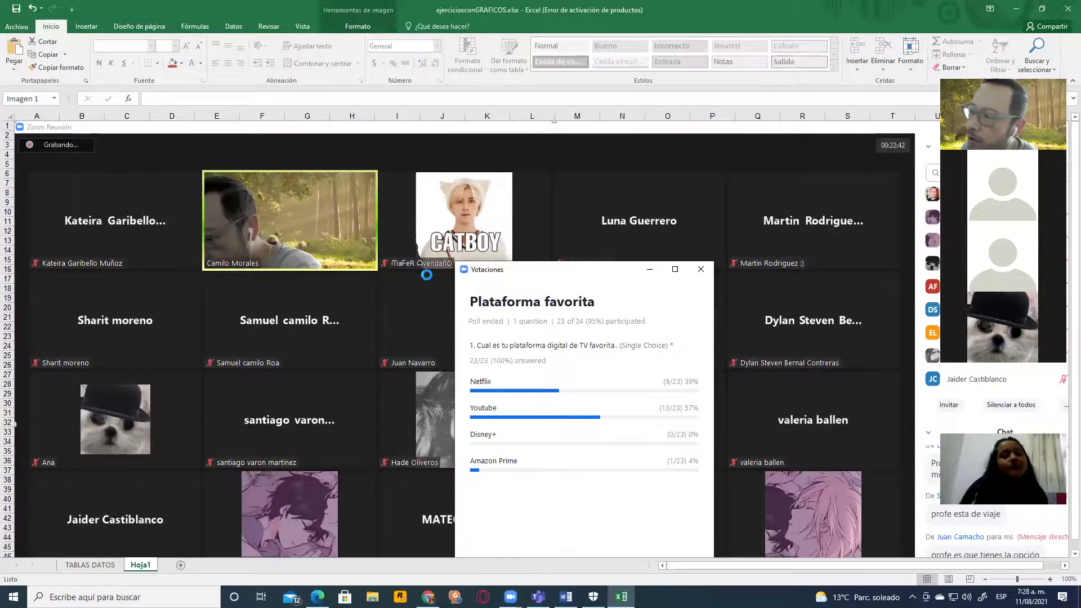
Step: Crop the pasted meeting screenshot to just the "Plataforma favorita" poll window, about 14.8 cm high by 11.6 cm wide
{"action": "scroll", "coordinate": [426, 275], "scroll_direction": "down", "scroll_amount": 5}
{"action": "scroll", "coordinate": [425, 272], "scroll_direction": "up", "scroll_amount": 2}
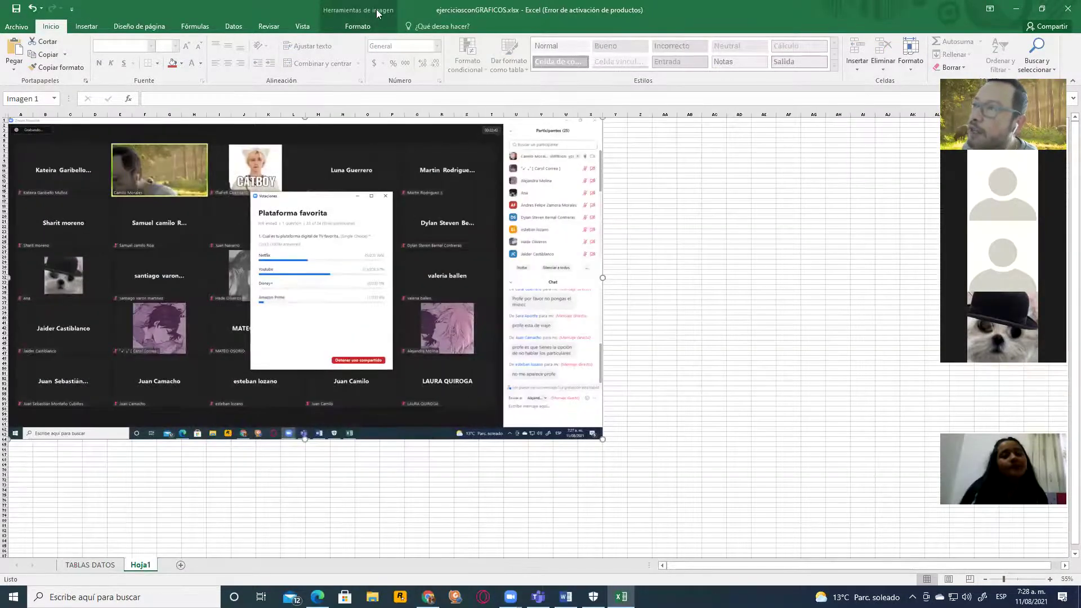
{"action": "left_click", "coordinate": [356, 25]}
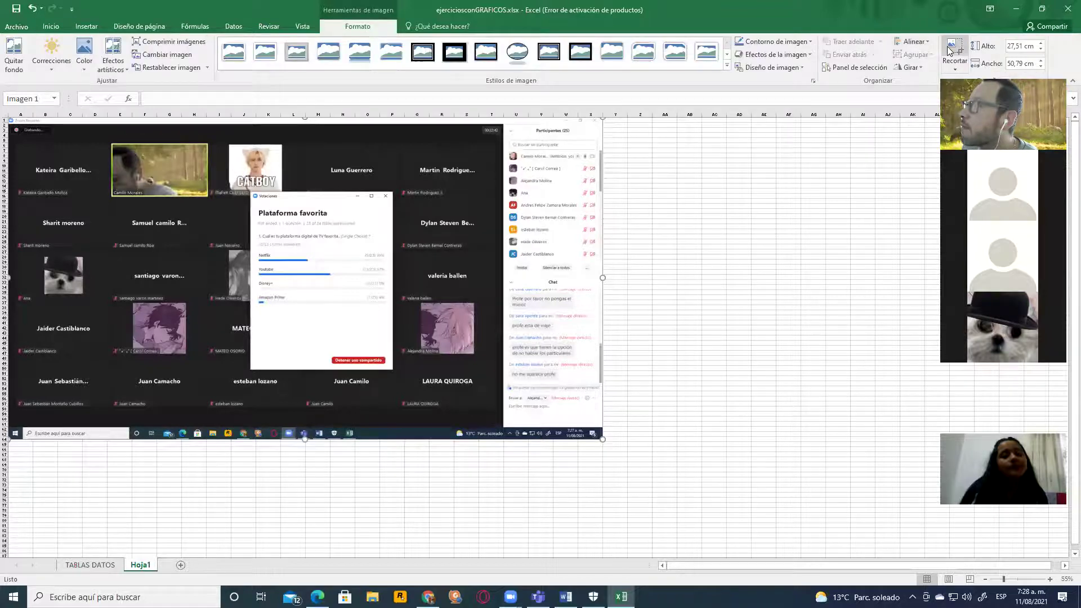
{"action": "left_click", "coordinate": [950, 50]}
{"action": "left_click_drag", "start_coordinate": [600, 438], "coordinate": [383, 361]}
{"action": "left_click_drag", "start_coordinate": [13, 125], "coordinate": [247, 191]}
{"action": "left_click", "coordinate": [701, 283]}
Step: Shrink the cropped poll picture to about 12.6 cm high by 9.4 cm wide and place it over columns A to E
{"action": "left_click", "coordinate": [287, 285]}
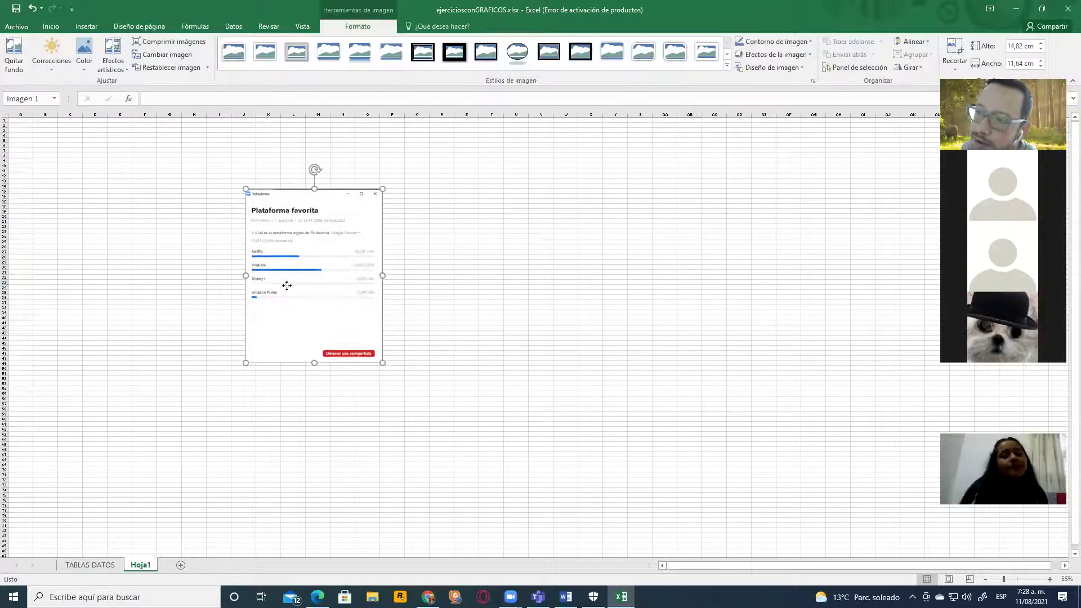
{"action": "left_click_drag", "start_coordinate": [287, 285], "coordinate": [102, 241]}
{"action": "scroll", "coordinate": [309, 289], "scroll_direction": "up", "scroll_amount": 4}
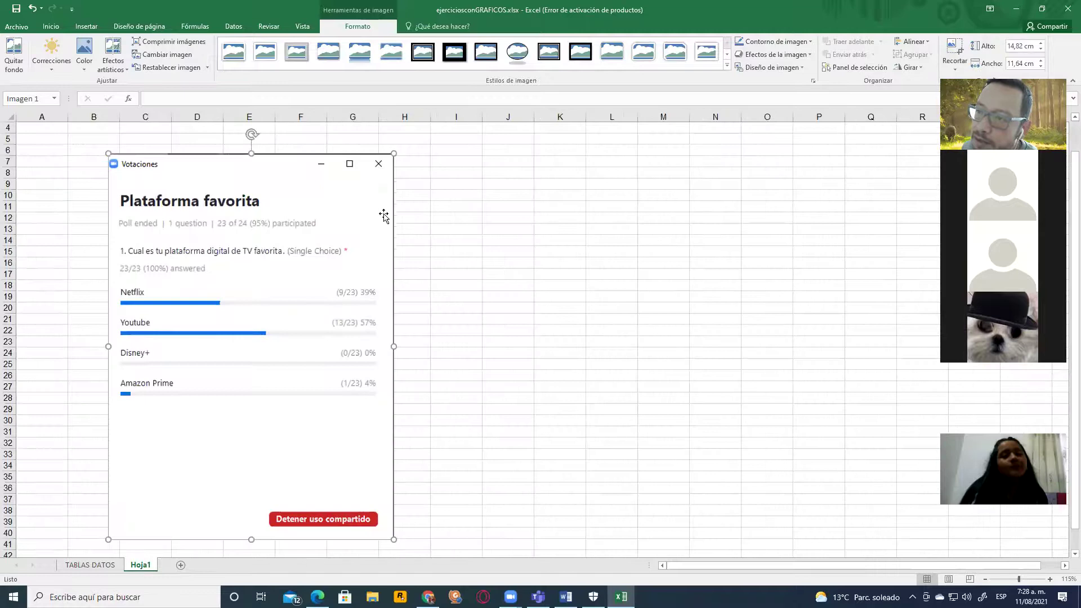
{"action": "left_click_drag", "start_coordinate": [393, 153], "coordinate": [337, 229]}
{"action": "left_click_drag", "start_coordinate": [233, 314], "coordinate": [147, 223]}
{"action": "scroll", "coordinate": [374, 285], "scroll_direction": "up", "scroll_amount": 2}
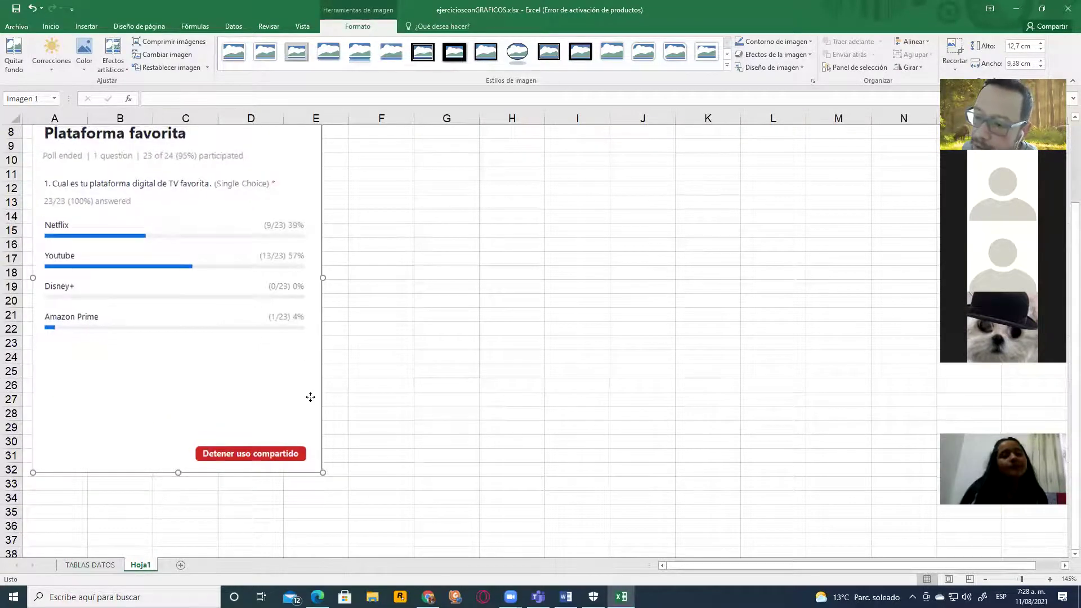
{"action": "scroll", "coordinate": [372, 403], "scroll_direction": "up", "scroll_amount": 2}
{"action": "scroll", "coordinate": [405, 403], "scroll_direction": "down", "scroll_amount": 1}
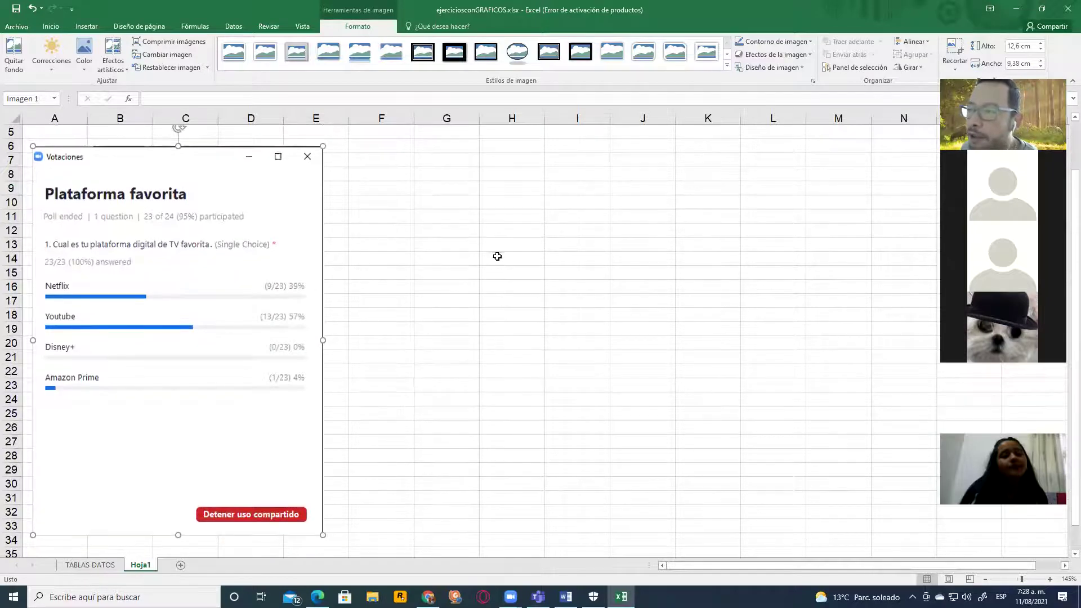
{"action": "left_click_drag", "start_coordinate": [238, 290], "coordinate": [237, 271]}
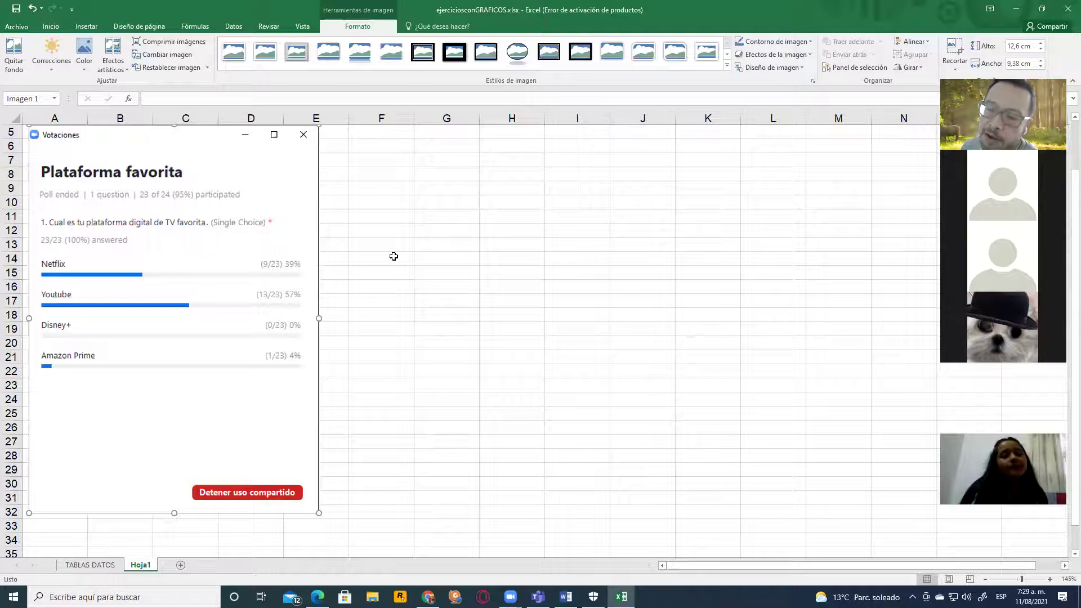
Step: Enter the question "Cual es la plataforma digital favorita de grado octavo ????" in cell F11
{"action": "left_click", "coordinate": [394, 231]}
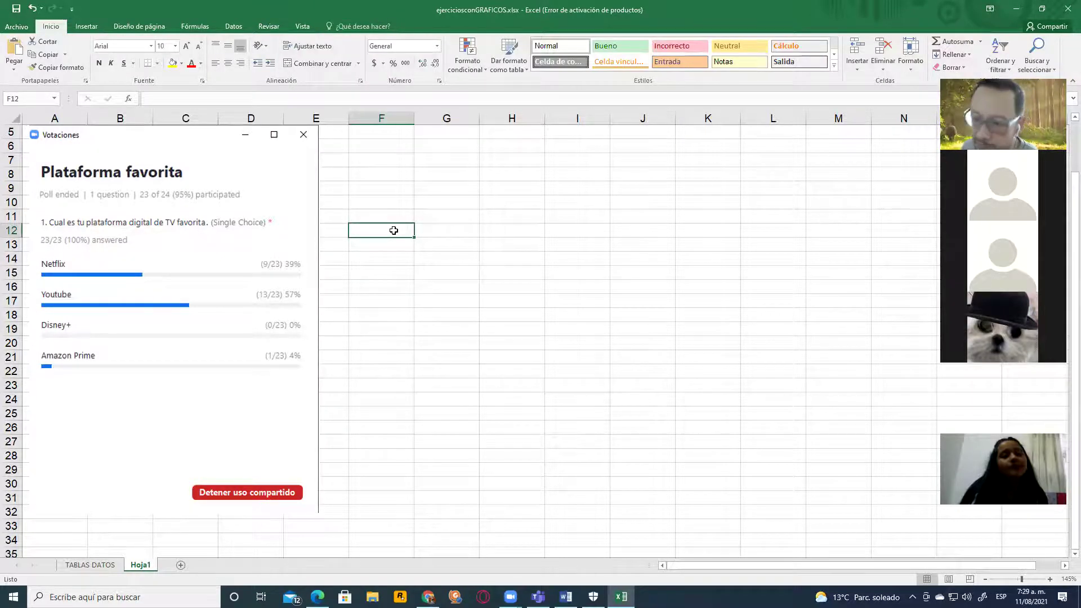
{"action": "left_click", "coordinate": [434, 239]}
{"action": "left_click", "coordinate": [386, 232]}
{"action": "left_click", "coordinate": [453, 235]}
{"action": "left_click", "coordinate": [386, 234]}
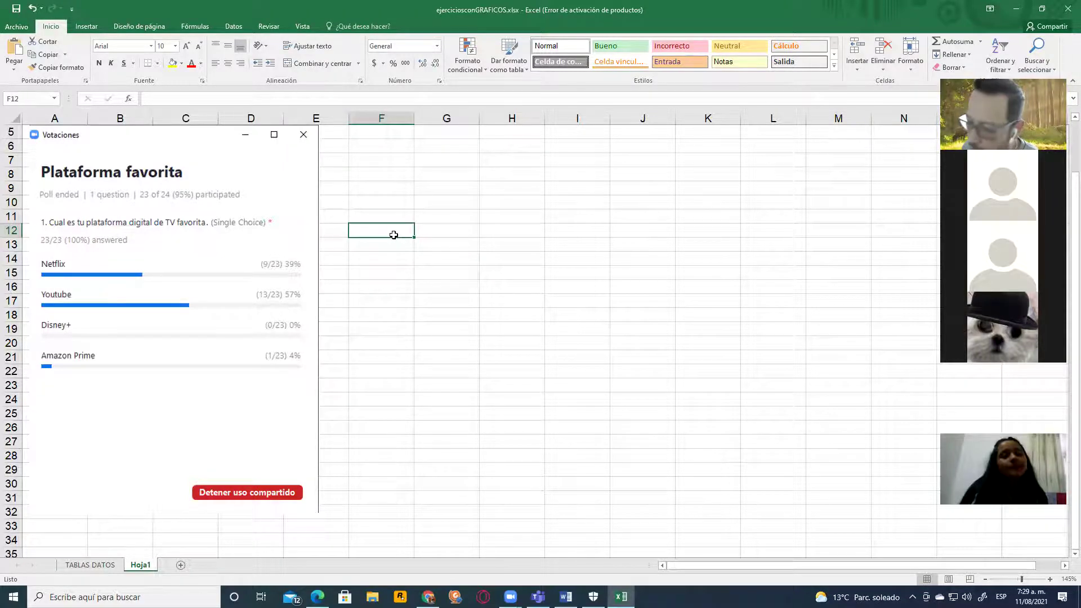
{"action": "left_click", "coordinate": [401, 216]}
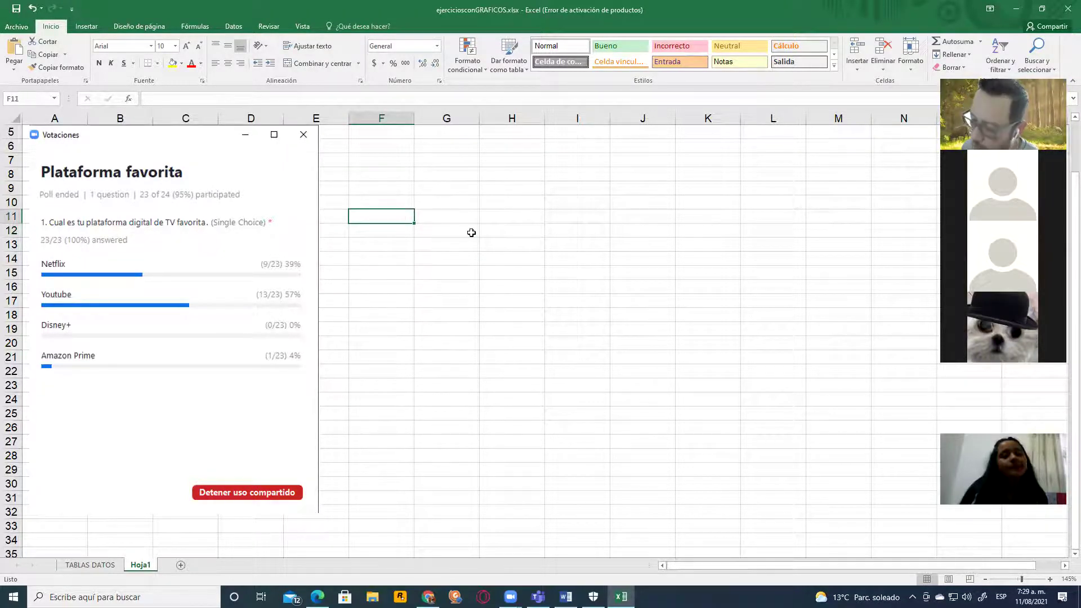
{"action": "type", "text": "Cu"}
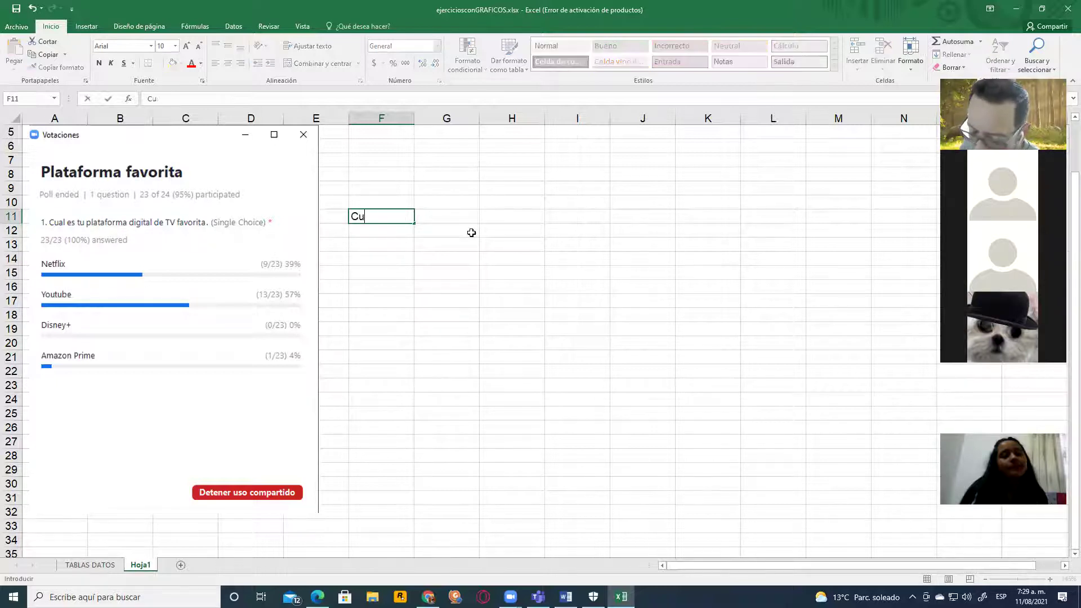
{"action": "type", "text": "al es la "}
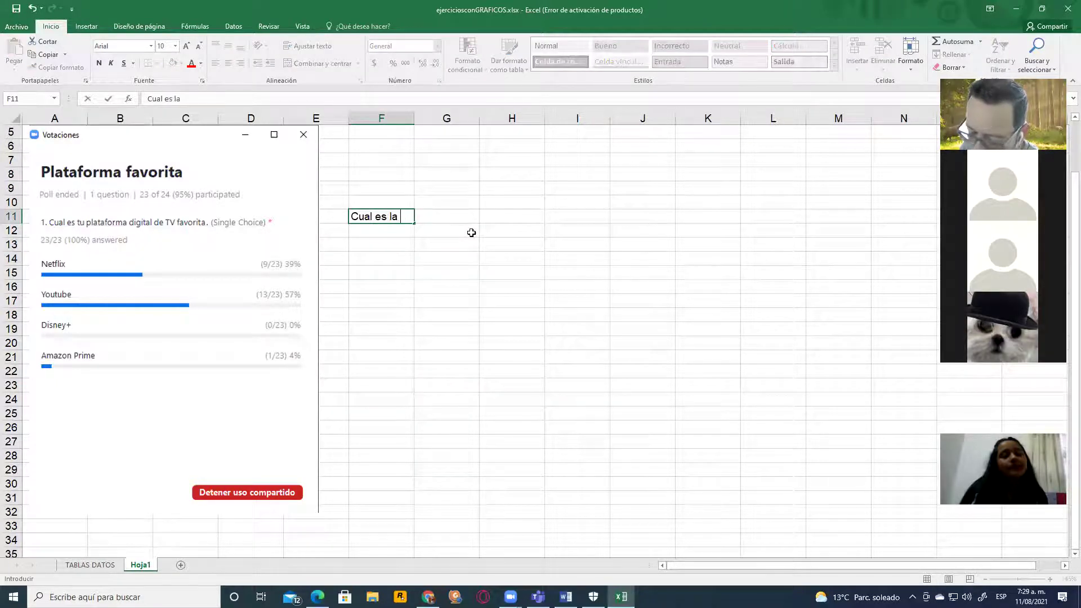
{"action": "type", "text": "plataforma d"}
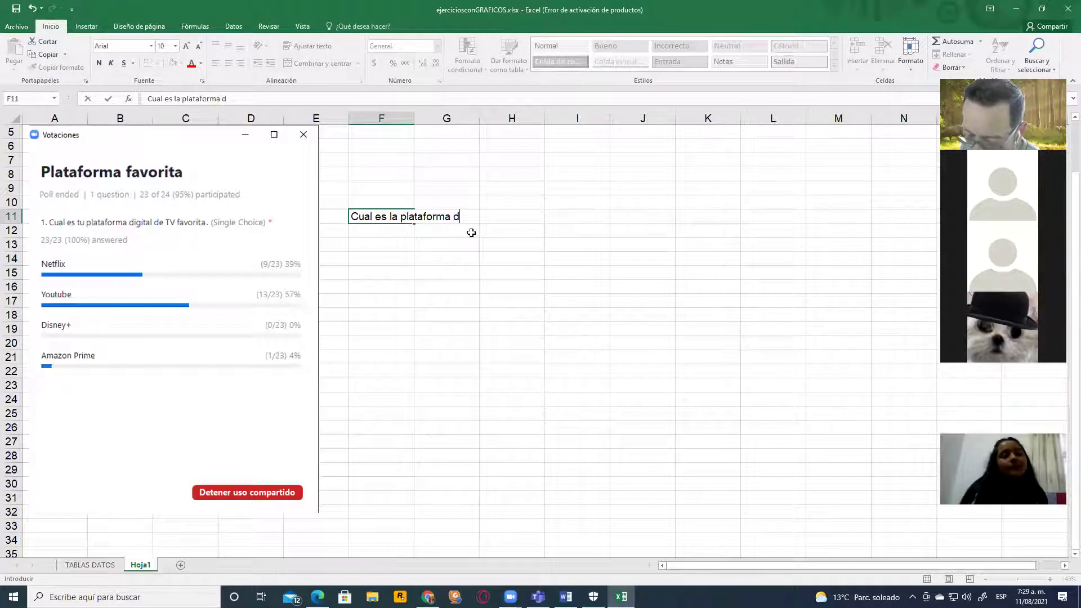
{"action": "type", "text": "igital favorita de grado octavo "}
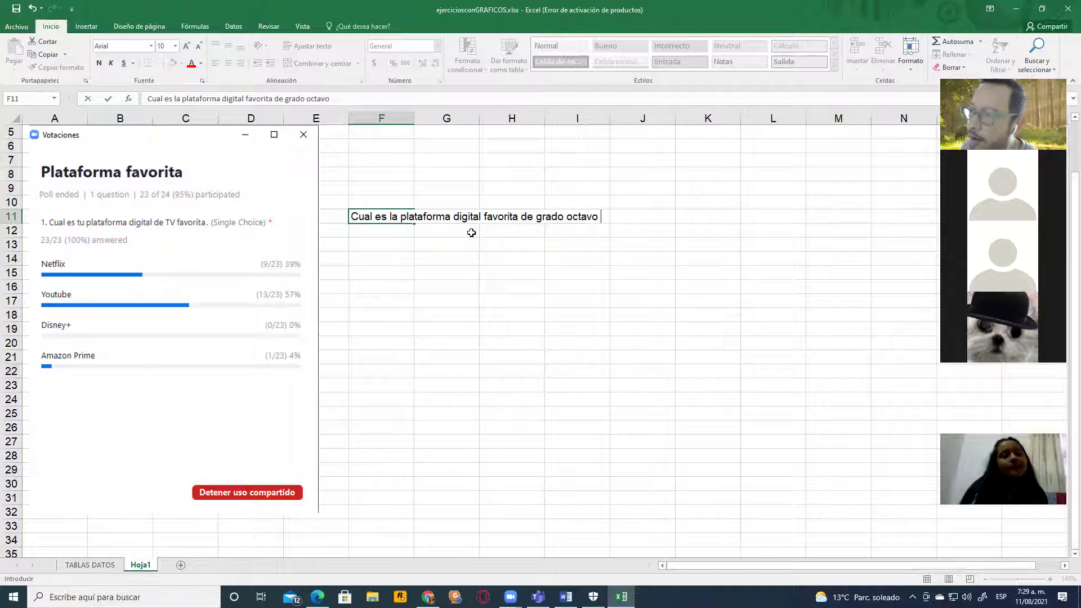
{"action": "type", "text": "????"}
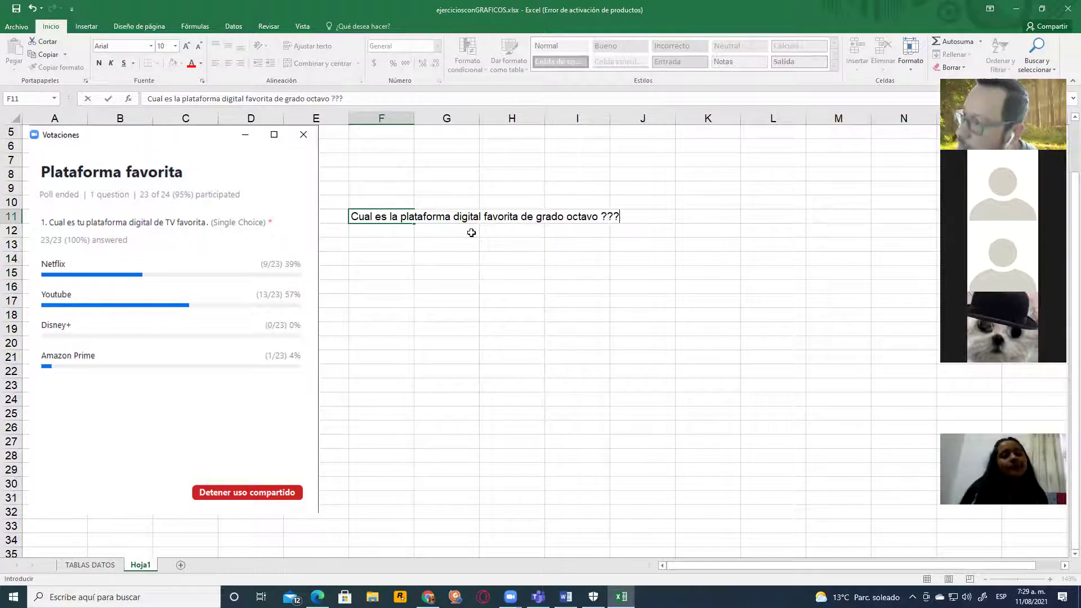
Step: Enter the table headers "Plataforma" in F13 and "votos" in G13
{"action": "left_click", "coordinate": [375, 242]}
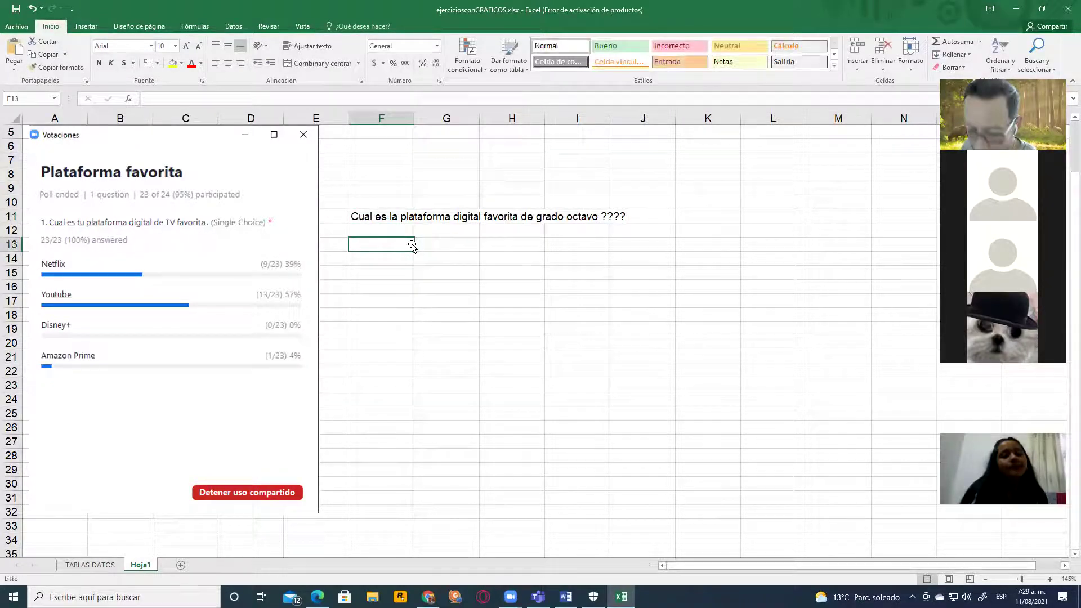
{"action": "type", "text": "Plataforma"}
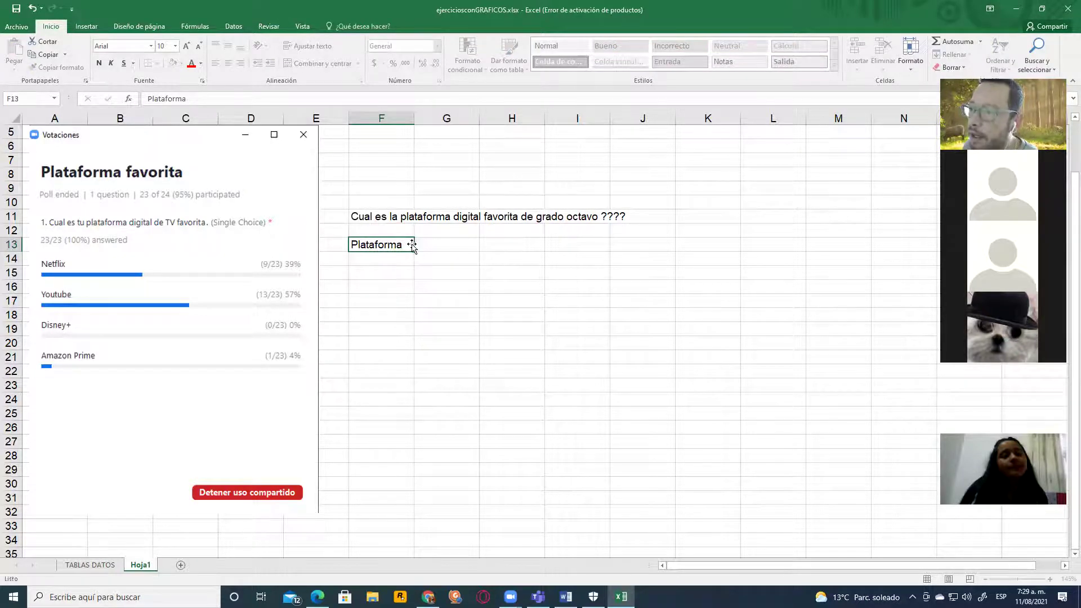
{"action": "key", "text": "Tab"}
{"action": "type", "text": "votos"}
{"action": "key", "text": "Return"}
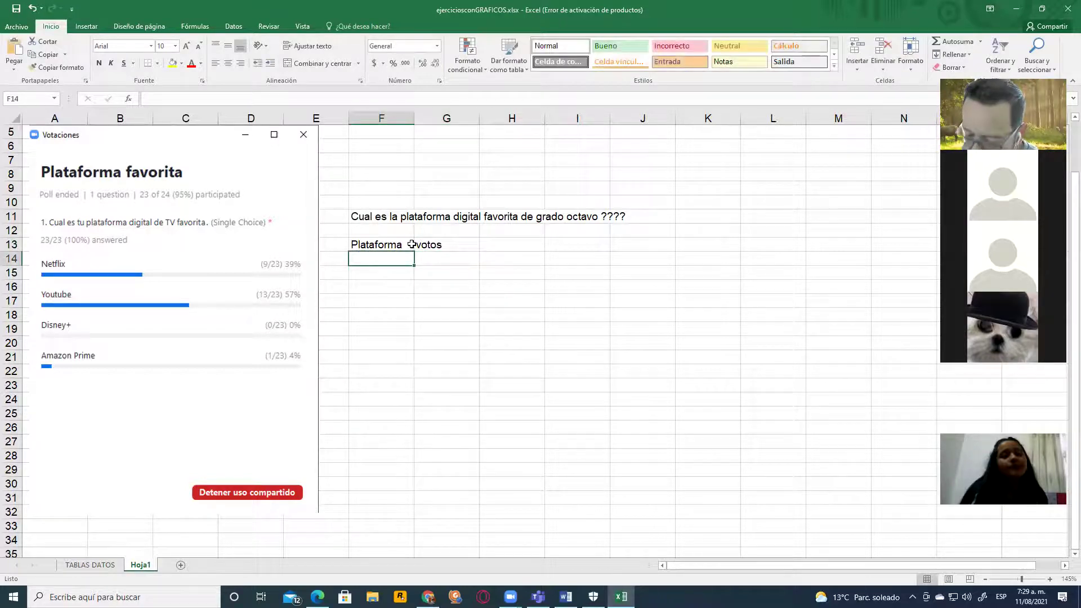
Step: Fill row 14 with the platform "Netflix" and 9 votes
{"action": "type", "text": "Netflix"}
{"action": "key", "text": "Return"}
{"action": "key", "text": "Up"}
{"action": "key", "text": "Right"}
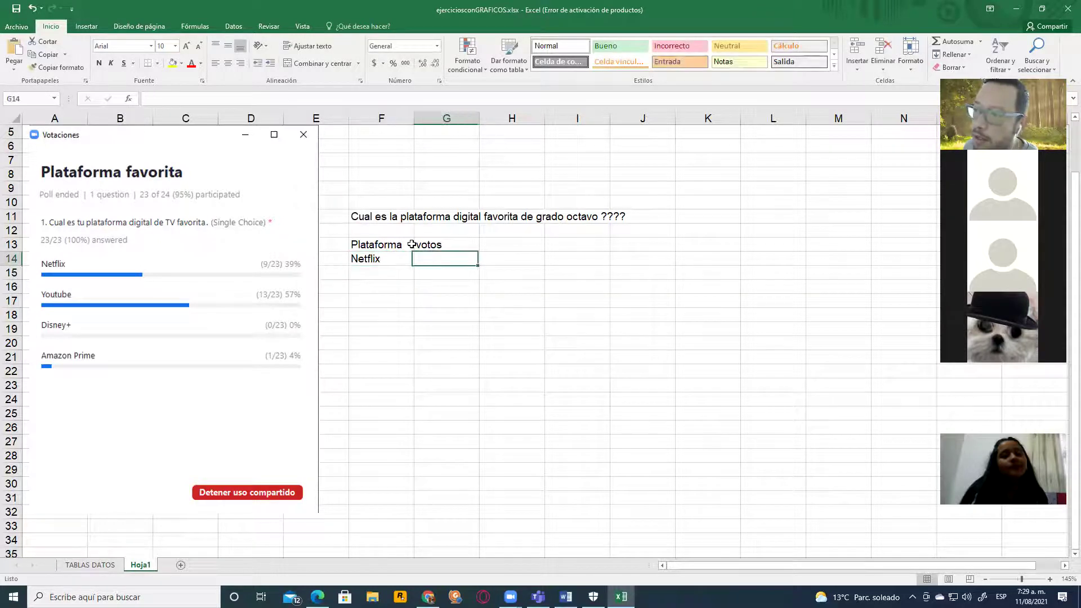
{"action": "type", "text": "9"}
{"action": "key", "text": "Return"}
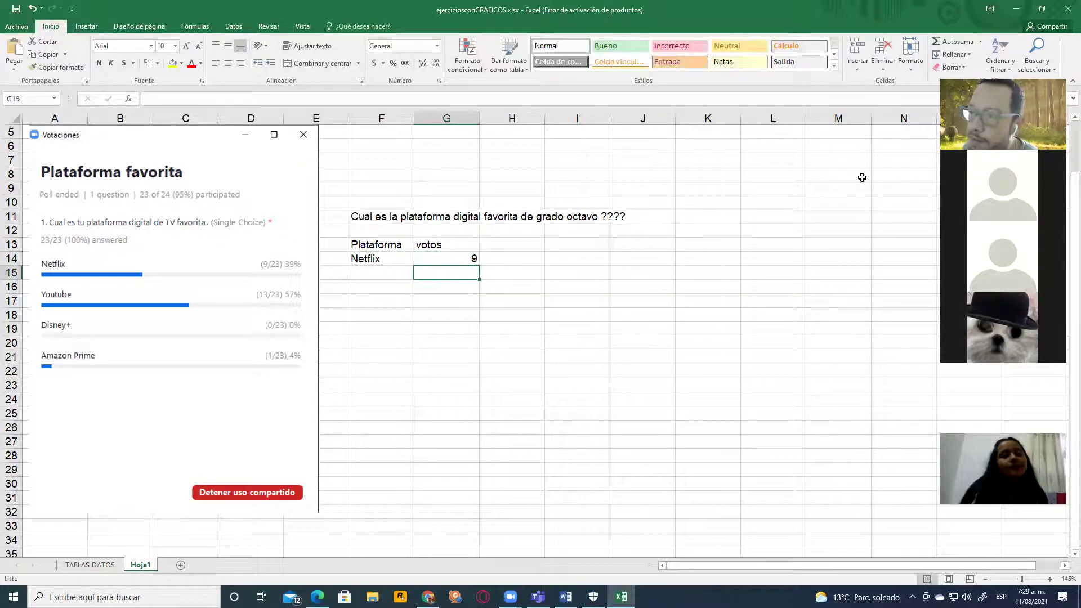
Step: Fill row 15 with the platform "Youtube" and 13 votes
{"action": "key", "text": "Left"}
{"action": "type", "text": "Youtube"}
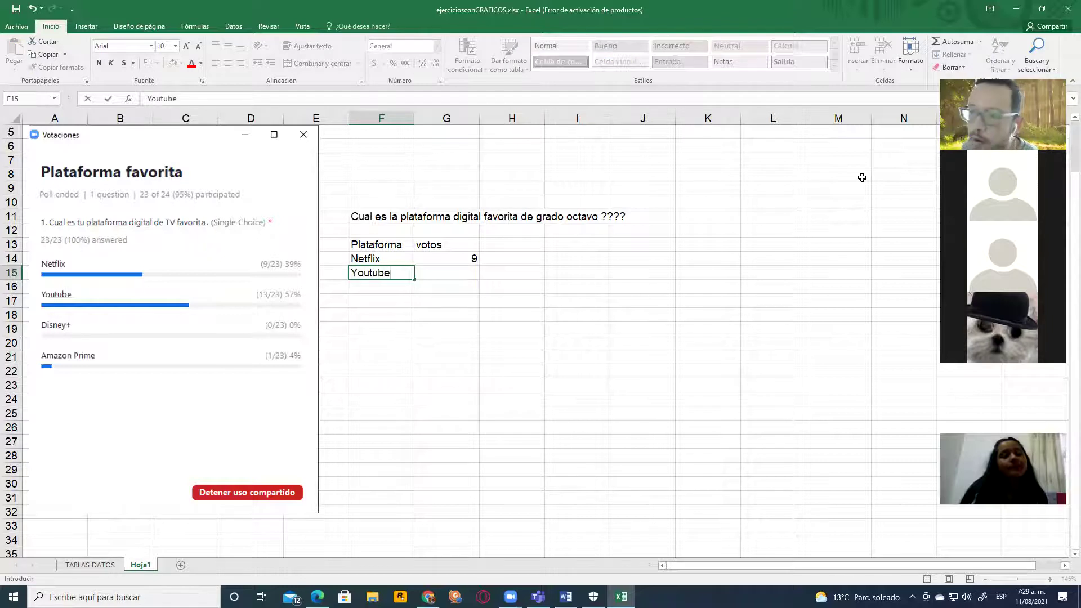
{"action": "key", "text": "Tab"}
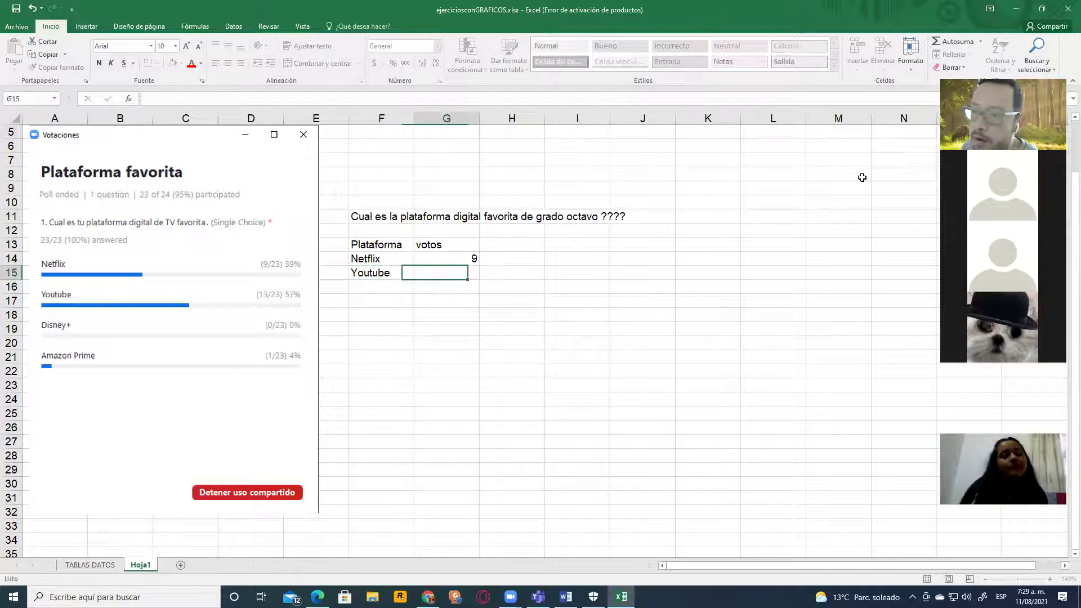
{"action": "type", "text": "13"}
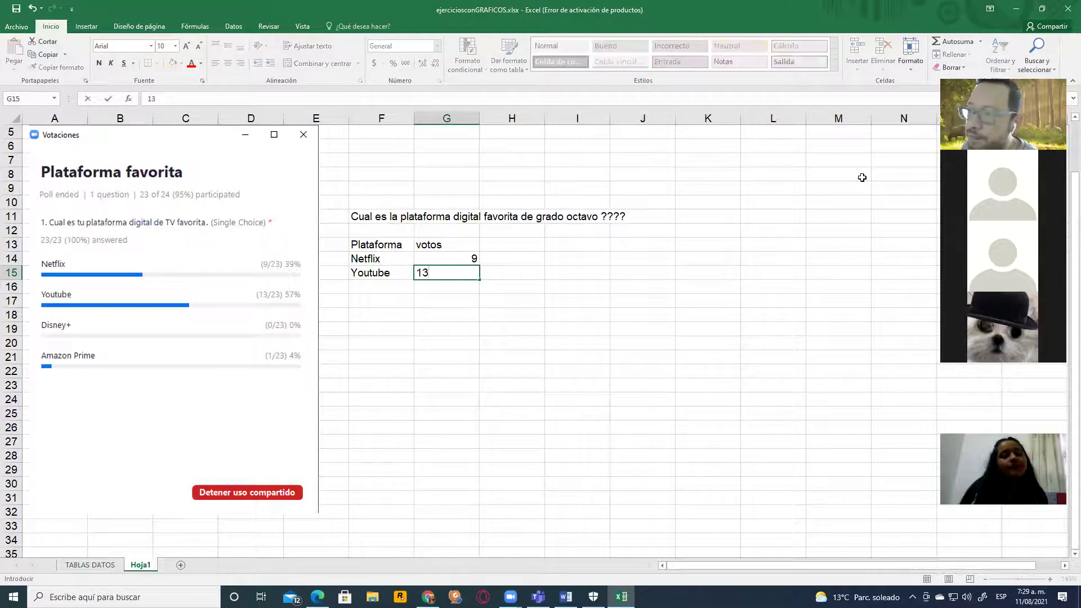
{"action": "key", "text": "Return"}
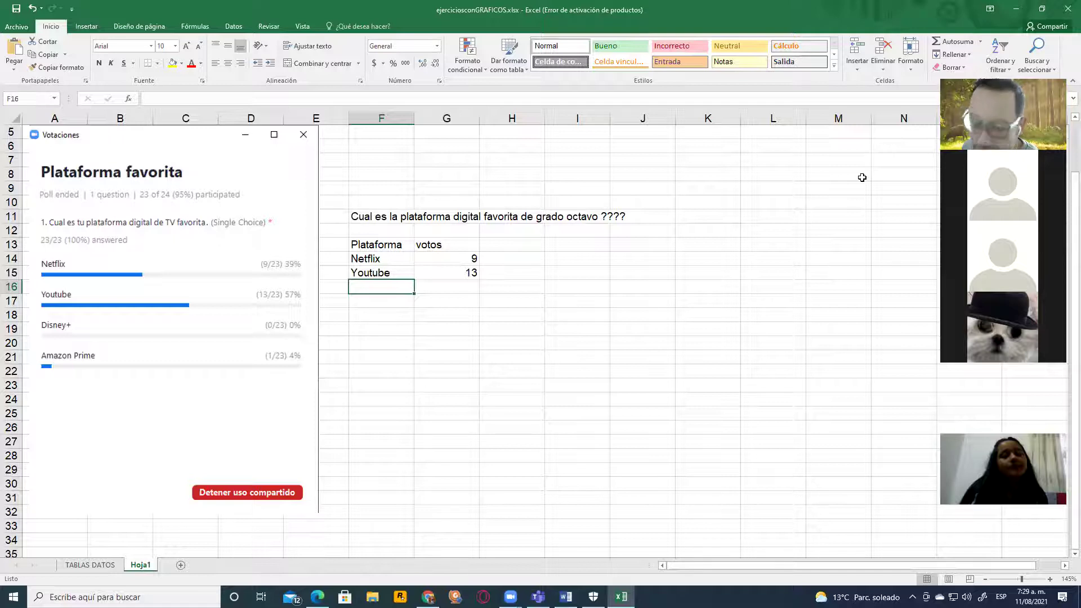
Step: Fill row 16 with the platform "Disney+" and 1 vote
{"action": "type", "text": "Dis"}
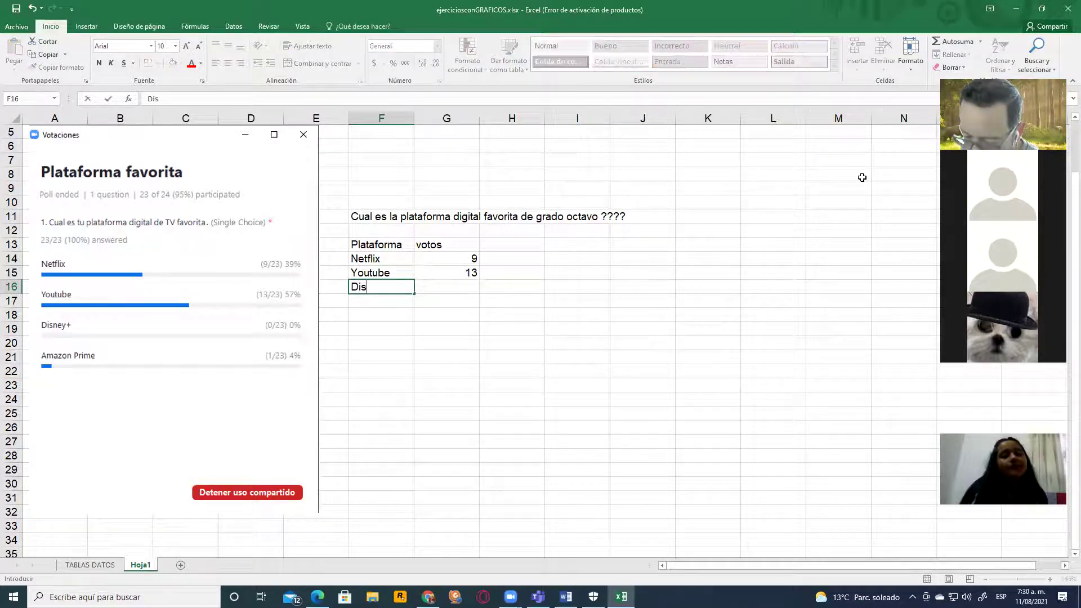
{"action": "type", "text": "ney+"}
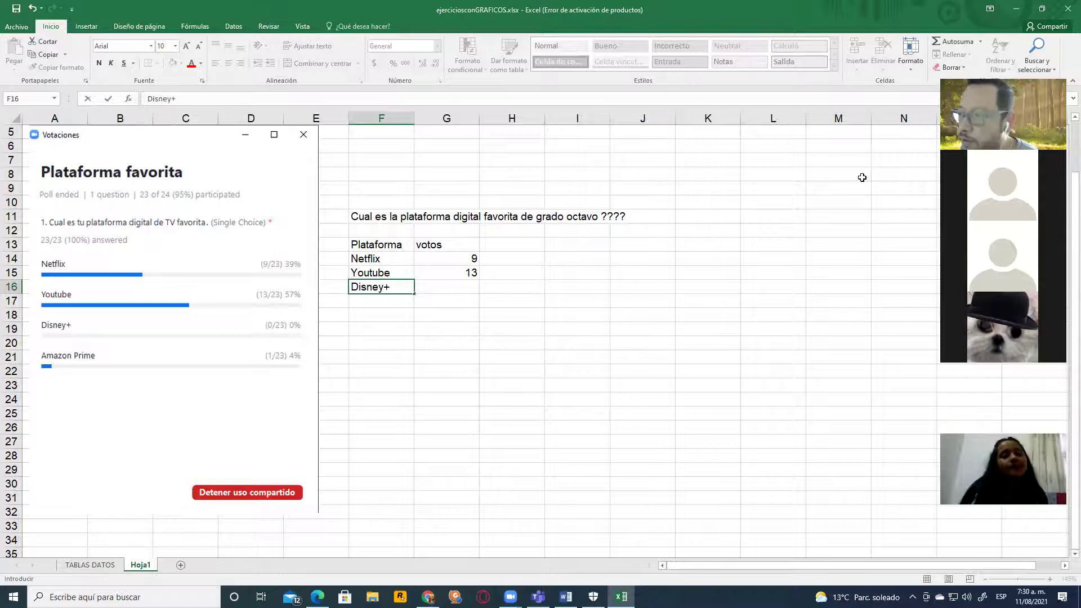
{"action": "key", "text": "Tab"}
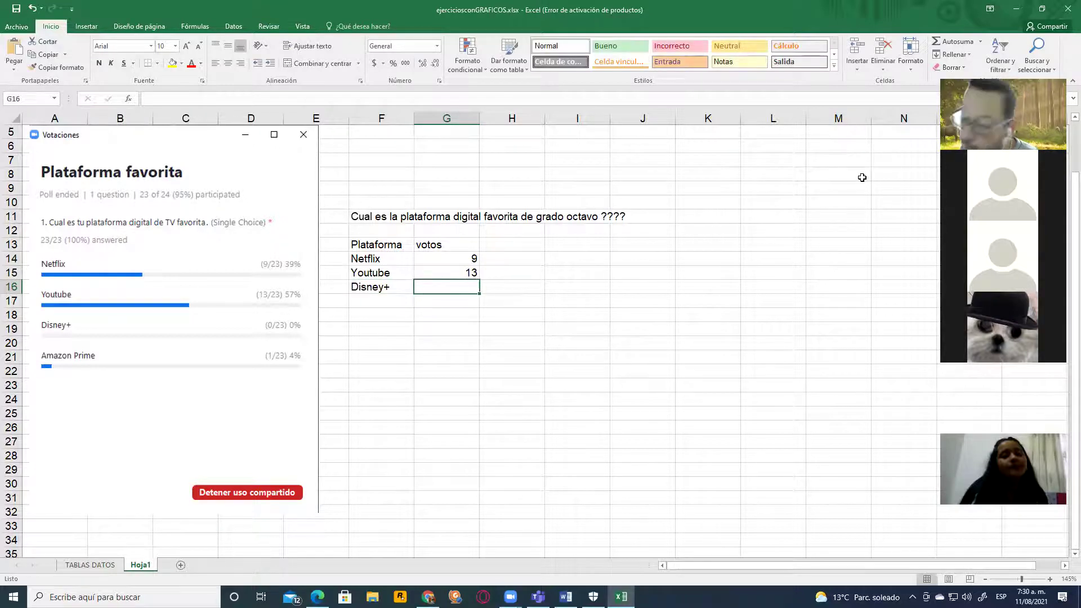
{"action": "type", "text": "1"}
{"action": "key", "text": "Return"}
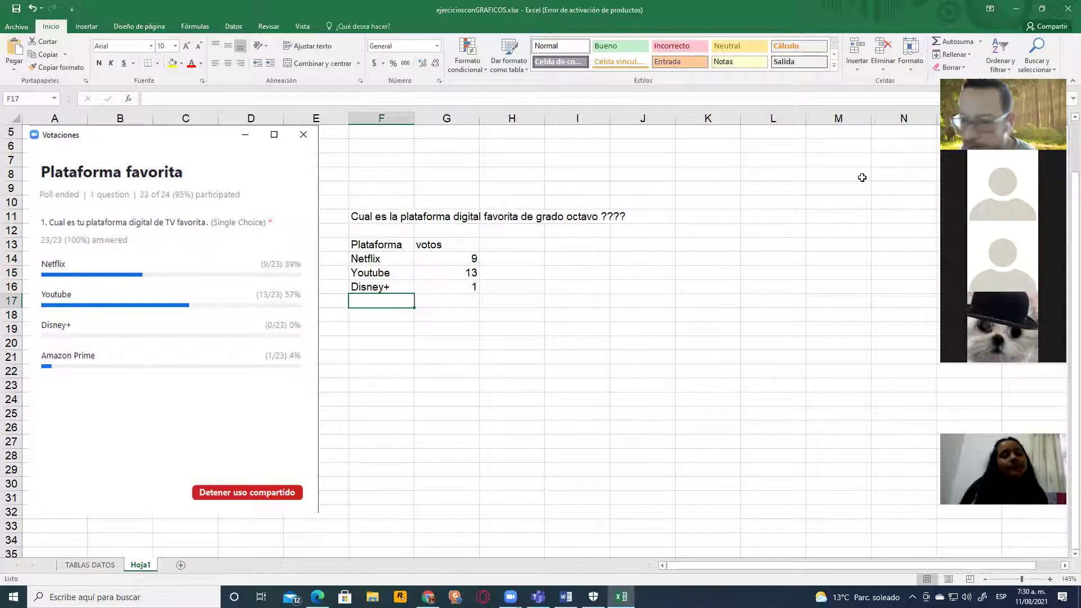
Step: Fill row 17 with the platform "Amazon Prime" and 1 vote
{"action": "type", "text": "Amazon "}
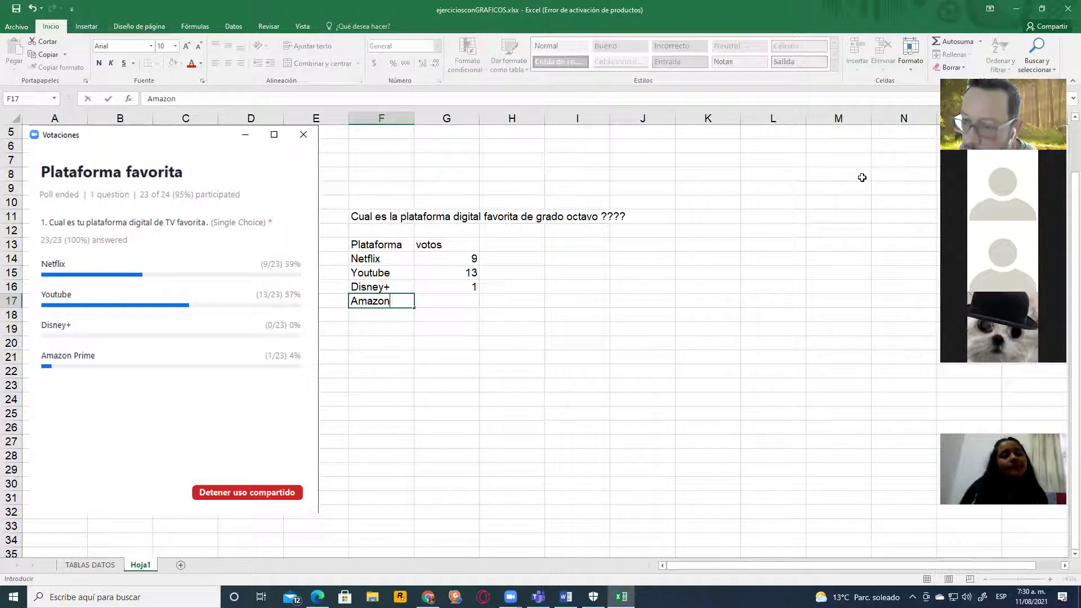
{"action": "type", "text": "Pim"}
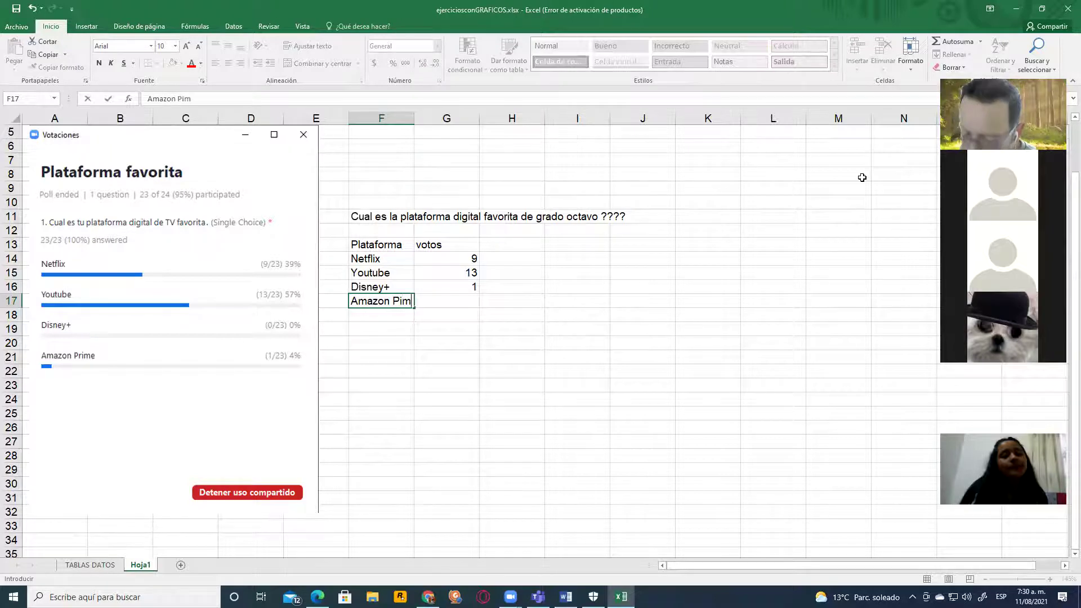
{"action": "key", "text": "BackSpace"}
{"action": "key", "text": "BackSpace"}
{"action": "type", "text": "rime"}
{"action": "key", "text": "Tab"}
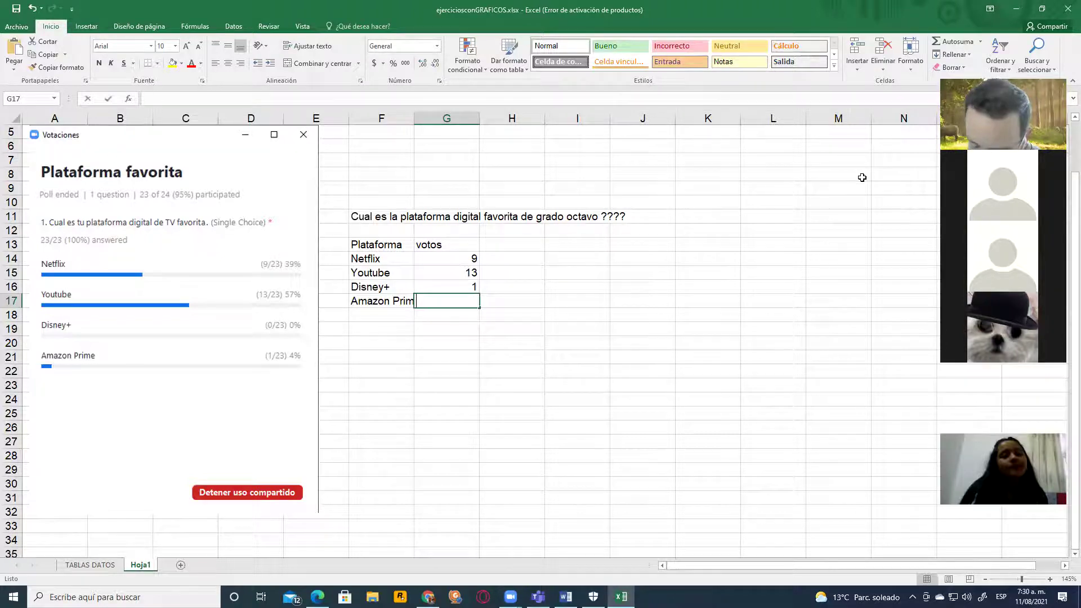
{"action": "type", "text": "1"}
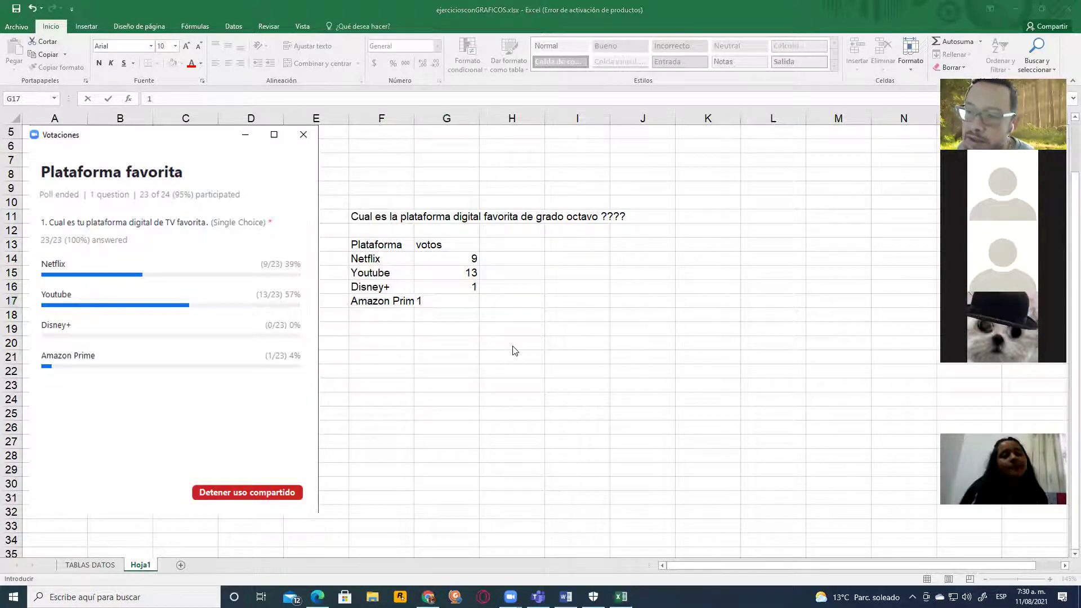
{"action": "left_click", "coordinate": [441, 304]}
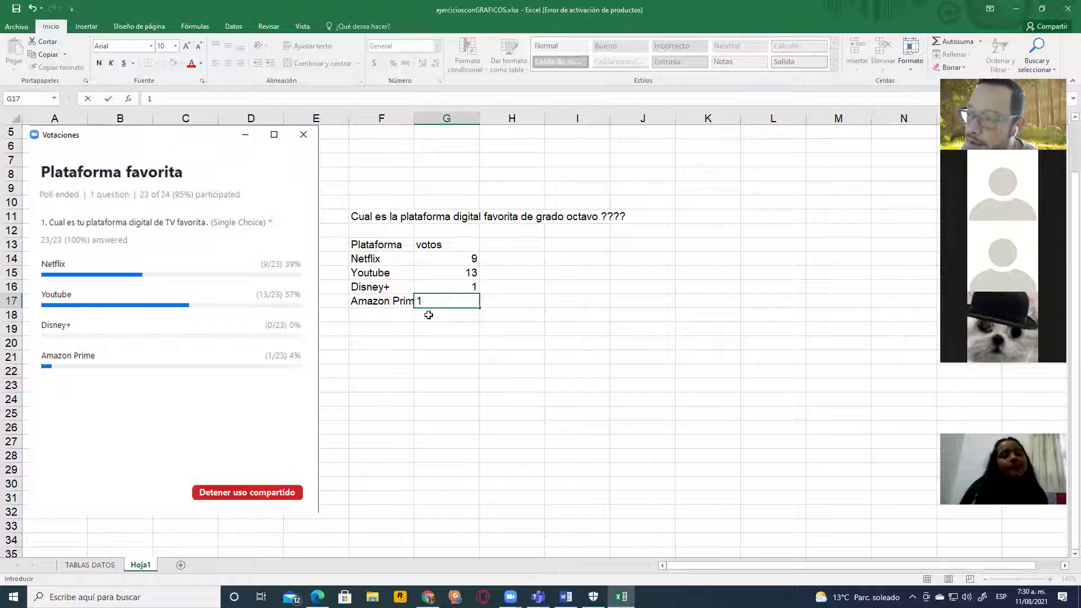
{"action": "left_click", "coordinate": [427, 313]}
{"action": "left_click", "coordinate": [457, 345]}
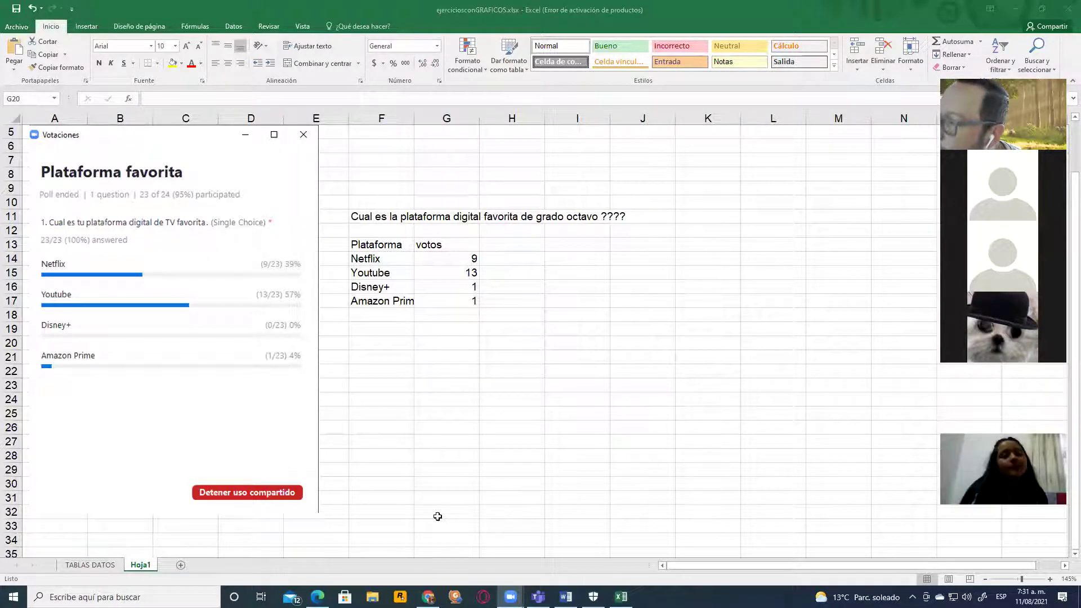
{"action": "left_click", "coordinate": [472, 258]}
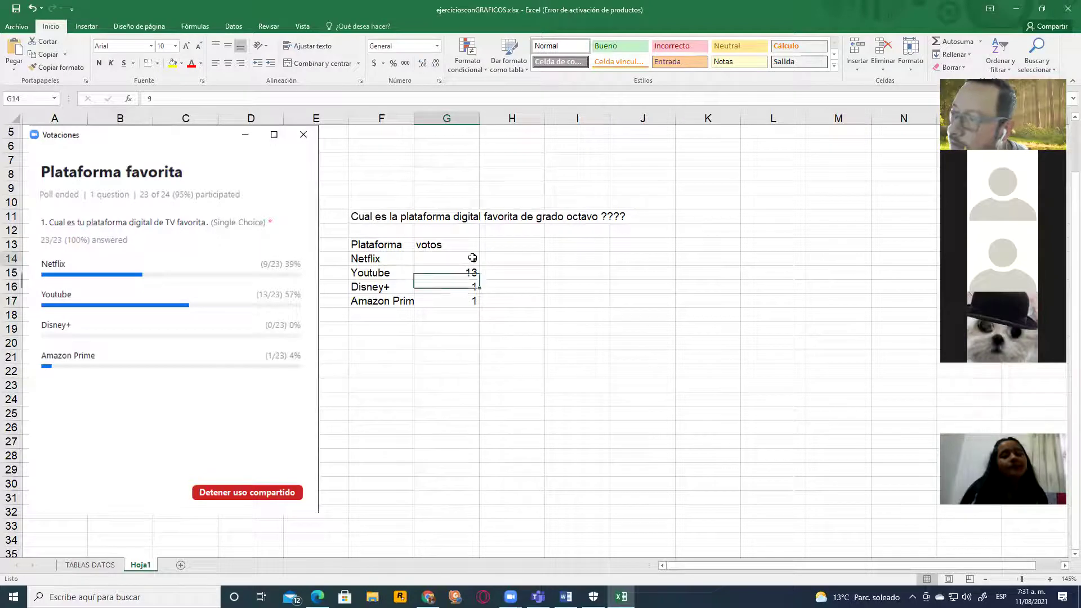
Step: Change the Netflix votes in G14 to 10 and enter the label "Total" in F19
{"action": "type", "text": "10"}
{"action": "key", "text": "Return"}
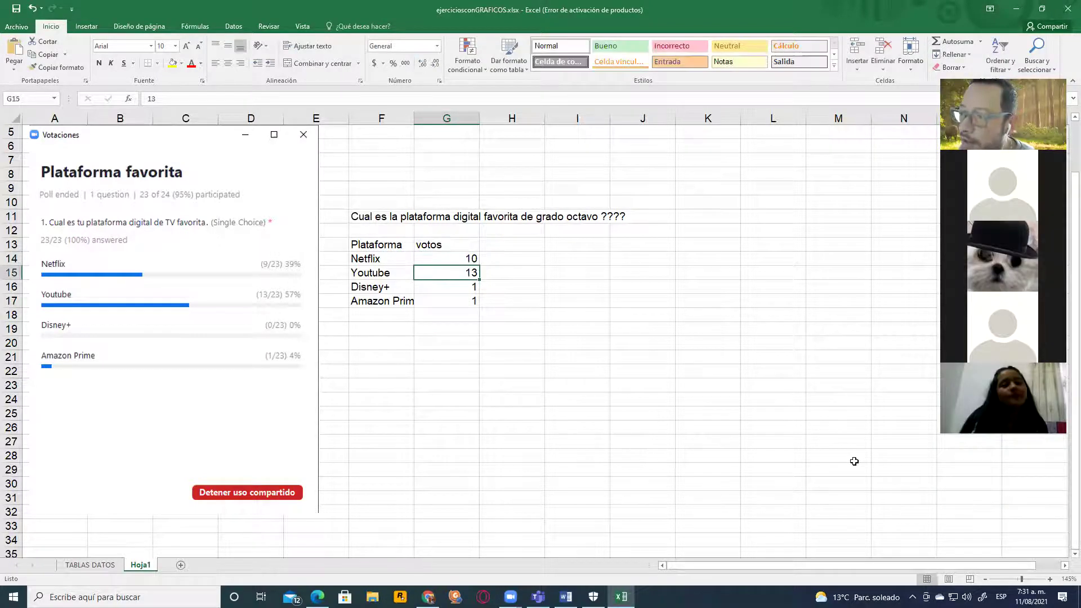
{"action": "left_click", "coordinate": [387, 327]}
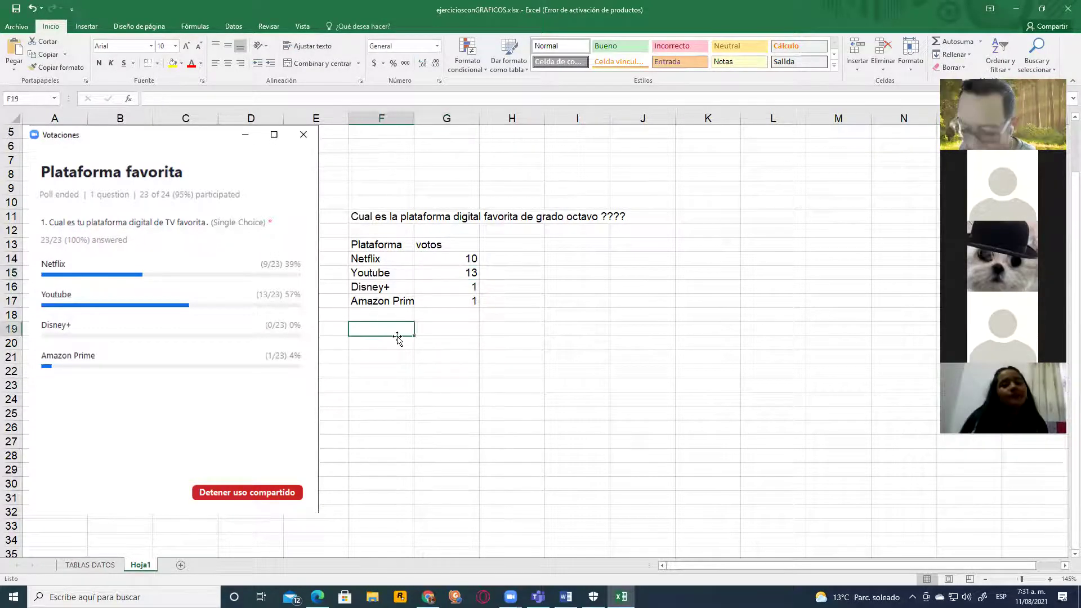
{"action": "type", "text": "Total"}
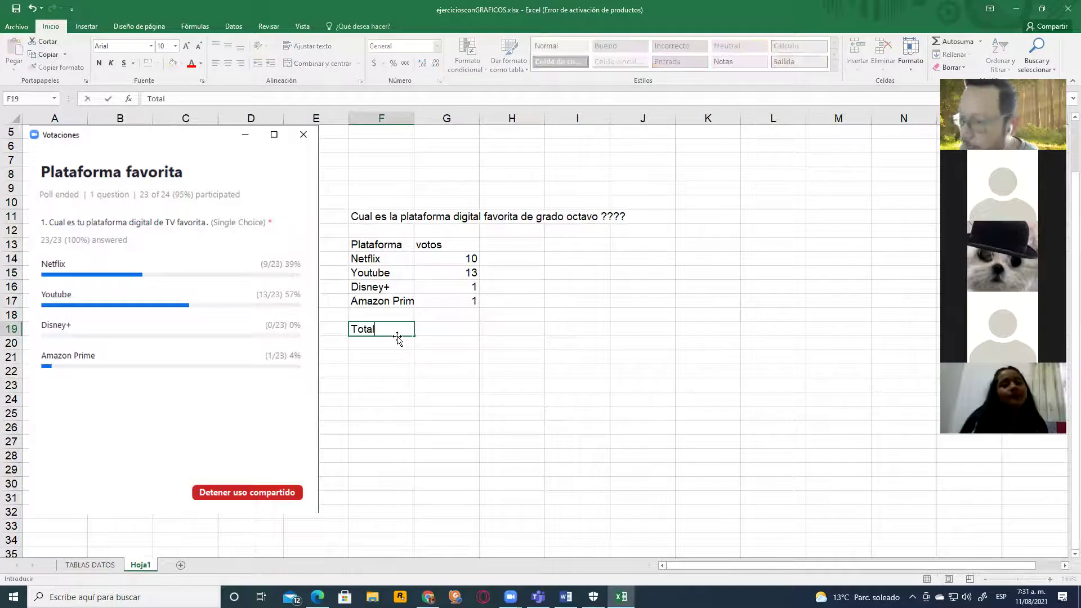
{"action": "key", "text": "Tab"}
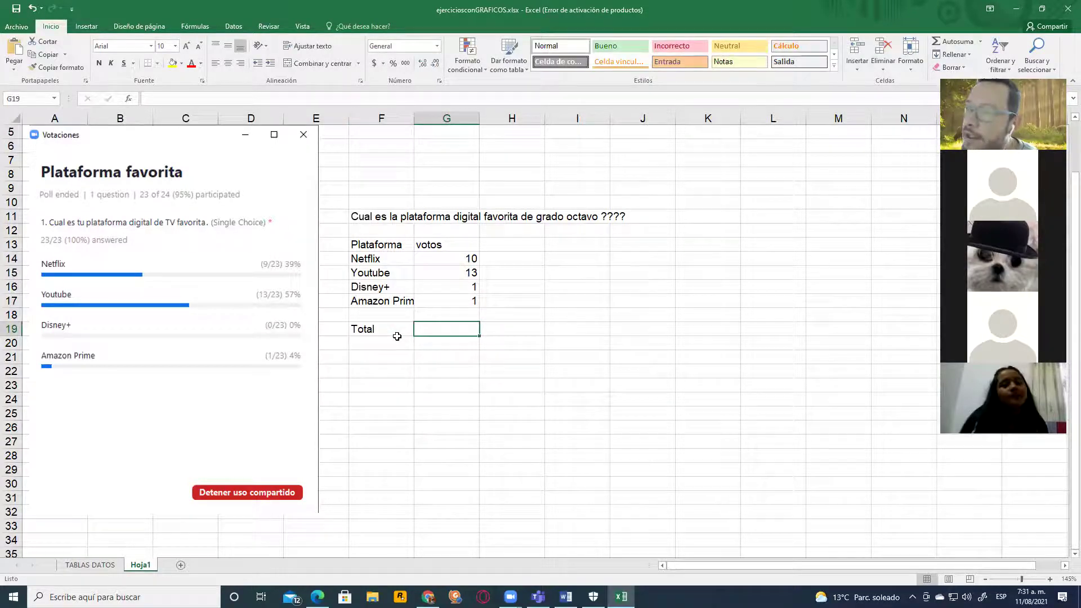
Step: Add up the four platforms' votes in G19 with a formula that sums G14, G15, G16 and G17
{"action": "type", "text": "="}
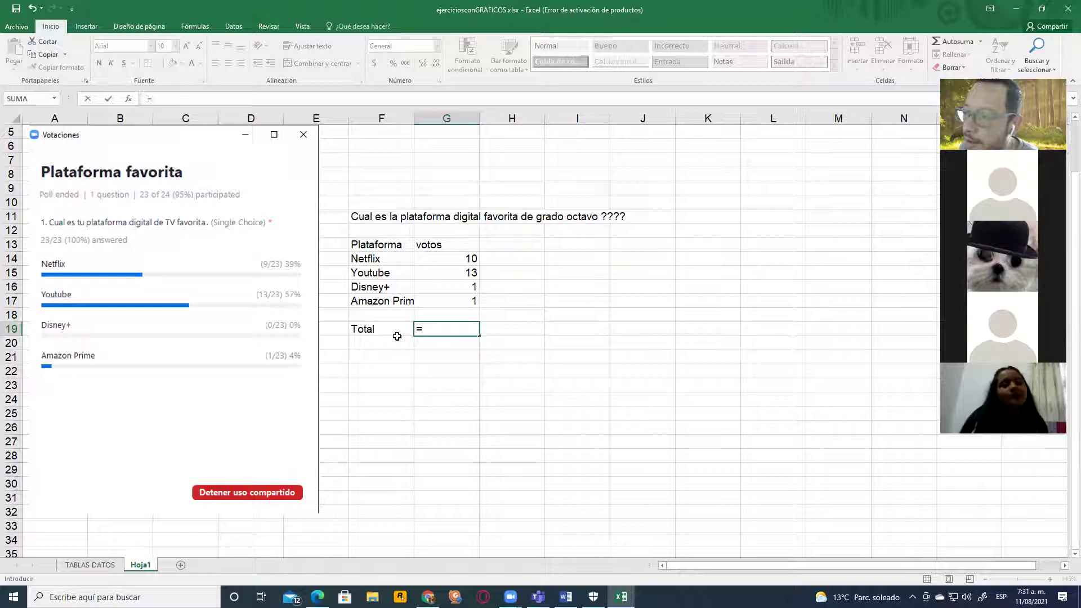
{"action": "left_click", "coordinate": [463, 256]}
{"action": "type", "text": "+"}
{"action": "left_click", "coordinate": [460, 274]}
{"action": "type", "text": "+"}
{"action": "left_click", "coordinate": [459, 287]}
{"action": "type", "text": "+"}
{"action": "left_click", "coordinate": [455, 300]}
{"action": "key", "text": "Return"}
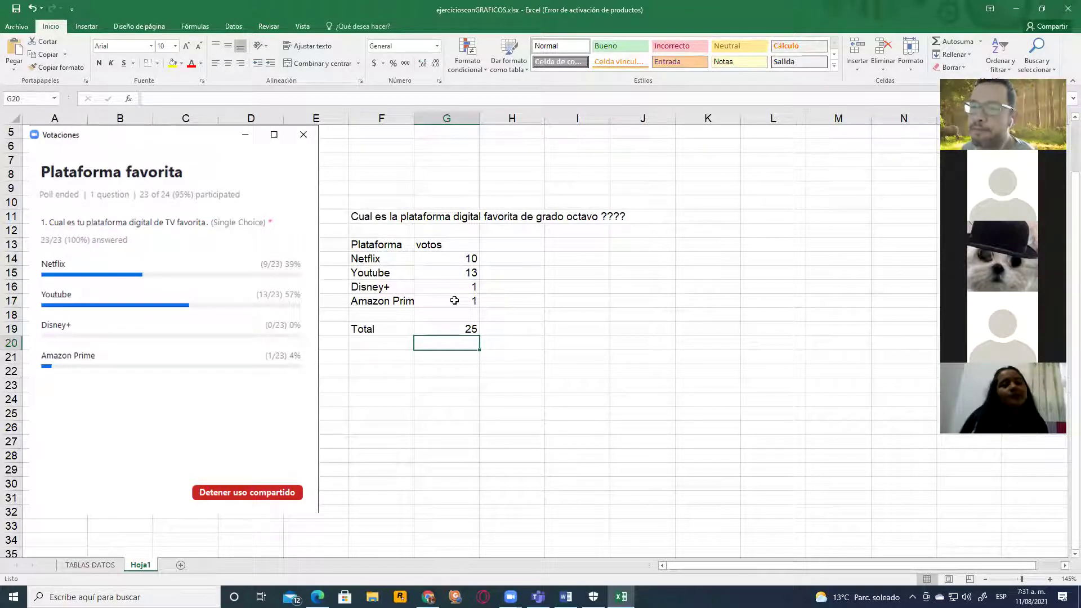
Step: Enter the note "Tabular" in F7, above the poll question
{"action": "left_click", "coordinate": [363, 157]}
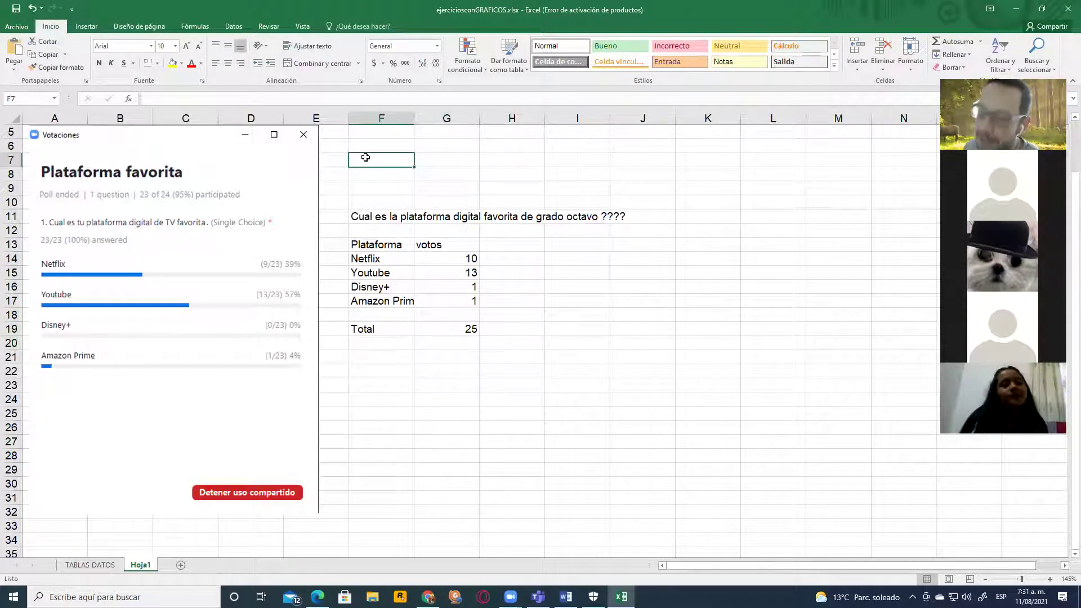
{"action": "type", "text": "Tabu"}
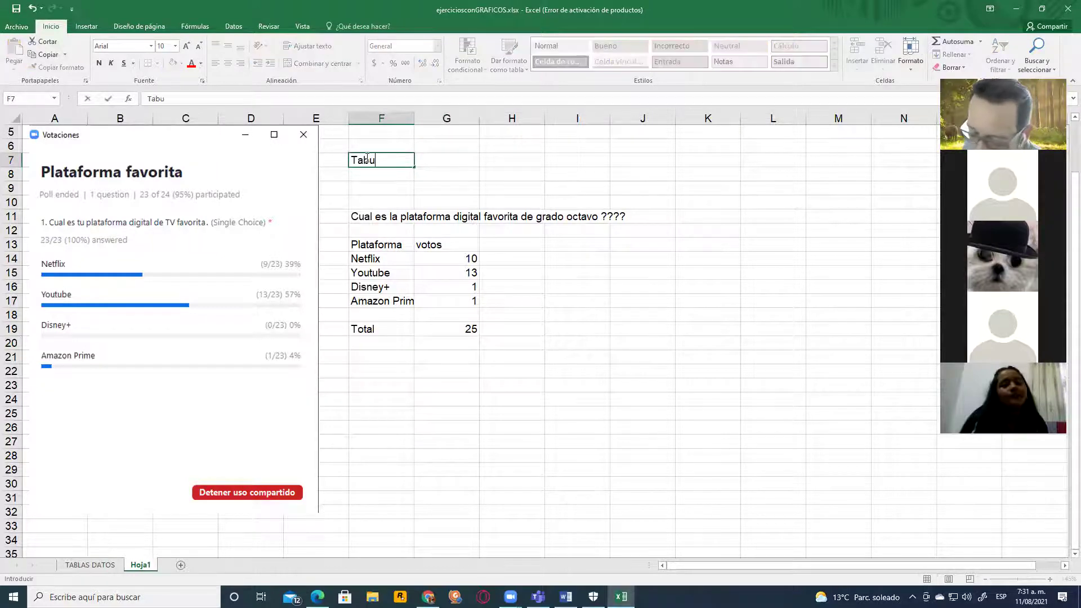
{"action": "type", "text": "lar"}
{"action": "key", "text": "Return"}
{"action": "key", "text": "Return"}
{"action": "key", "text": "Return"}
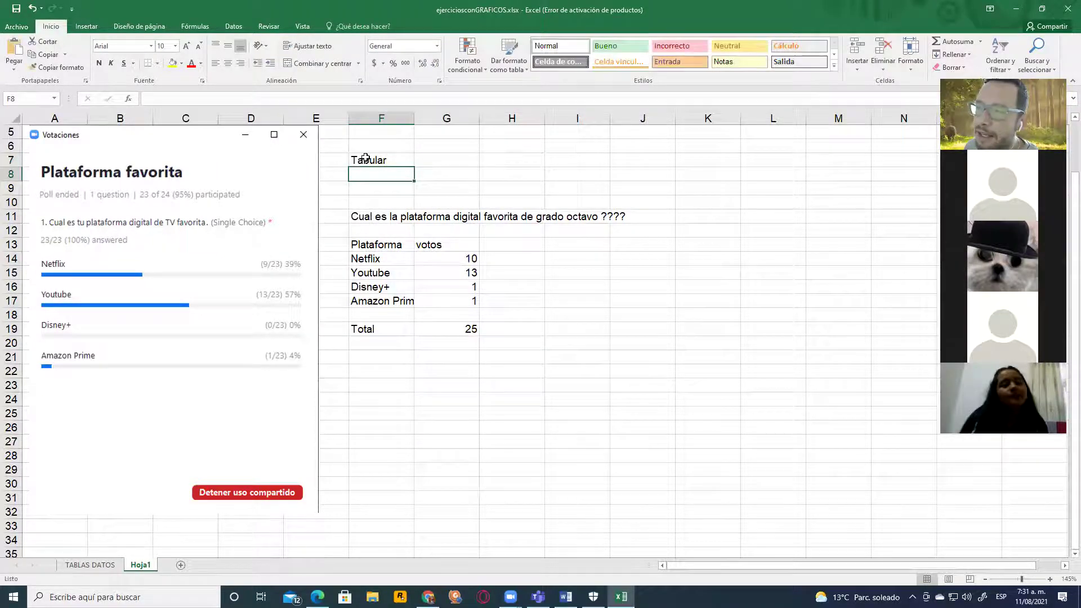
{"action": "key", "text": "Return"}
{"action": "key", "text": "Return"}
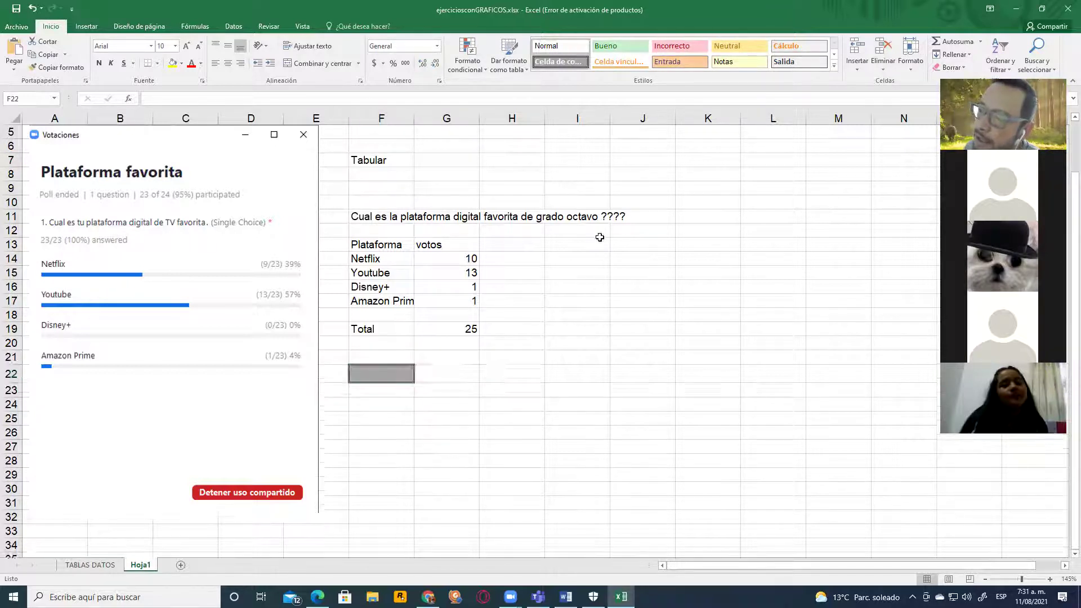
{"action": "left_click", "coordinate": [473, 370]}
{"action": "left_click", "coordinate": [384, 388]}
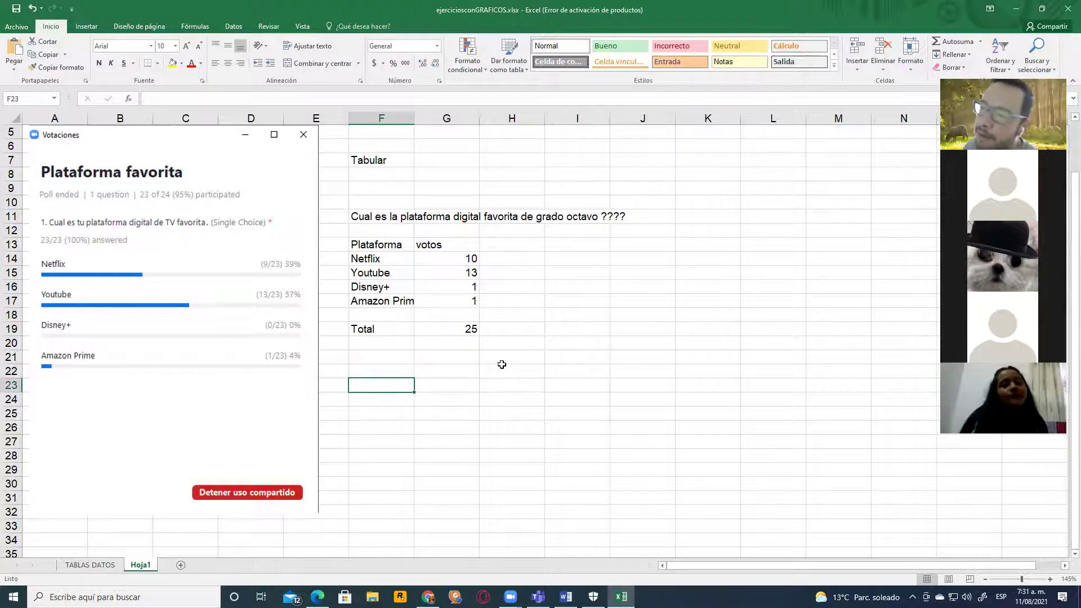
Step: Apply all borders to the platform and votes table in F13:G17
{"action": "left_click_drag", "start_coordinate": [364, 236], "coordinate": [442, 304]}
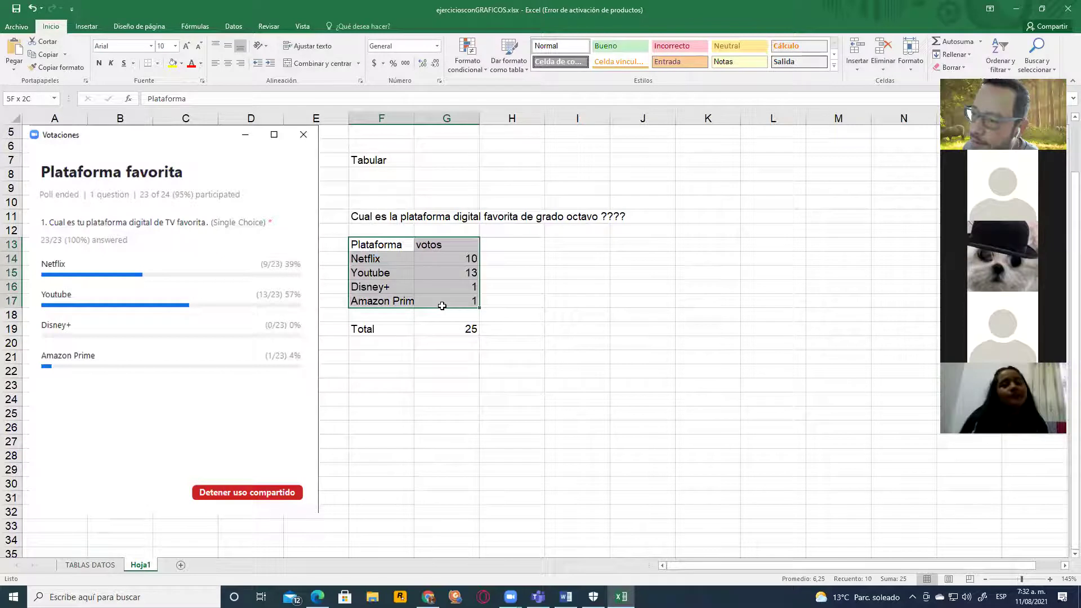
{"action": "left_click", "coordinate": [157, 63]}
{"action": "left_click", "coordinate": [185, 159]}
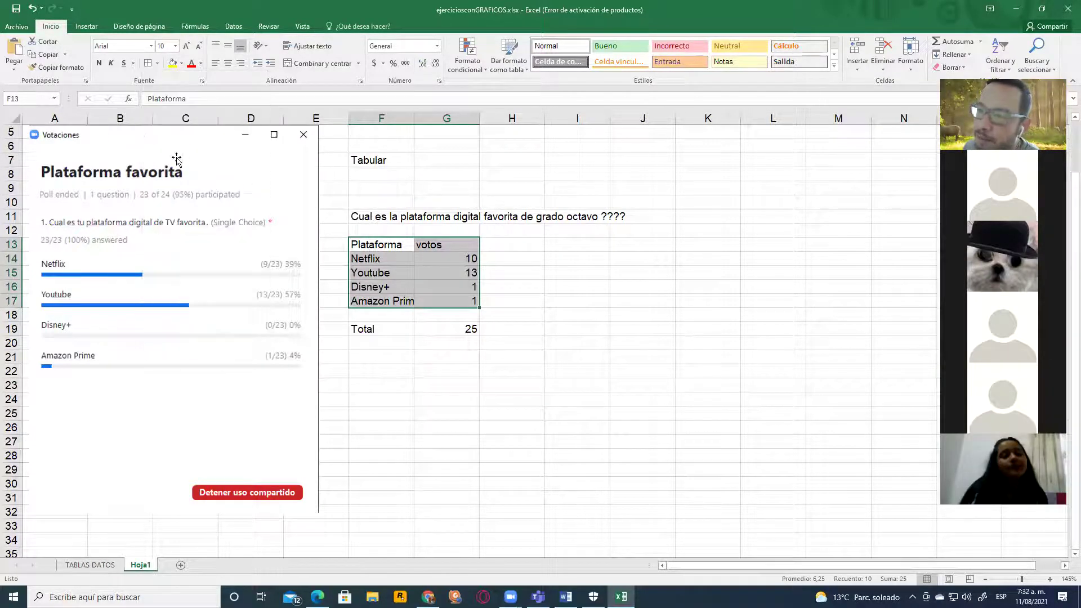
{"action": "left_click", "coordinate": [405, 250]}
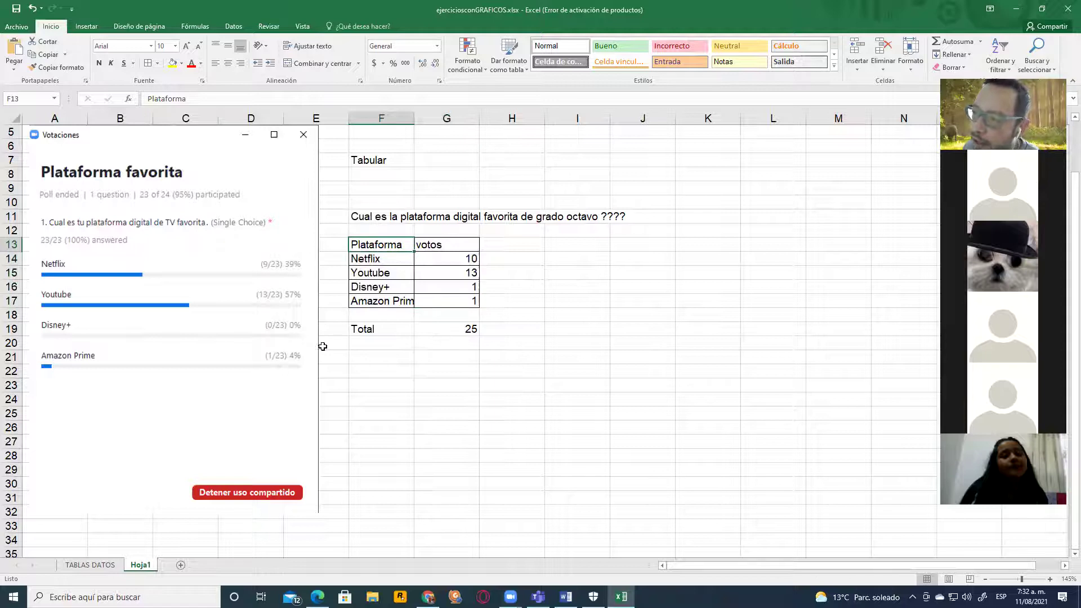
Step: Fill the header cells F13:G13 with yellow and the platform names in F14:F17 with light blue
{"action": "left_click_drag", "start_coordinate": [458, 245], "coordinate": [394, 243]}
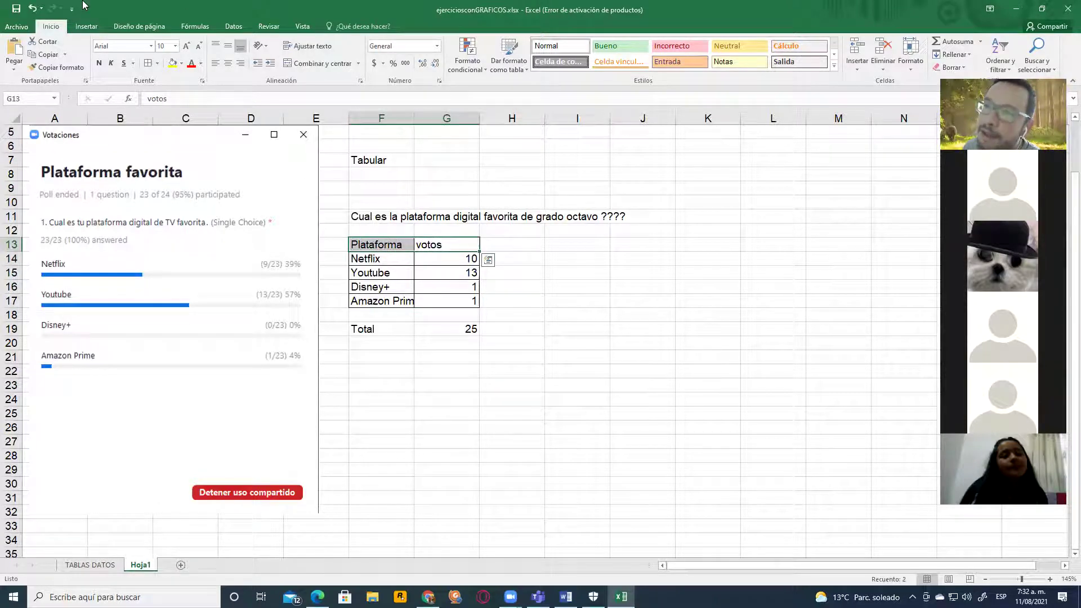
{"action": "left_click", "coordinate": [173, 66]}
{"action": "left_click_drag", "start_coordinate": [368, 259], "coordinate": [375, 303]}
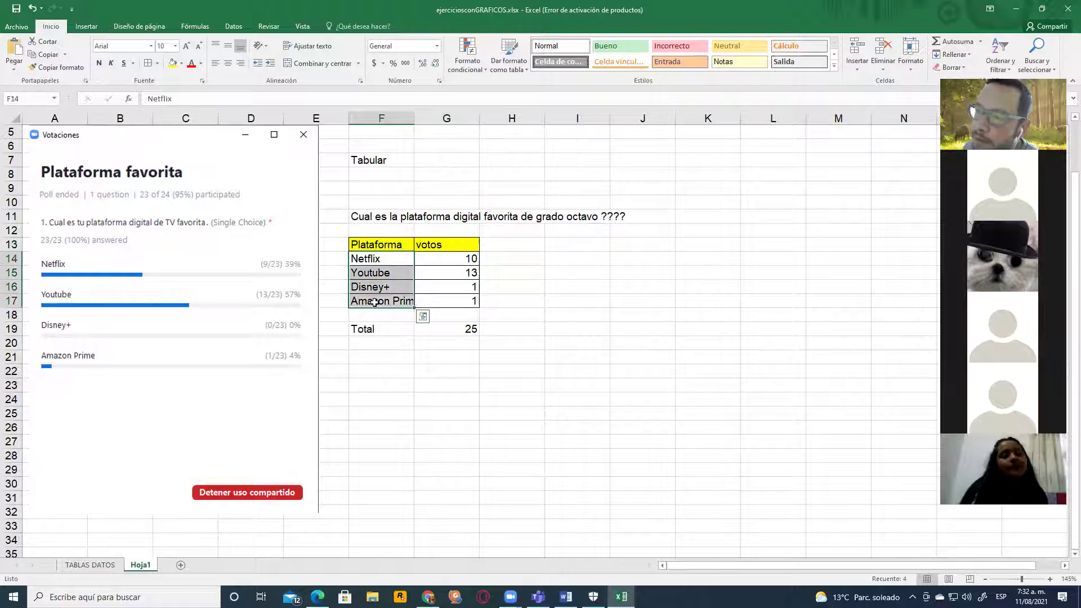
{"action": "left_click", "coordinate": [181, 63]}
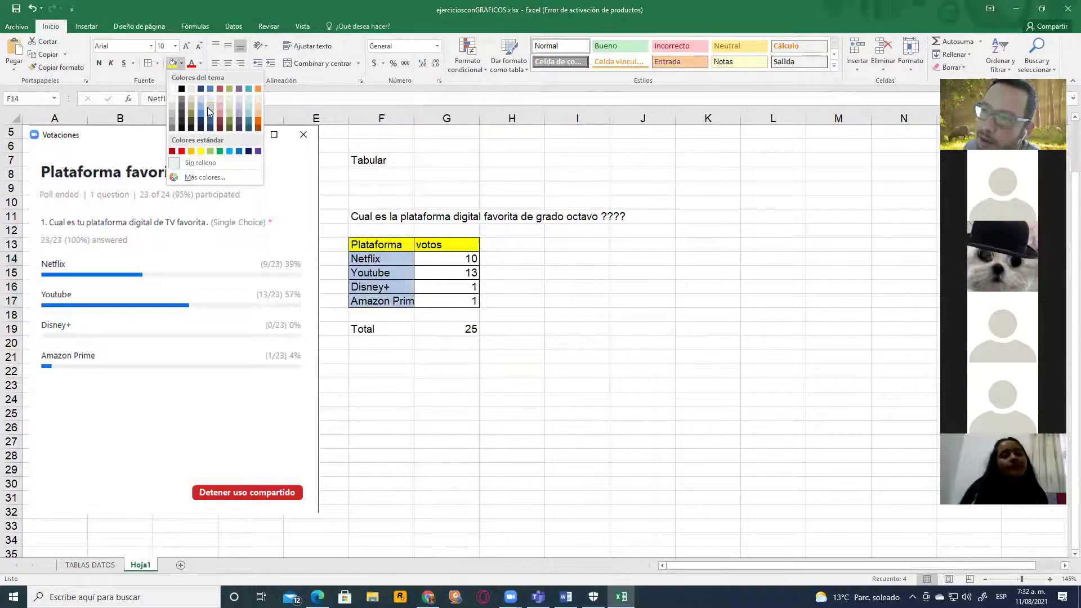
{"action": "left_click", "coordinate": [207, 107]}
Step: Fill the vote values in G14:G17 with light green
{"action": "left_click_drag", "start_coordinate": [429, 256], "coordinate": [431, 304]}
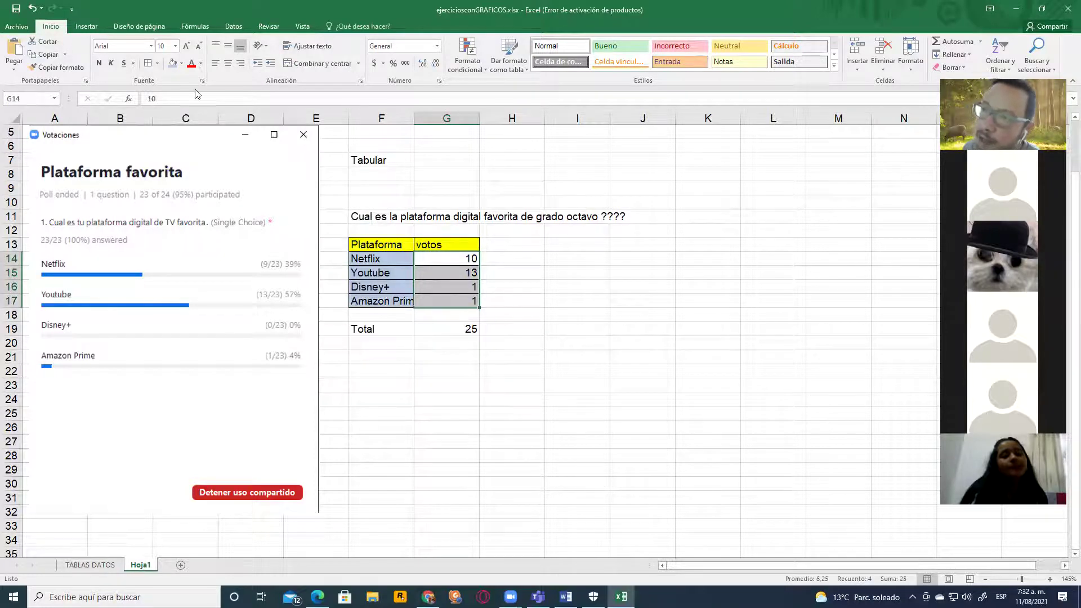
{"action": "left_click", "coordinate": [181, 63]}
{"action": "left_click", "coordinate": [229, 106]}
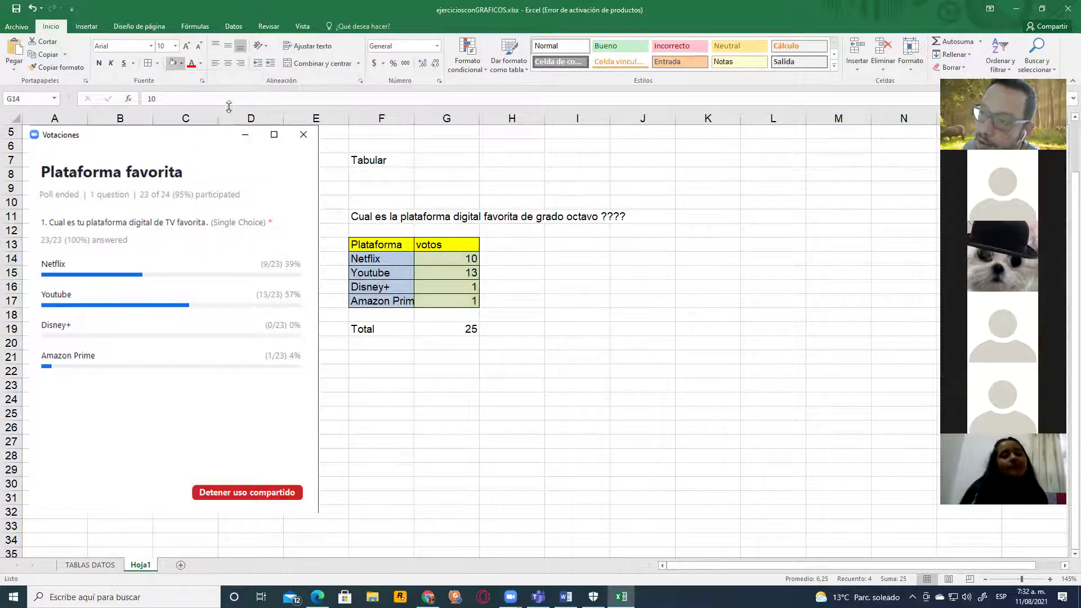
Step: Fill the total row cells F19:G19 with light orange
{"action": "left_click", "coordinate": [417, 330]}
{"action": "left_click_drag", "start_coordinate": [376, 333], "coordinate": [430, 331]}
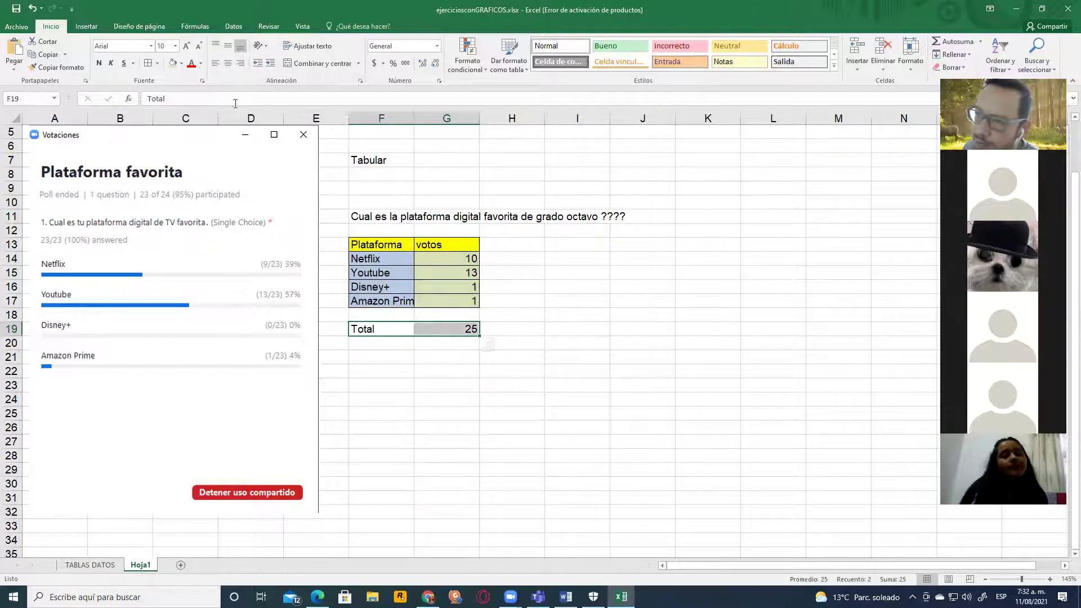
{"action": "left_click", "coordinate": [184, 63]}
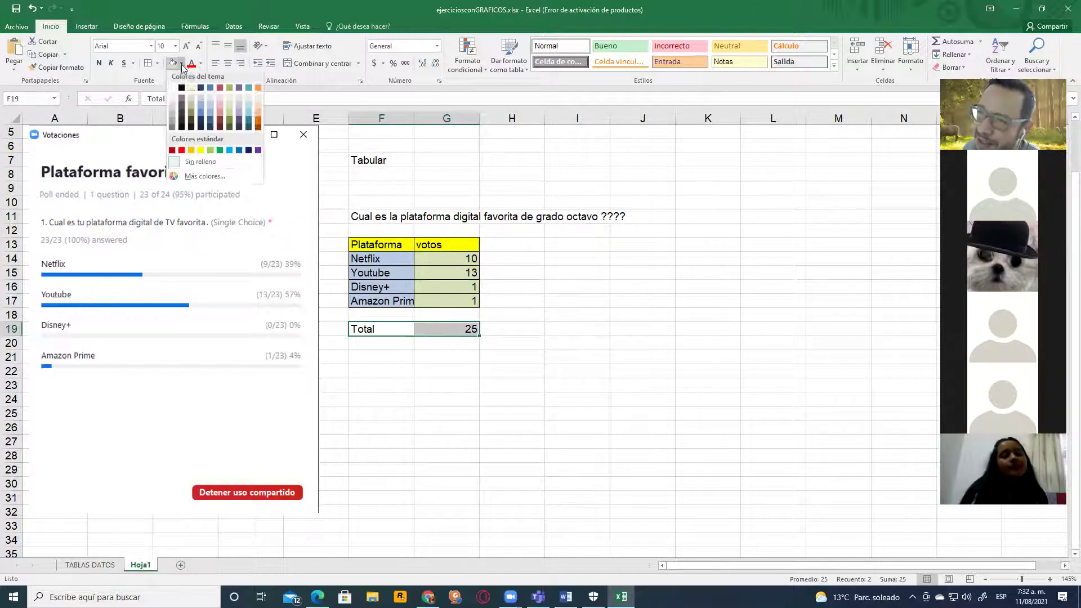
{"action": "left_click", "coordinate": [258, 100]}
{"action": "left_click", "coordinate": [531, 270]}
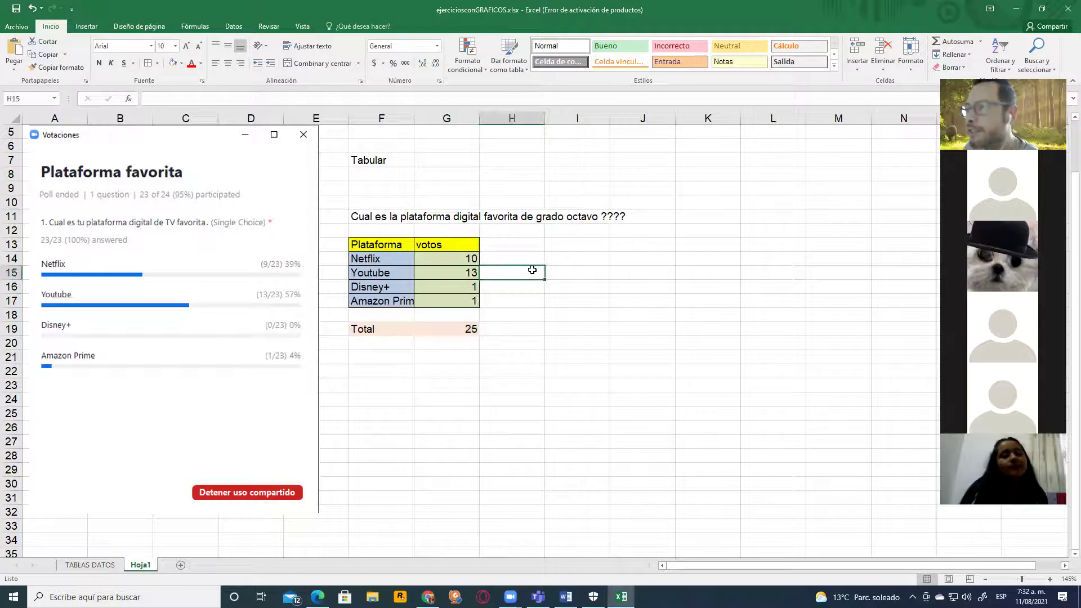
{"action": "left_click", "coordinate": [641, 326]}
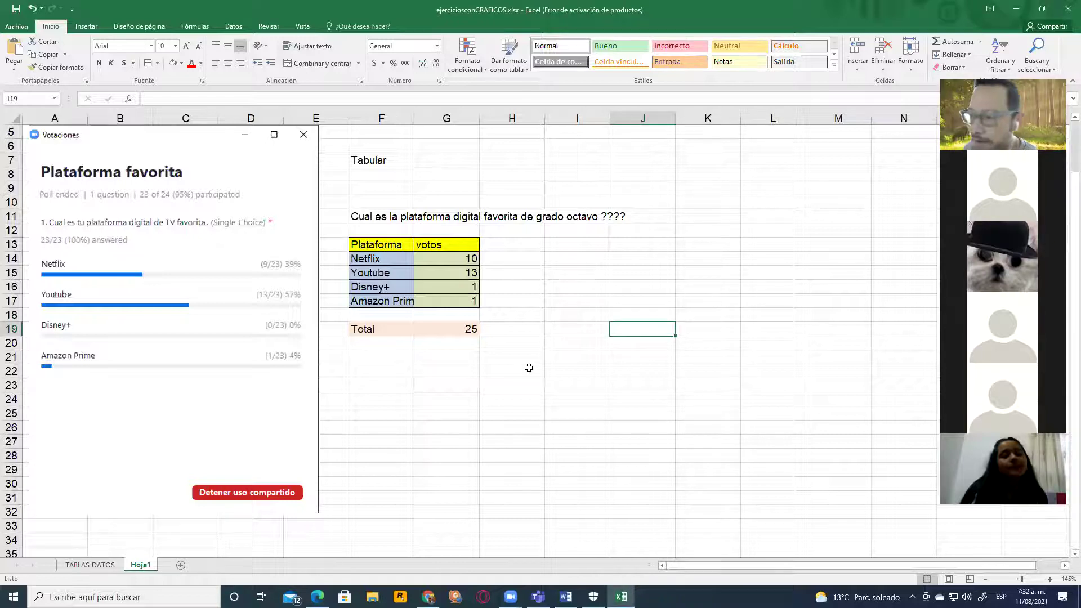
Step: Replace the note in F7 with "1 Tabular"
{"action": "left_click", "coordinate": [340, 161]}
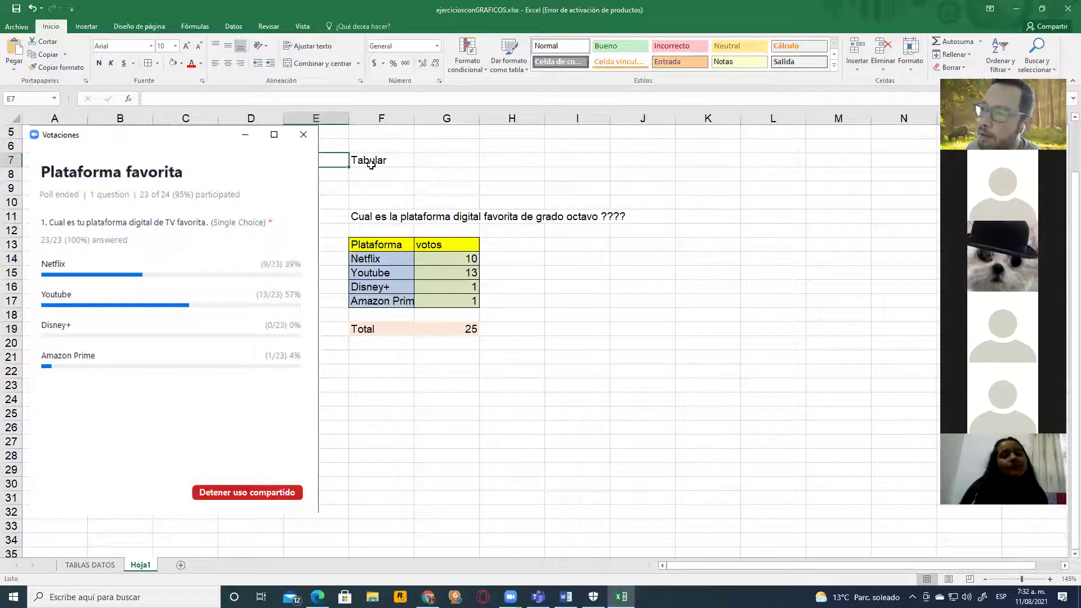
{"action": "left_click", "coordinate": [372, 163]}
{"action": "type", "text": "1"}
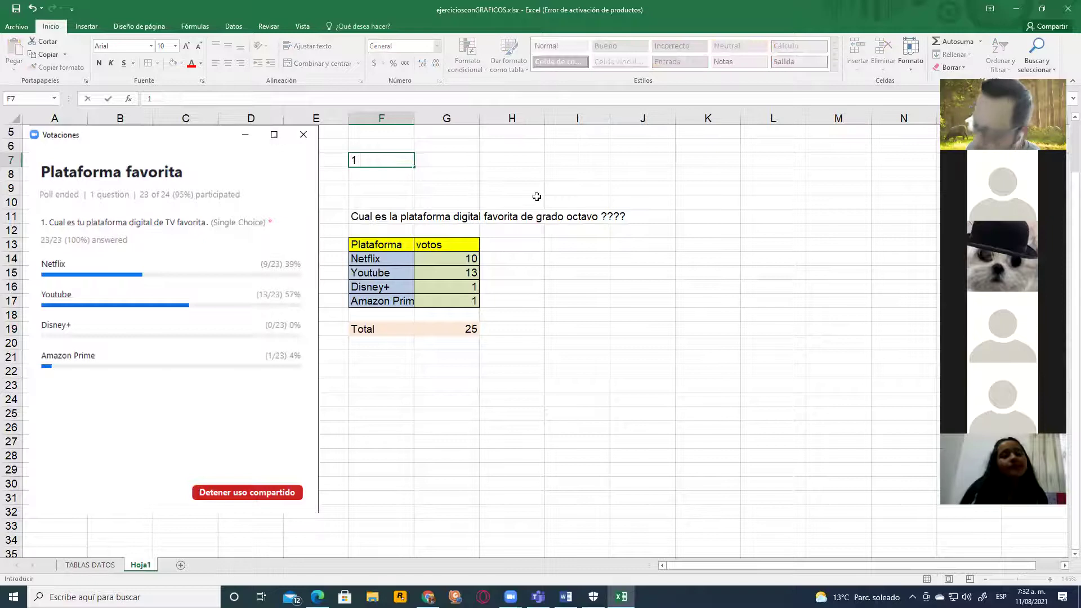
{"action": "type", "text": " Tabular"}
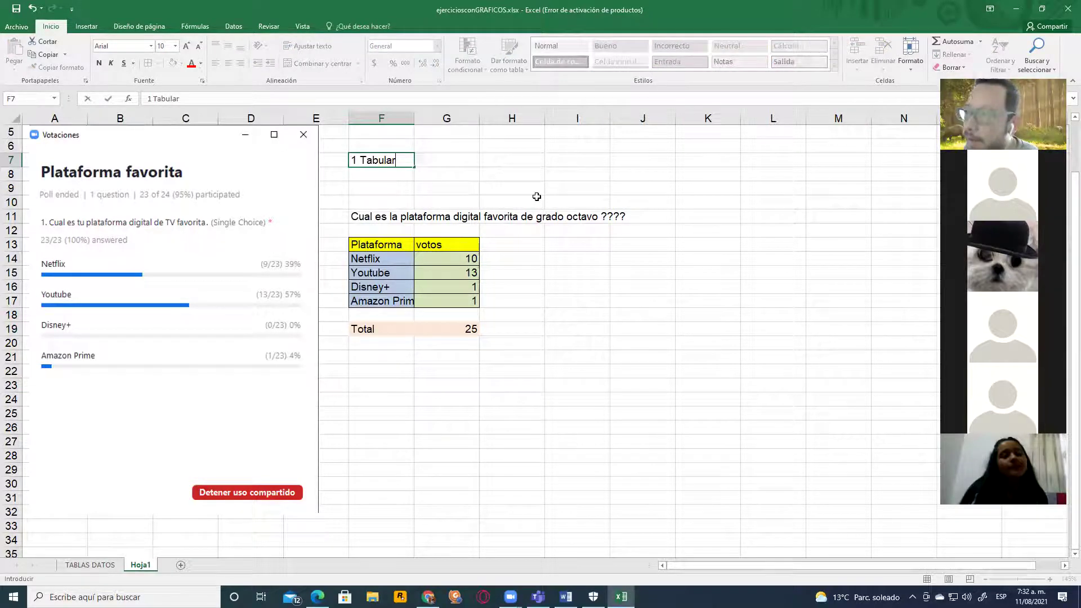
{"action": "key", "text": "Return"}
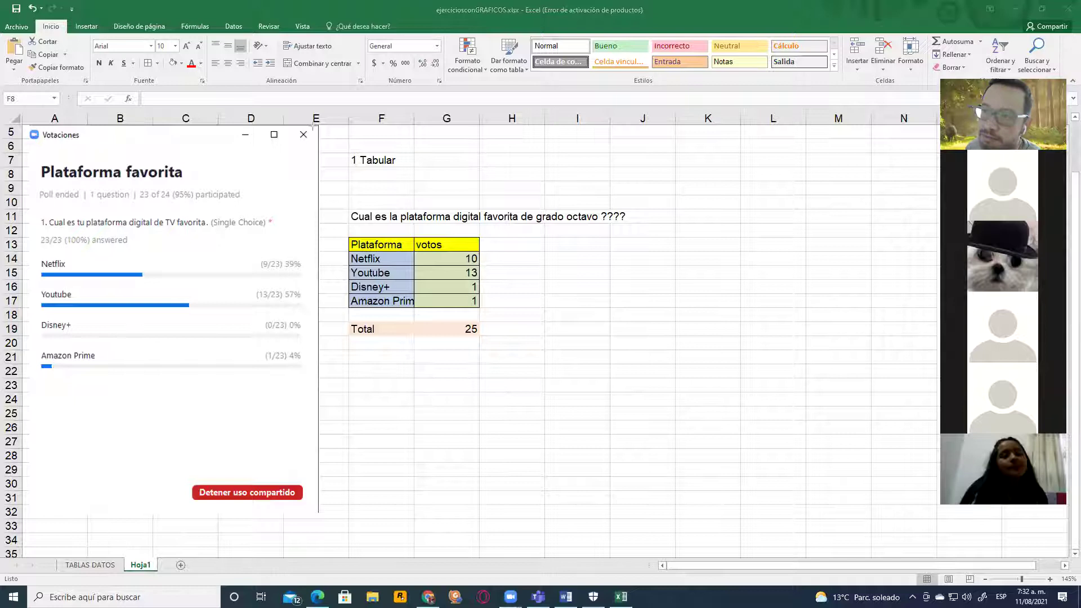
Step: Draw temporary annotation arrows pointing to the poll picture and down toward the data table
{"action": "mouse_move", "coordinate": [488, 146]}
{"action": "left_mouse_down"}
{"action": "mouse_move", "coordinate": [284, 174]}
{"action": "mouse_move", "coordinate": [241, 206]}
{"action": "mouse_move", "coordinate": [248, 441]}
{"action": "mouse_move", "coordinate": [203, 358]}
{"action": "left_mouse_up"}
{"action": "mouse_move", "coordinate": [188, 423]}
{"action": "left_mouse_down"}
{"action": "mouse_move", "coordinate": [200, 184]}
{"action": "mouse_move", "coordinate": [212, 205]}
{"action": "mouse_move", "coordinate": [264, 183]}
{"action": "left_mouse_up"}
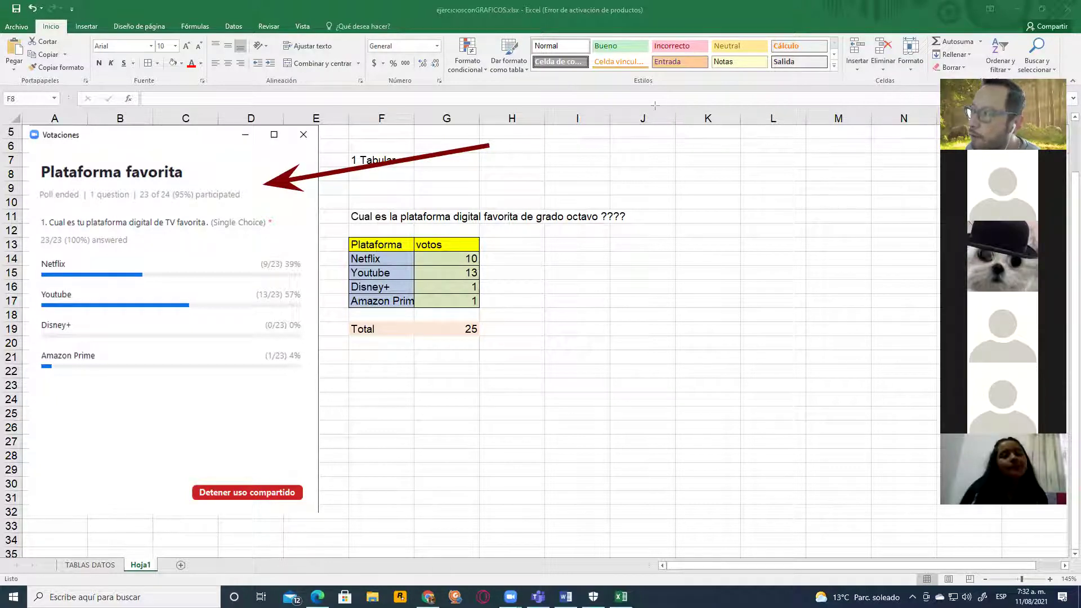
{"action": "mouse_move", "coordinate": [409, 148]}
{"action": "left_mouse_down"}
{"action": "mouse_move", "coordinate": [415, 180]}
{"action": "mouse_move", "coordinate": [392, 213]}
{"action": "mouse_move", "coordinate": [442, 194]}
{"action": "mouse_move", "coordinate": [390, 206]}
{"action": "mouse_move", "coordinate": [407, 232]}
{"action": "left_mouse_up"}
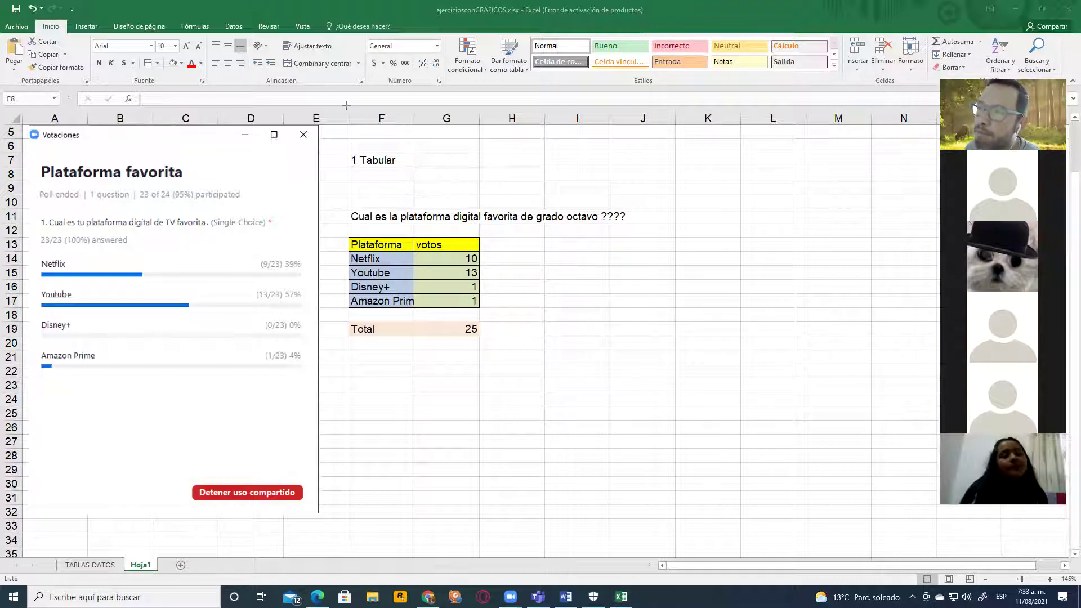
Step: Enter the second note "2, Tipo de gráfico" in F8
{"action": "left_click", "coordinate": [367, 175]}
{"action": "type", "text": "2, Tipo de gr"}
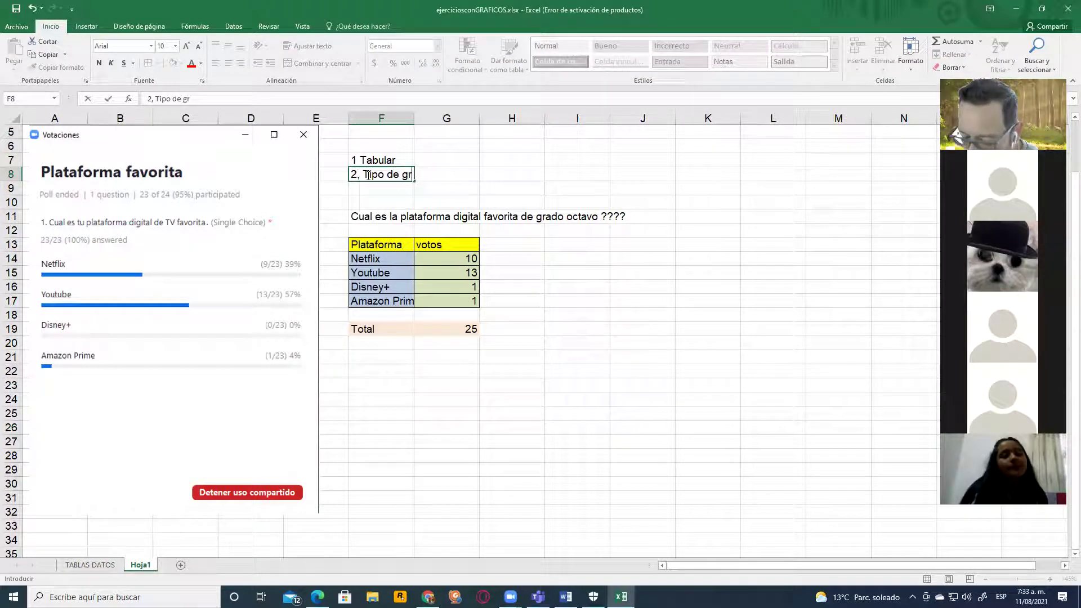
{"action": "type", "text": "áfico"}
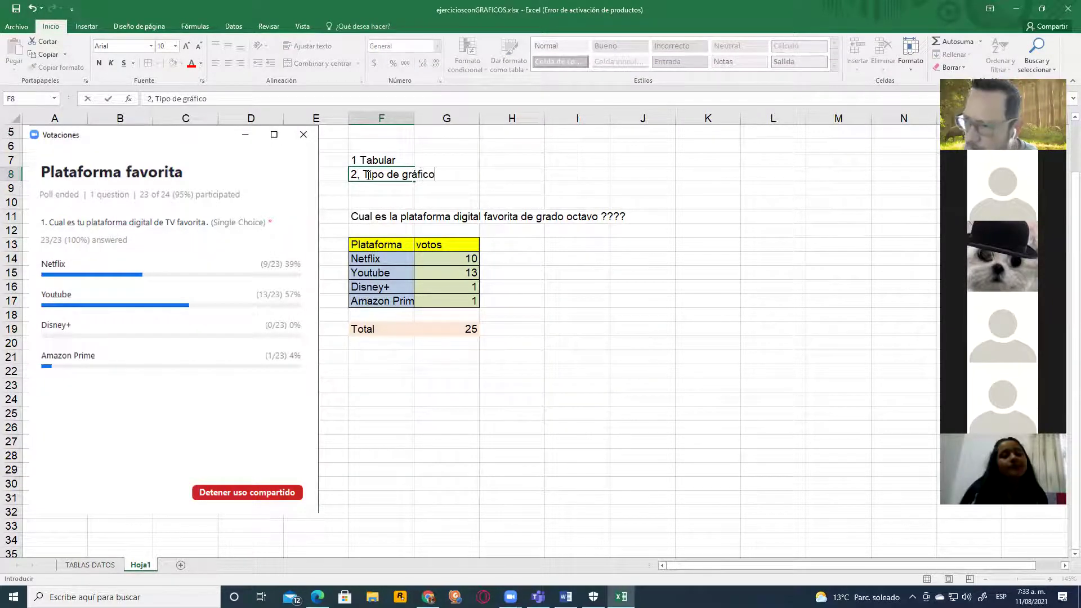
{"action": "key", "text": "Return"}
Step: Enter the third note "3, Realñizar el grafico y selccionar los datos" in F9
{"action": "type", "text": "3, "}
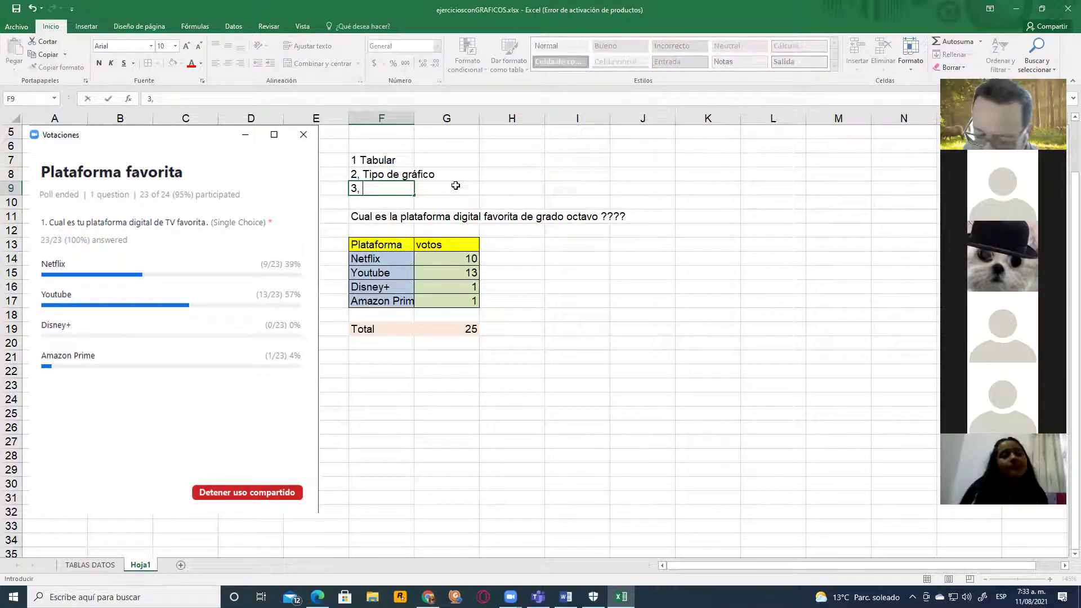
{"action": "type", "text": "Realñiza"}
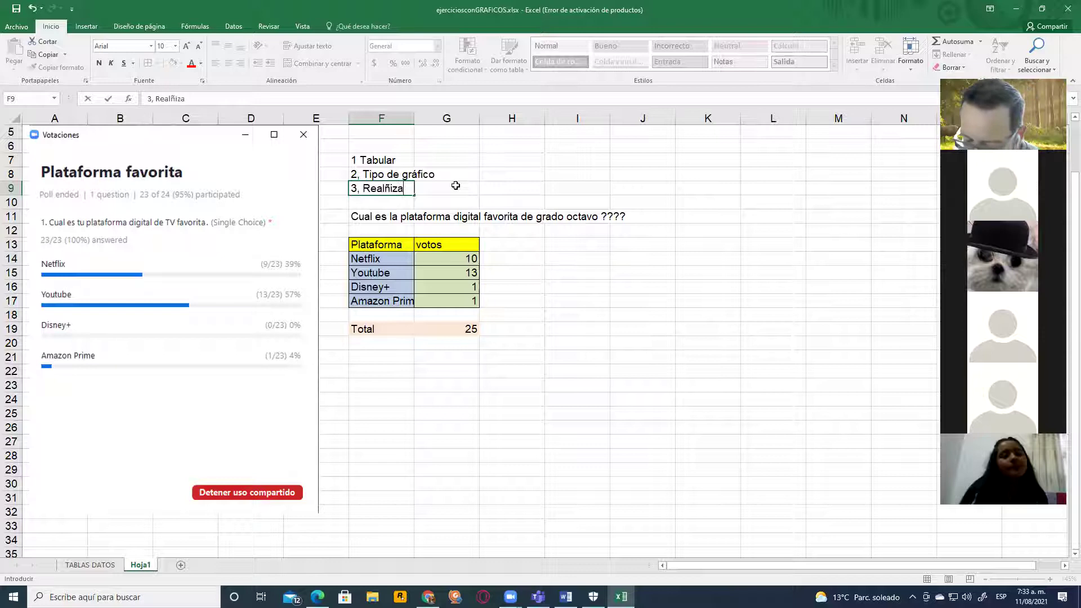
{"action": "type", "text": "r el grafic"}
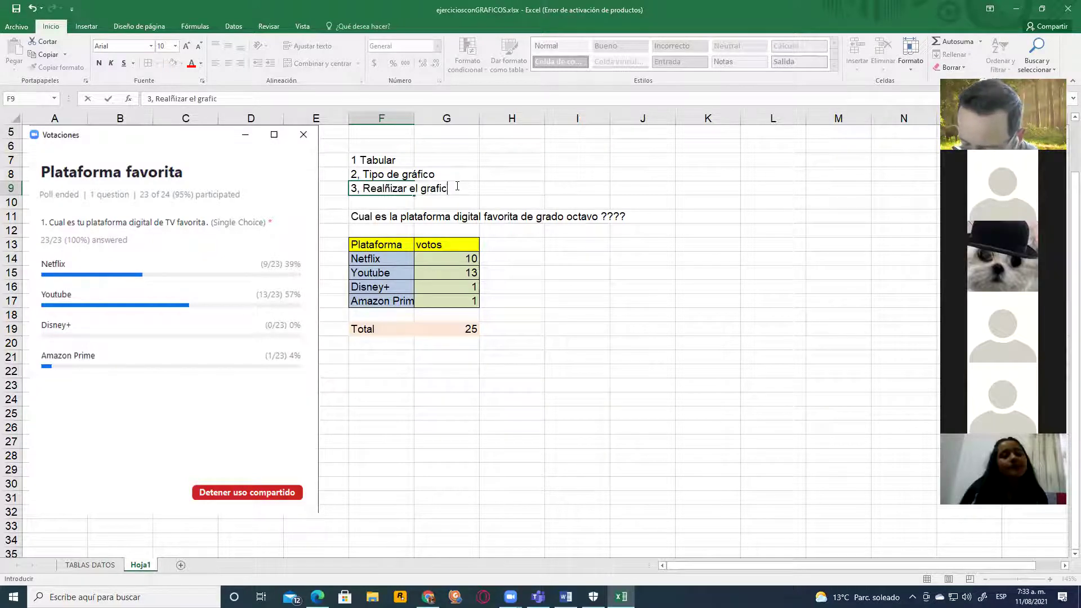
{"action": "type", "text": "o y selccio"}
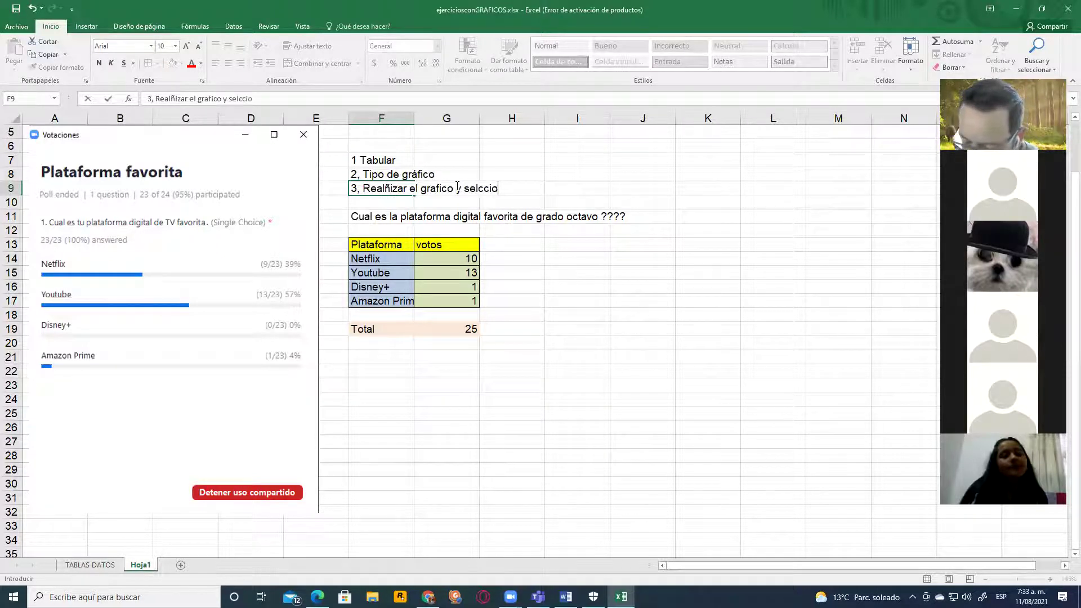
{"action": "type", "text": "nar los datos"}
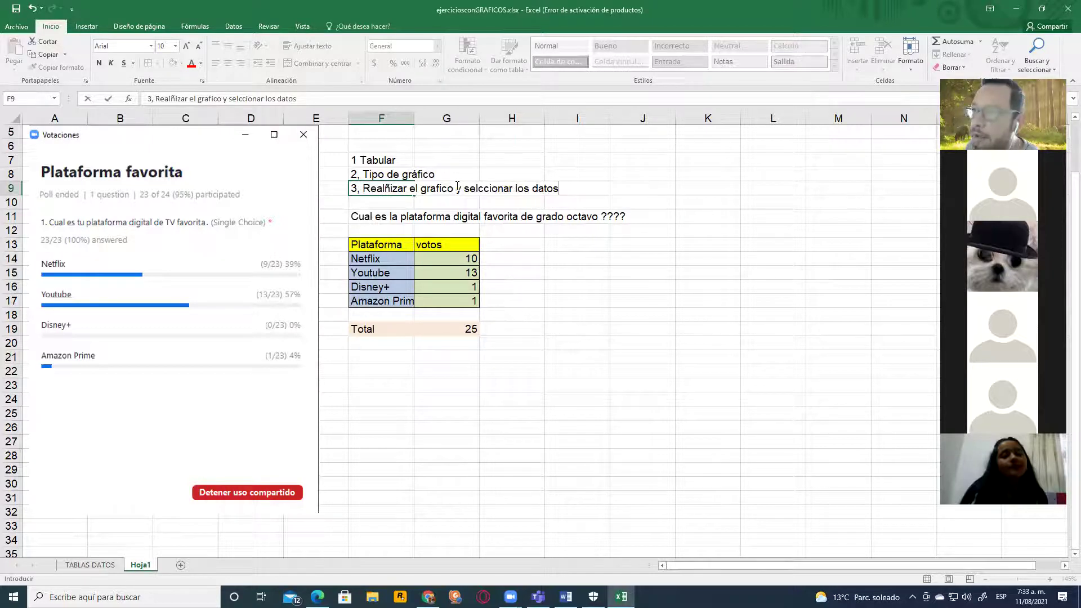
{"action": "key", "text": "Return"}
Step: Enter the fourth note "4, Dar formato y ubicación." in F10
{"action": "type", "text": "4, D"}
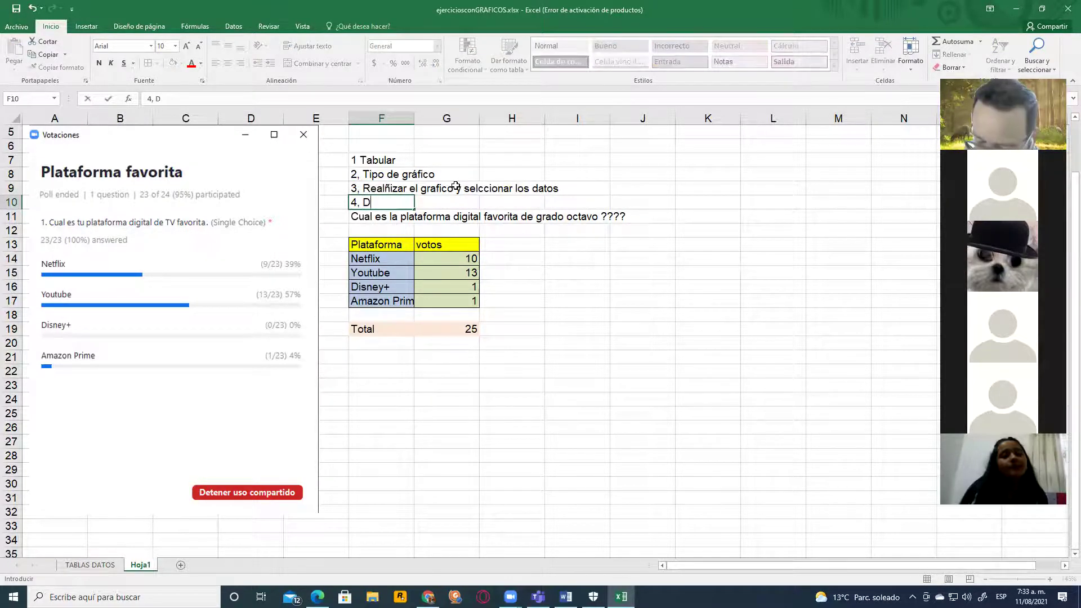
{"action": "type", "text": "ar forma"}
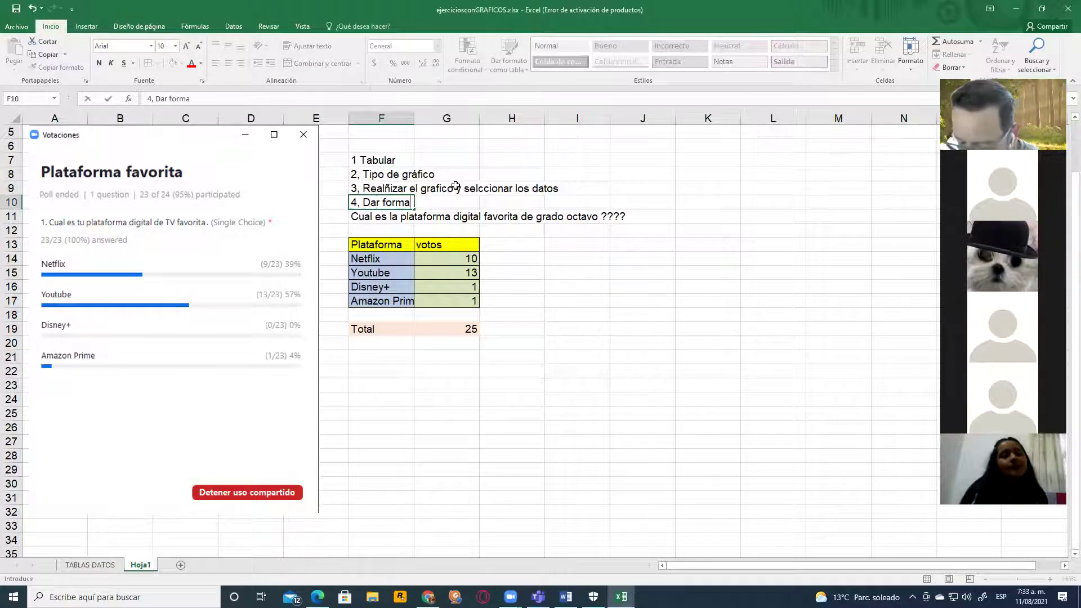
{"action": "type", "text": "to y ubicación"}
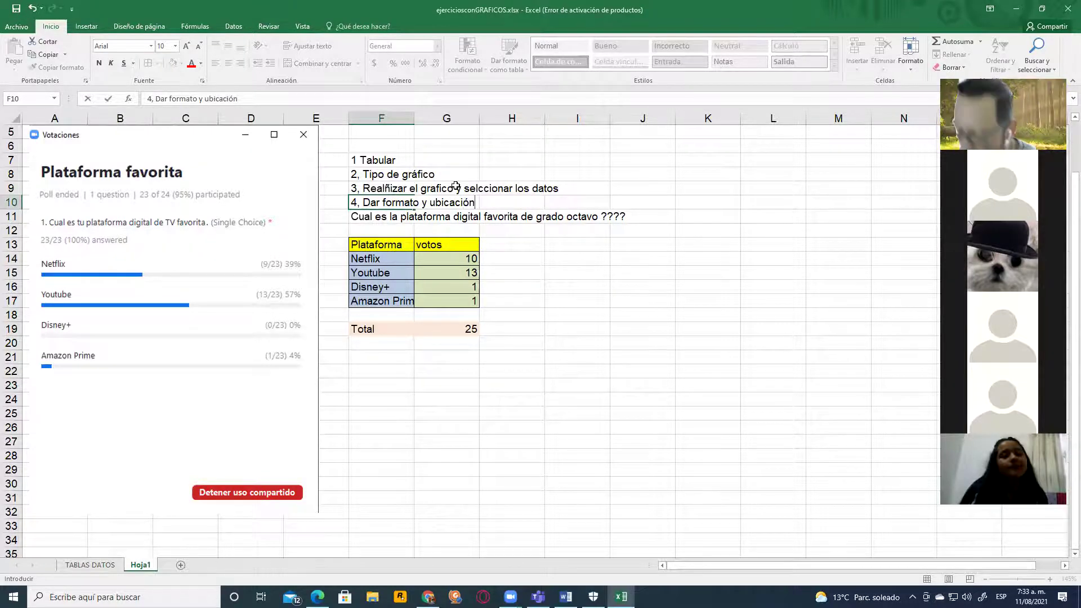
{"action": "key", "text": "Return"}
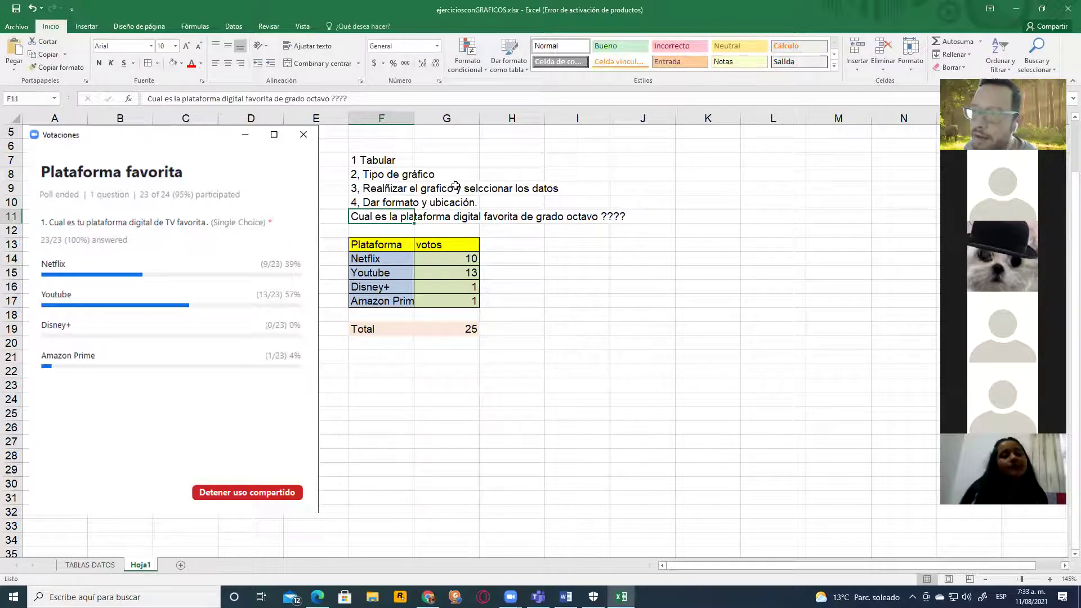
Step: Move the four numbered notes from F7:F10 to F23:F26, beneath the total row
{"action": "key", "text": "Up"}
{"action": "key", "text": "shift+Up"}
{"action": "key", "text": "shift+Up"}
{"action": "key", "text": "shift+Up"}
{"action": "key", "text": "ctrl+c"}
{"action": "key", "text": "Down"}
{"action": "key", "text": "Down"}
{"action": "key", "text": "Down"}
{"action": "key", "text": "Down"}
{"action": "key", "text": "Down"}
{"action": "key", "text": "Down"}
{"action": "key", "text": "Down"}
{"action": "key", "text": "Down"}
{"action": "key", "text": "Down"}
{"action": "key", "text": "Down"}
{"action": "key", "text": "Down"}
{"action": "key", "text": "Down"}
{"action": "key", "text": "Down"}
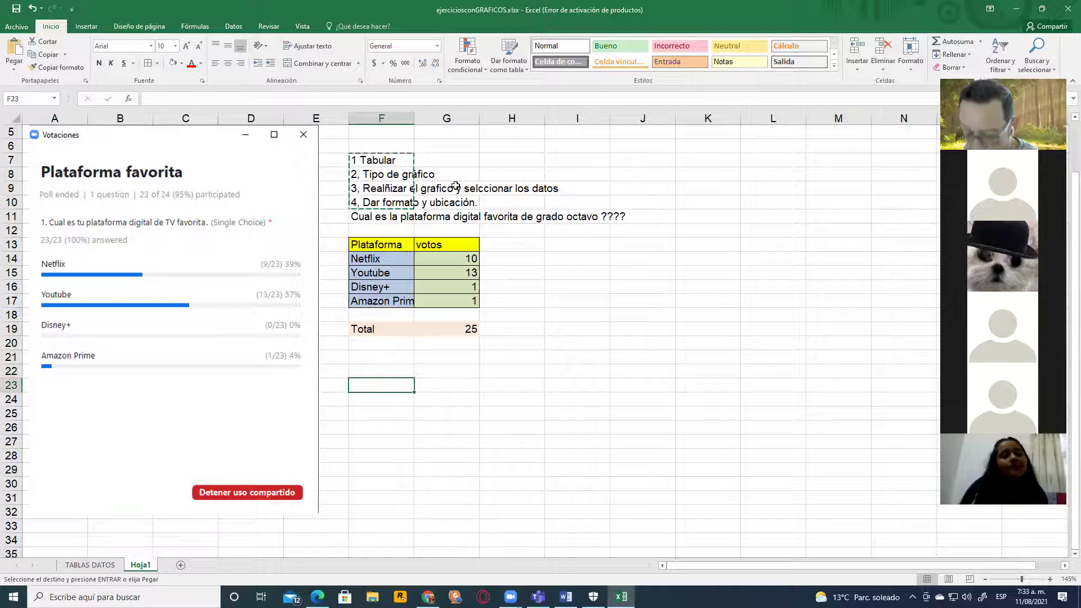
{"action": "key", "text": "ctrl+v"}
{"action": "key", "text": "Right"}
{"action": "key", "text": "Right"}
{"action": "key", "text": "Right"}
{"action": "key", "text": "Right"}
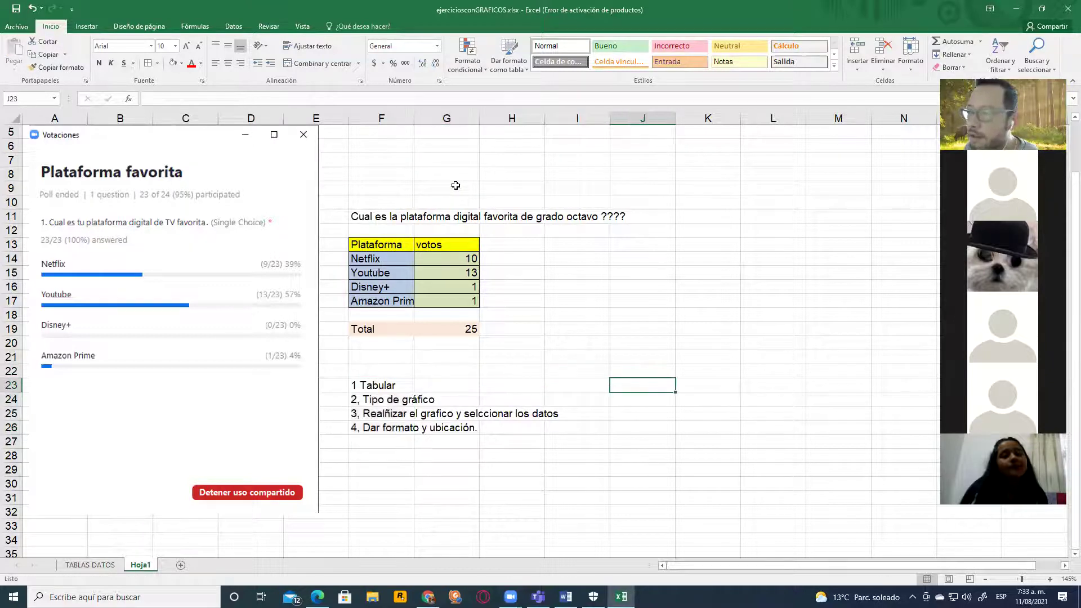
{"action": "key", "text": "Right"}
{"action": "key", "text": "Right"}
{"action": "key", "text": "Right"}
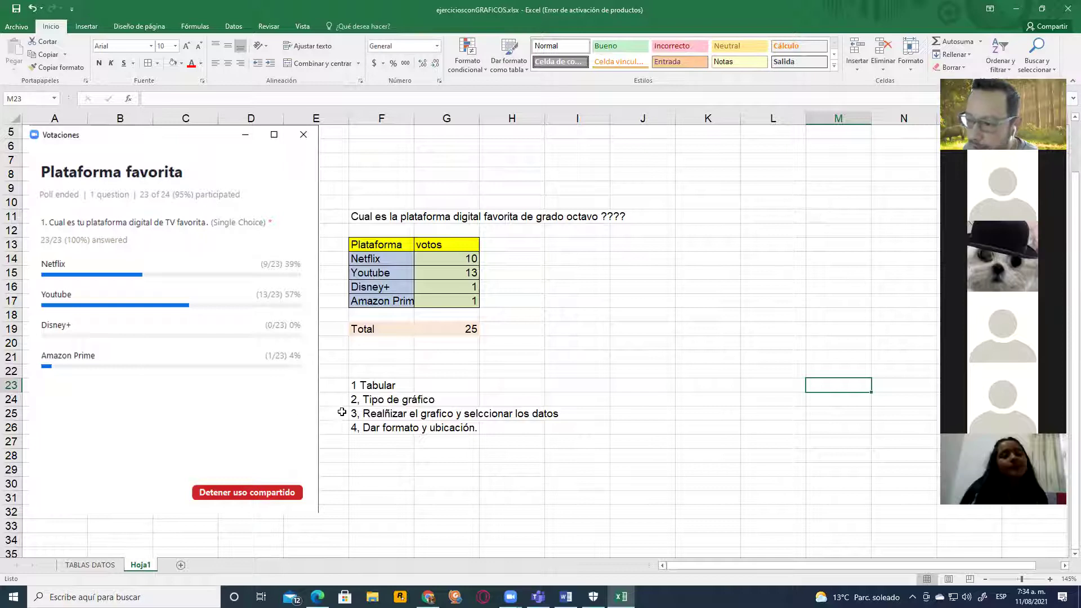
Step: Correct the misspelled verb in the third note in F25 to "Realizar"
{"action": "left_click", "coordinate": [372, 410]}
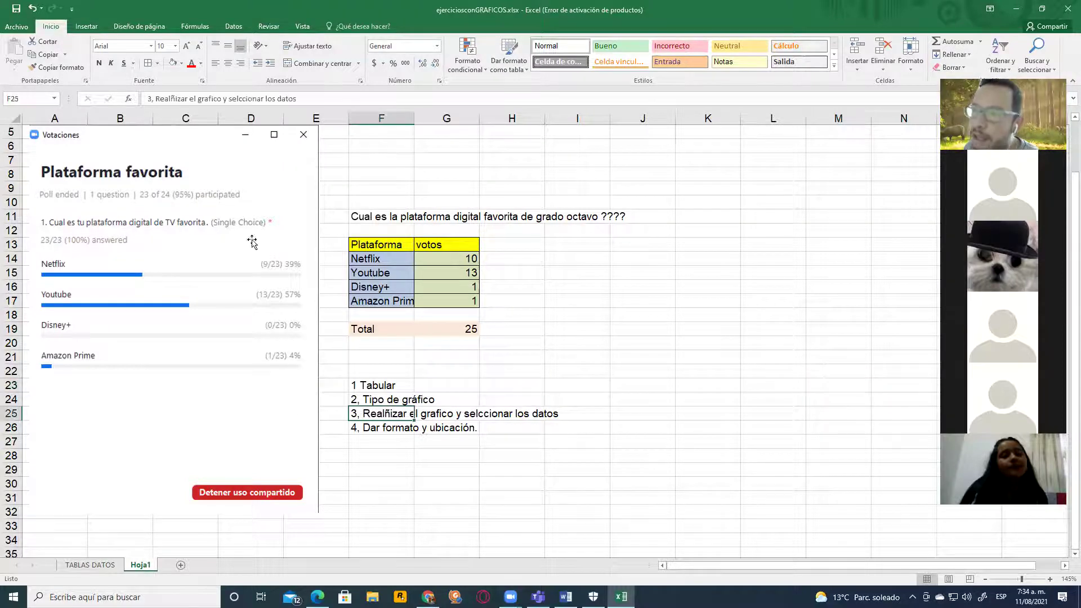
{"action": "left_click", "coordinate": [174, 100]}
{"action": "key", "text": "BackSpace"}
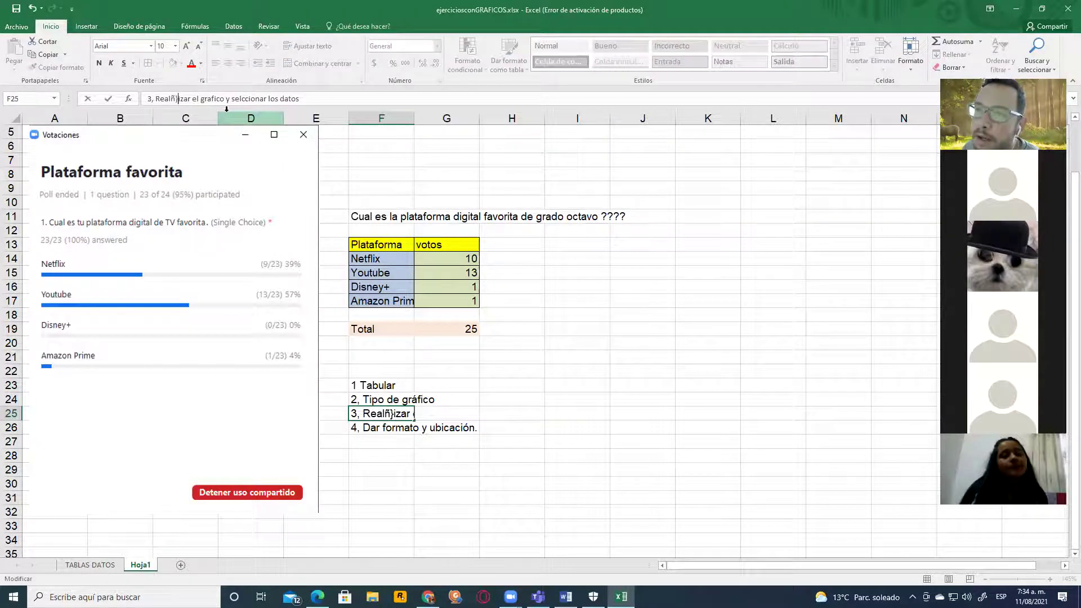
{"action": "left_click", "coordinate": [413, 428]}
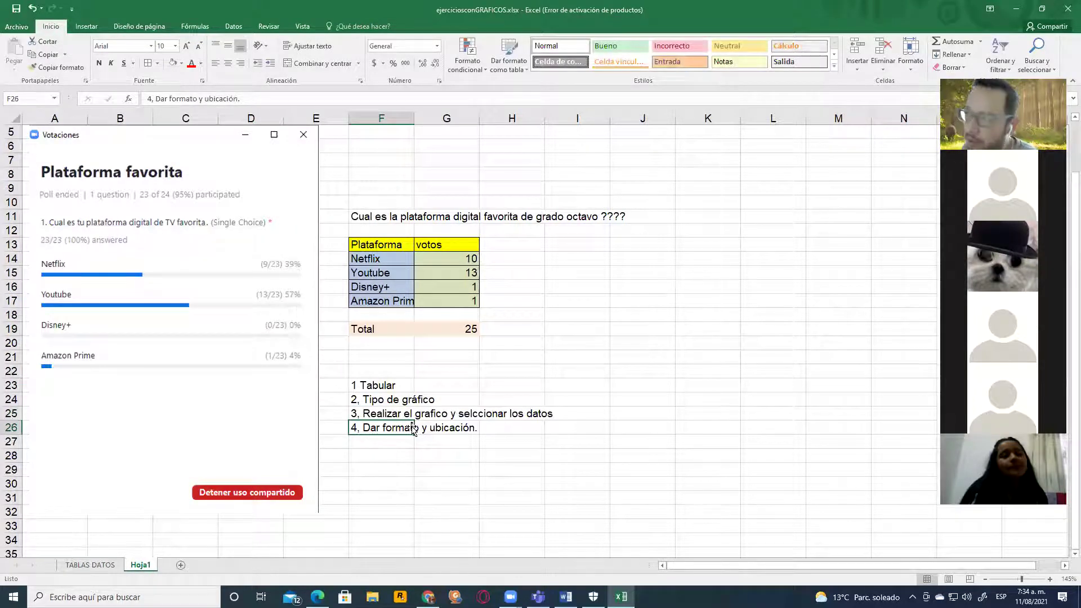
Step: Enter "columnas" in H24 as the chart type beside the second note
{"action": "left_click", "coordinate": [448, 437]}
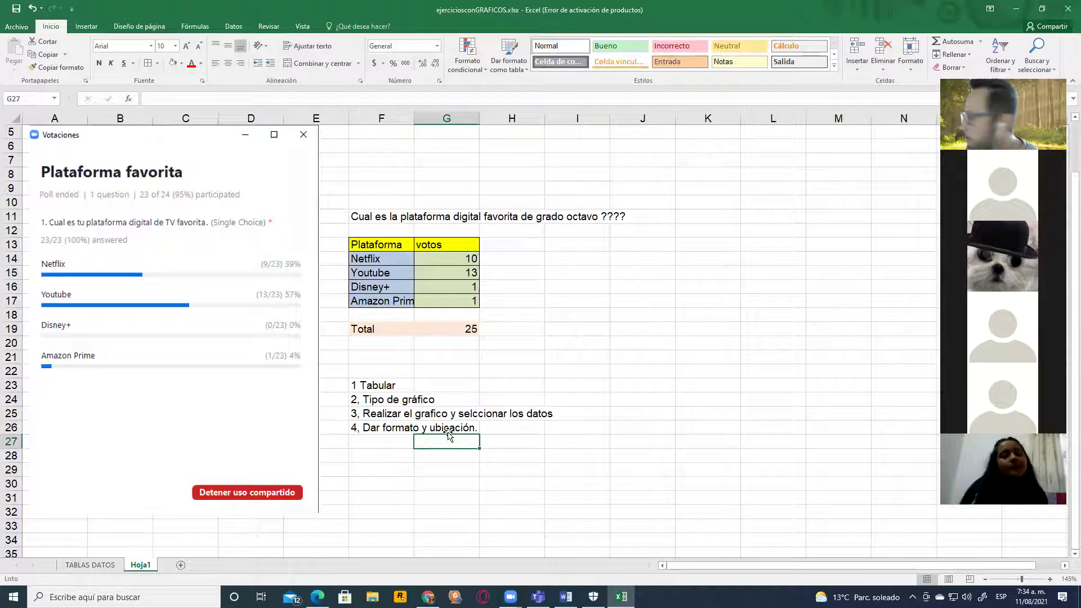
{"action": "left_click", "coordinate": [405, 439]}
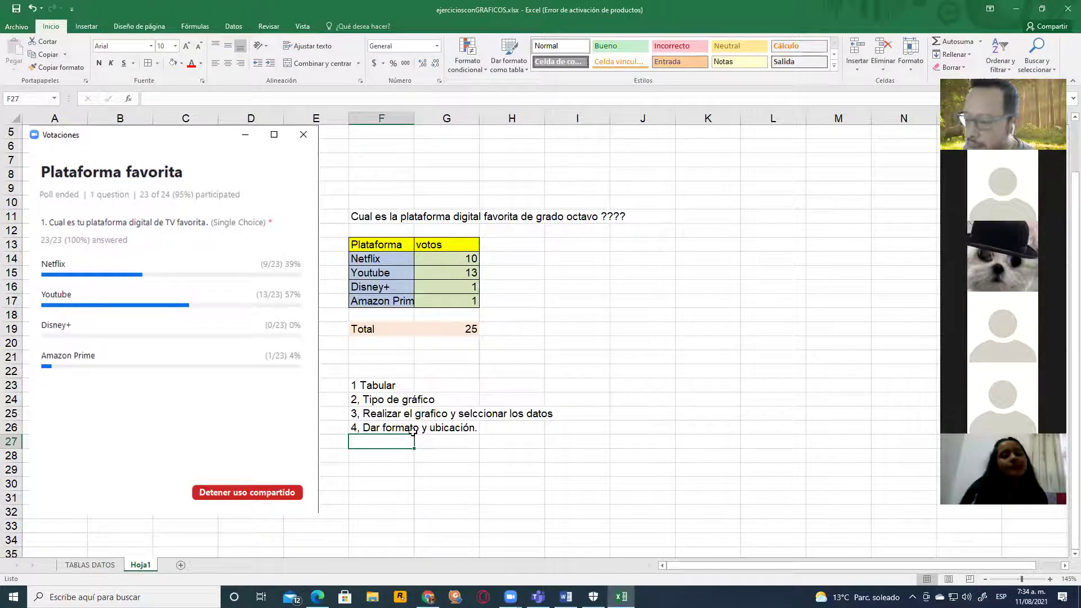
{"action": "left_click", "coordinate": [454, 400]}
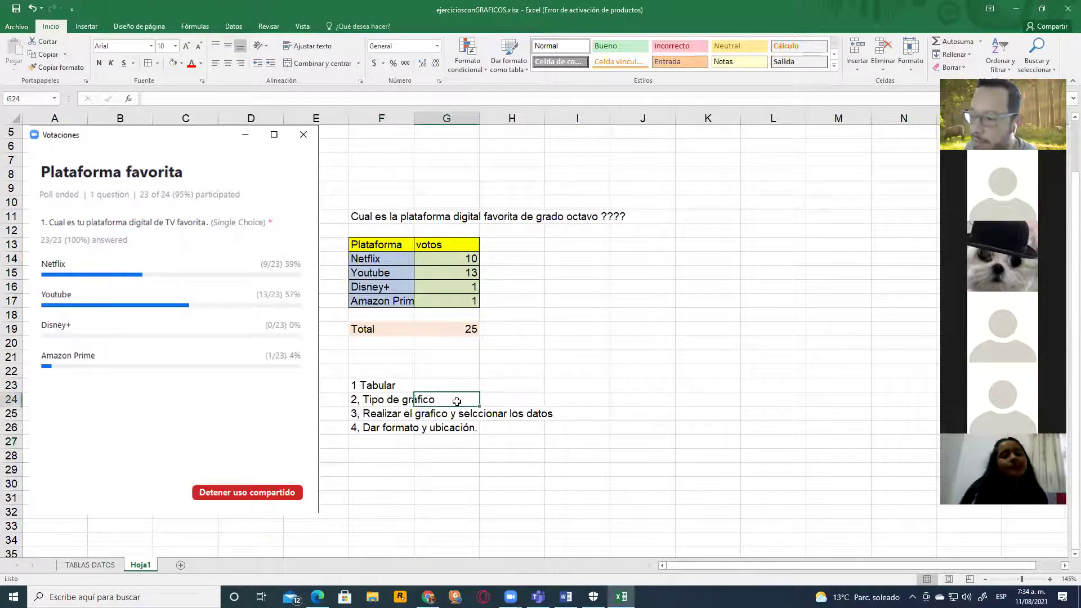
{"action": "left_click", "coordinate": [487, 398]}
{"action": "type", "text": "columnas"}
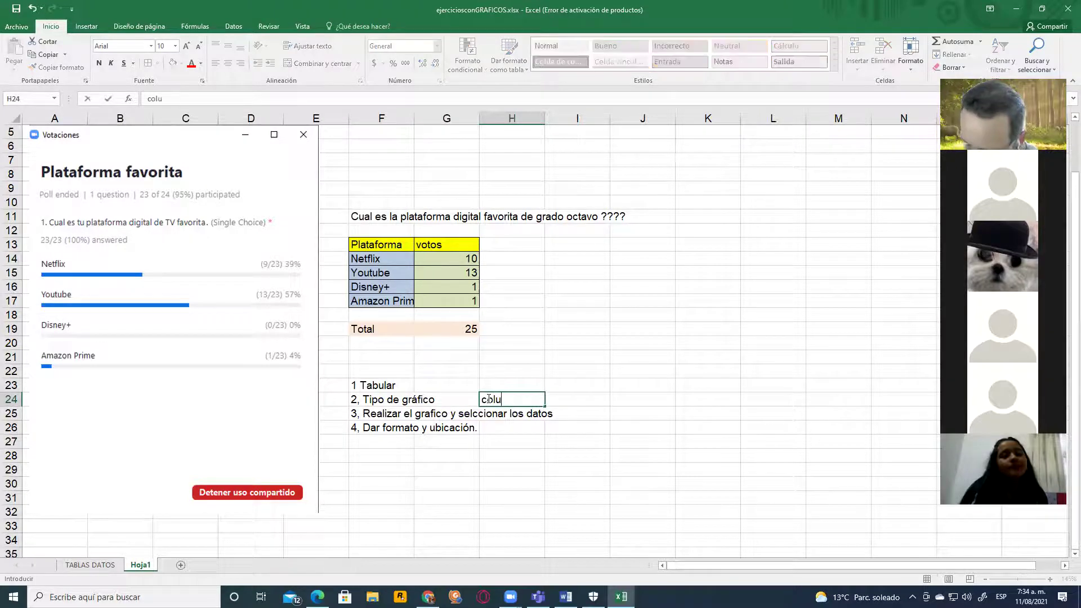
{"action": "left_click", "coordinate": [569, 466]}
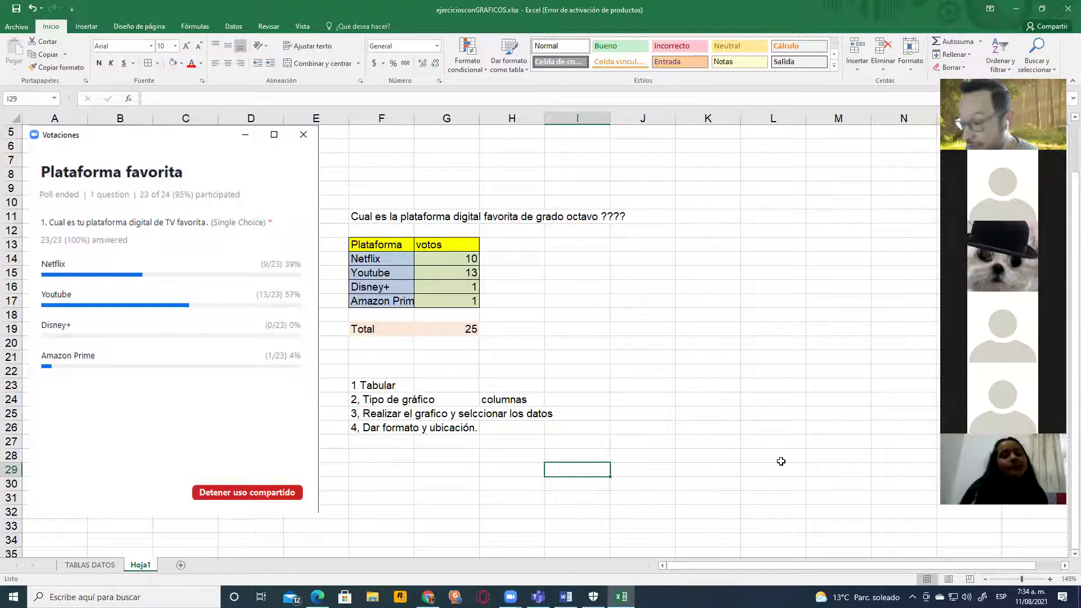
Step: Draw temporary annotation arrows pointing to the Insert tab and its group of chart types
{"action": "scroll", "coordinate": [780, 460], "scroll_direction": "down", "scroll_amount": 2}
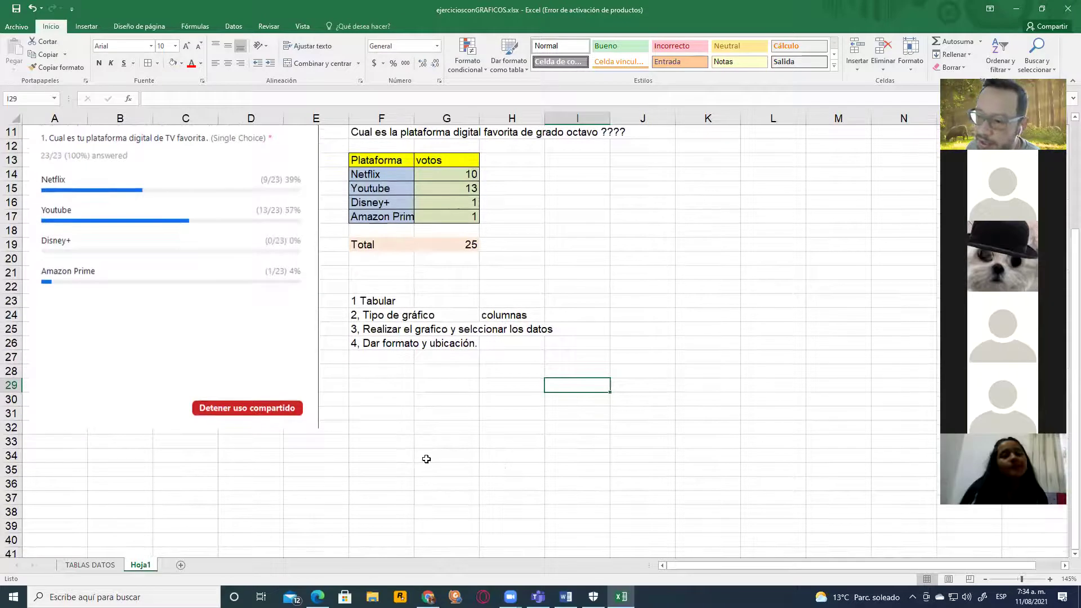
{"action": "left_click", "coordinate": [402, 451]}
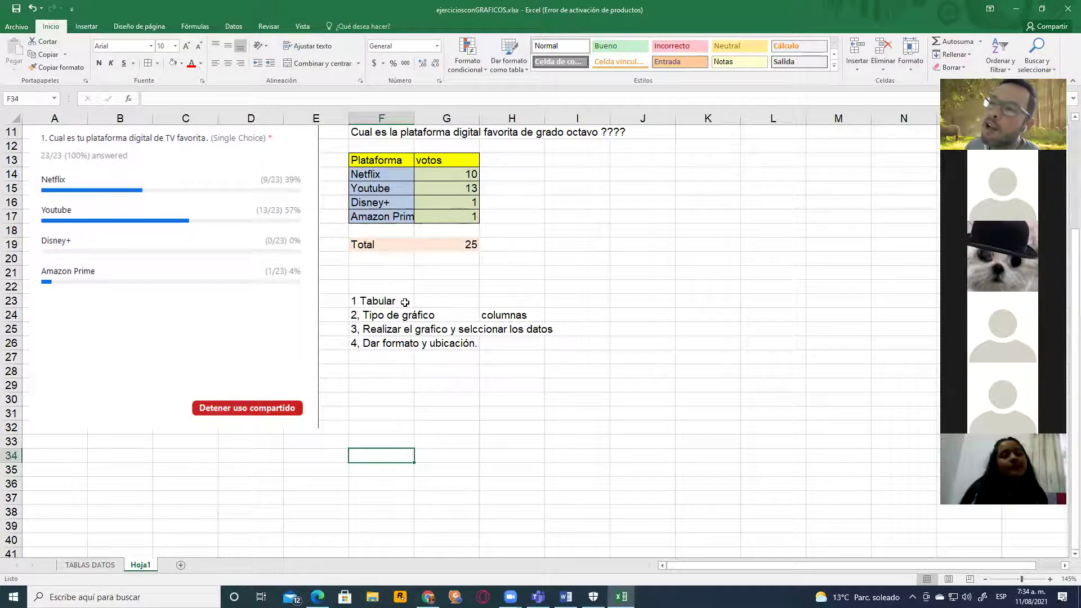
{"action": "mouse_move", "coordinate": [149, 253]}
{"action": "left_mouse_down"}
{"action": "mouse_move", "coordinate": [28, 90]}
{"action": "mouse_move", "coordinate": [88, 31]}
{"action": "left_mouse_up"}
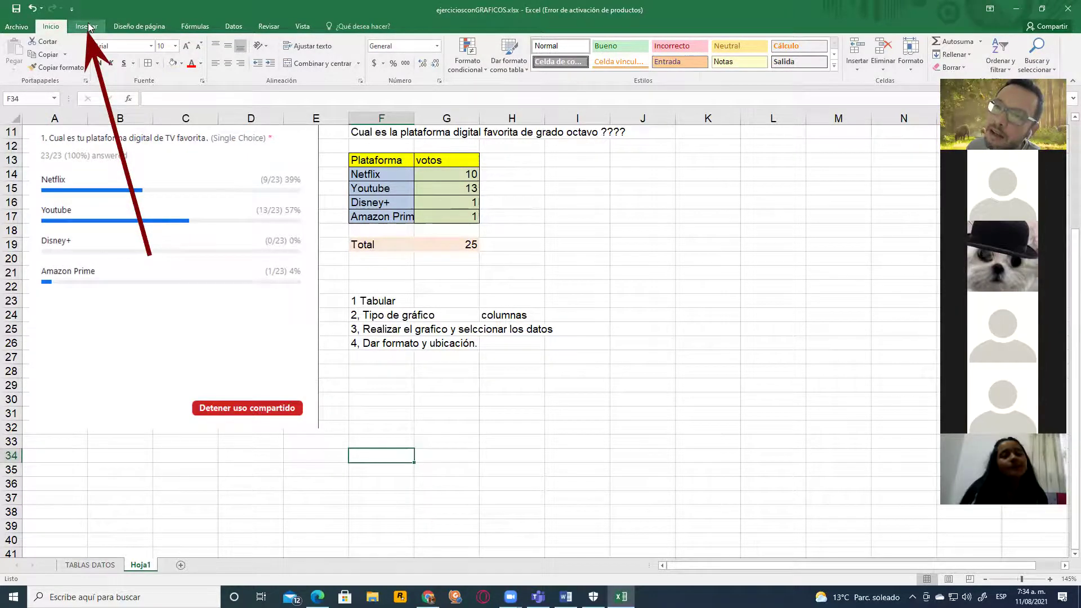
{"action": "left_click", "coordinate": [88, 26]}
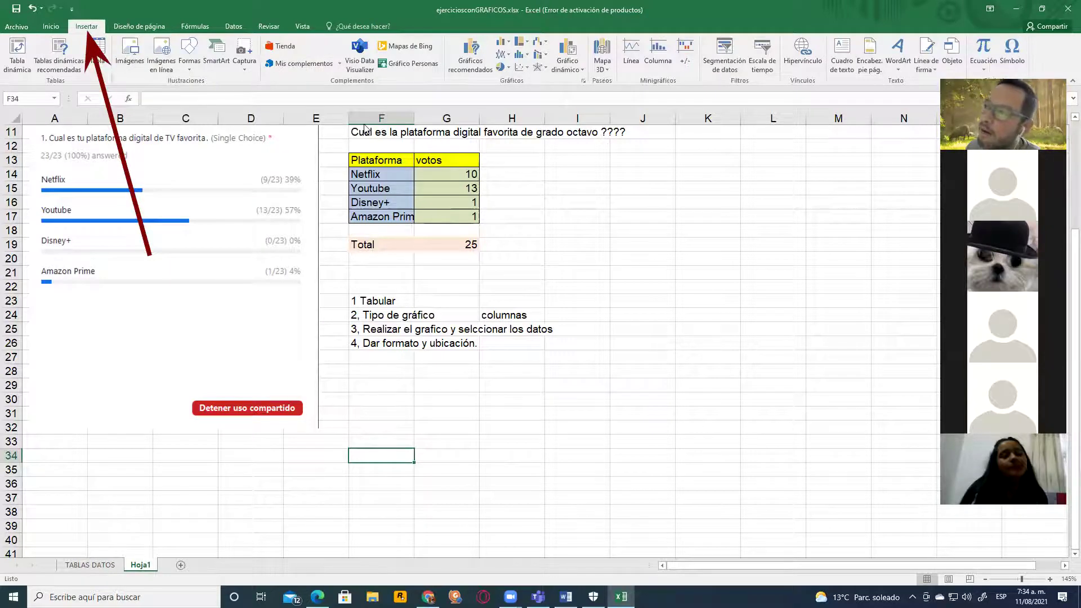
{"action": "mouse_move", "coordinate": [594, 270]}
{"action": "left_mouse_down"}
{"action": "mouse_move", "coordinate": [586, 164]}
{"action": "mouse_move", "coordinate": [493, 76]}
{"action": "mouse_move", "coordinate": [436, 71]}
{"action": "mouse_move", "coordinate": [520, 85]}
{"action": "left_mouse_up"}
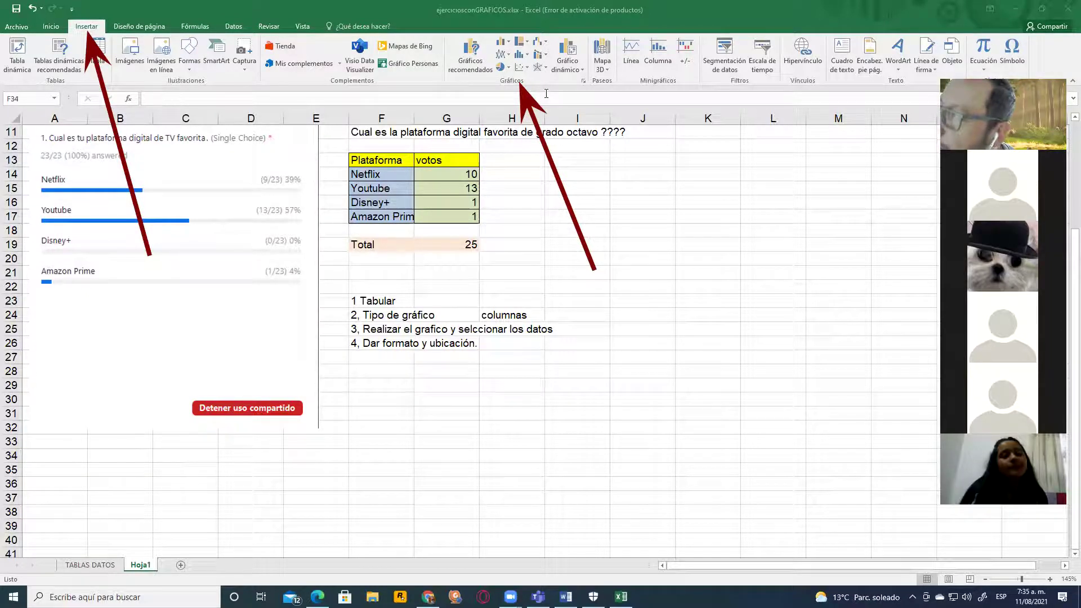
Step: Insert an empty 3-D clustered column chart and place it over columns H to M, below row 18
{"action": "left_click", "coordinate": [508, 48]}
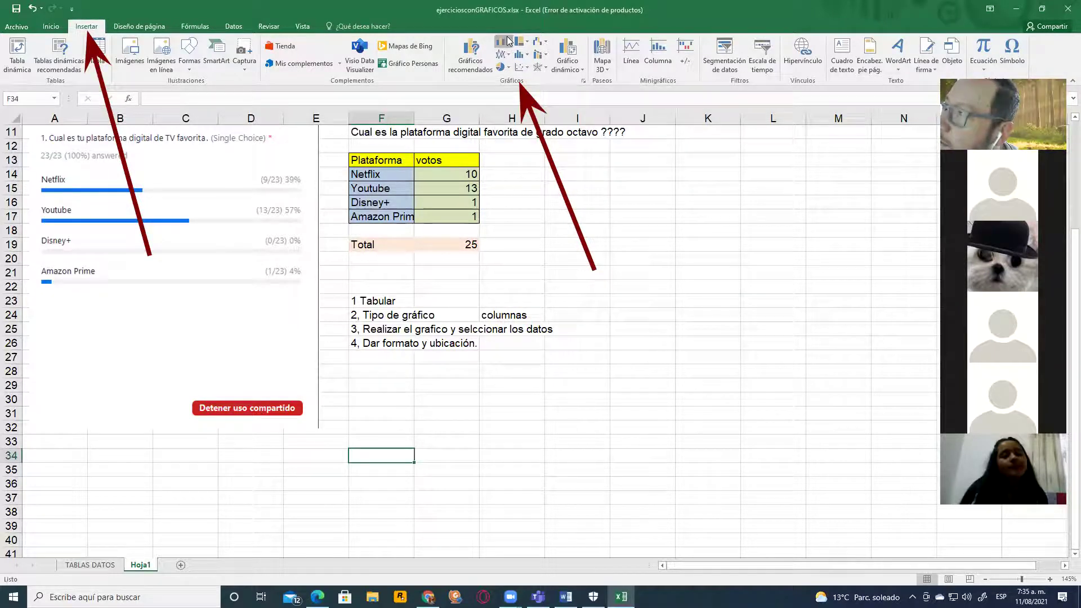
{"action": "left_click", "coordinate": [509, 42]}
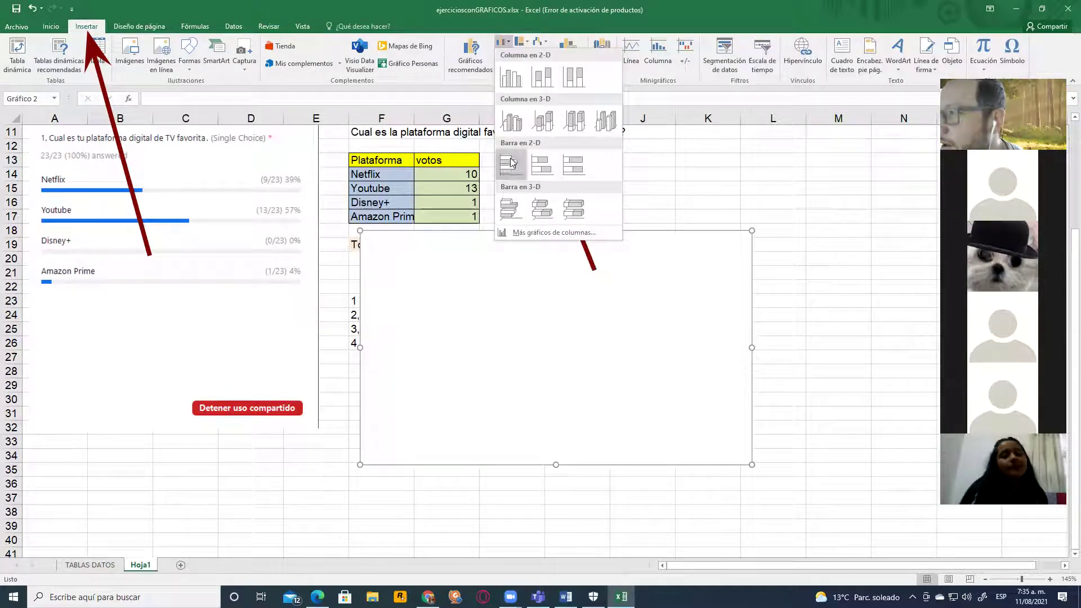
{"action": "left_click", "coordinate": [508, 125]}
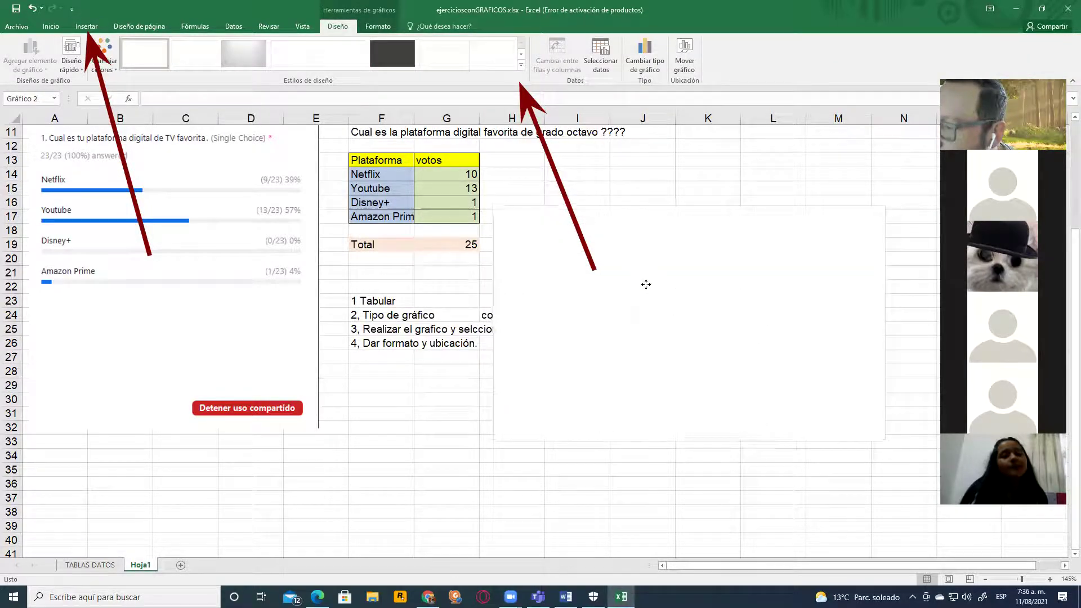
{"action": "left_click_drag", "start_coordinate": [642, 294], "coordinate": [642, 310]}
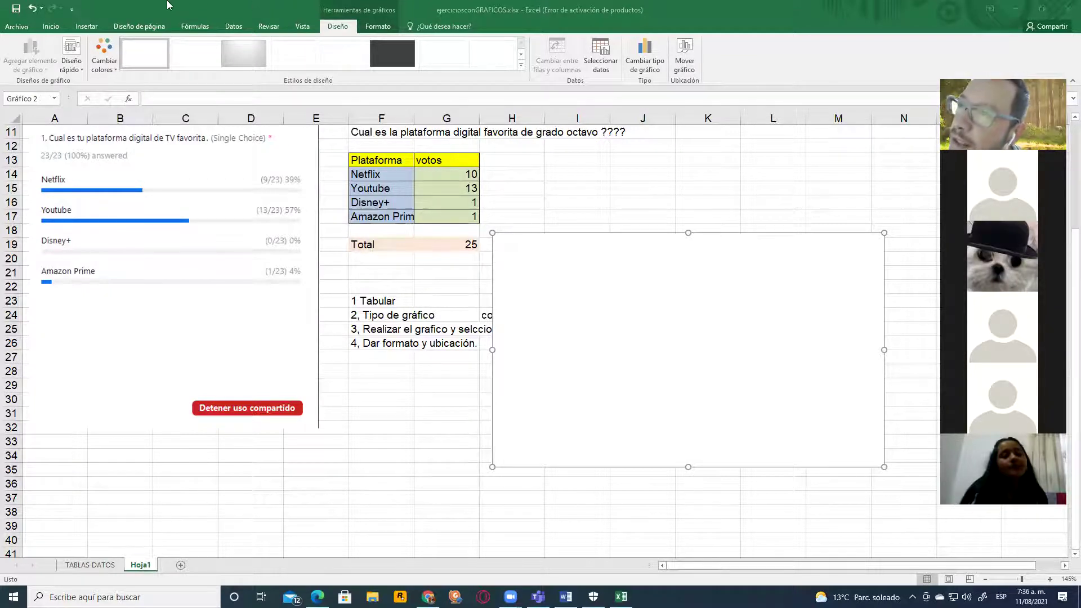
Step: Draw temporary annotation arrows pointing to the chart tools, their Design and Format tabs, and the Select Data command
{"action": "left_click_drag", "start_coordinate": [159, 7], "coordinate": [215, 10]}
{"action": "left_click_drag", "start_coordinate": [298, 9], "coordinate": [328, 10]}
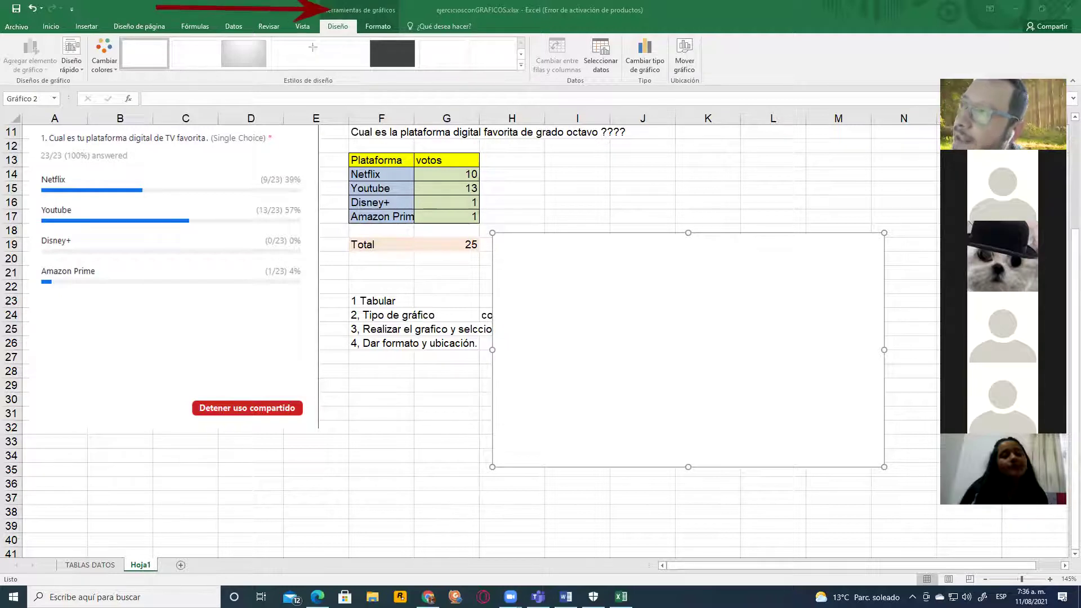
{"action": "mouse_move", "coordinate": [249, 135]}
{"action": "left_mouse_down"}
{"action": "mouse_move", "coordinate": [304, 40]}
{"action": "mouse_move", "coordinate": [335, 43]}
{"action": "left_mouse_up"}
{"action": "left_click_drag", "start_coordinate": [417, 141], "coordinate": [379, 28]}
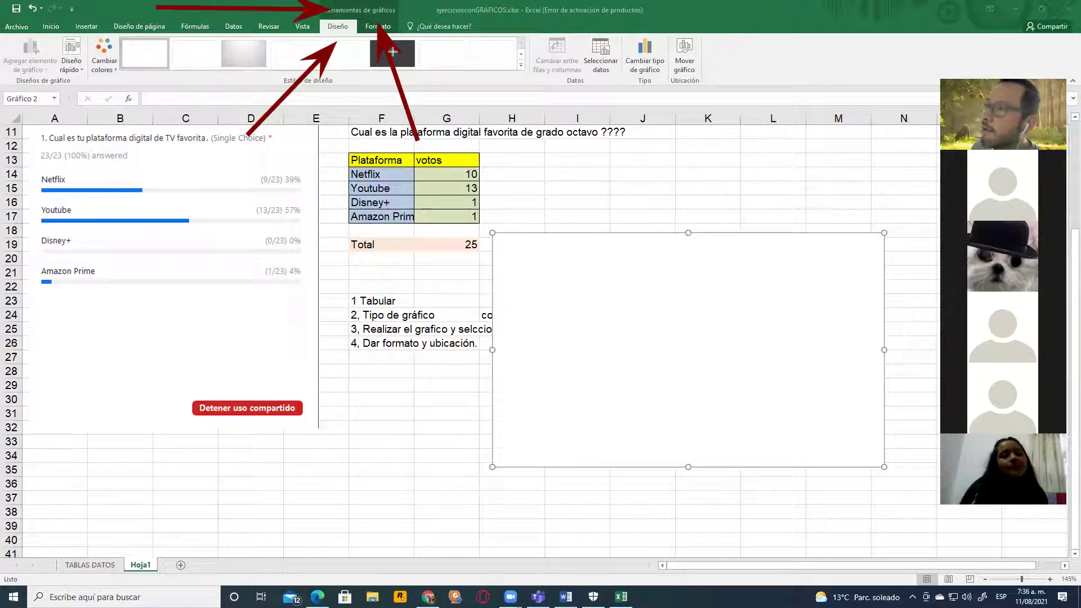
{"action": "key", "text": "e"}
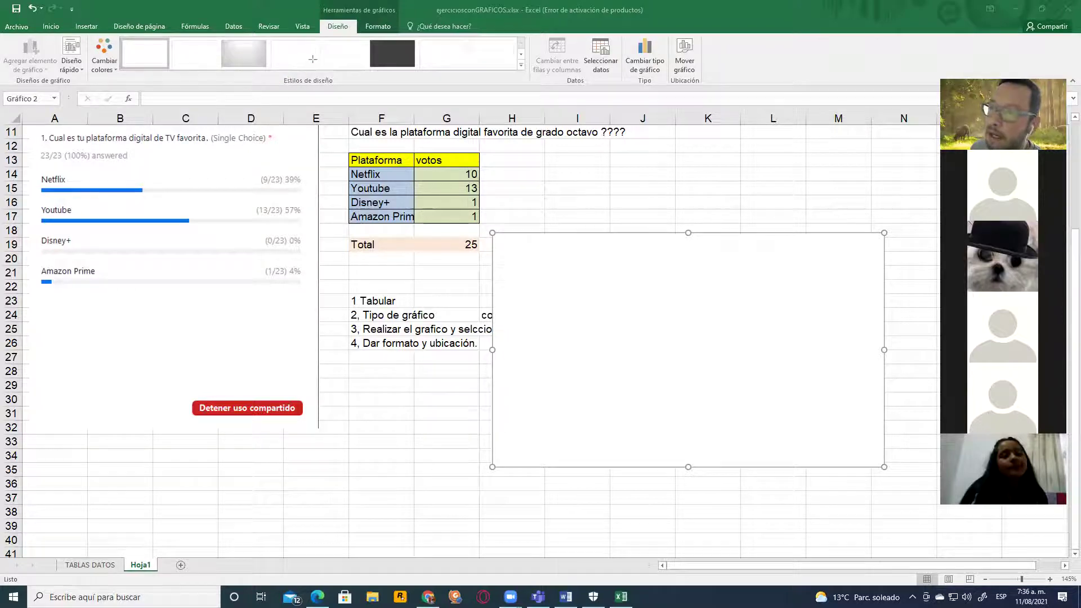
{"action": "left_click_drag", "start_coordinate": [228, 107], "coordinate": [328, 35]}
{"action": "mouse_move", "coordinate": [882, 59]}
{"action": "left_mouse_down"}
{"action": "mouse_move", "coordinate": [633, 44]}
{"action": "mouse_move", "coordinate": [609, 53]}
{"action": "left_mouse_up"}
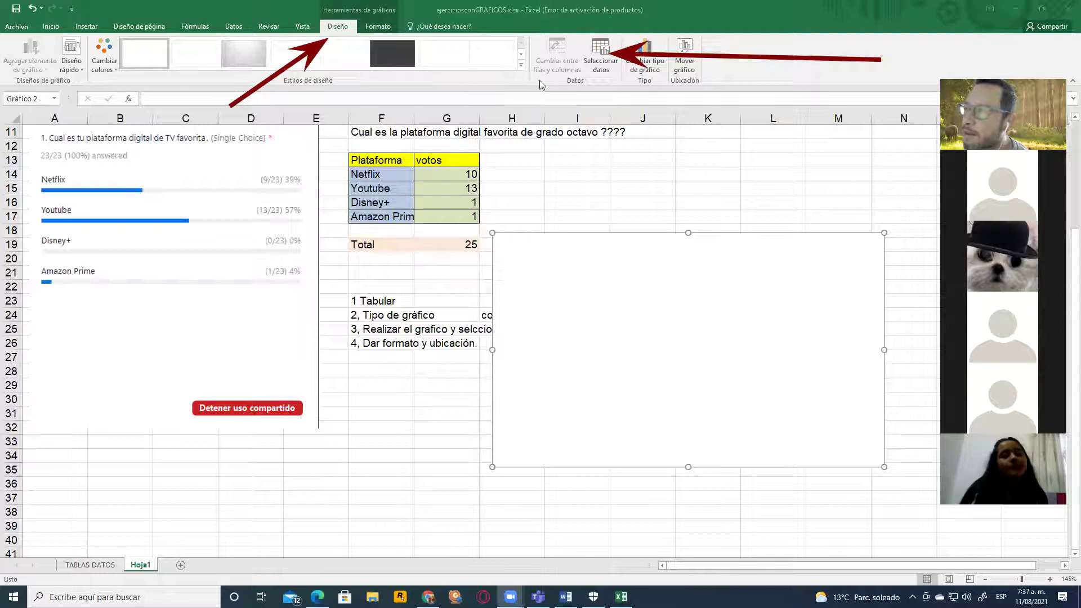
Step: Open Select Data for the empty chart and draw temporary arrows pointing to the chart data range and the horizontal axis labels' Edit command
{"action": "left_click", "coordinate": [603, 68]}
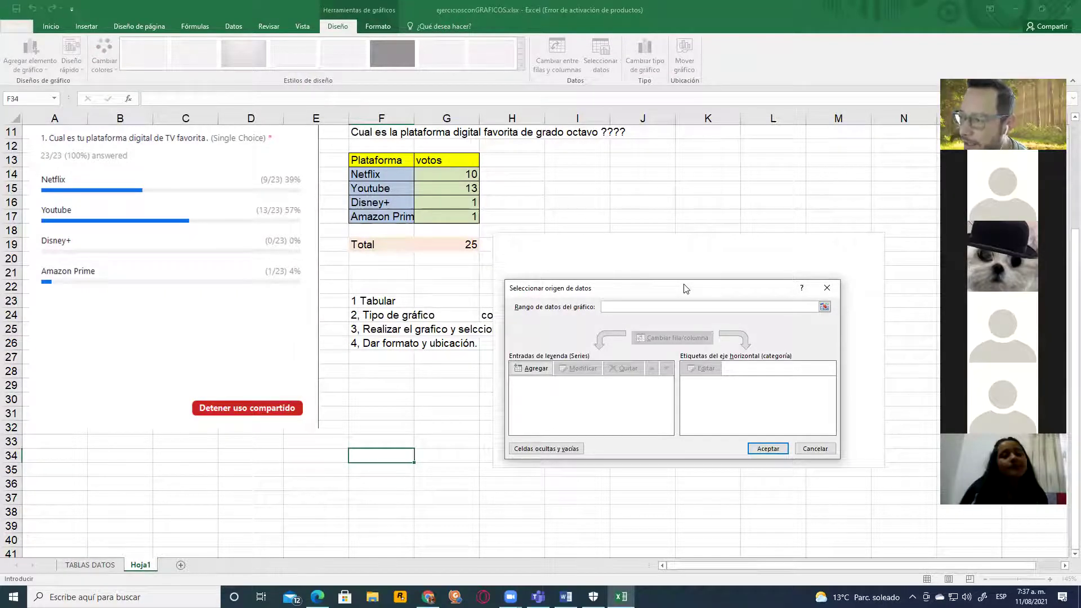
{"action": "left_click_drag", "start_coordinate": [686, 288], "coordinate": [564, 281]}
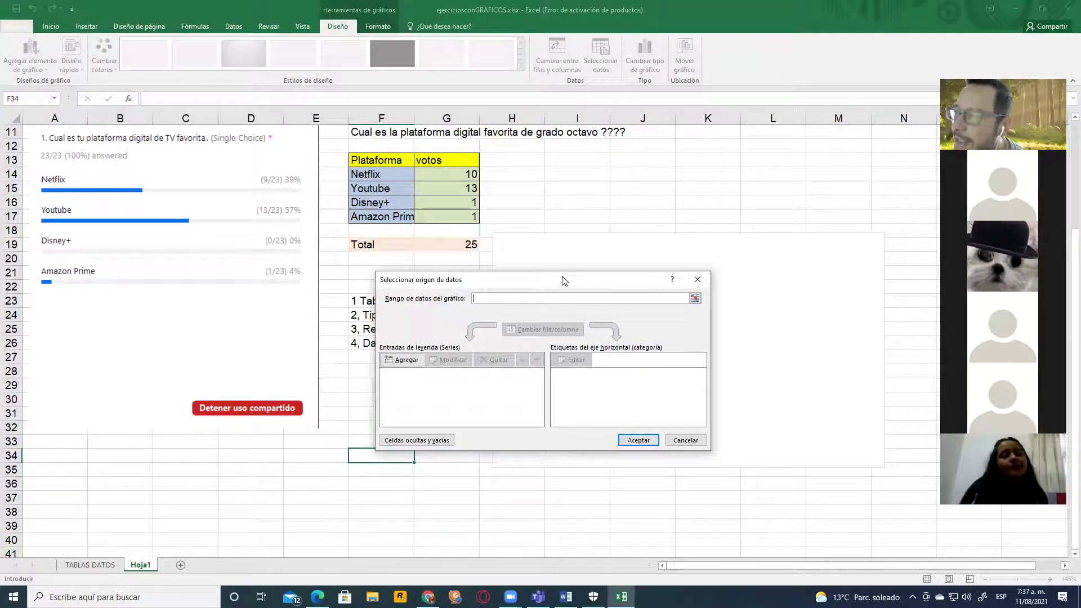
{"action": "left_click_drag", "start_coordinate": [548, 286], "coordinate": [640, 330]}
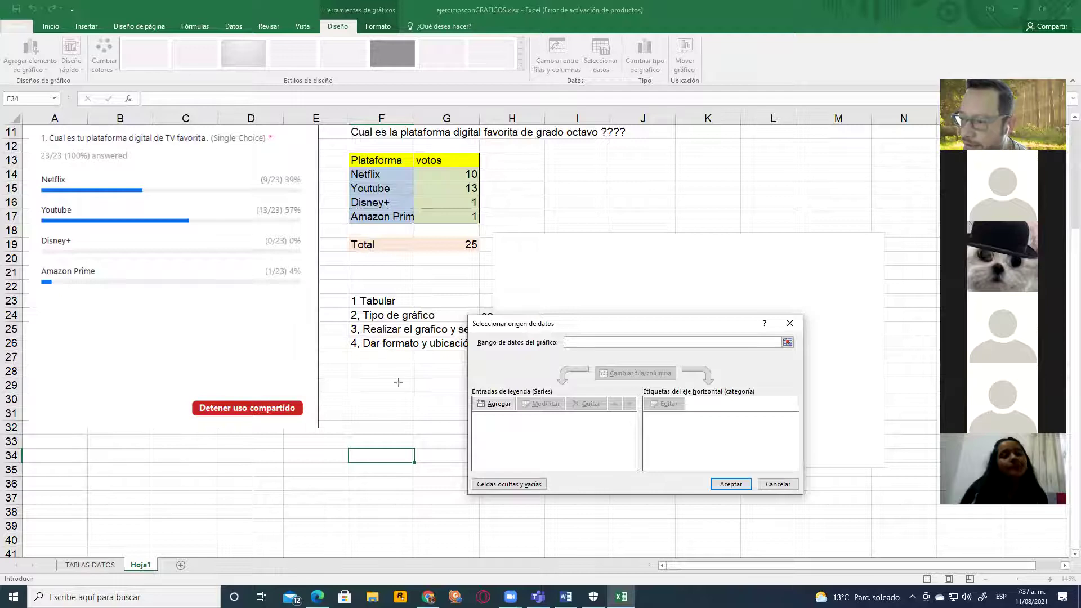
{"action": "left_click_drag", "start_coordinate": [376, 388], "coordinate": [475, 342]}
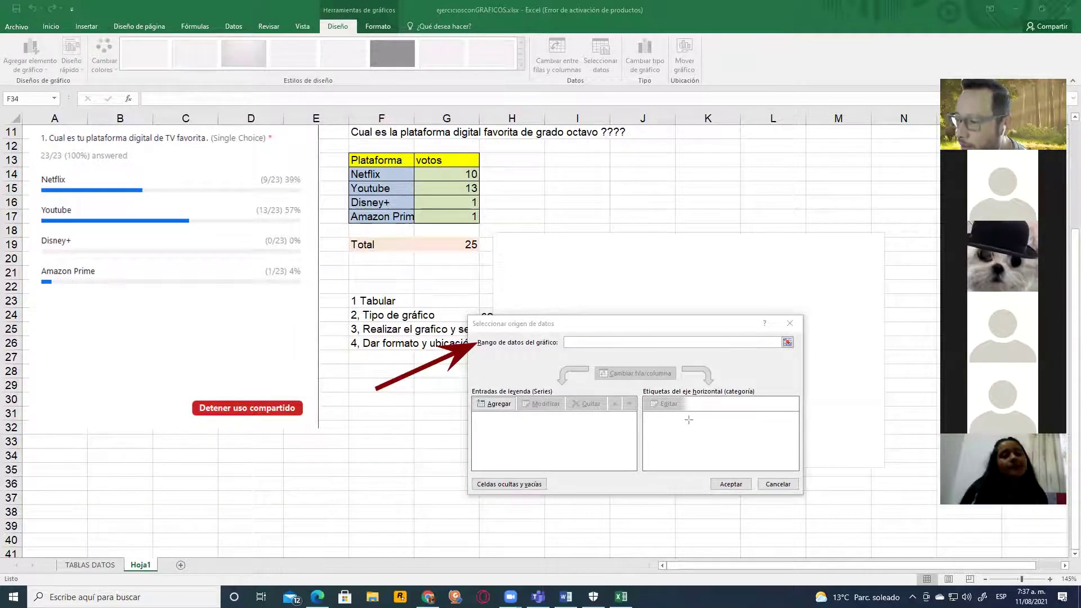
{"action": "mouse_move", "coordinate": [885, 470]}
{"action": "left_mouse_down"}
{"action": "mouse_move", "coordinate": [640, 397]}
{"action": "mouse_move", "coordinate": [683, 403]}
{"action": "left_mouse_up"}
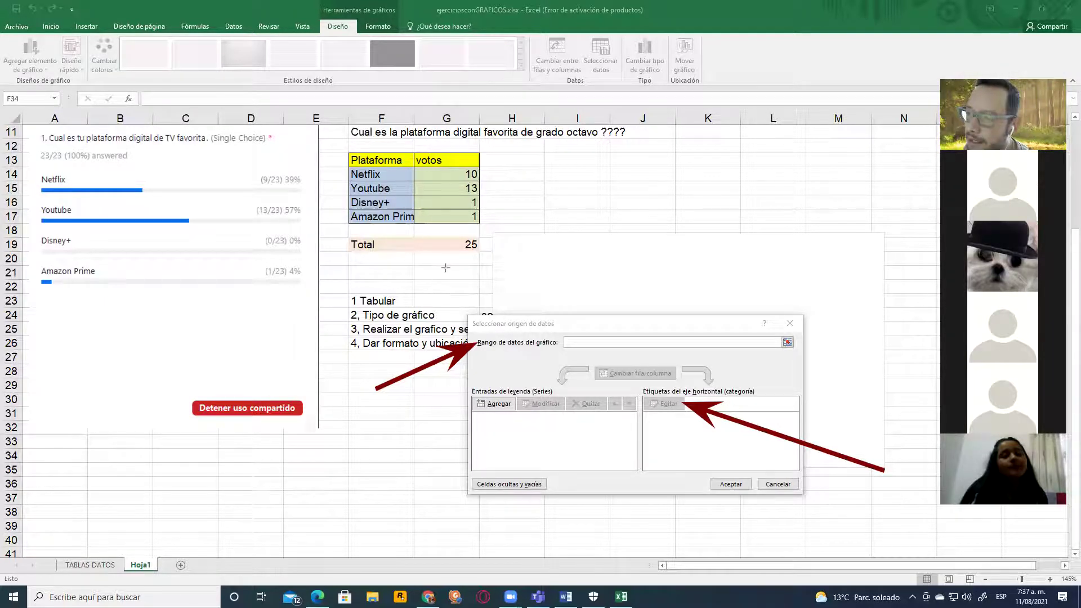
Step: Draw a temporary annotation arrow pointing up to the votes column and label it "Rango"
{"action": "mouse_move", "coordinate": [453, 276]}
{"action": "left_mouse_down"}
{"action": "mouse_move", "coordinate": [449, 205]}
{"action": "mouse_move", "coordinate": [454, 223]}
{"action": "left_mouse_up"}
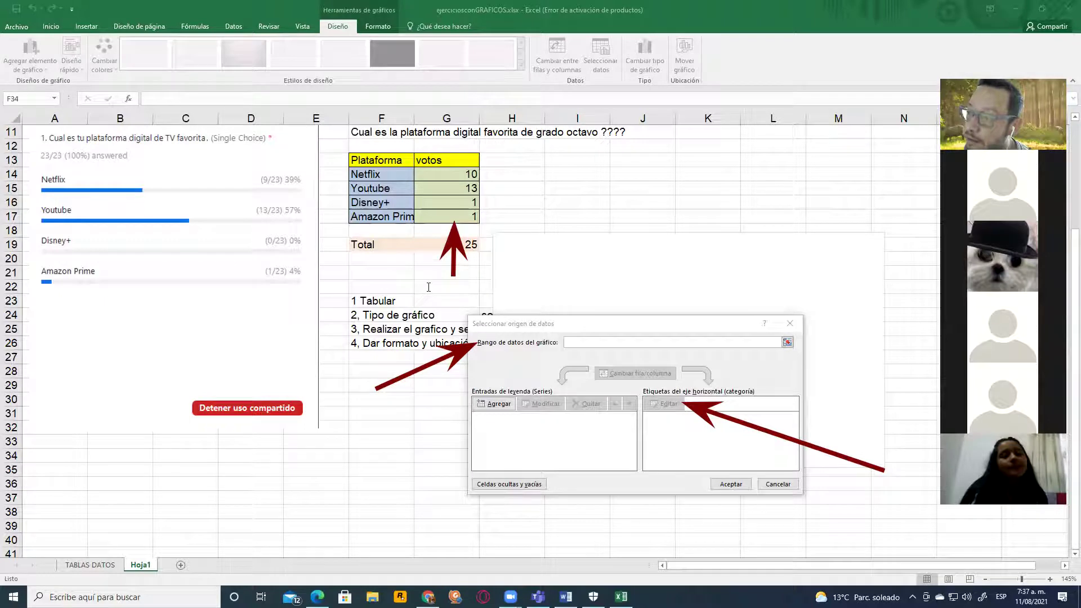
{"action": "left_click", "coordinate": [437, 290]}
{"action": "type", "text": "Rango"}
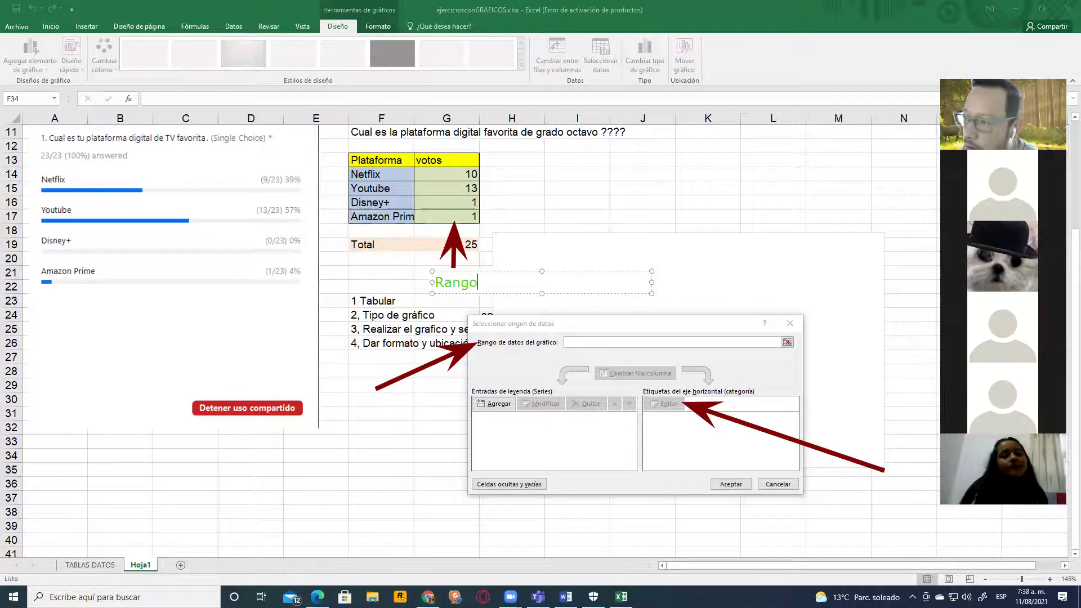
{"action": "left_click", "coordinate": [500, 221]}
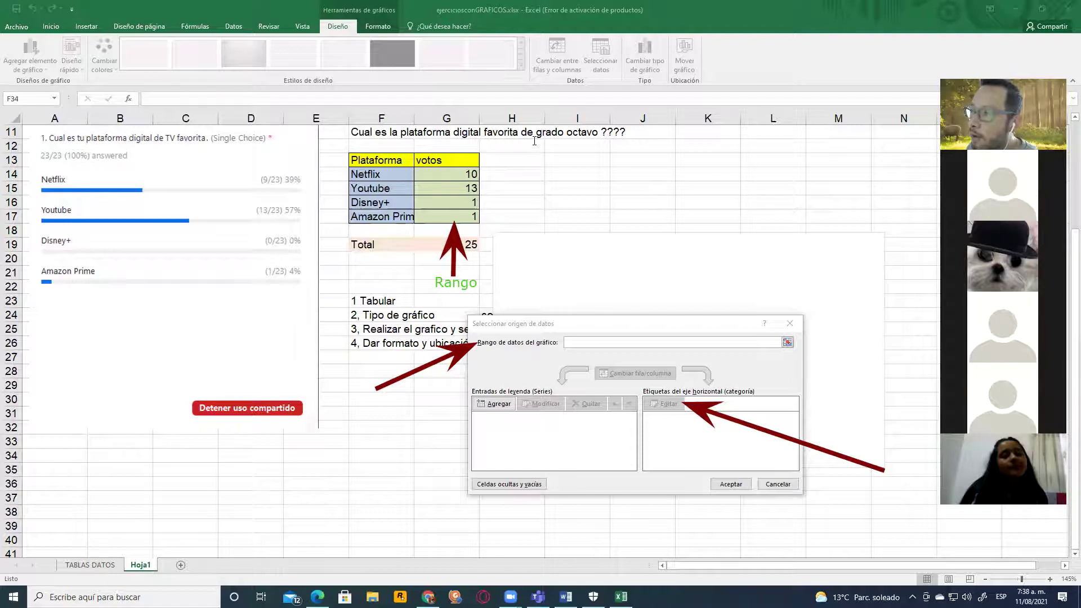
Step: Draw a temporary annotation arrow pointing up to the platform names column and label it "Etiquetas"
{"action": "left_click_drag", "start_coordinate": [378, 284], "coordinate": [377, 224]}
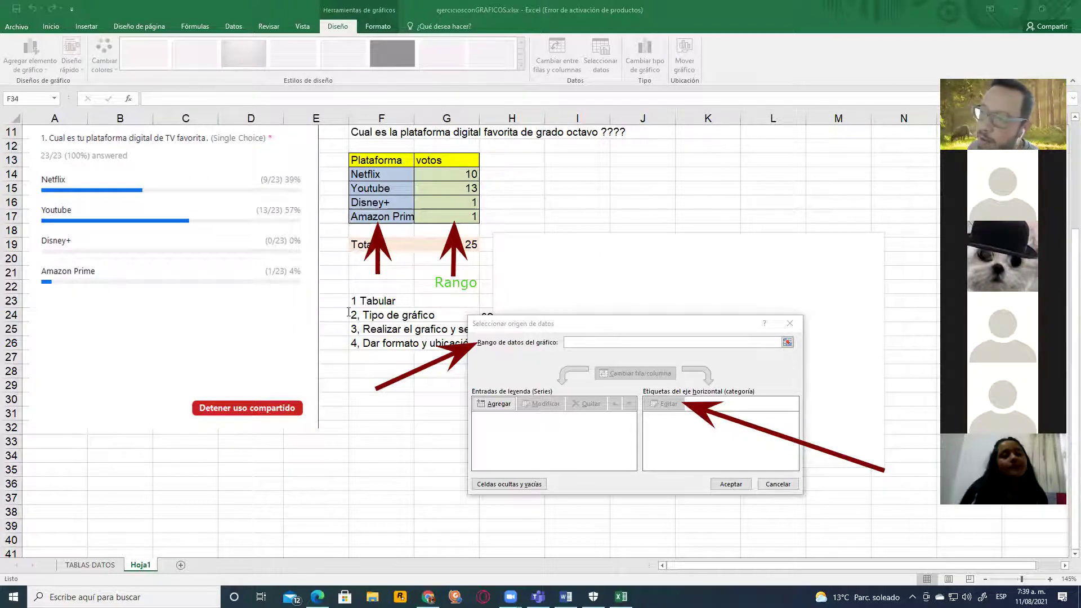
{"action": "left_click", "coordinate": [385, 288]}
{"action": "type", "text": "E"}
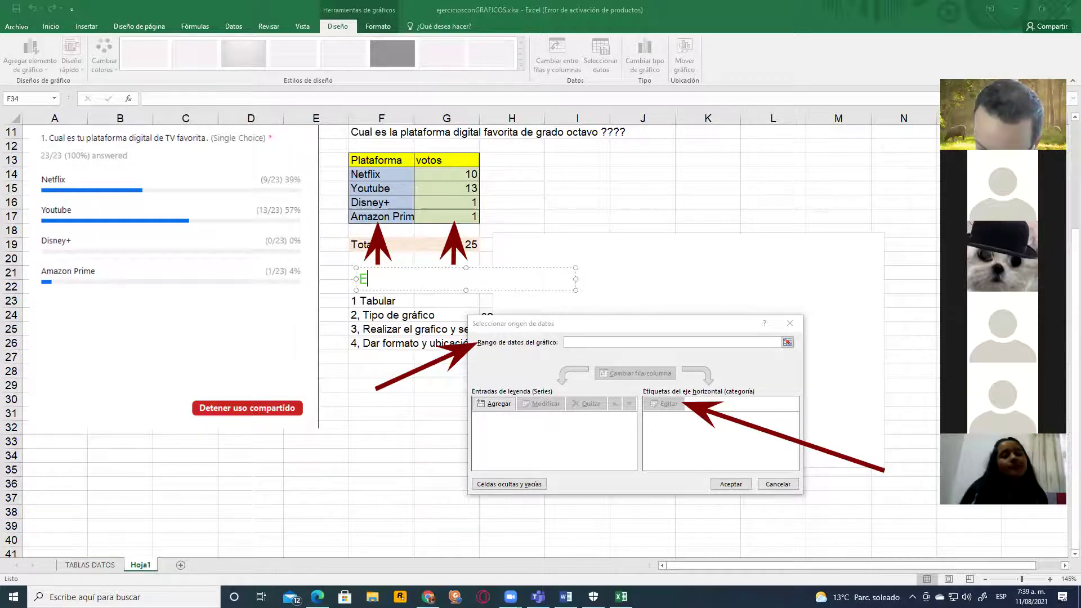
{"action": "type", "text": "tiquetas"}
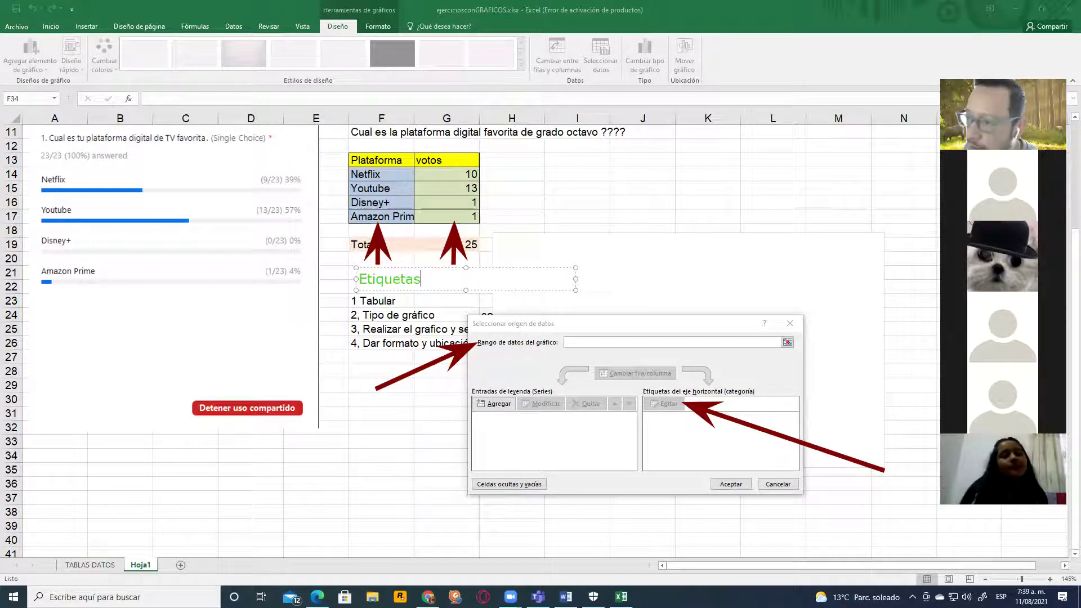
{"action": "key", "text": "Escape"}
{"action": "key", "text": "Escape"}
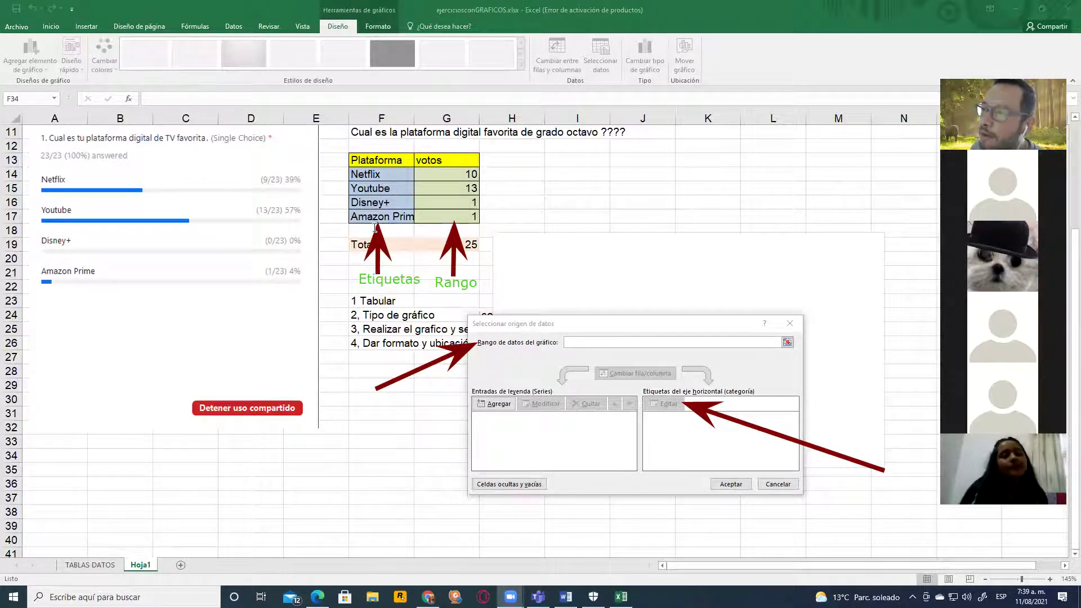
Step: Add a "vs" text annotation above the table, between the Plataforma and votos headers
{"action": "left_click", "coordinate": [406, 147]}
{"action": "type", "text": "vs"}
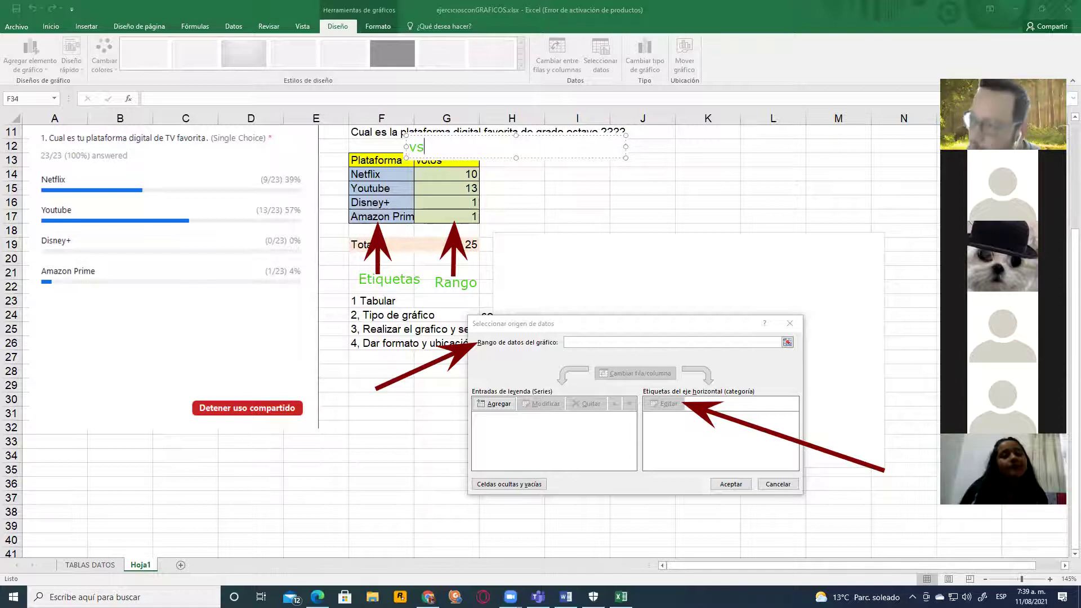
{"action": "key", "text": "Escape"}
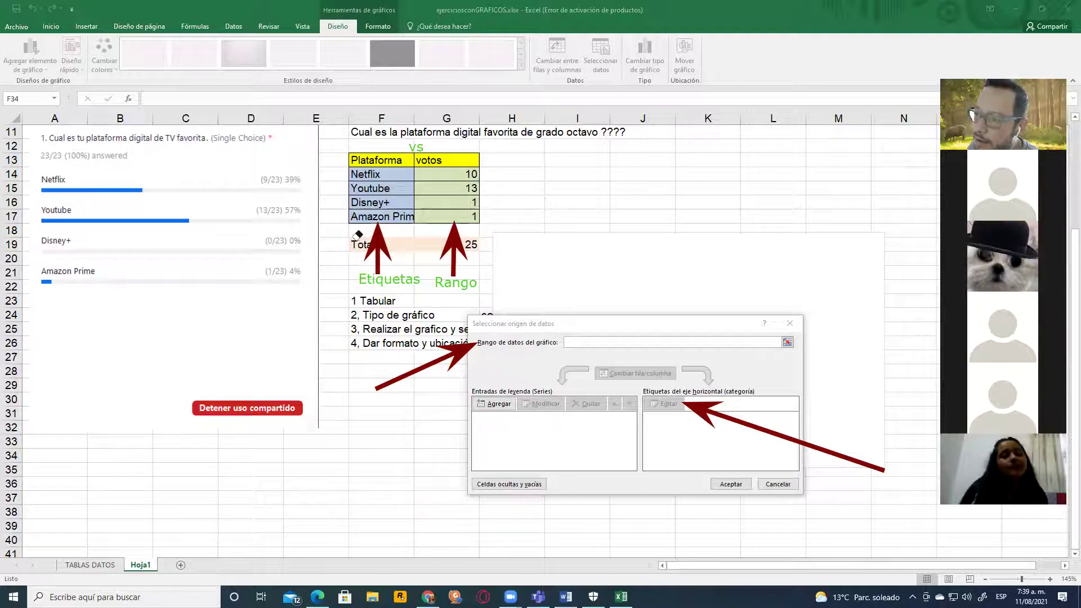
Step: Erase the arrows at the platform names and axis labels, and set the chart data range to Hoja1!$G$14:$G$17
{"action": "left_click", "coordinate": [377, 244]}
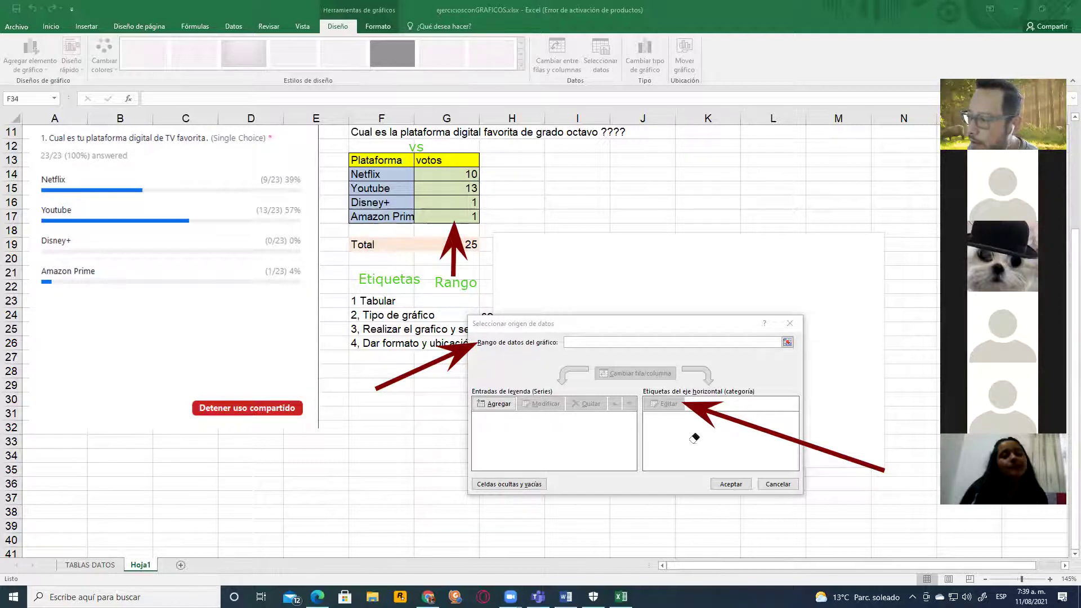
{"action": "left_click", "coordinate": [802, 427]}
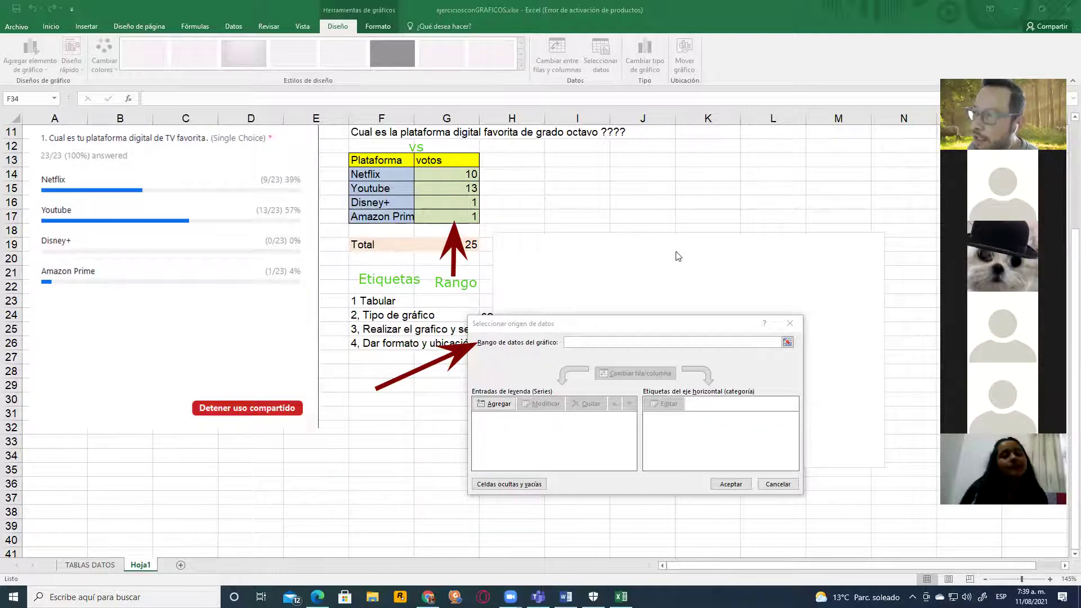
{"action": "left_click", "coordinate": [787, 343]}
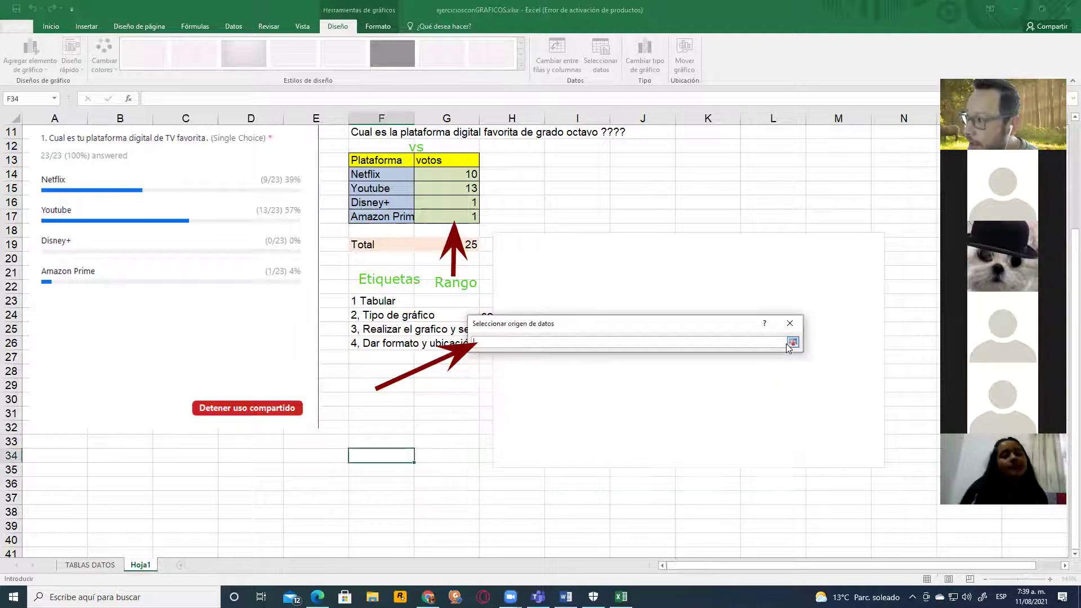
{"action": "left_click_drag", "start_coordinate": [456, 176], "coordinate": [457, 214]}
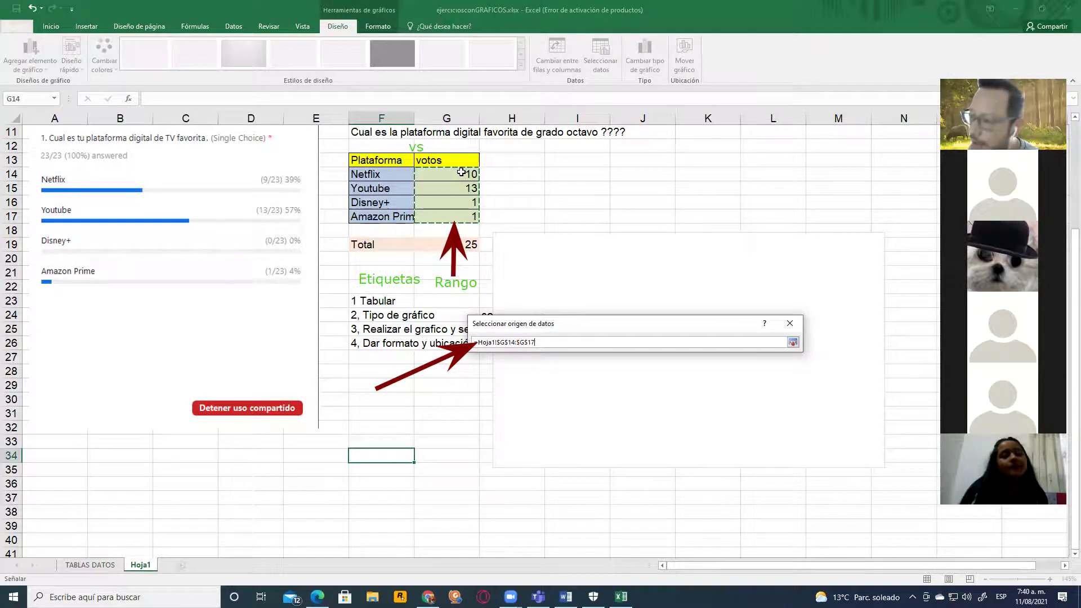
{"action": "key", "text": "Return"}
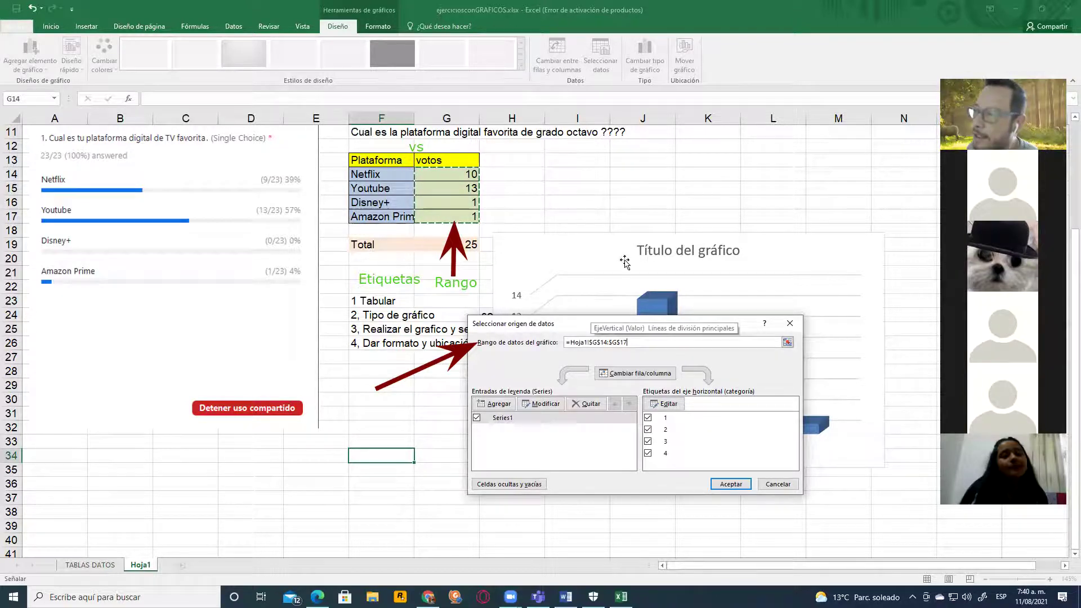
Step: Erase the arrow under the votes column and its "Rango" label, keeping the "Etiquetas" label
{"action": "left_click", "coordinate": [739, 148]}
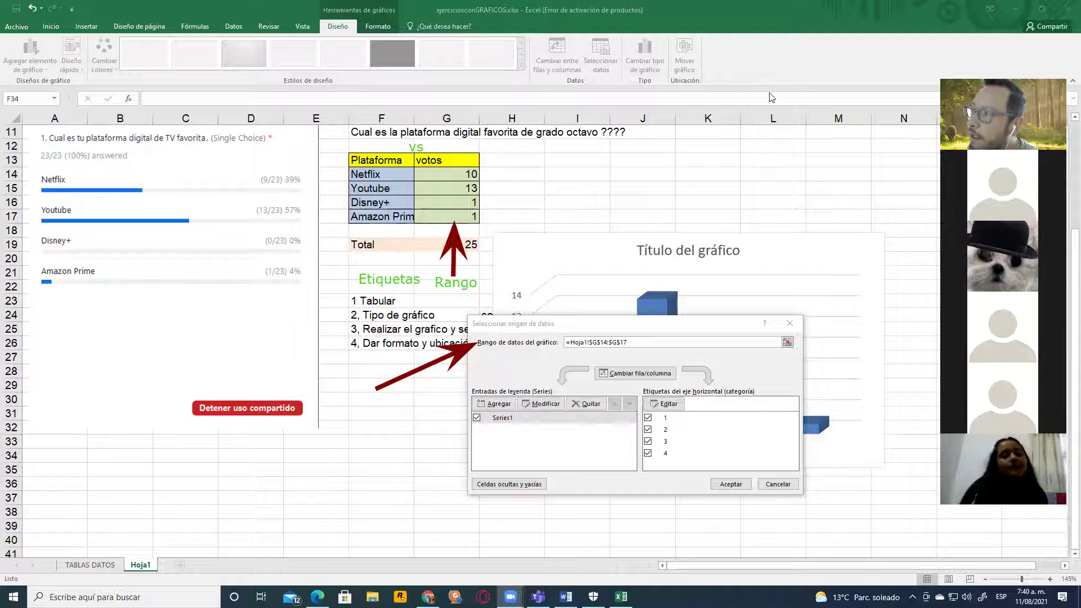
{"action": "left_click", "coordinate": [473, 285]}
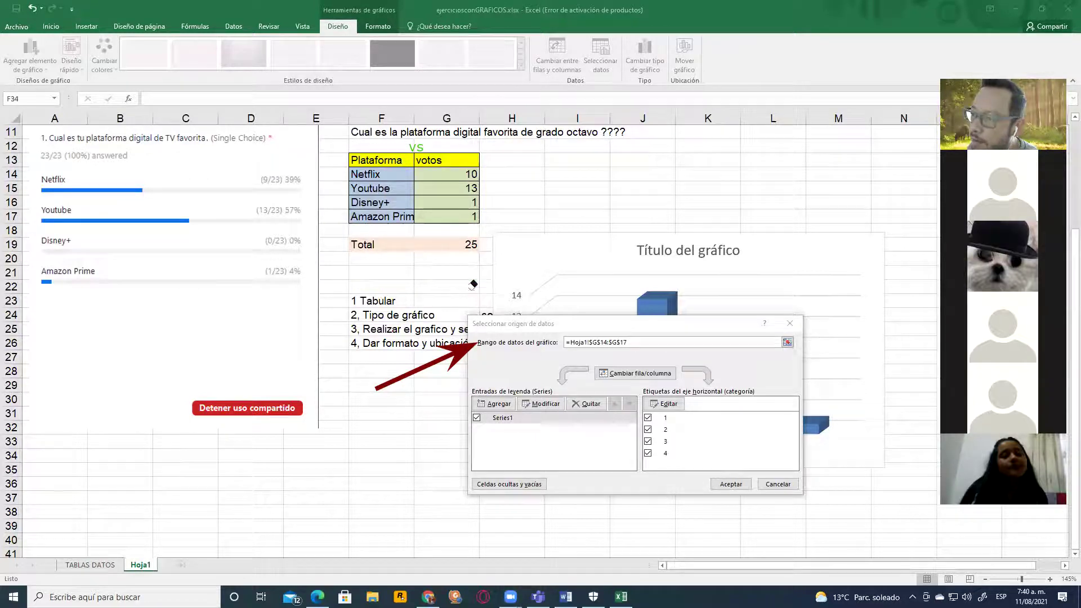
{"action": "key", "text": "ctrl+z"}
{"action": "key", "text": "ctrl+z"}
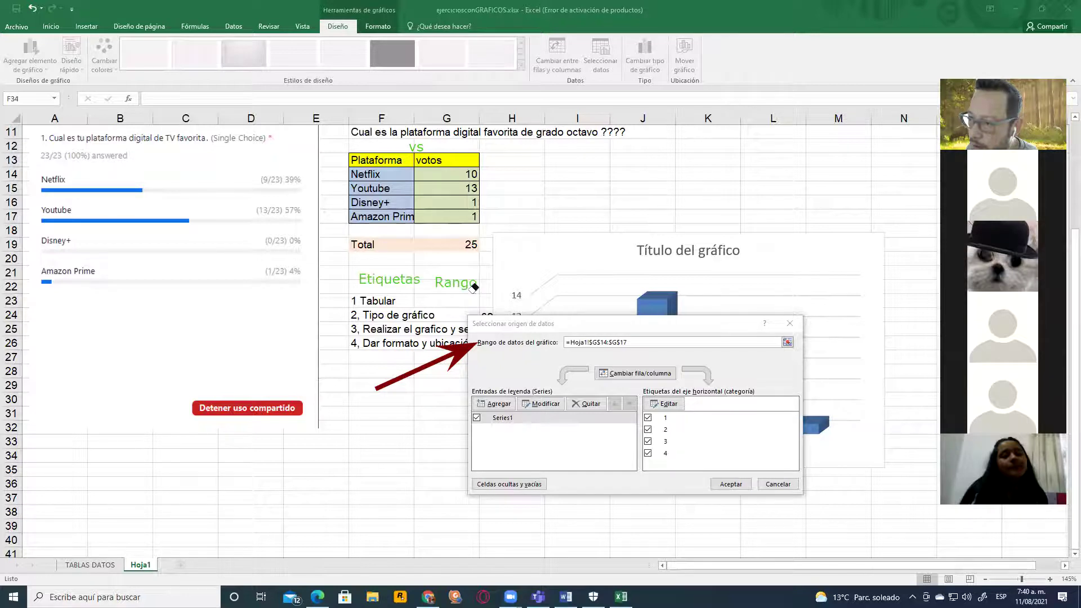
{"action": "key", "text": "ctrl+y"}
{"action": "key", "text": "ctrl+y"}
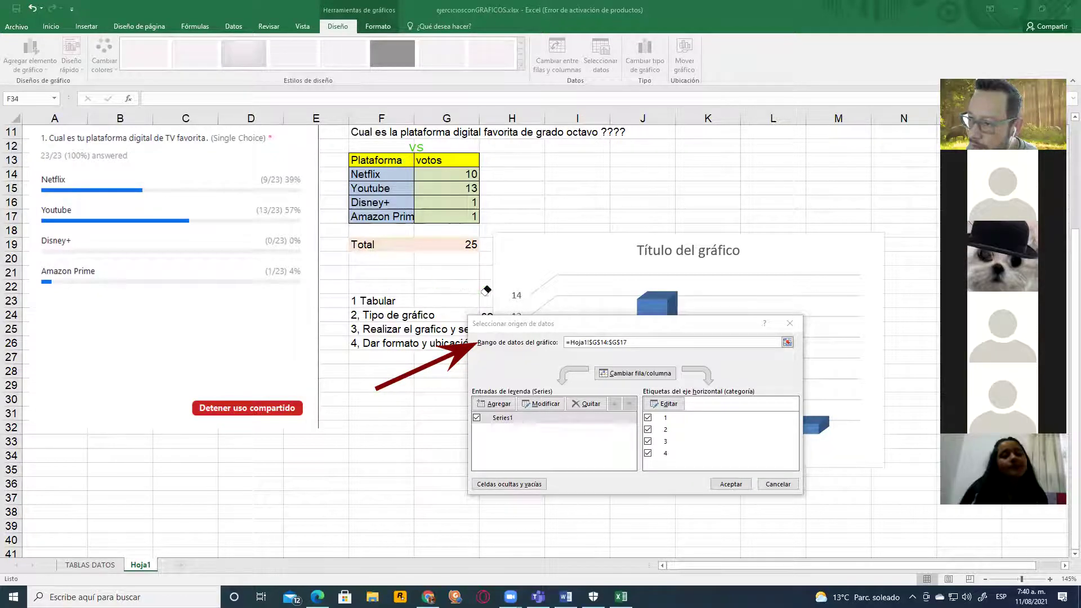
{"action": "key", "text": "ctrl+z"}
{"action": "key", "text": "ctrl+z"}
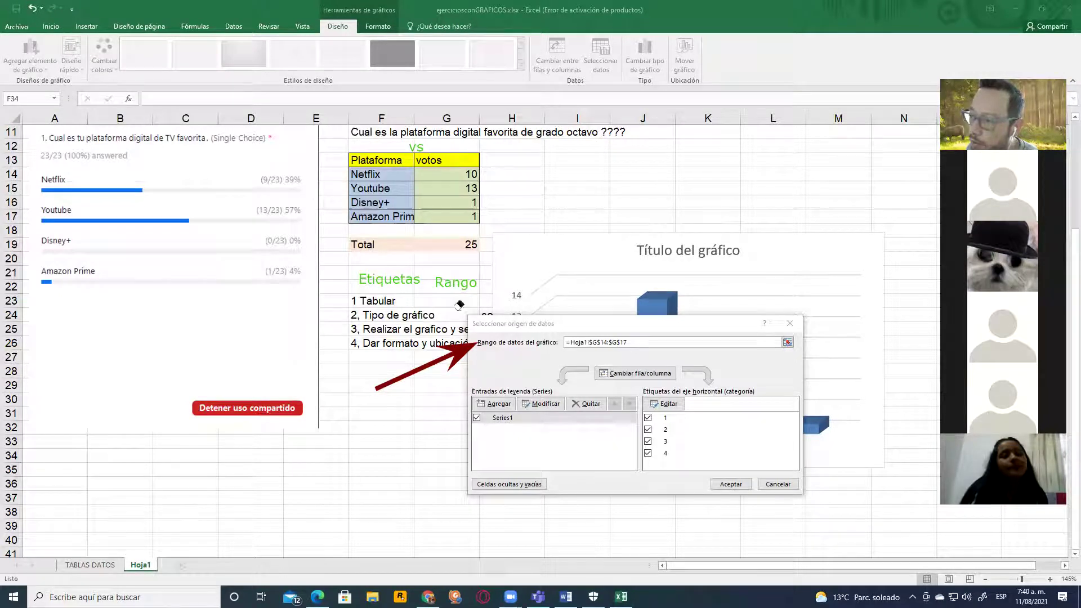
{"action": "left_click", "coordinate": [478, 294]}
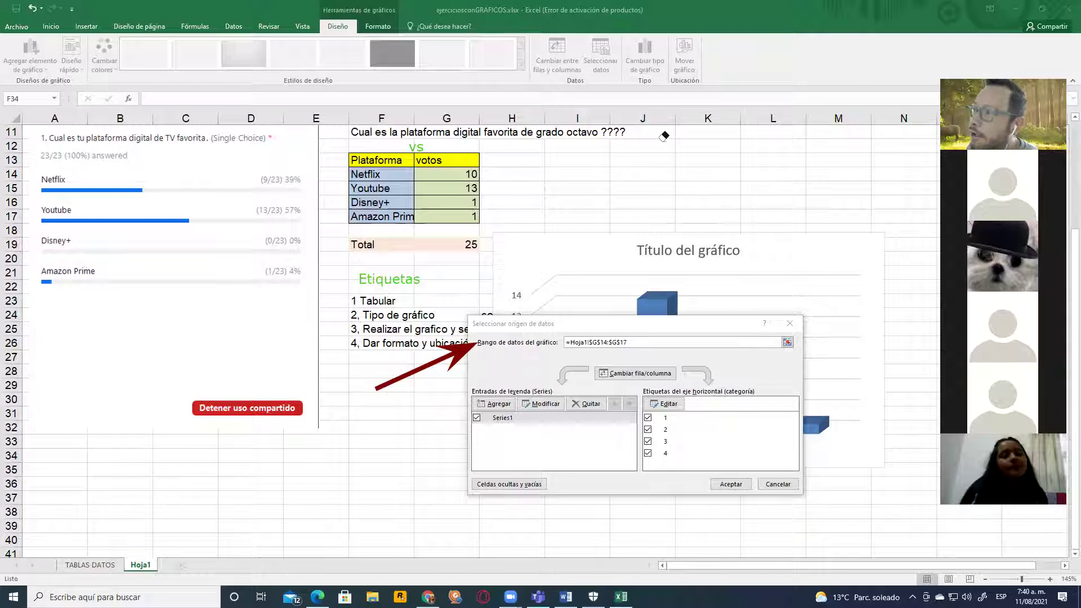
Step: Replace the data range arrow with annotation arrows pointing to the platform names and the horizontal axis labels' Edit command
{"action": "left_click_drag", "start_coordinate": [385, 270], "coordinate": [385, 216]}
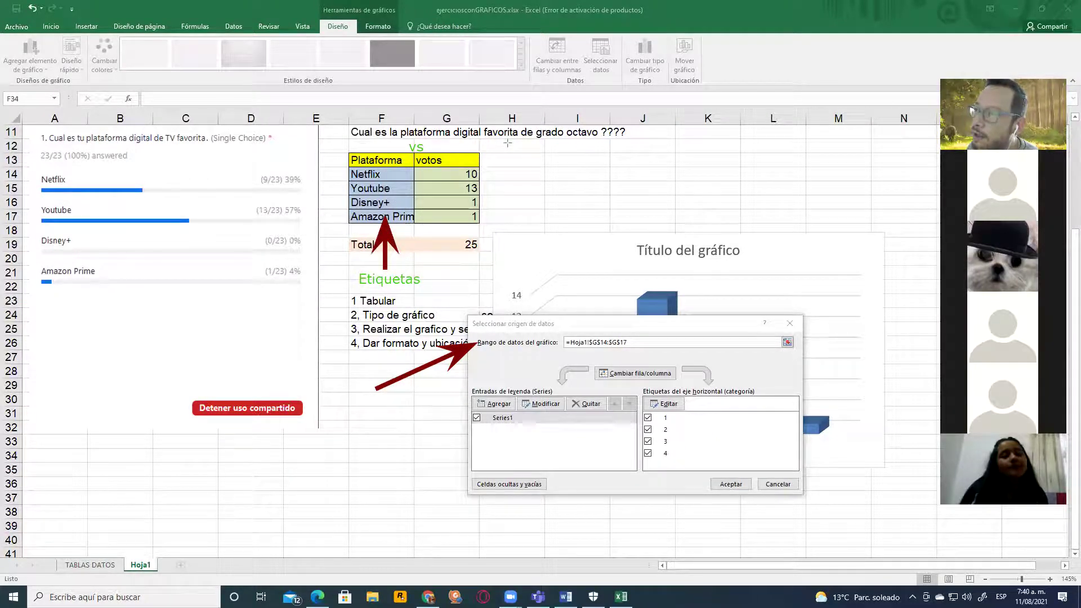
{"action": "left_click", "coordinate": [442, 353]}
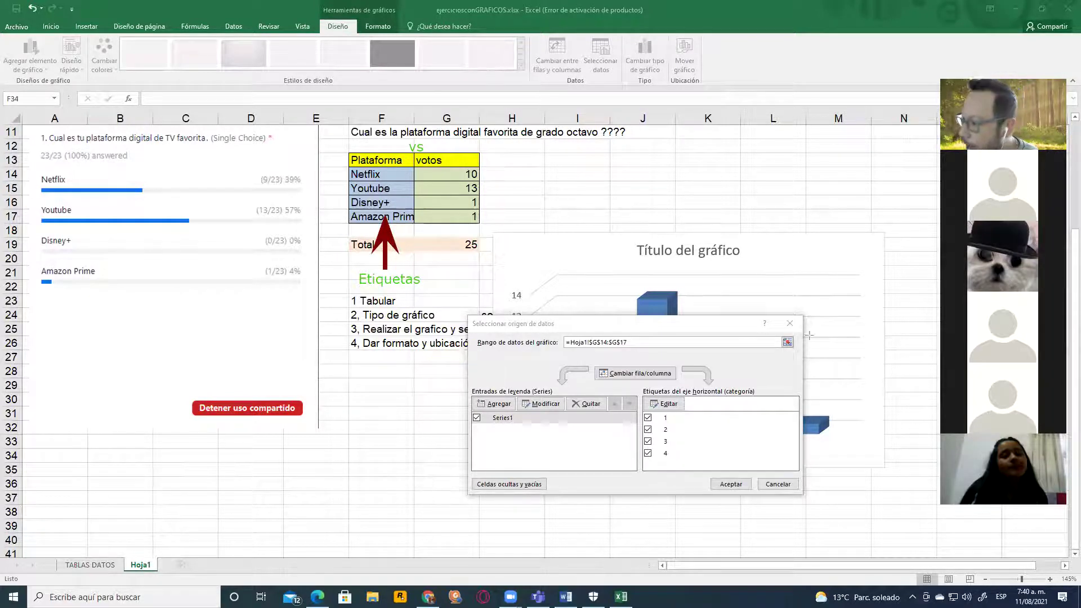
{"action": "left_click_drag", "start_coordinate": [854, 366], "coordinate": [687, 404]}
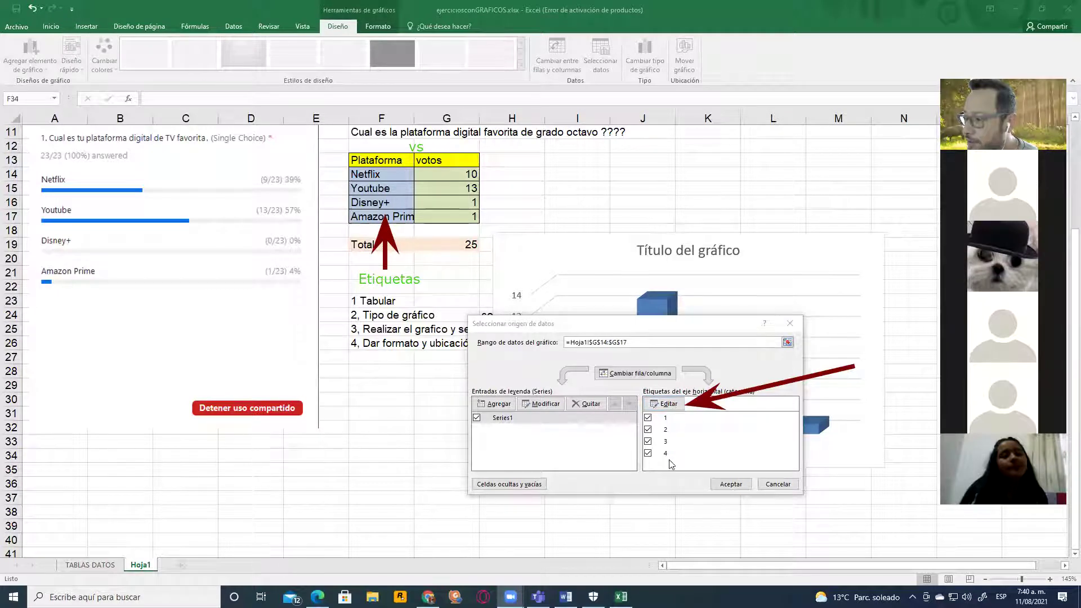
Step: Set the horizontal axis labels to the platform names in Hoja1!$F$14:$F$17 and apply the chart's data source
{"action": "left_click", "coordinate": [673, 406]}
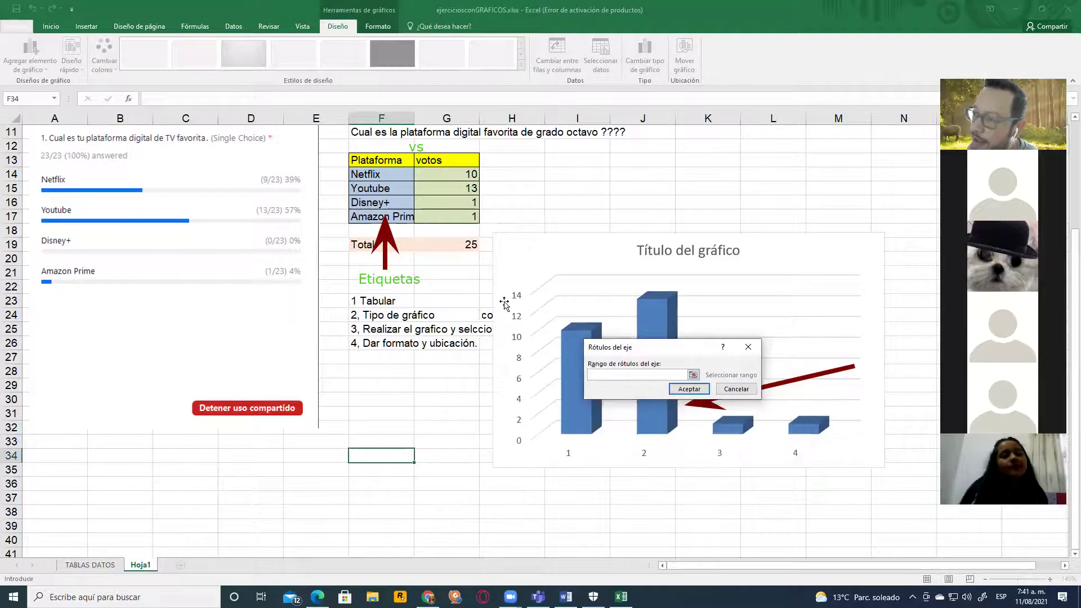
{"action": "left_click", "coordinate": [400, 175]}
{"action": "left_click_drag", "start_coordinate": [401, 175], "coordinate": [408, 222]}
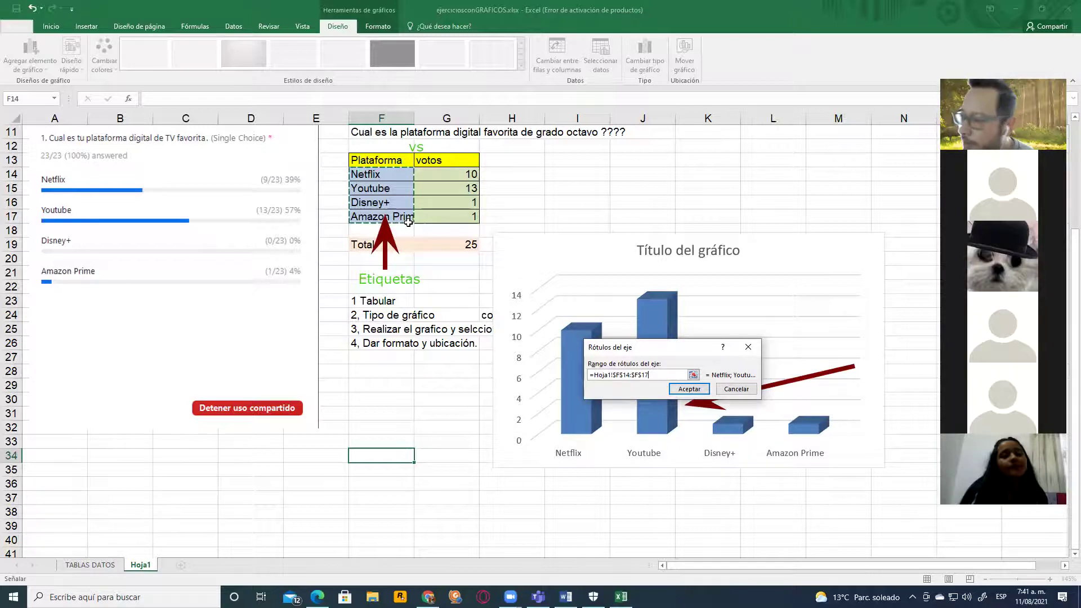
{"action": "left_click", "coordinate": [678, 389]}
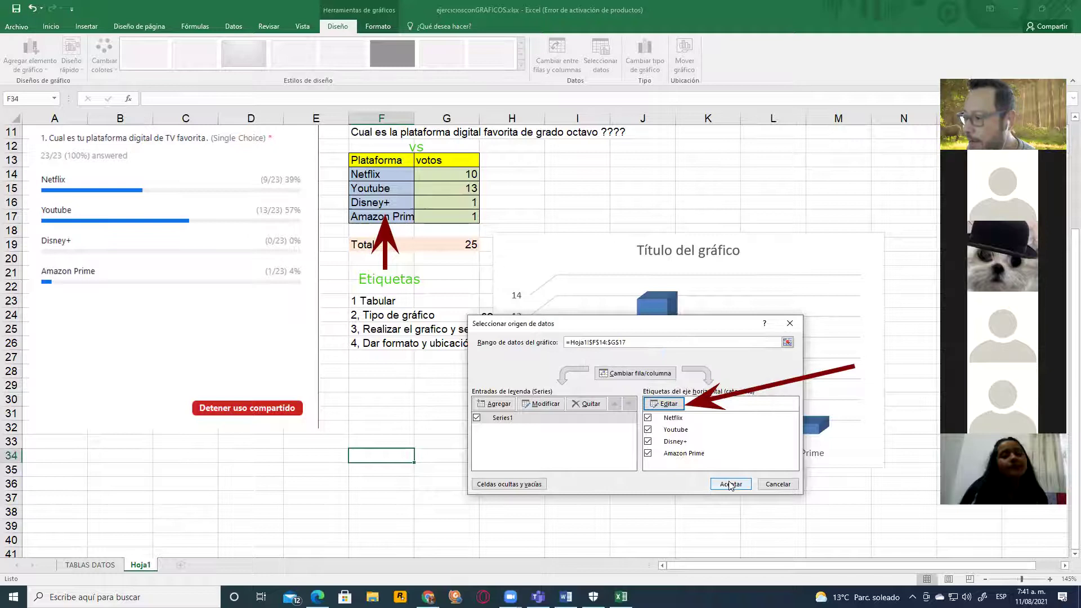
{"action": "left_click", "coordinate": [729, 484]}
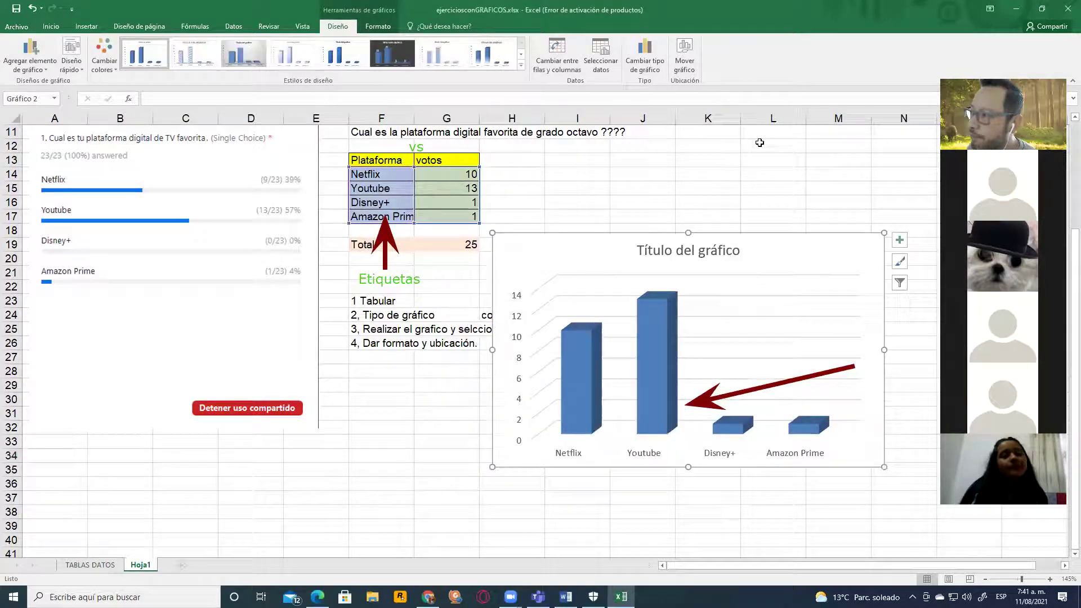
Step: Erase the remaining arrows and the "Etiquetas" label, and draw a new annotation arrow pointing to the chart tools' Design tab
{"action": "left_click", "coordinate": [399, 267]}
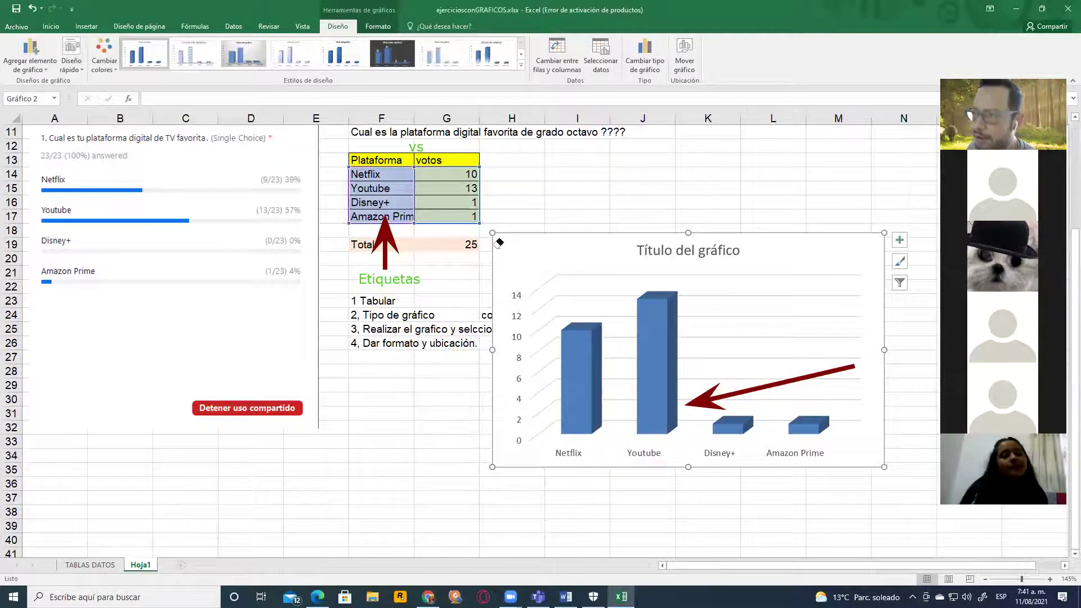
{"action": "left_click", "coordinate": [819, 374]}
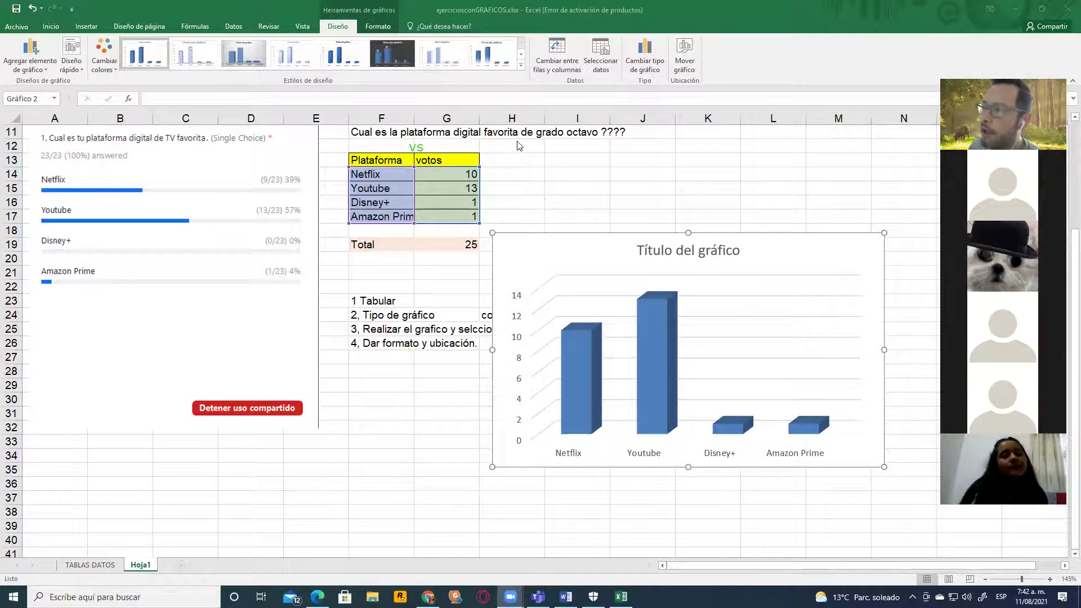
{"action": "left_click_drag", "start_coordinate": [288, 169], "coordinate": [336, 32]}
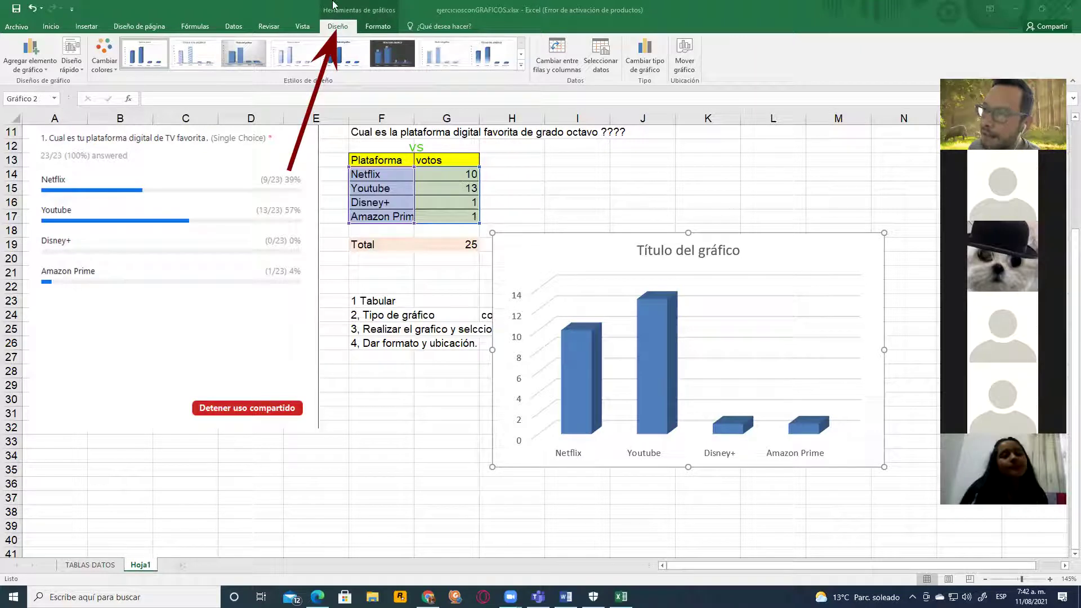
Step: Open the Move Chart dialog and draw annotation arrows pointing to the Move Chart command and the new sheet option
{"action": "left_click_drag", "start_coordinate": [766, 209], "coordinate": [692, 67]}
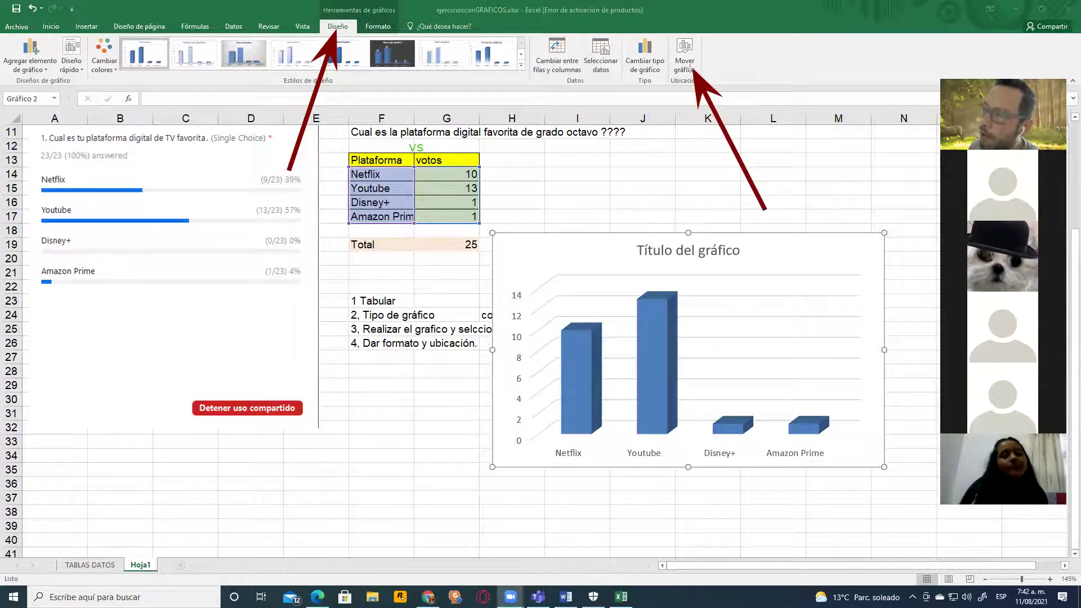
{"action": "left_click", "coordinate": [686, 59]}
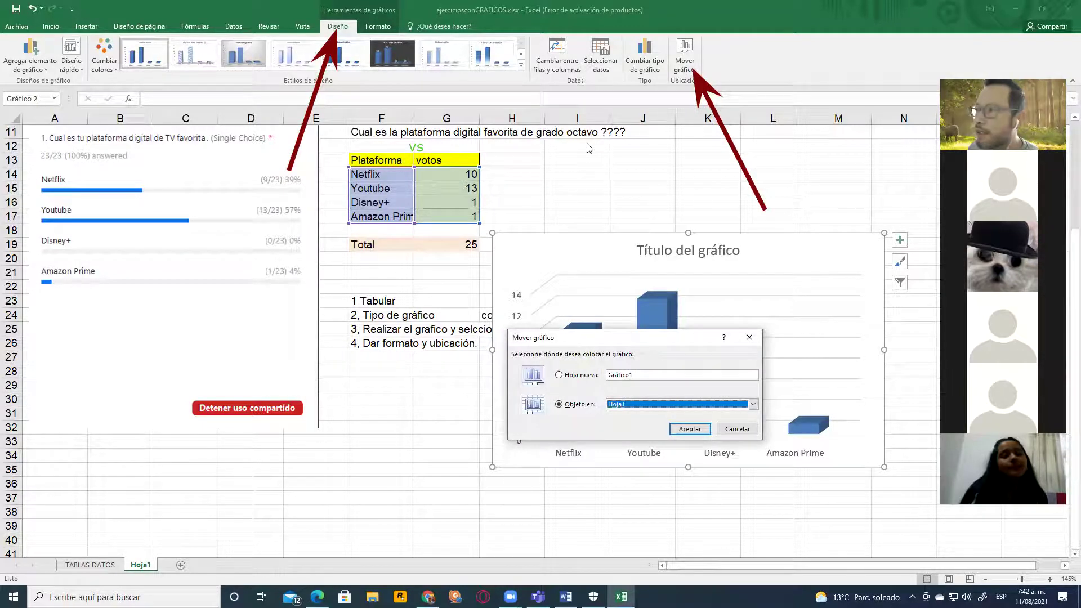
{"action": "left_click_drag", "start_coordinate": [397, 313], "coordinate": [559, 375]}
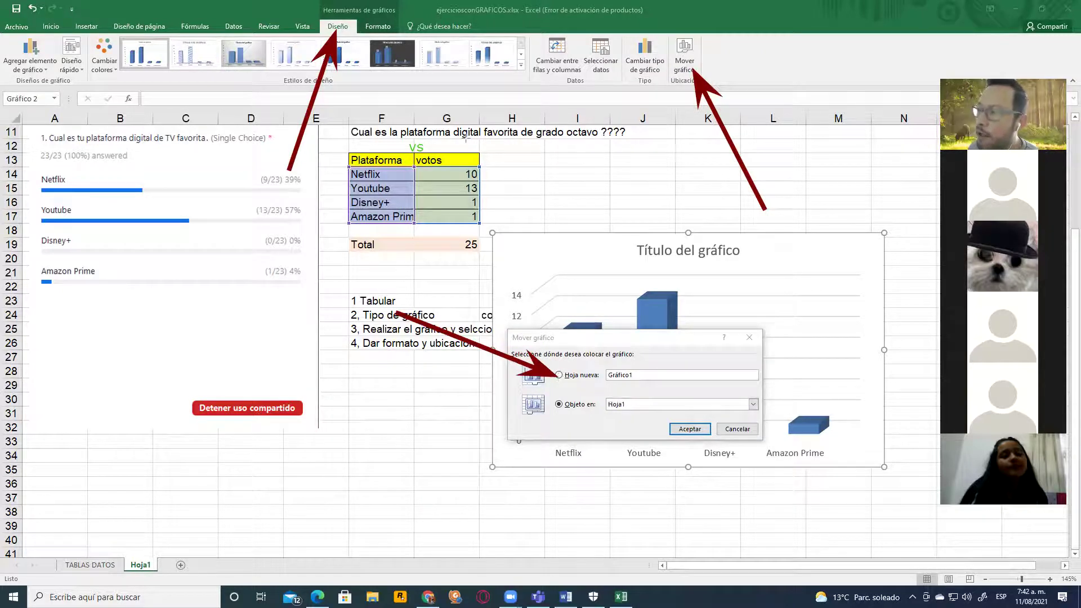
Step: Move the chart to a new sheet named "Plataformas columnas"
{"action": "left_click", "coordinate": [559, 375]}
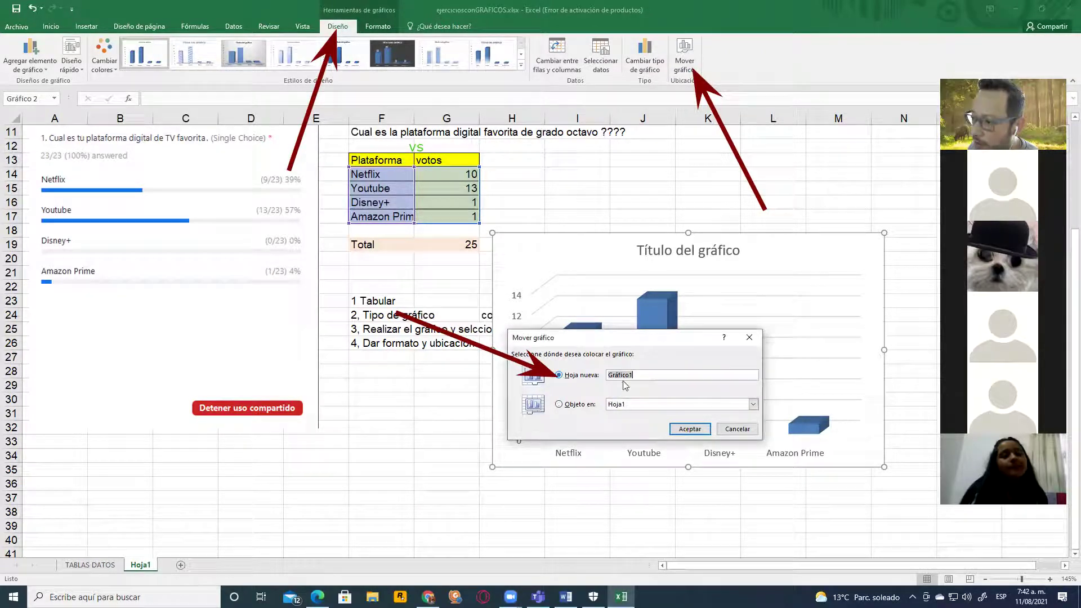
{"action": "key", "text": "BackSpace"}
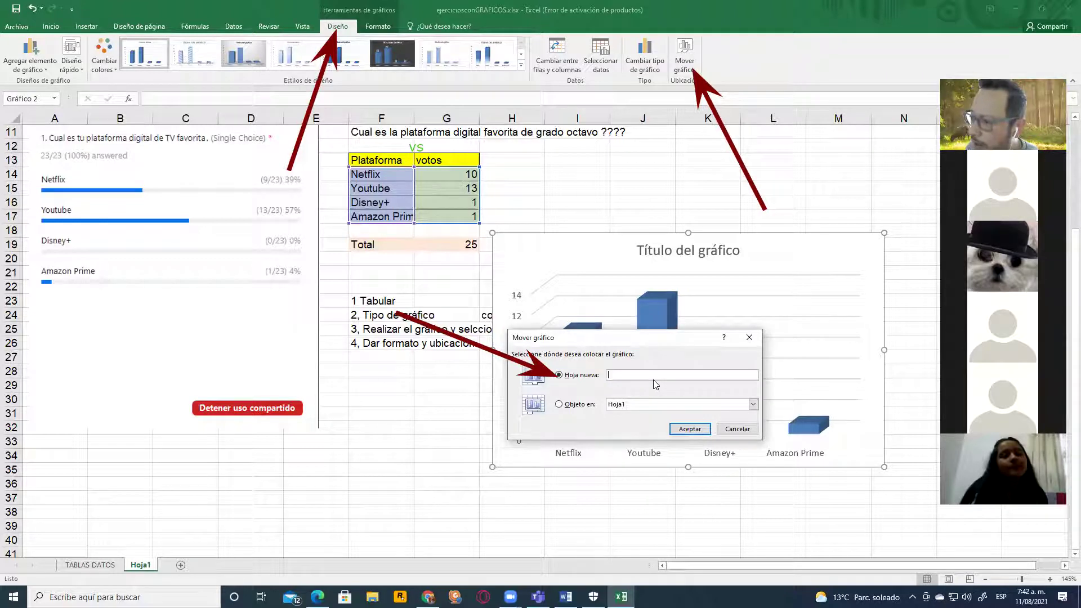
{"action": "type", "text": "Plataformas columnas"}
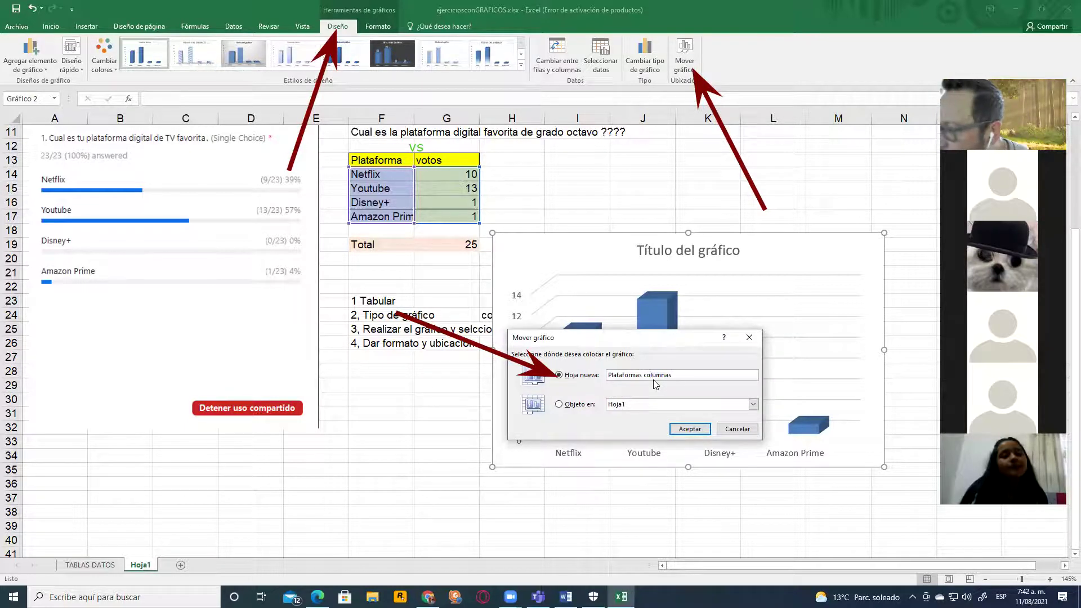
{"action": "left_click", "coordinate": [678, 428]}
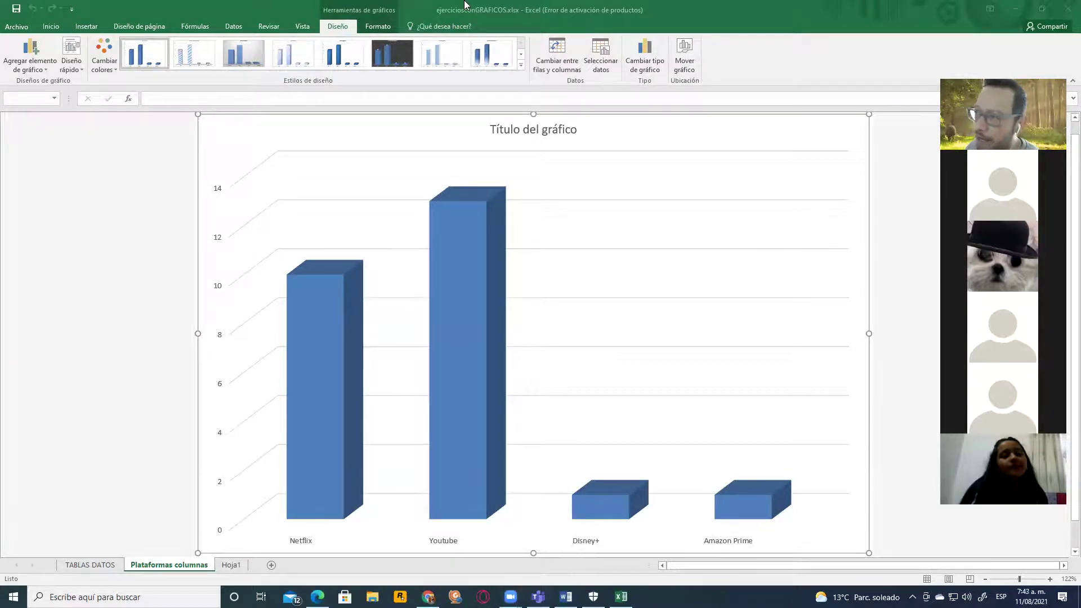
Step: Draw annotation arrows to Quick Layout and the Design tab, and apply the layout with a chart title, both axis titles and a side legend
{"action": "left_click_drag", "start_coordinate": [133, 234], "coordinate": [79, 79]}
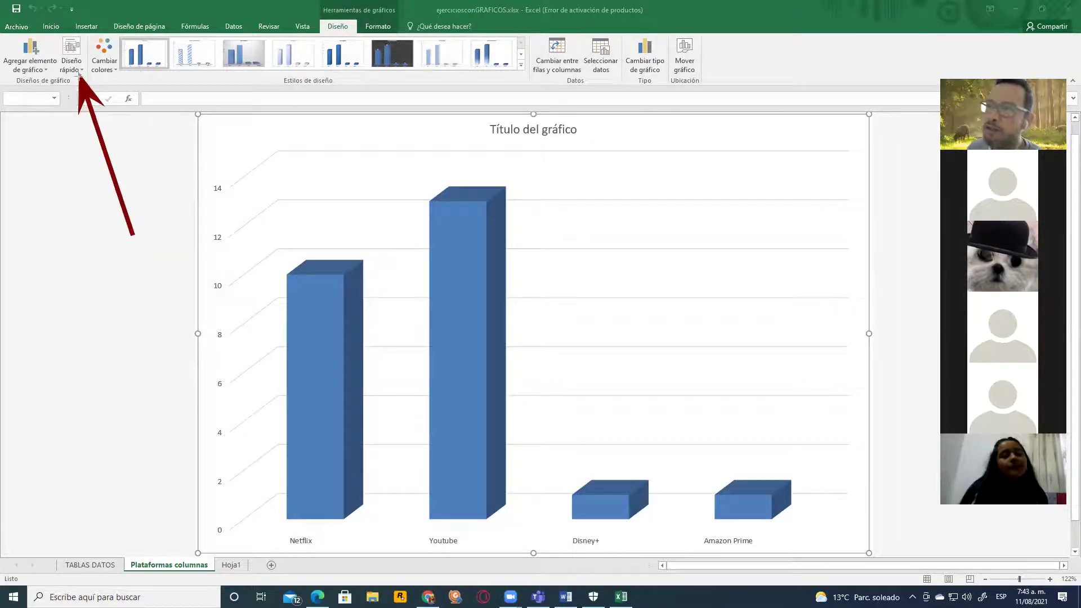
{"action": "mouse_move", "coordinate": [361, 172]}
{"action": "left_mouse_down"}
{"action": "mouse_move", "coordinate": [359, 77]}
{"action": "mouse_move", "coordinate": [344, 26]}
{"action": "left_mouse_up"}
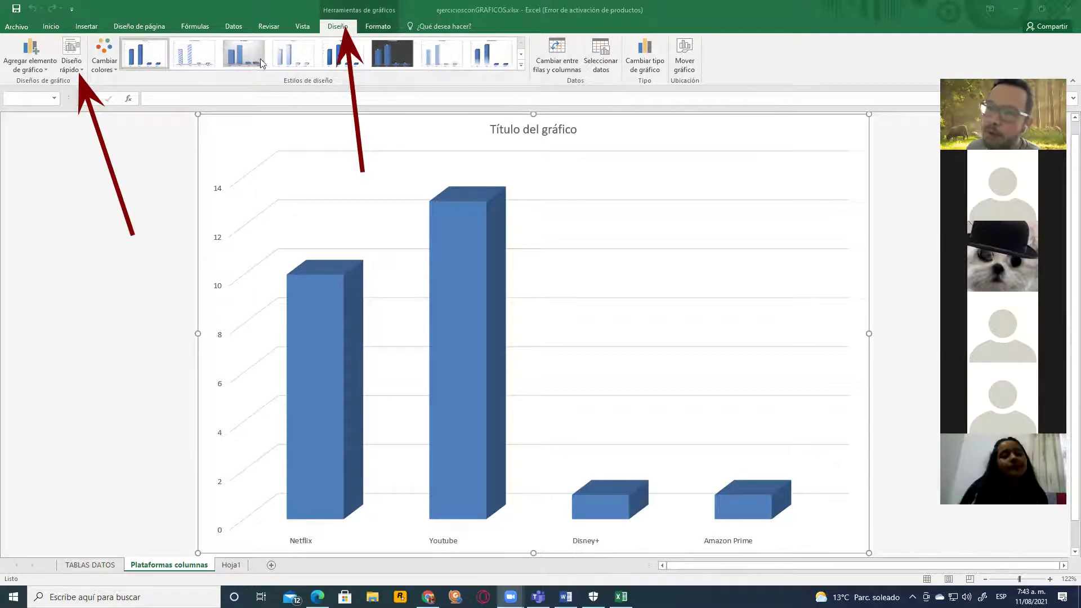
{"action": "left_click", "coordinate": [72, 70]}
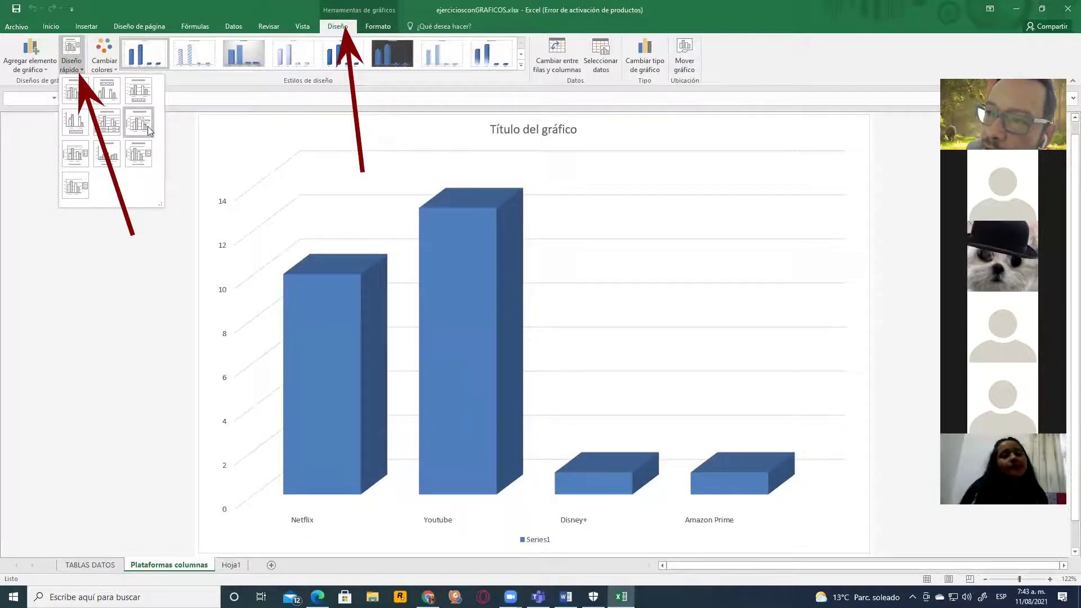
{"action": "left_click", "coordinate": [144, 160]}
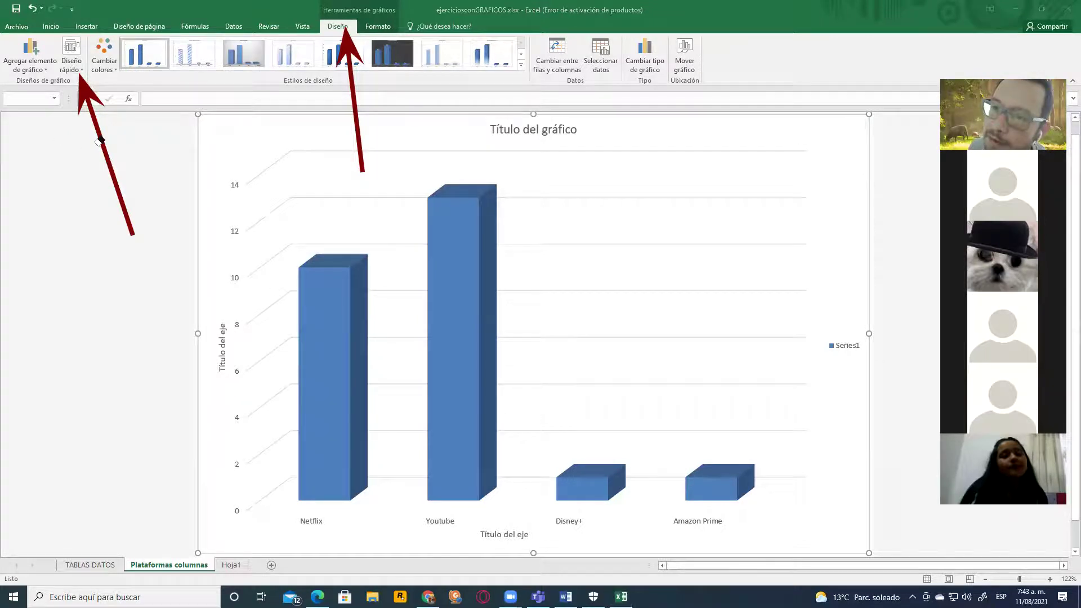
Step: Erase both annotation arrows and draw new ones pointing to the chart title, the vertical axis title and the horizontal axis title
{"action": "left_click", "coordinate": [104, 141]}
{"action": "left_click", "coordinate": [352, 112]}
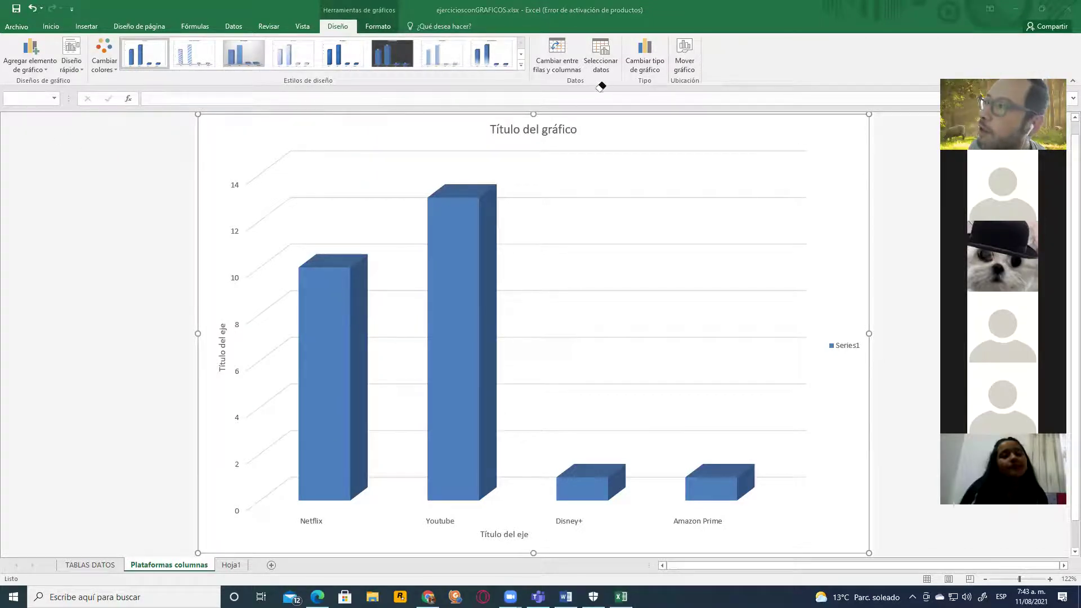
{"action": "left_click_drag", "start_coordinate": [309, 128], "coordinate": [478, 132]}
{"action": "mouse_move", "coordinate": [96, 287]}
{"action": "left_mouse_down"}
{"action": "mouse_move", "coordinate": [186, 320]}
{"action": "mouse_move", "coordinate": [199, 341]}
{"action": "left_mouse_up"}
{"action": "left_click_drag", "start_coordinate": [681, 402], "coordinate": [509, 521]}
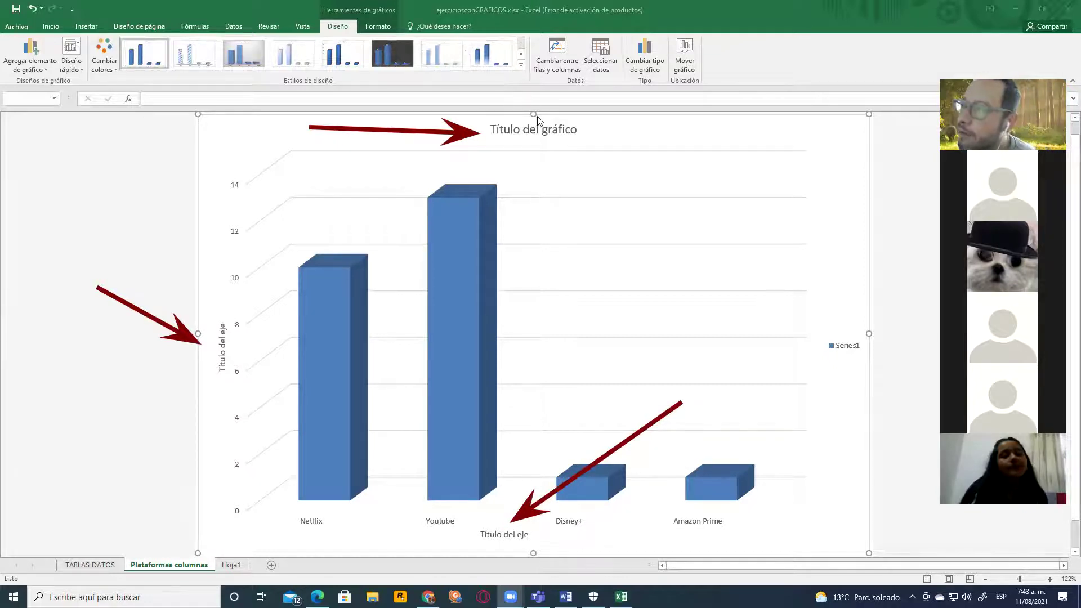
Step: Replace the placeholder chart title with "Plataforma favorita de los estudiantes de grado octavo CCA" and erase the annotation arrow over it
{"action": "left_click", "coordinate": [527, 130]}
{"action": "double_click", "coordinate": [526, 130]}
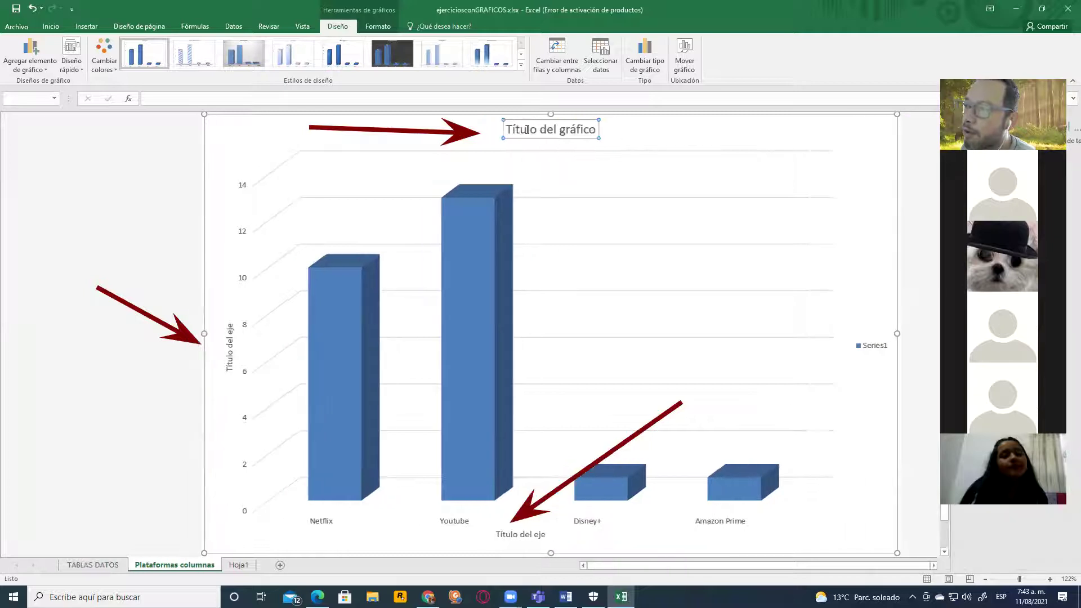
{"action": "left_click", "coordinate": [485, 130]}
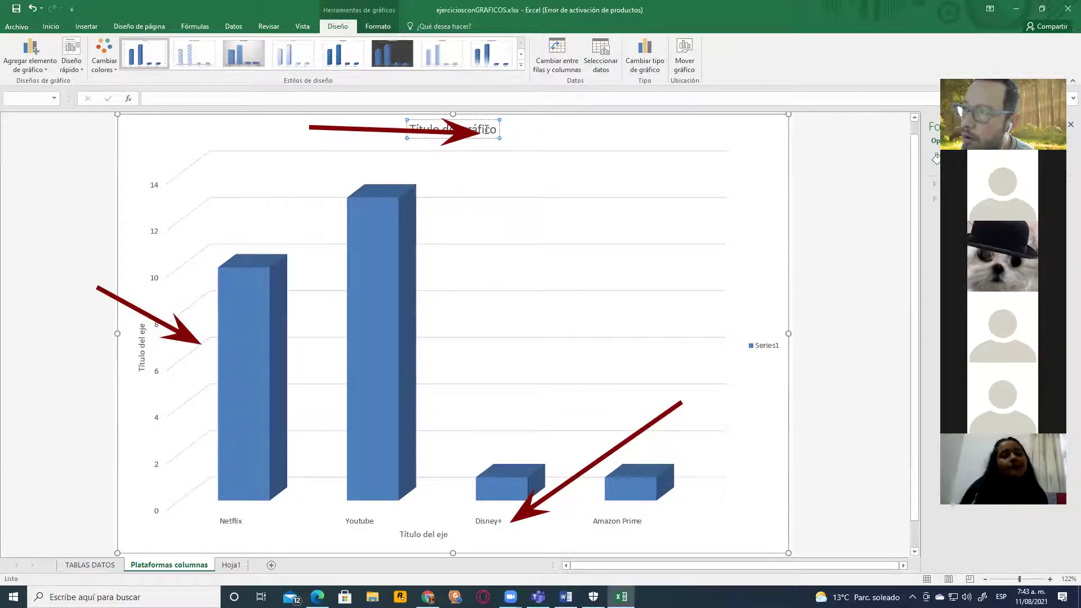
{"action": "key", "text": "BackSpace"}
{"action": "key", "text": "BackSpace"}
{"action": "key", "text": "BackSpace"}
{"action": "key", "text": "BackSpace"}
{"action": "key", "text": "BackSpace"}
{"action": "key", "text": "BackSpace"}
{"action": "key", "text": "BackSpace"}
{"action": "key", "text": "BackSpace"}
{"action": "key", "text": "BackSpace"}
{"action": "key", "text": "BackSpace"}
{"action": "key", "text": "BackSpace"}
{"action": "key", "text": "BackSpace"}
{"action": "key", "text": "BackSpace"}
{"action": "key", "text": "BackSpace"}
{"action": "key", "text": "BackSpace"}
{"action": "key", "text": "BackSpace"}
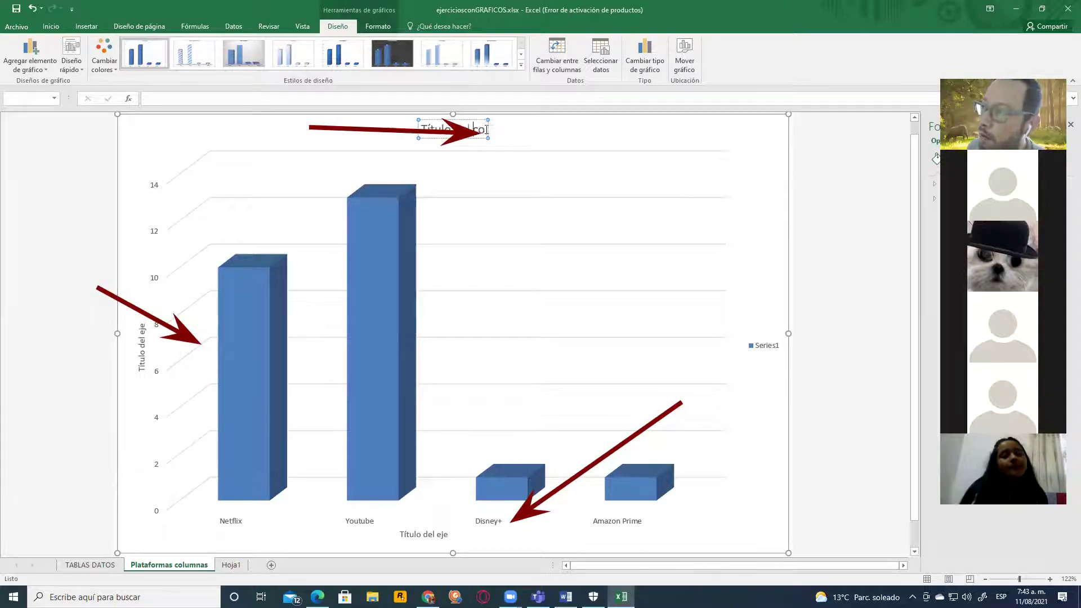
{"action": "key", "text": "BackSpace"}
{"action": "key", "text": "BackSpace"}
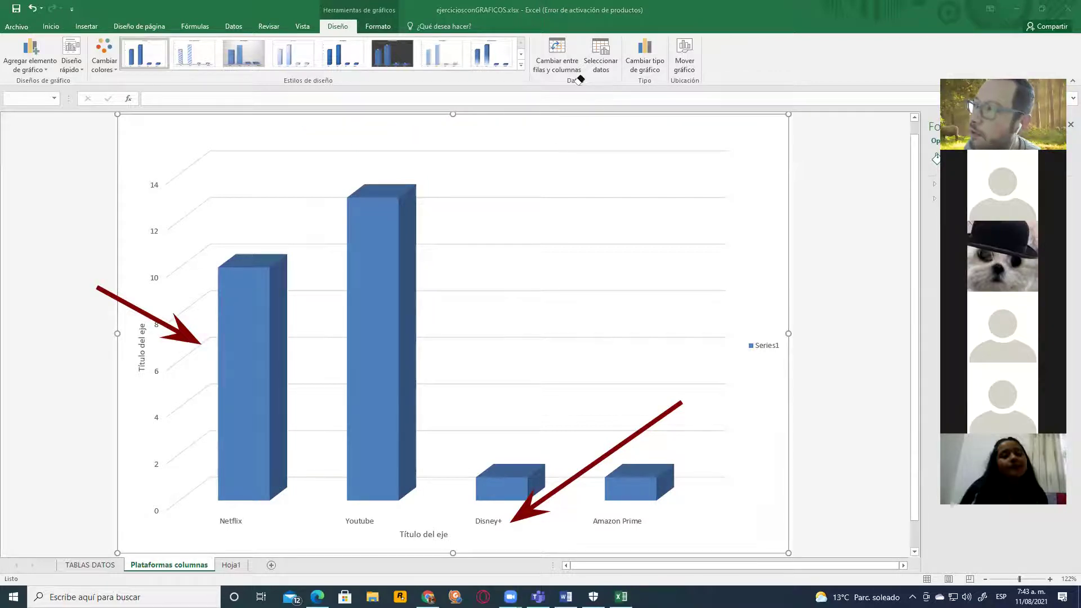
{"action": "left_click", "coordinate": [453, 128]}
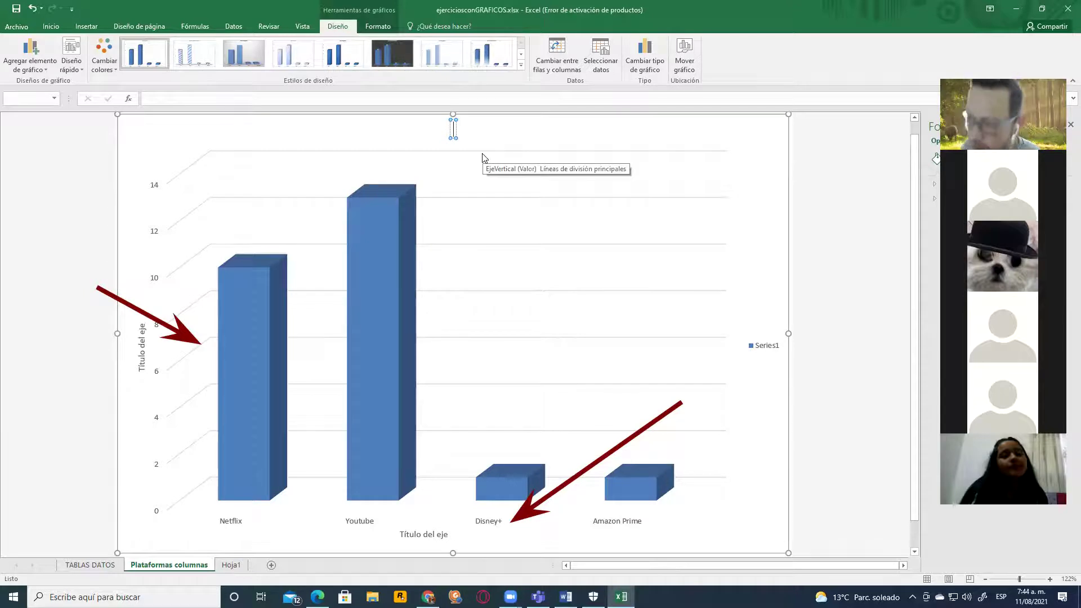
{"action": "type", "text": "P"}
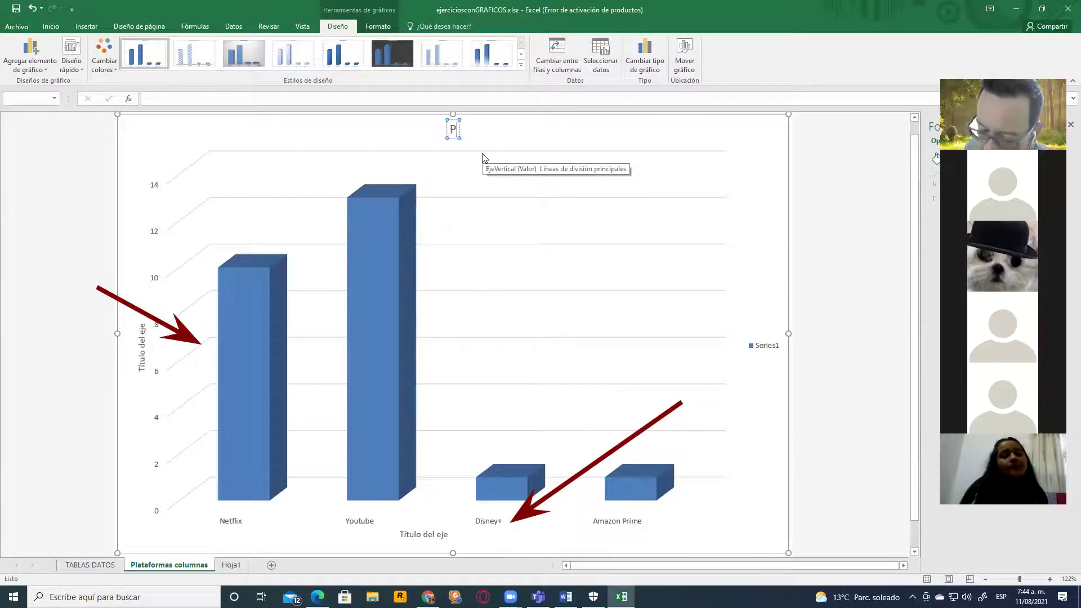
{"action": "type", "text": "lataforma"}
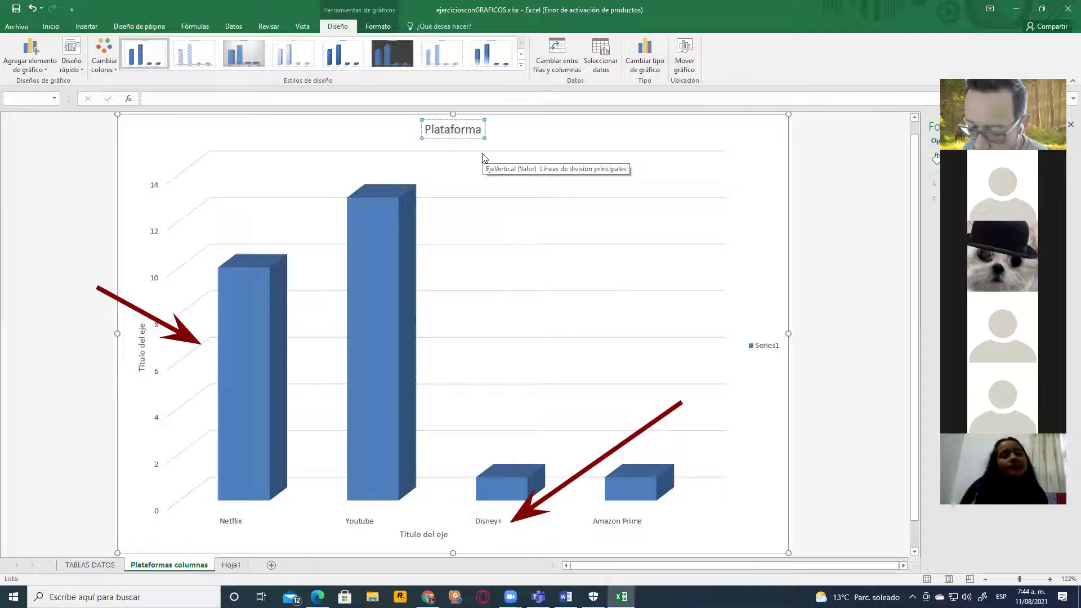
{"action": "type", "text": " favorita de"}
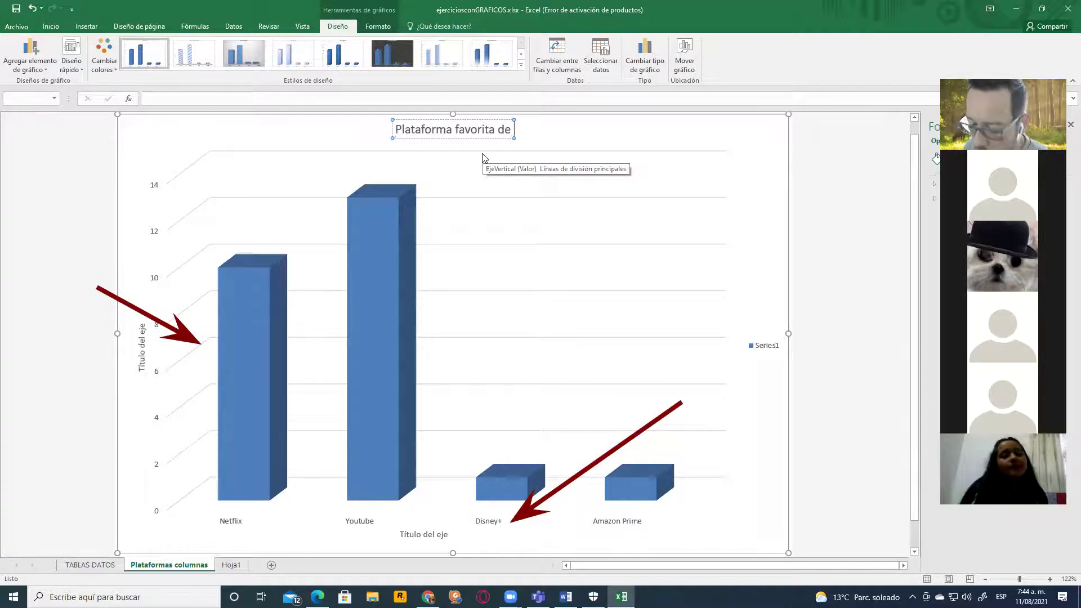
{"action": "type", "text": " los estudia"}
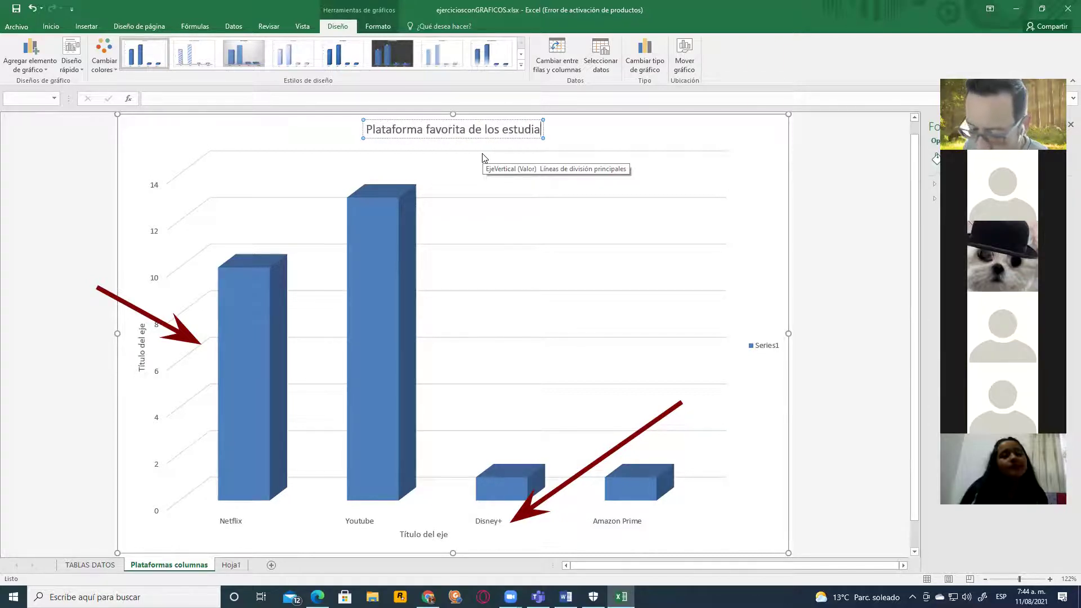
{"action": "type", "text": "ntes de grado"}
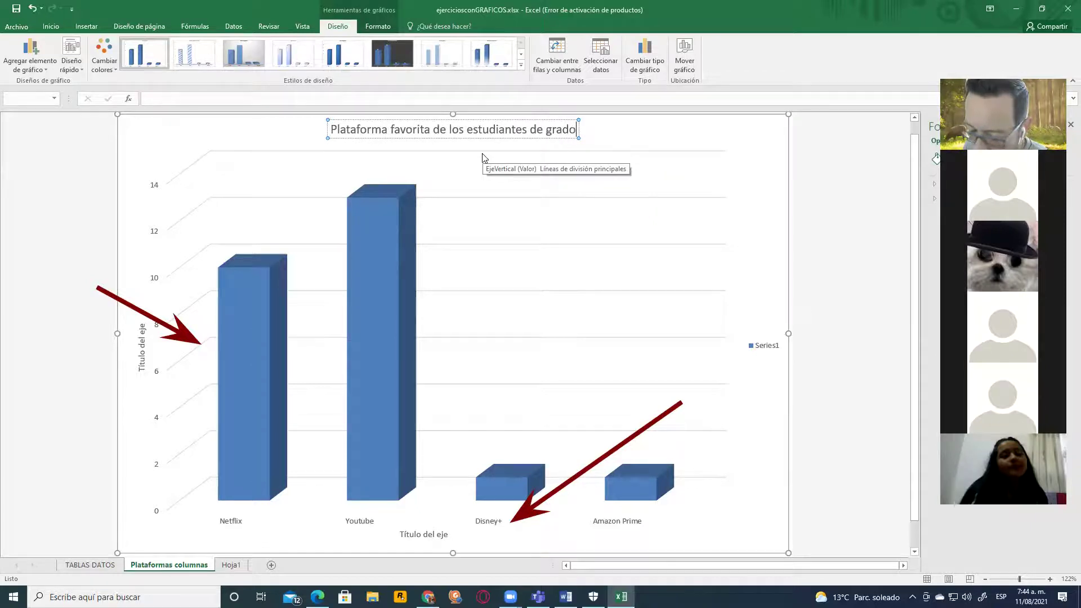
{"action": "type", "text": " octavo CCA"}
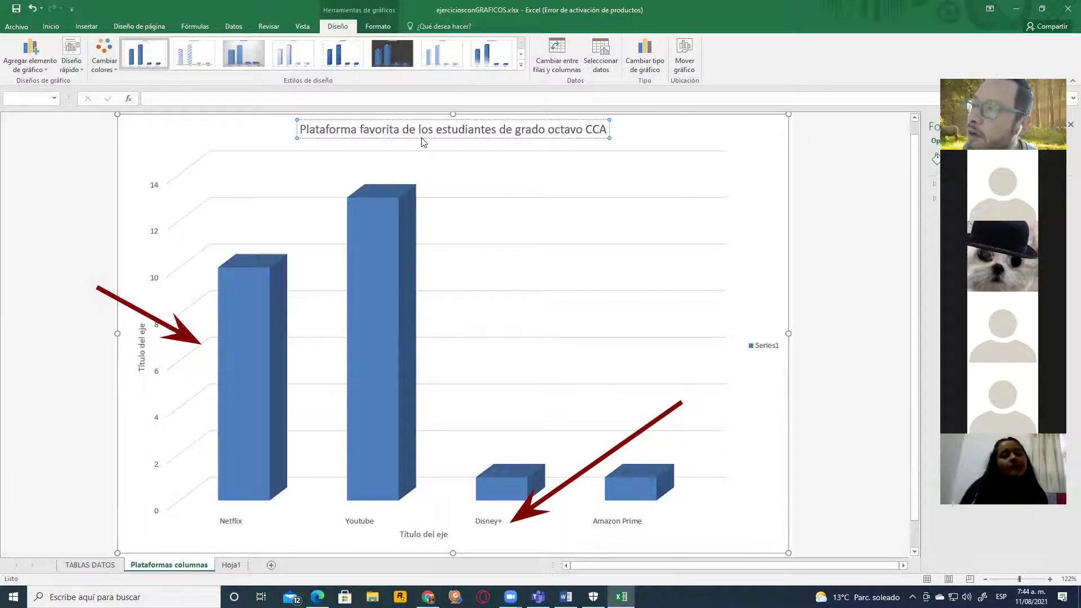
{"action": "key", "text": "Escape"}
{"action": "left_click", "coordinate": [457, 188]}
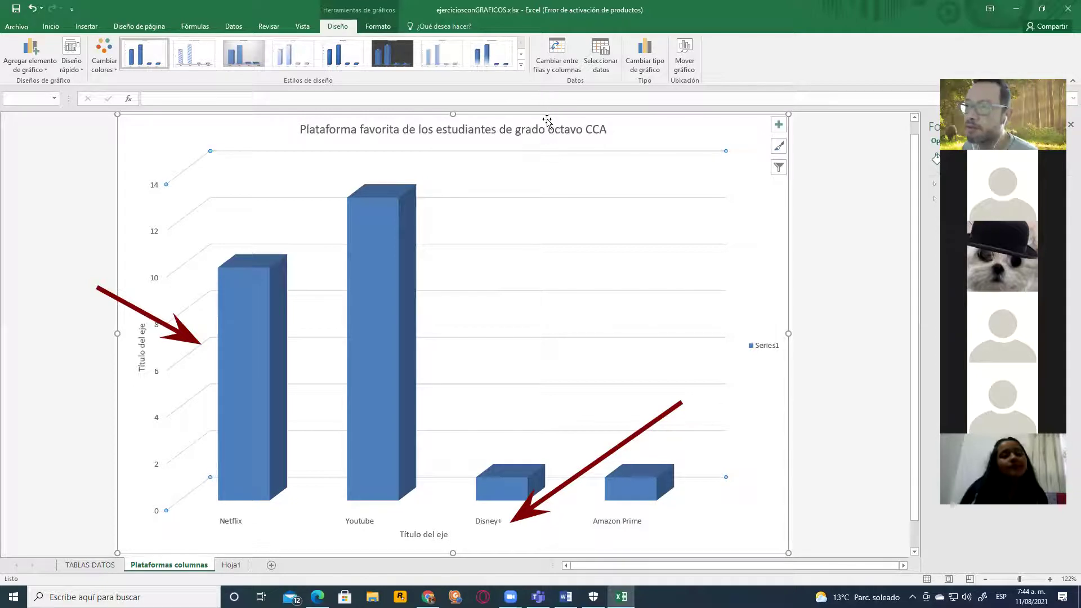
Step: Increase the chart title's font size to 20
{"action": "left_click", "coordinate": [549, 131]}
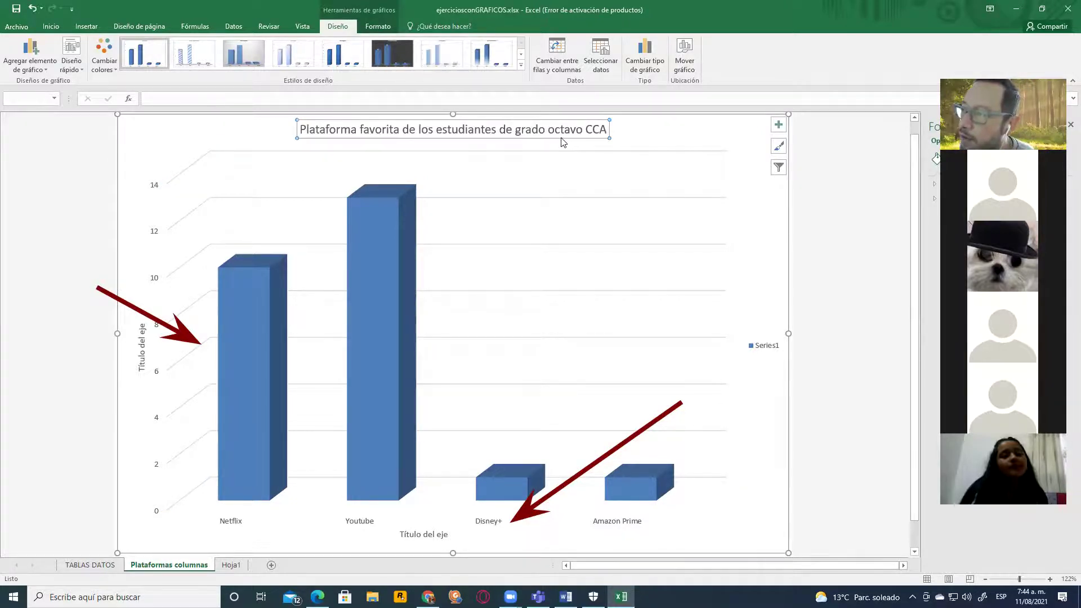
{"action": "left_click", "coordinate": [567, 141]}
{"action": "left_click", "coordinate": [569, 135]}
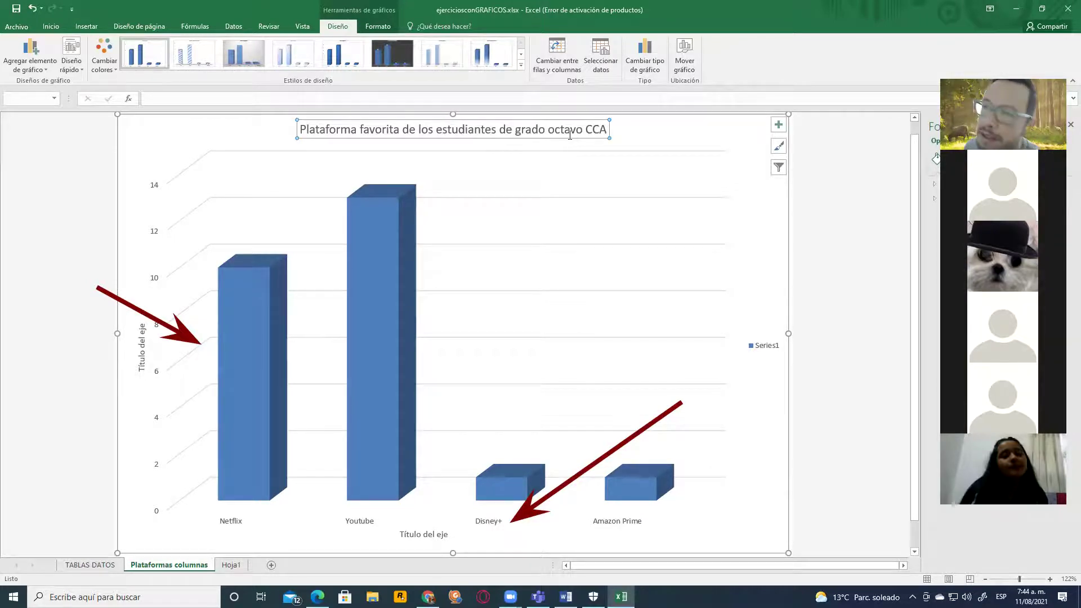
{"action": "left_click", "coordinate": [53, 26]}
{"action": "left_click", "coordinate": [186, 45]}
{"action": "left_click", "coordinate": [186, 46]}
{"action": "left_click", "coordinate": [185, 46]}
{"action": "left_click", "coordinate": [470, 193]}
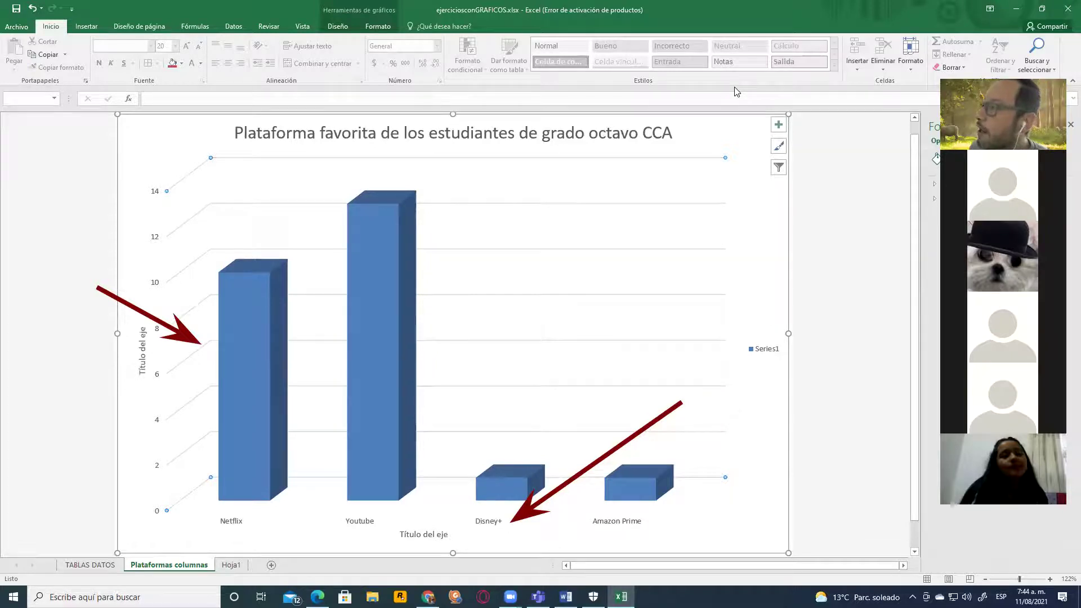
Step: Set the vertical axis title to "VOTOS"
{"action": "left_click", "coordinate": [143, 348]}
{"action": "triple_click", "coordinate": [143, 348]}
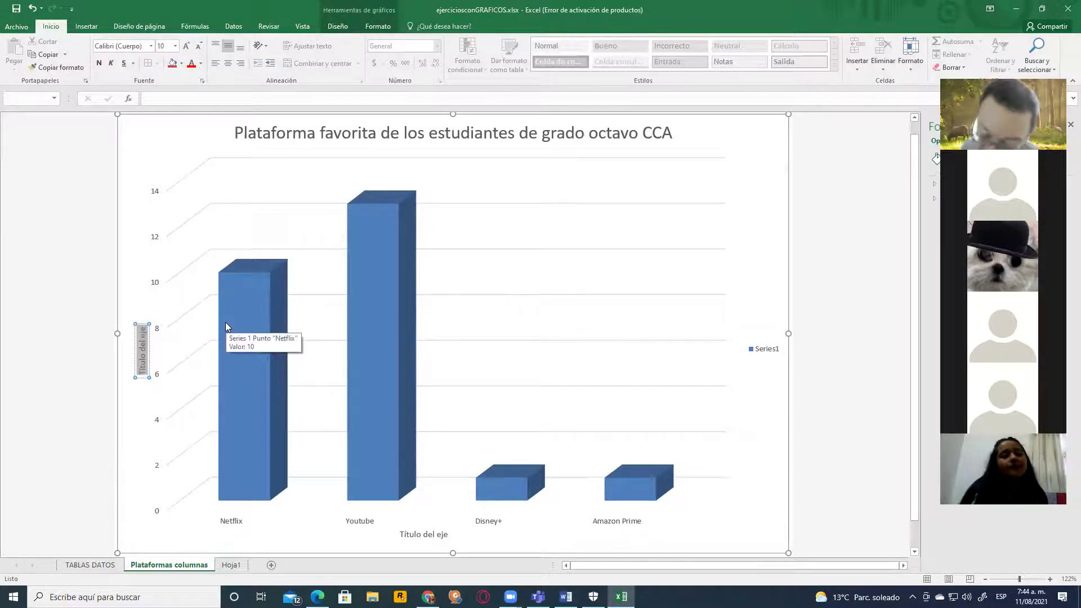
{"action": "type", "text": "VOTOS"}
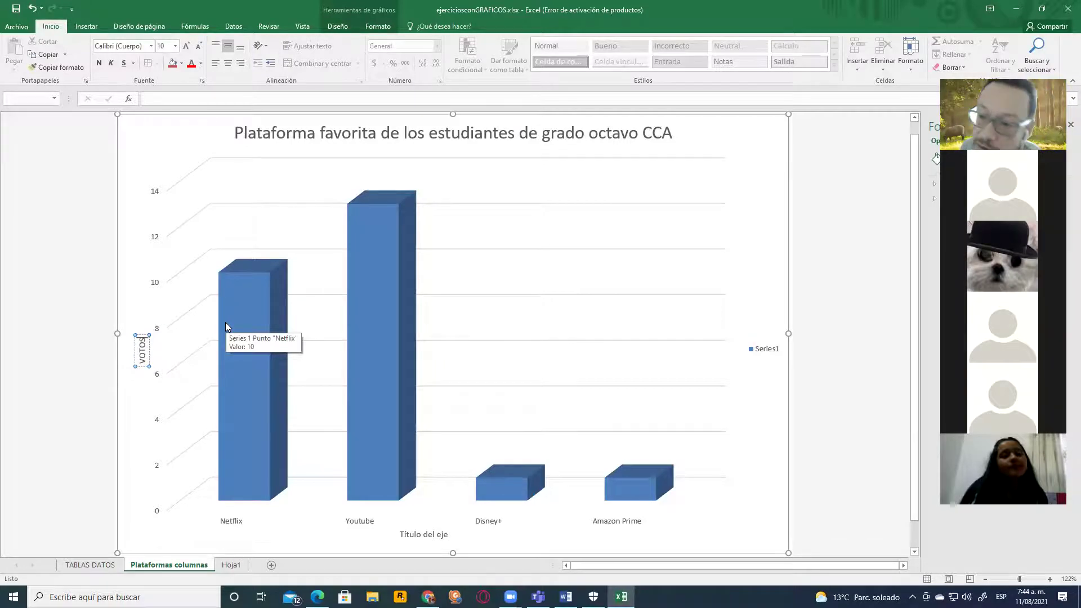
{"action": "left_click", "coordinate": [326, 355]}
Step: Set the horizontal axis title to "PLATAFORMAS"
{"action": "scroll", "coordinate": [425, 422], "scroll_direction": "down", "scroll_amount": 1}
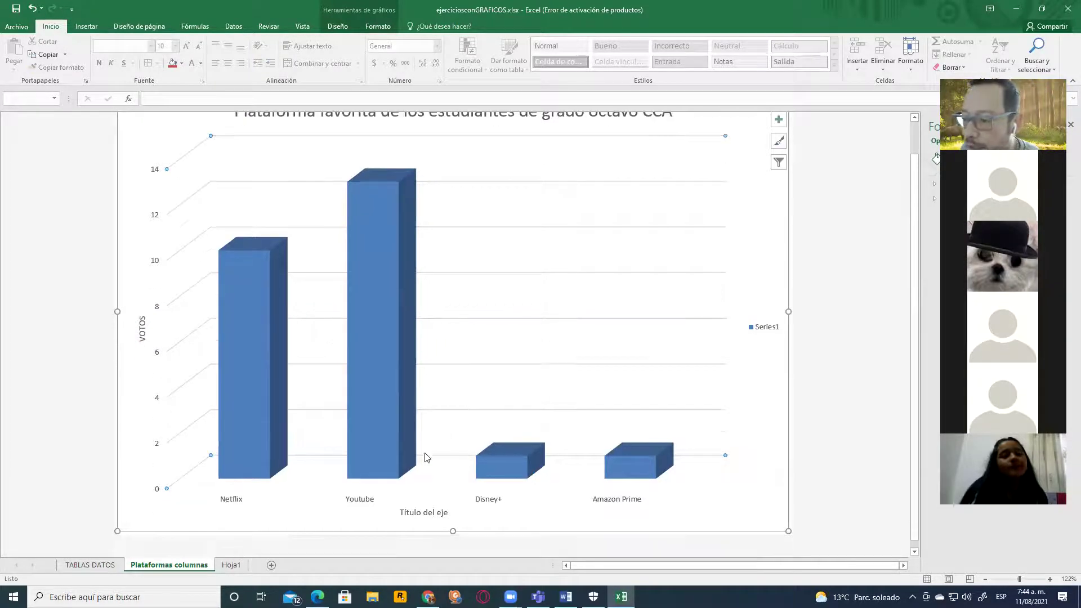
{"action": "left_click", "coordinate": [425, 513]}
{"action": "double_click", "coordinate": [431, 513]}
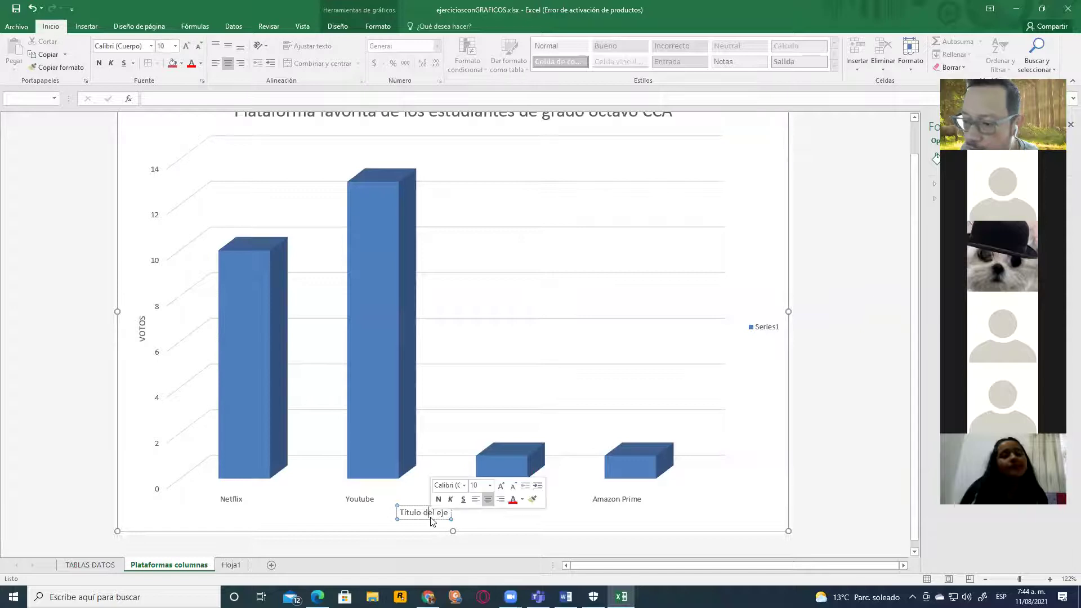
{"action": "left_click", "coordinate": [444, 514]}
{"action": "double_click", "coordinate": [444, 513]}
{"action": "left_click", "coordinate": [444, 512]}
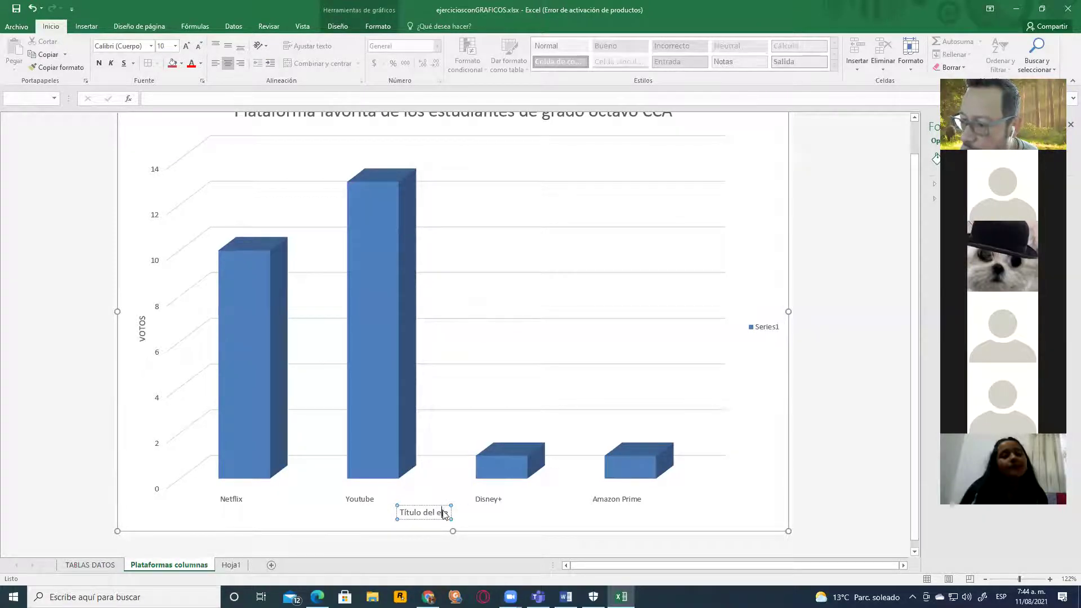
{"action": "triple_click", "coordinate": [444, 512]}
{"action": "type", "text": "PLATAFORMAS"}
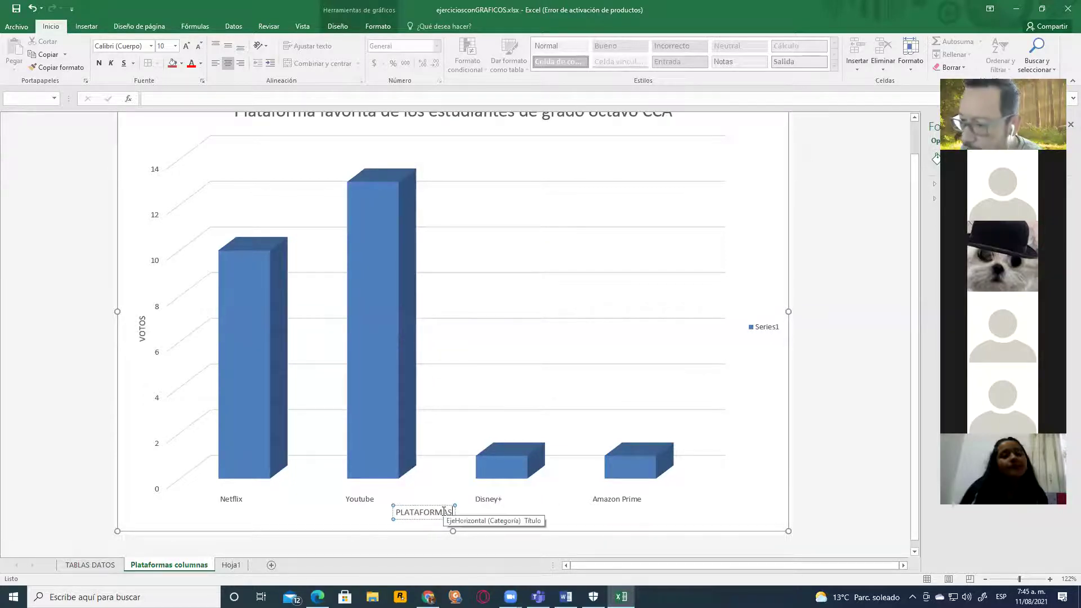
{"action": "left_click", "coordinate": [526, 521]}
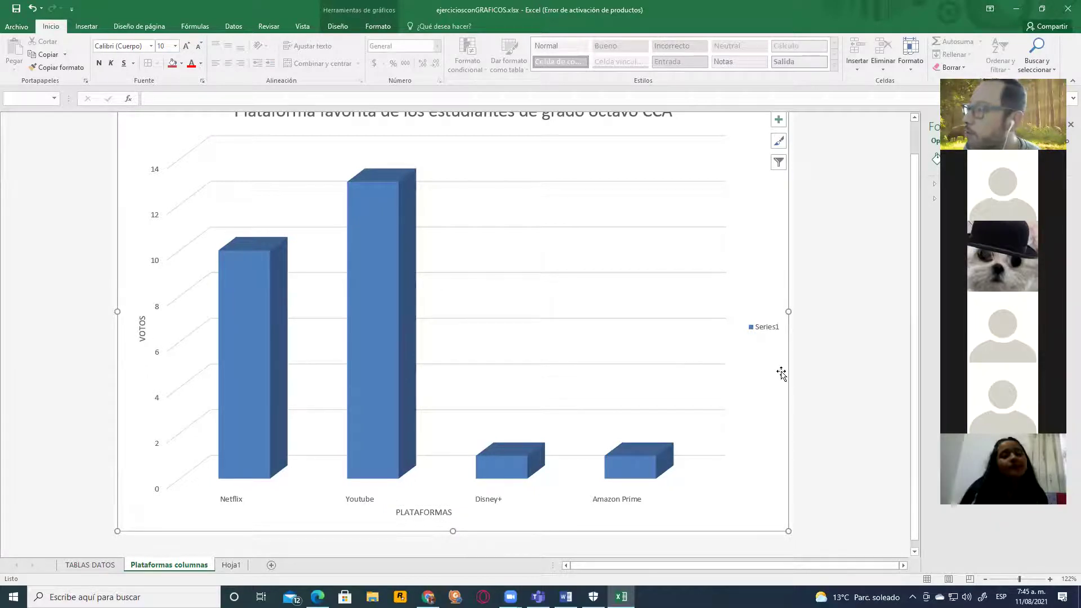
Step: Delete the Series1 legend from the platform column chart
{"action": "left_click", "coordinate": [756, 332]}
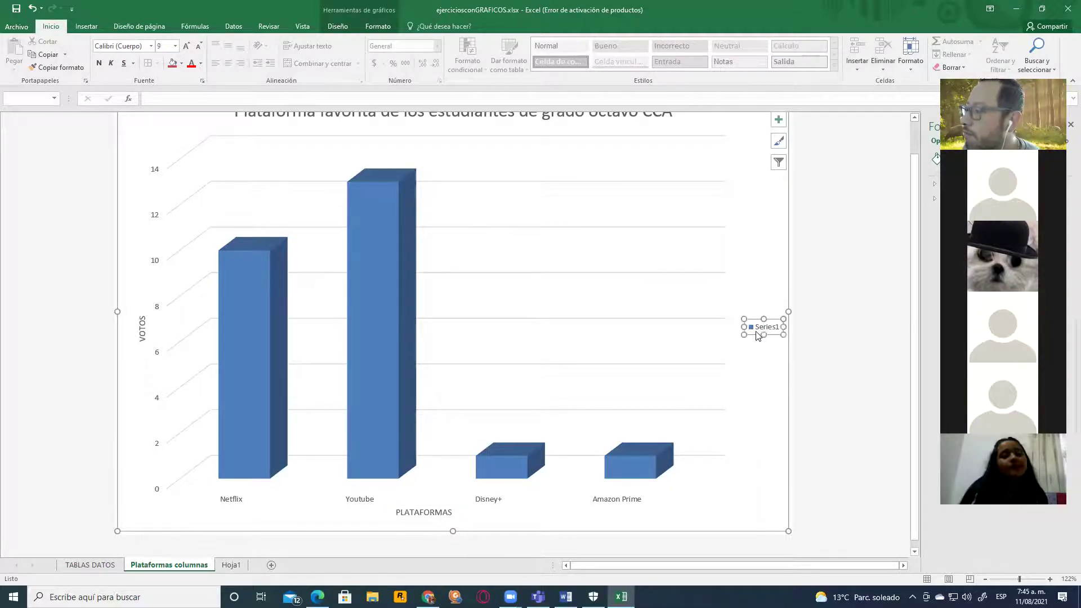
{"action": "key", "text": "Delete"}
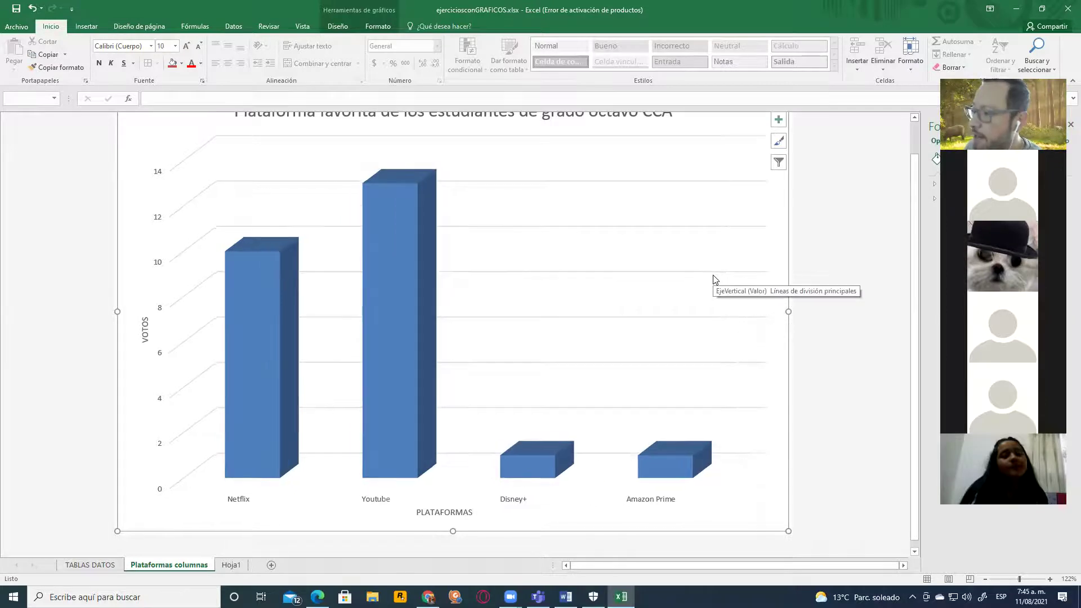
Step: Enlarge the platform labels along the chart's horizontal axis
{"action": "left_click", "coordinate": [244, 501]}
{"action": "left_click", "coordinate": [185, 46]}
{"action": "left_click", "coordinate": [185, 46]}
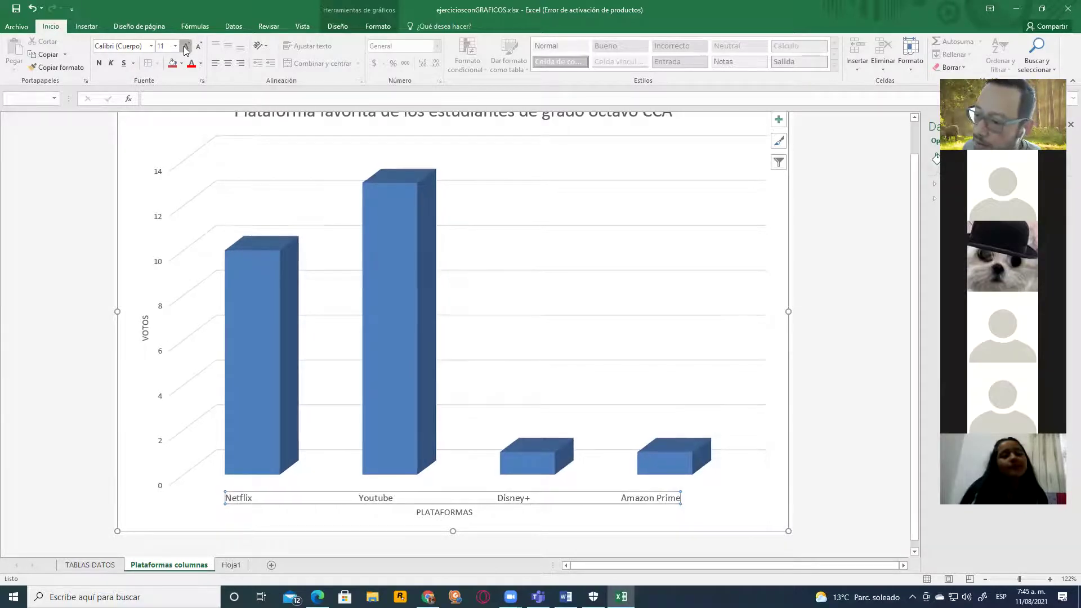
Step: Apply the fourth chart style, with light gradient-filled columns and shadows, to the column chart
{"action": "left_click", "coordinate": [340, 26]}
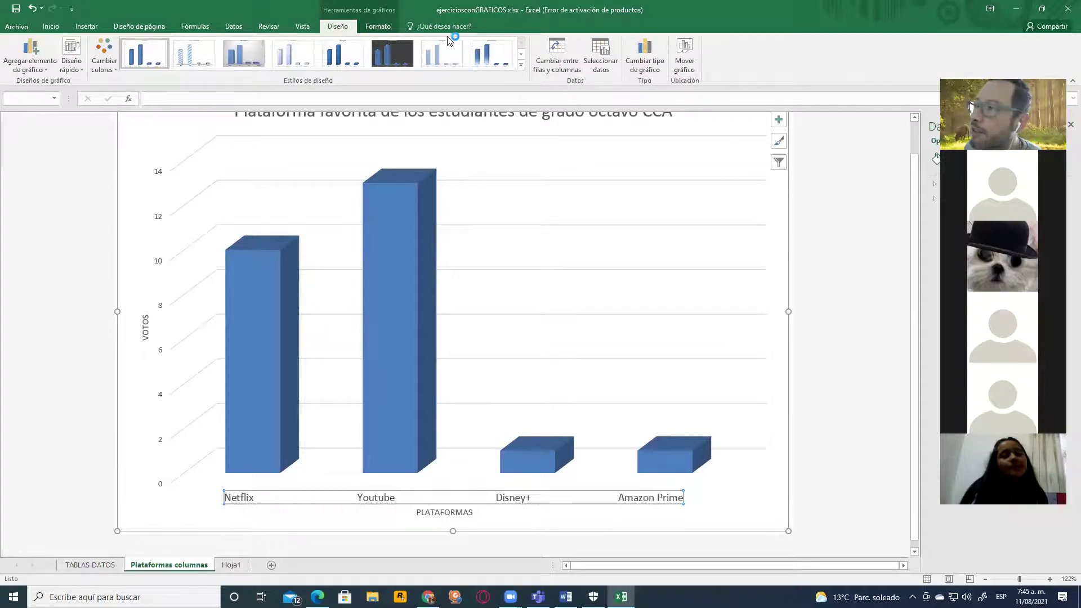
{"action": "left_click", "coordinate": [521, 67]}
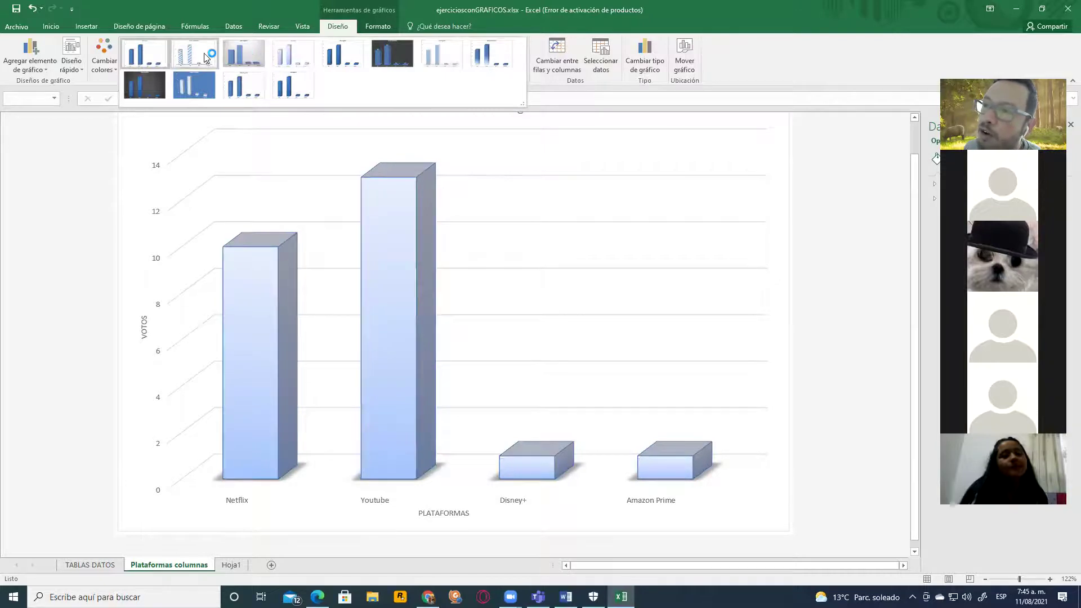
{"action": "left_click", "coordinate": [291, 61]}
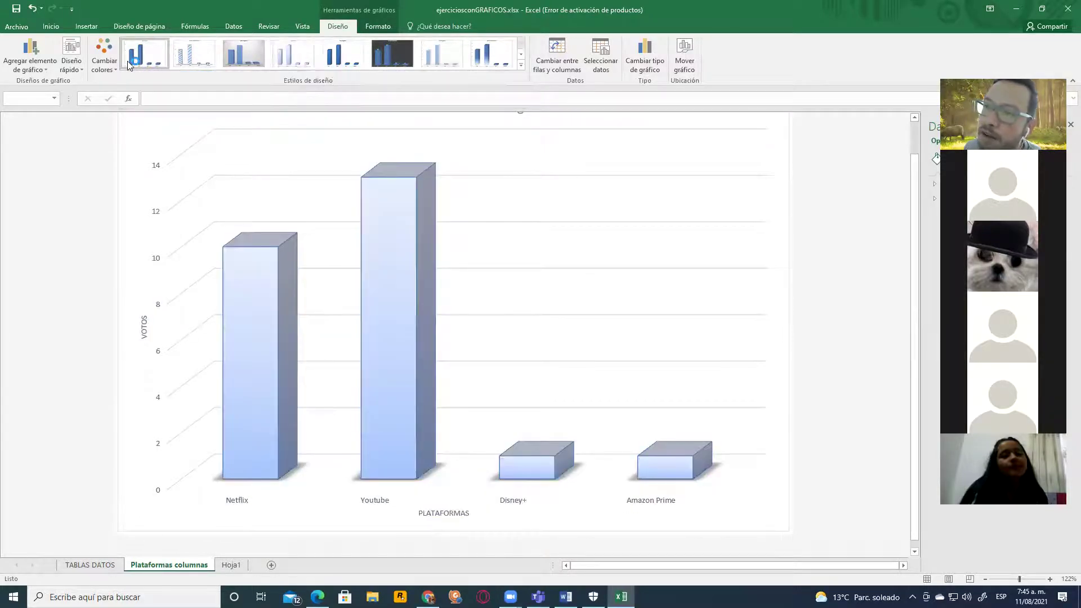
Step: Recolour the chart with the third multicolour palette, which starts with red, and deselect the chart
{"action": "left_click", "coordinate": [109, 69]}
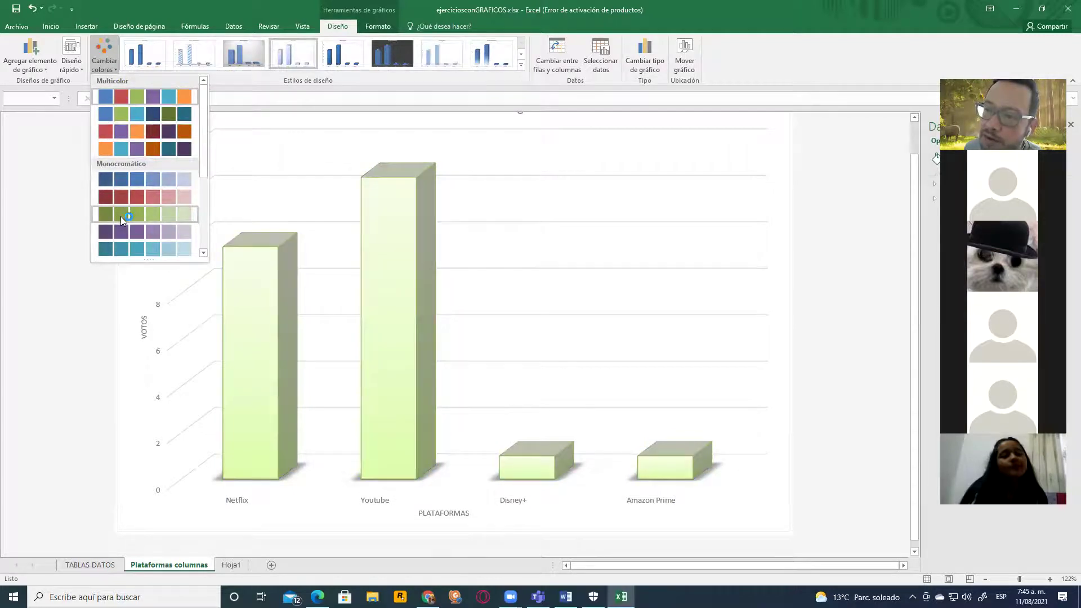
{"action": "left_click", "coordinate": [135, 127]}
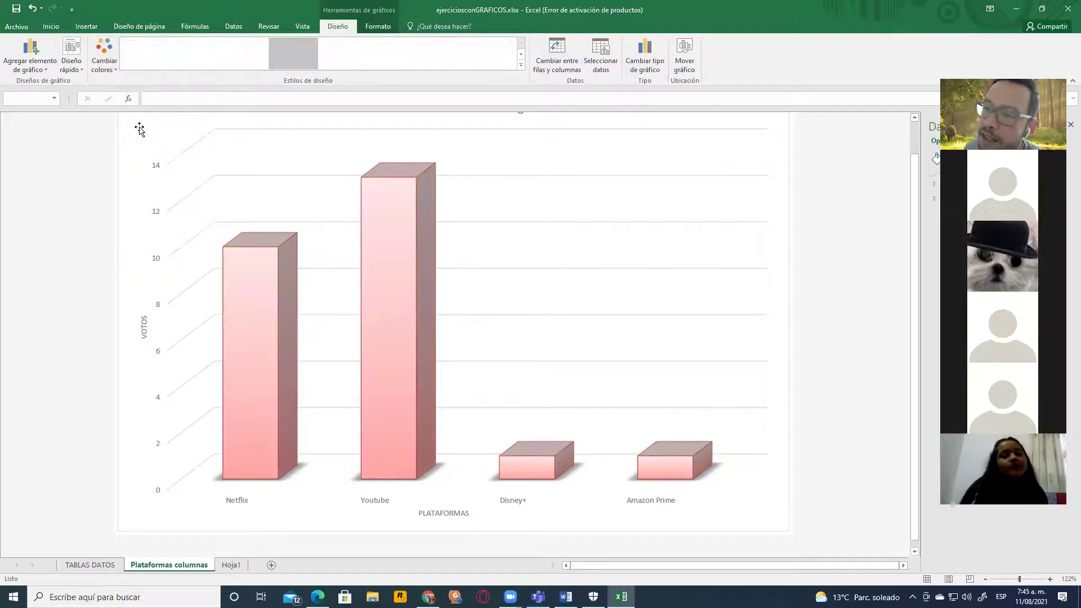
{"action": "left_click", "coordinate": [806, 307]}
{"action": "scroll", "coordinate": [819, 304], "scroll_direction": "up", "scroll_amount": 1}
{"action": "scroll", "coordinate": [819, 303], "scroll_direction": "down", "scroll_amount": 1}
{"action": "scroll", "coordinate": [819, 303], "scroll_direction": "up", "scroll_amount": 1}
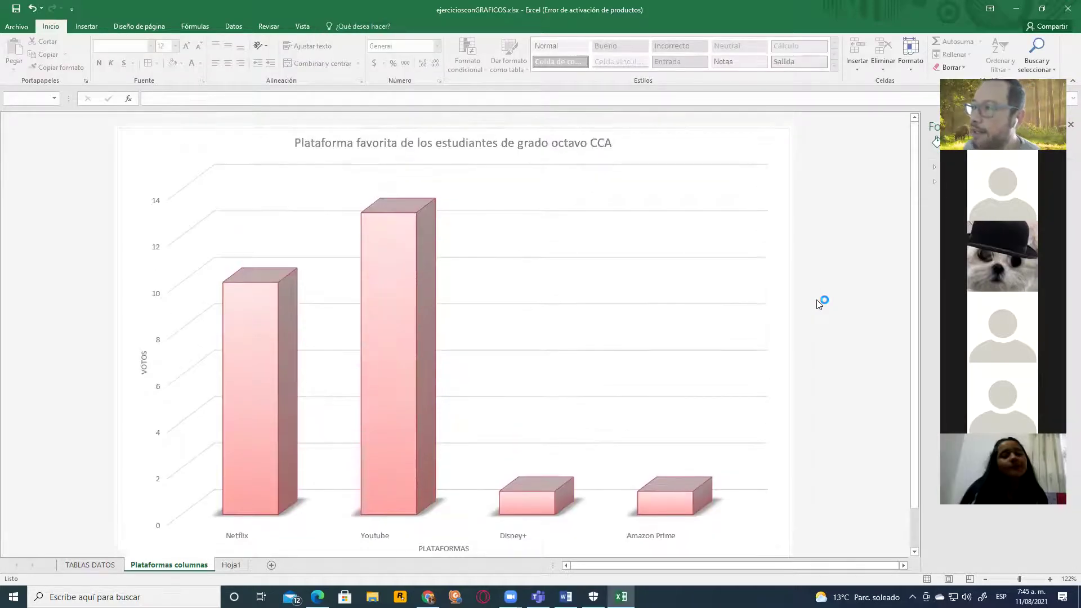
{"action": "scroll", "coordinate": [819, 304], "scroll_direction": "down", "scroll_amount": 3}
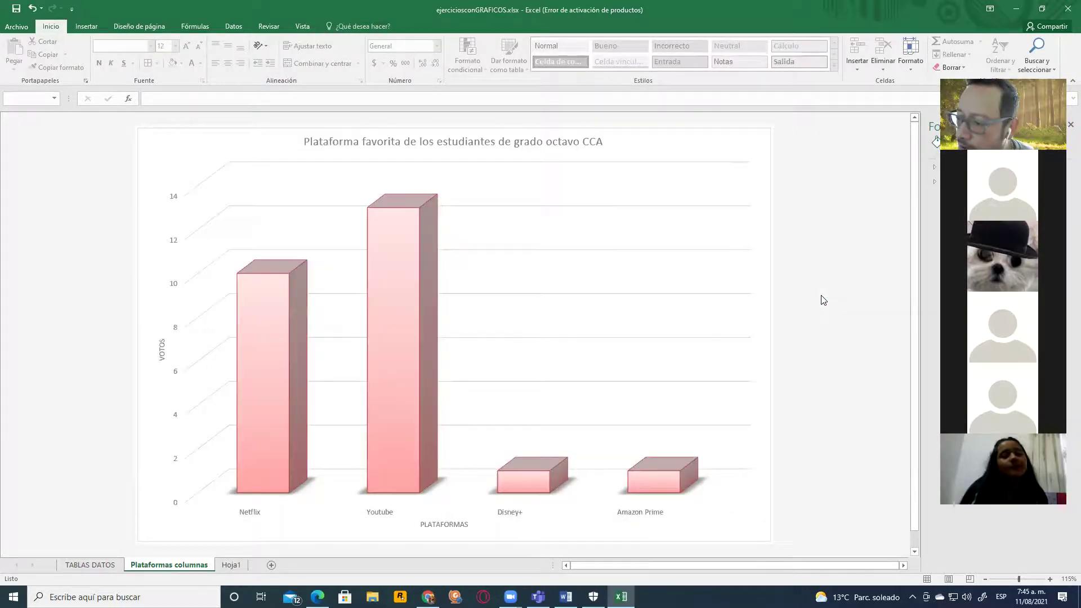
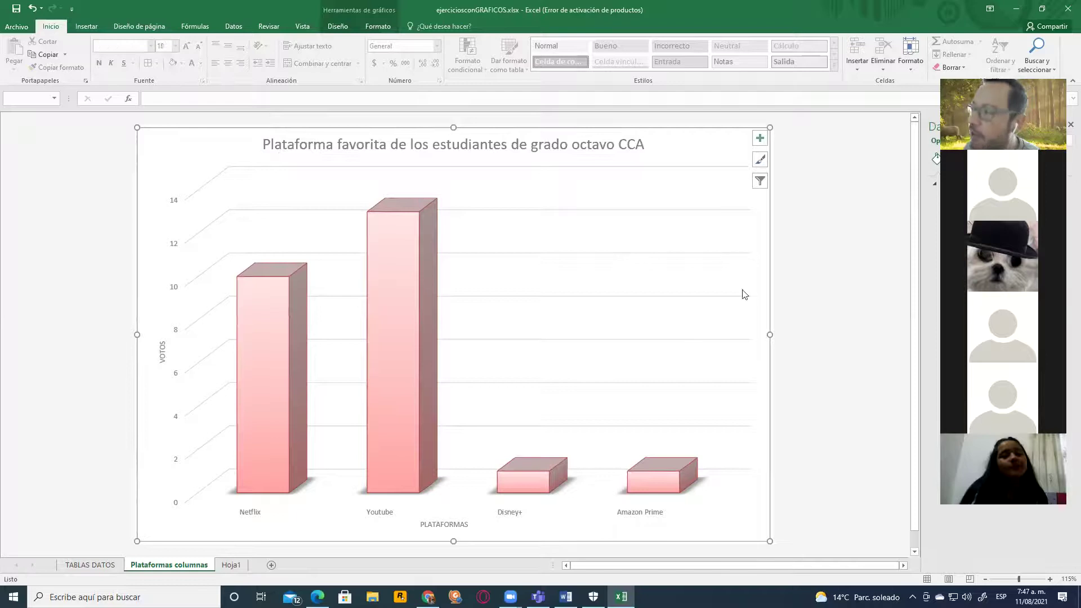
Step: Increase the font size of the platform names on the horizontal axis by three increments
{"action": "left_click", "coordinate": [508, 514]}
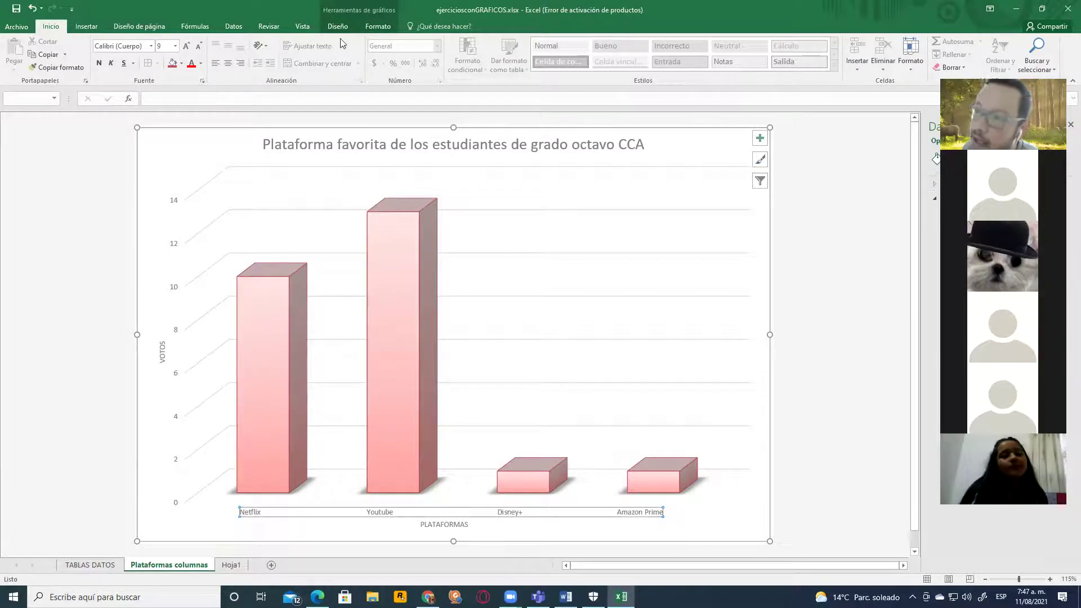
{"action": "left_click", "coordinate": [186, 47]}
{"action": "left_click", "coordinate": [186, 46]}
{"action": "left_click", "coordinate": [186, 47]}
{"action": "left_click", "coordinate": [791, 249]}
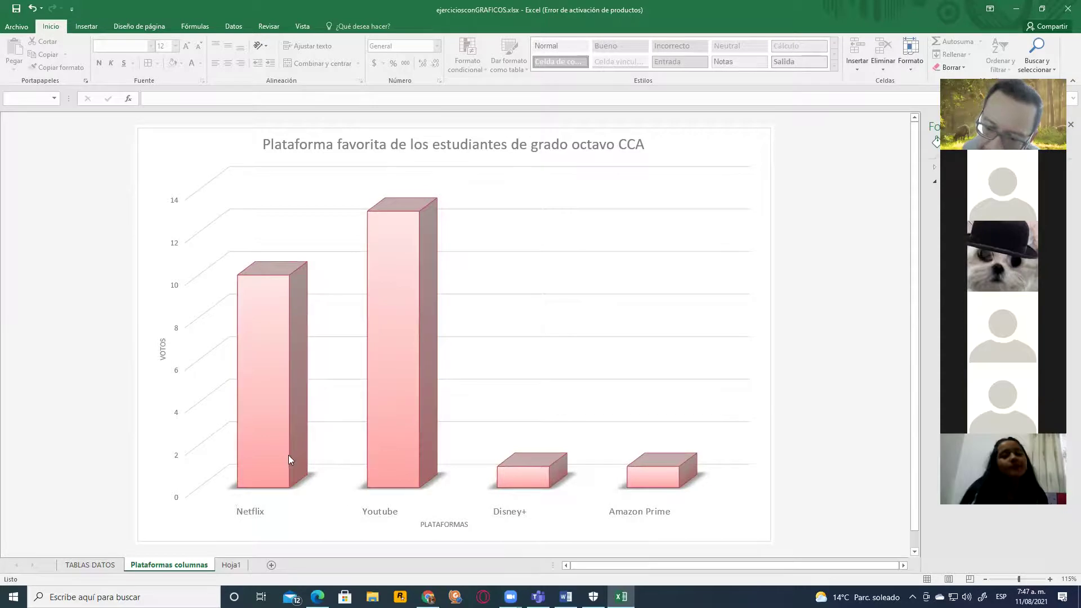
Step: On sheet Hoja1, add the column header "Porcentajes" in cell H13 beside the votes column
{"action": "left_click", "coordinate": [106, 565]}
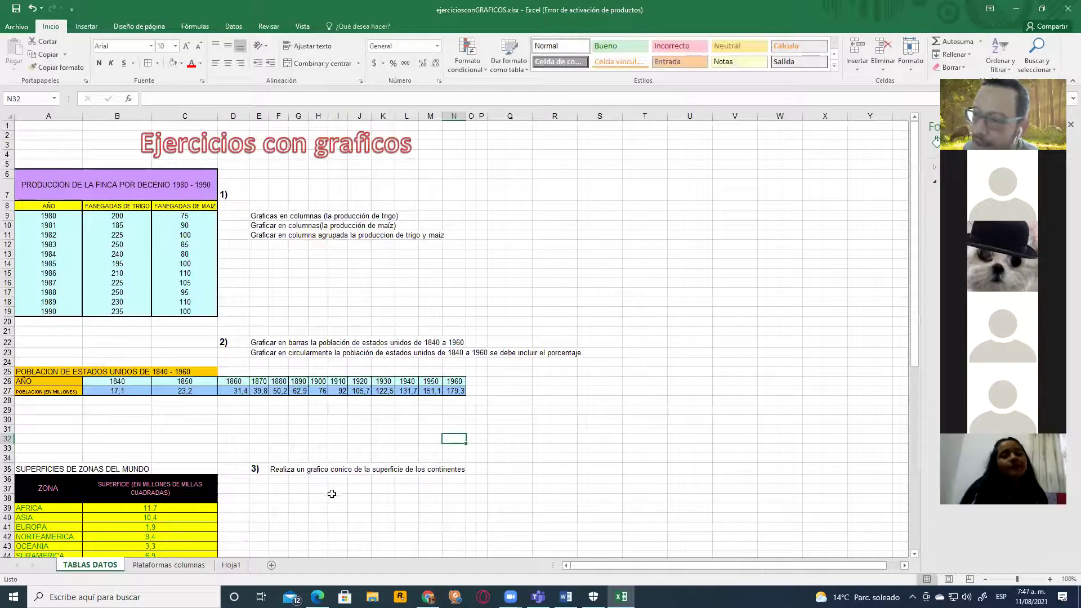
{"action": "key", "text": "ctrl+Page_Down"}
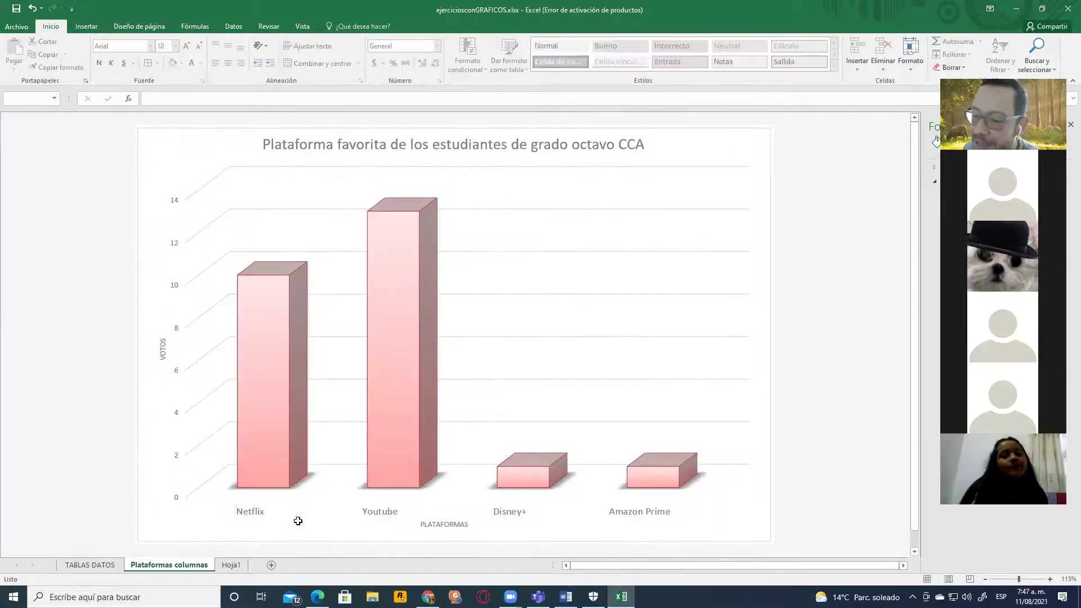
{"action": "key", "text": "ctrl+Page_Down"}
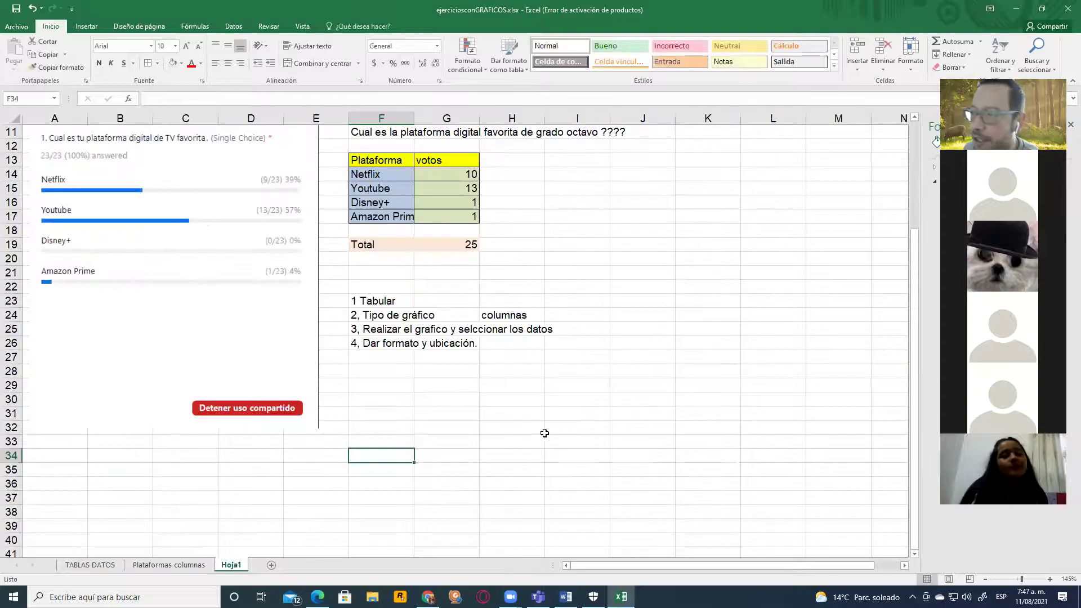
{"action": "left_click", "coordinate": [544, 433]}
{"action": "scroll", "coordinate": [545, 433], "scroll_direction": "up", "scroll_amount": 2}
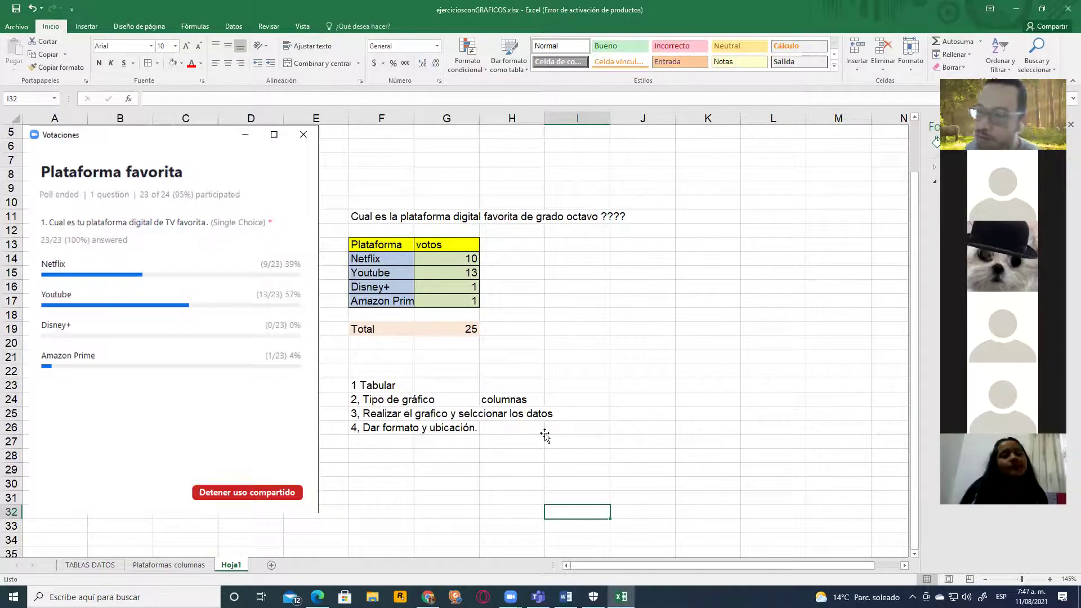
{"action": "left_click", "coordinate": [503, 248]}
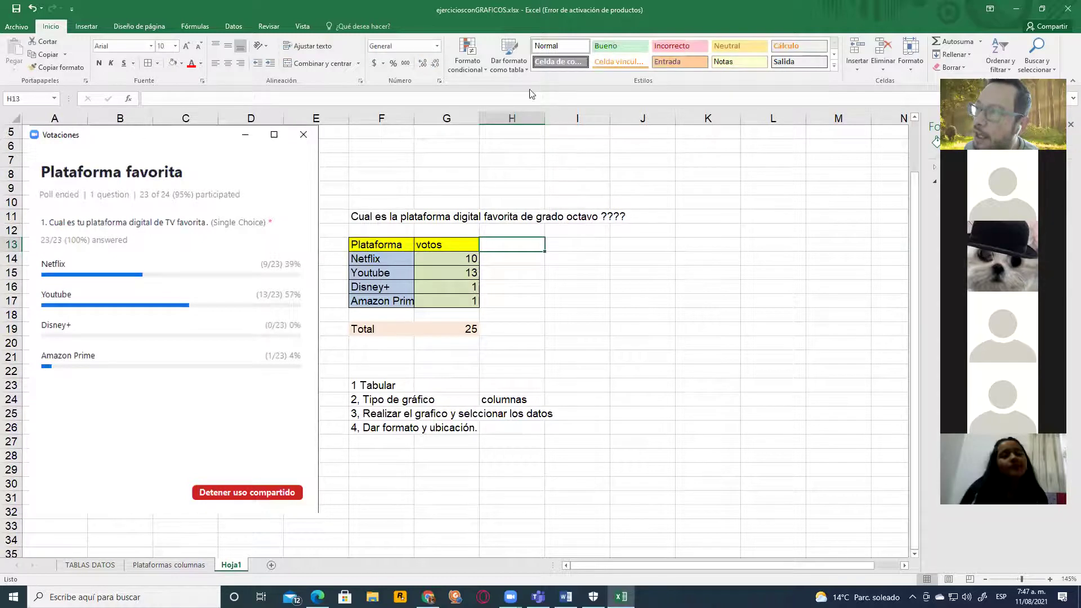
{"action": "left_click", "coordinate": [534, 84]}
{"action": "left_click", "coordinate": [572, 87]}
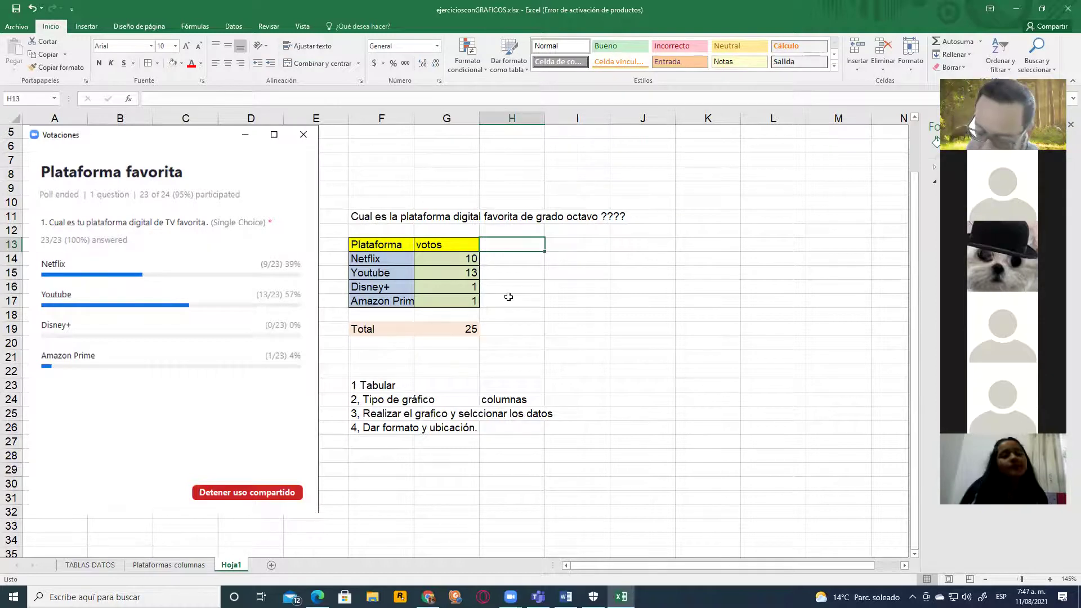
{"action": "type", "text": "Porcentajes"}
{"action": "key", "text": "Return"}
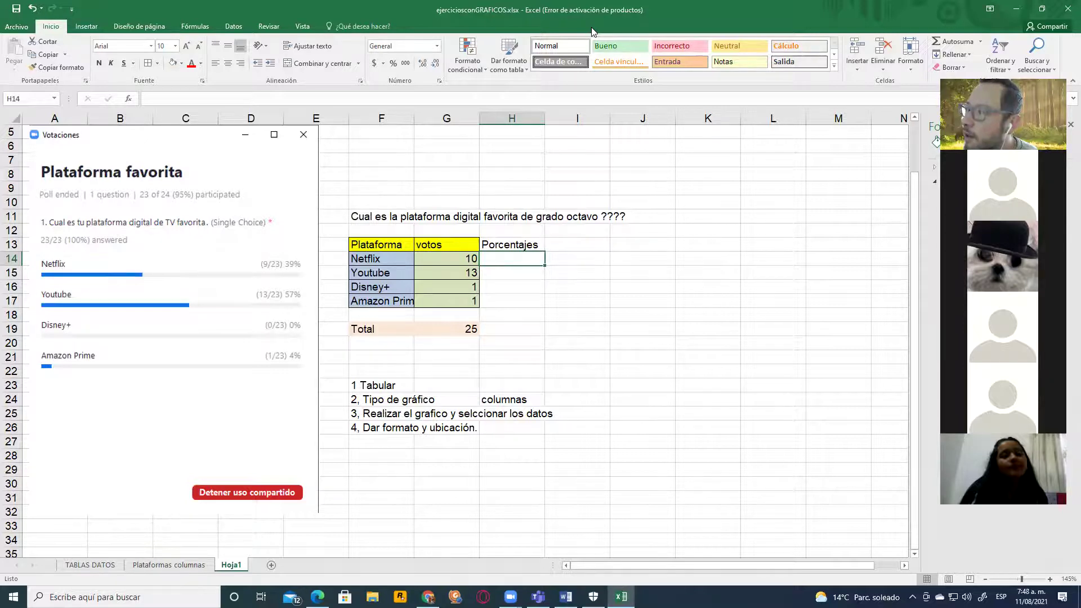
Step: Draw a large unfilled dark red circle as an annotation over the empty cells beside the votes table
{"action": "mouse_move", "coordinate": [570, 283]}
{"action": "left_mouse_down"}
{"action": "mouse_move", "coordinate": [783, 463]}
{"action": "mouse_move", "coordinate": [805, 504]}
{"action": "mouse_move", "coordinate": [858, 526]}
{"action": "mouse_move", "coordinate": [844, 532]}
{"action": "mouse_move", "coordinate": [809, 513]}
{"action": "mouse_move", "coordinate": [819, 507]}
{"action": "left_mouse_up"}
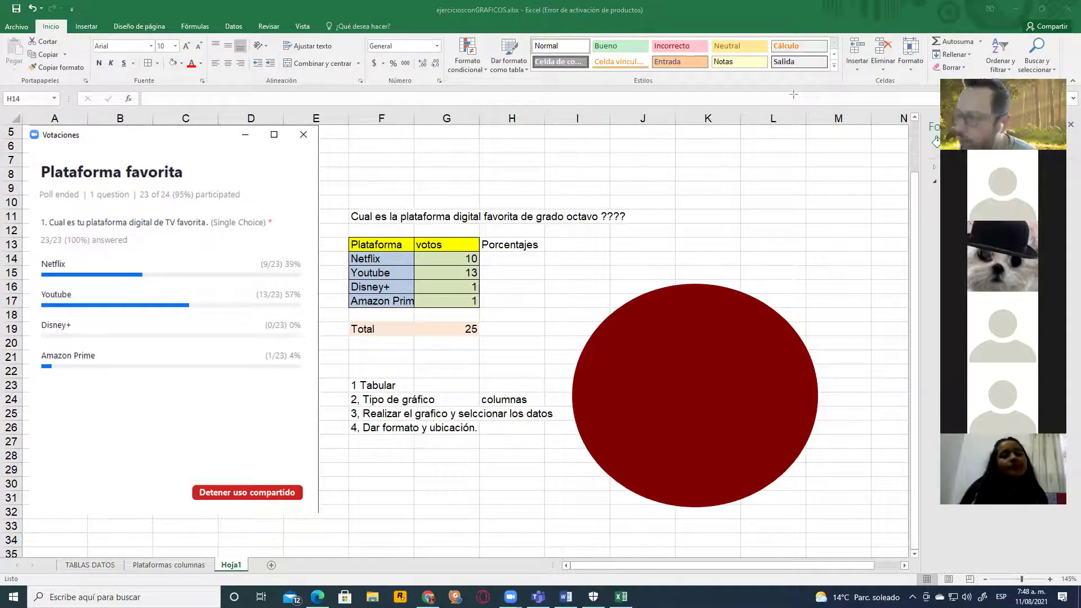
{"action": "left_click", "coordinate": [701, 31]}
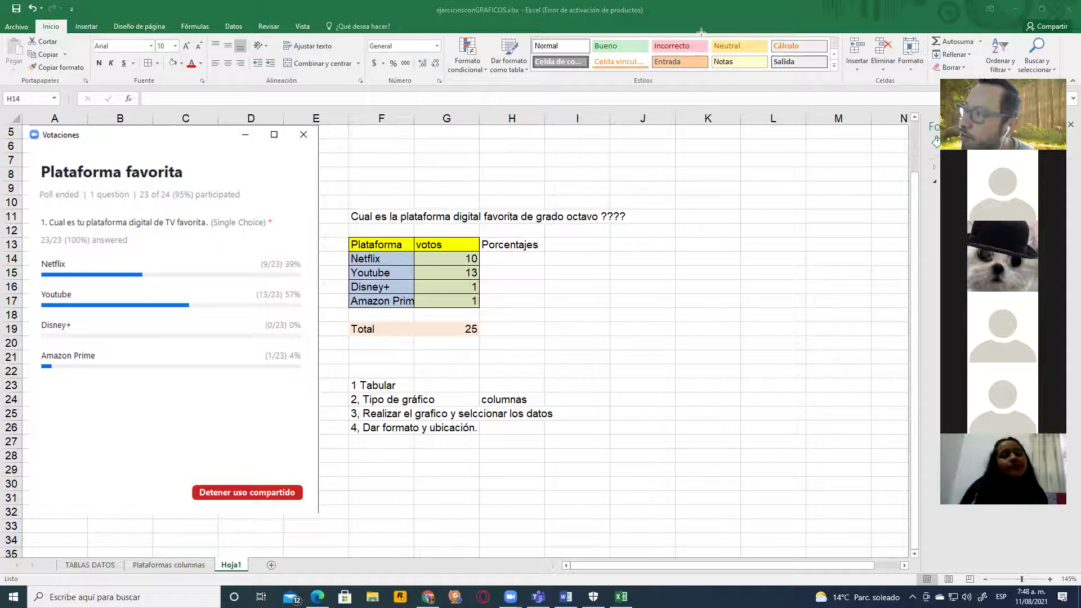
{"action": "mouse_move", "coordinate": [608, 275]}
{"action": "left_mouse_down"}
{"action": "mouse_move", "coordinate": [865, 478]}
{"action": "mouse_move", "coordinate": [873, 522]}
{"action": "left_mouse_up"}
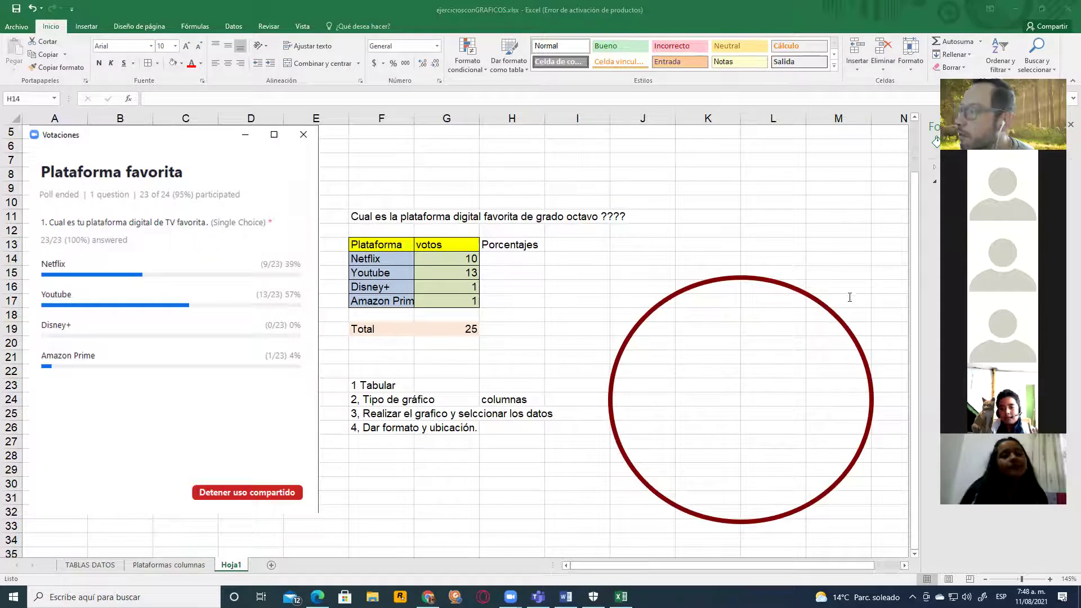
Step: Add the green text annotations "100%" and "25" beside the top of the circle
{"action": "left_click", "coordinate": [808, 274]}
{"action": "type", "text": "100%"}
{"action": "left_click", "coordinate": [789, 245]}
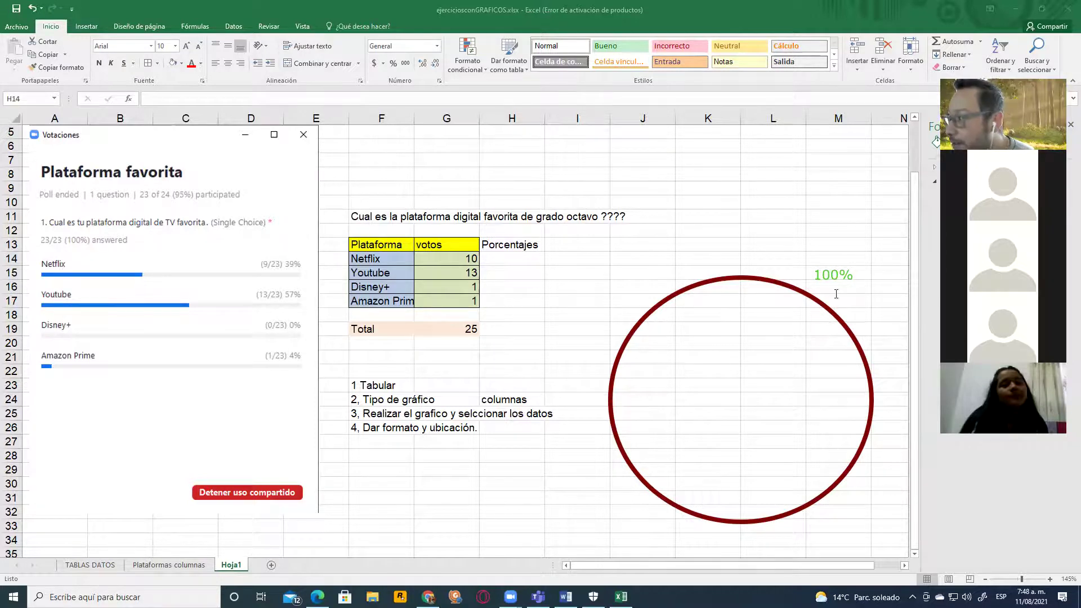
{"action": "left_click", "coordinate": [880, 262]}
{"action": "type", "text": "25"}
{"action": "left_click", "coordinate": [889, 298]}
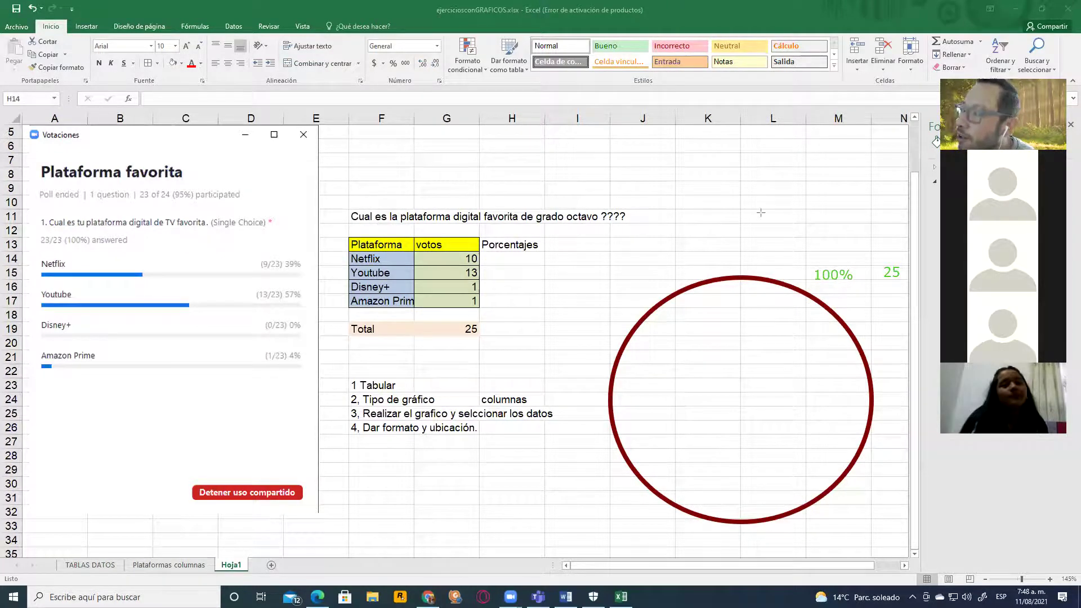
Step: Divide the annotated circle with a vertical line and label each half "50%"
{"action": "mouse_move", "coordinate": [734, 275]}
{"action": "left_mouse_down"}
{"action": "mouse_move", "coordinate": [740, 540]}
{"action": "mouse_move", "coordinate": [742, 522]}
{"action": "left_mouse_up"}
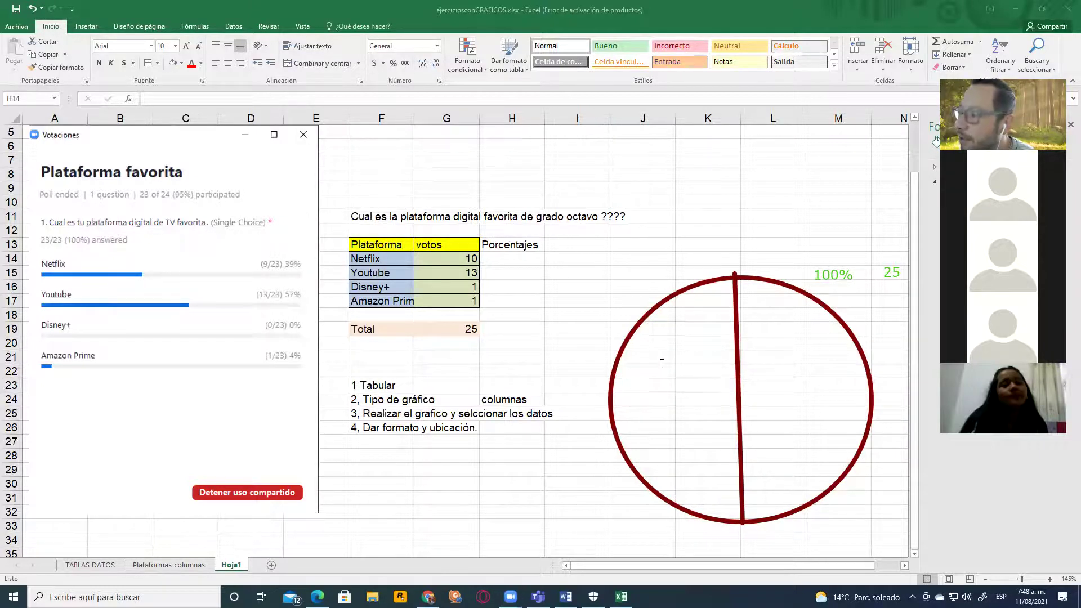
{"action": "left_click_drag", "start_coordinate": [664, 366], "coordinate": [884, 388]}
{"action": "type", "text": "50"}
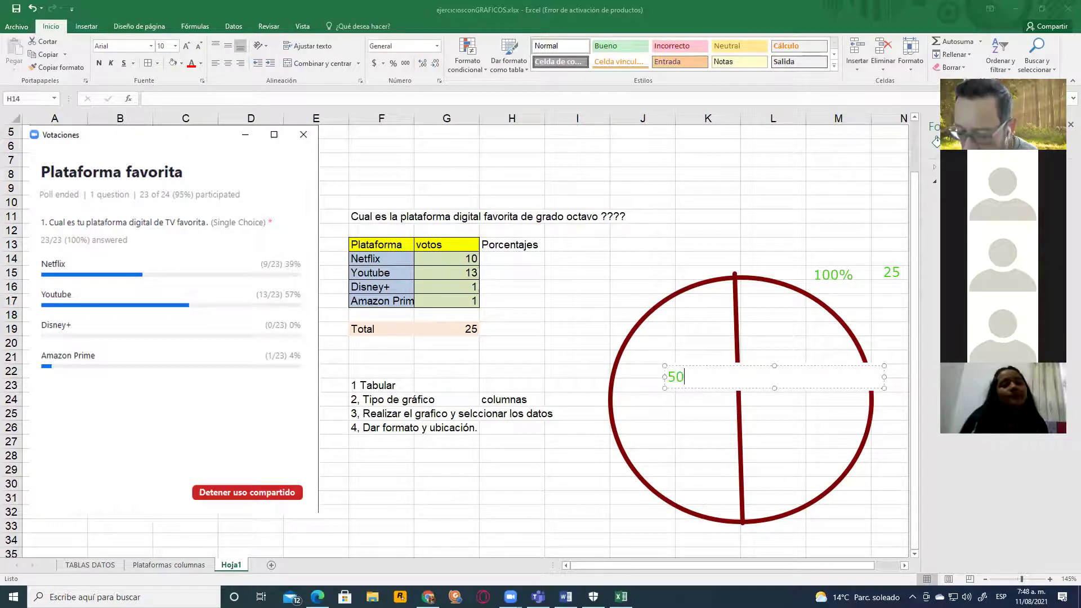
{"action": "type", "text": "%"}
{"action": "left_click", "coordinate": [774, 458]}
{"action": "left_click", "coordinate": [779, 371]}
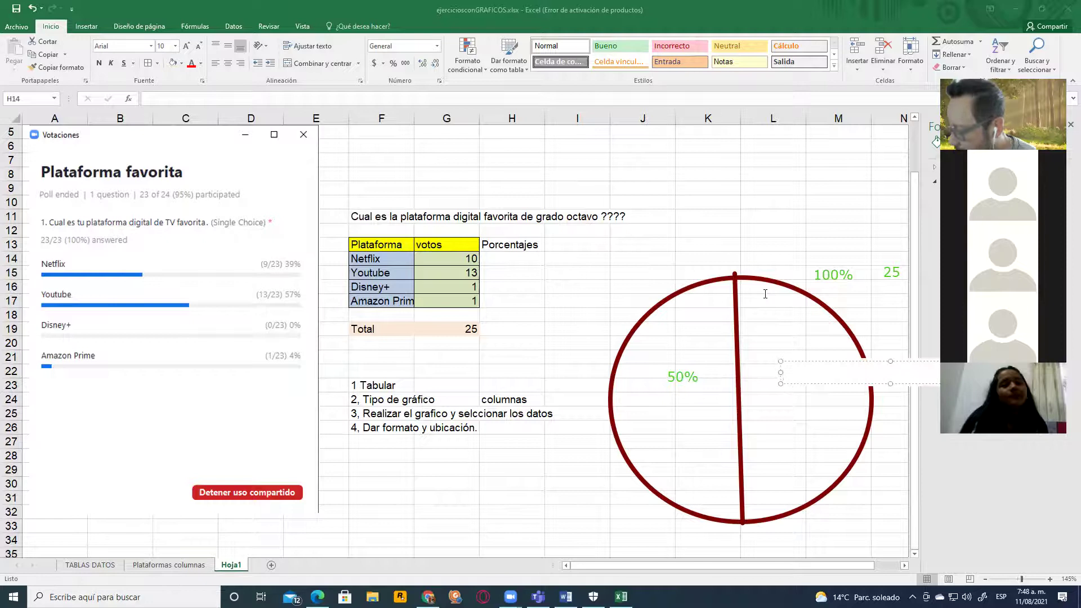
{"action": "type", "text": "50%"}
{"action": "left_click", "coordinate": [768, 377]}
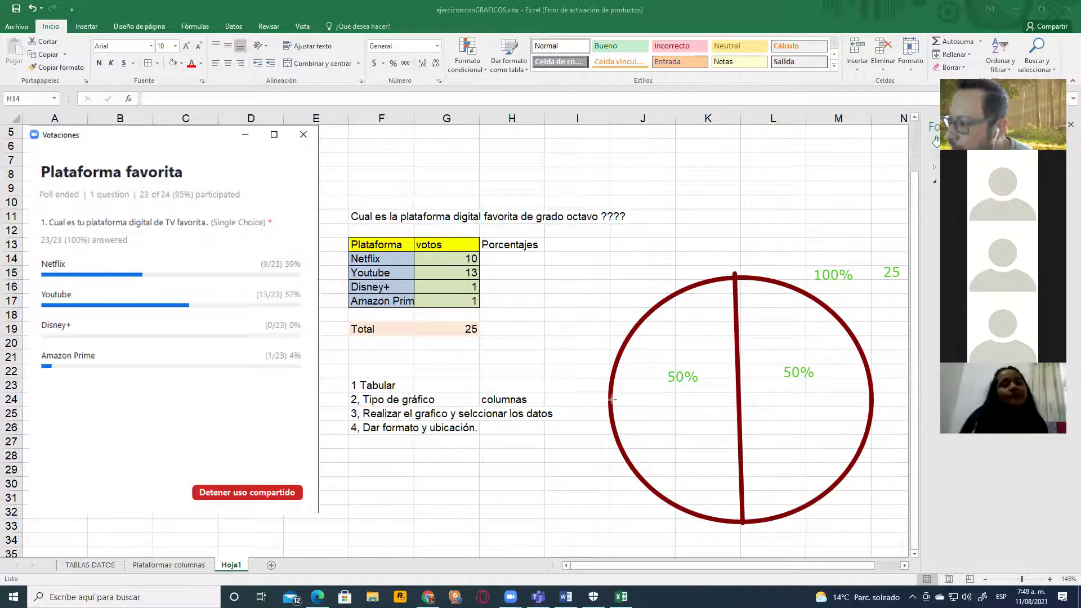
Step: Draw a horizontal line across the circle to form quarters and erase both "50%" labels
{"action": "left_click_drag", "start_coordinate": [609, 401], "coordinate": [871, 397]}
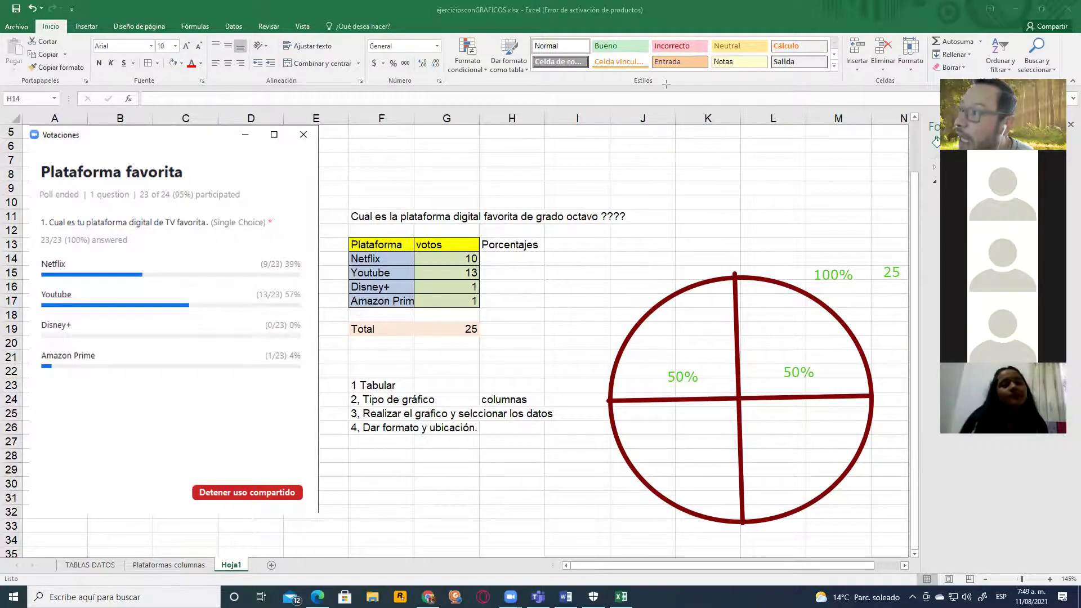
{"action": "left_click", "coordinate": [683, 374]}
{"action": "left_click", "coordinate": [802, 371]}
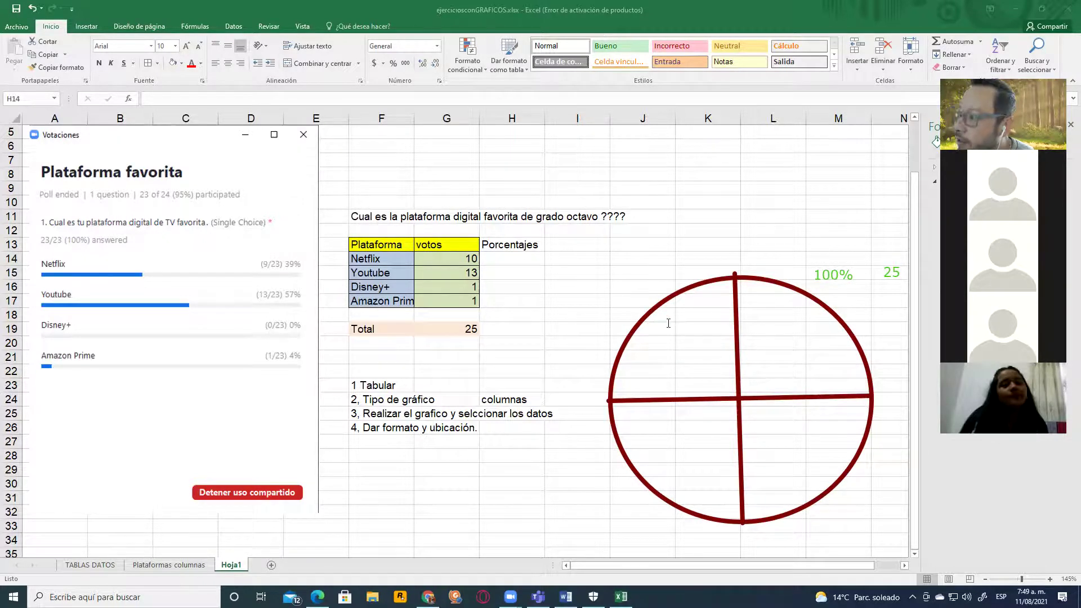
Step: Label the circle's quarters "25%", starting with the two left ones and the upper right one
{"action": "left_click", "coordinate": [680, 352]}
{"action": "type", "text": "25%"}
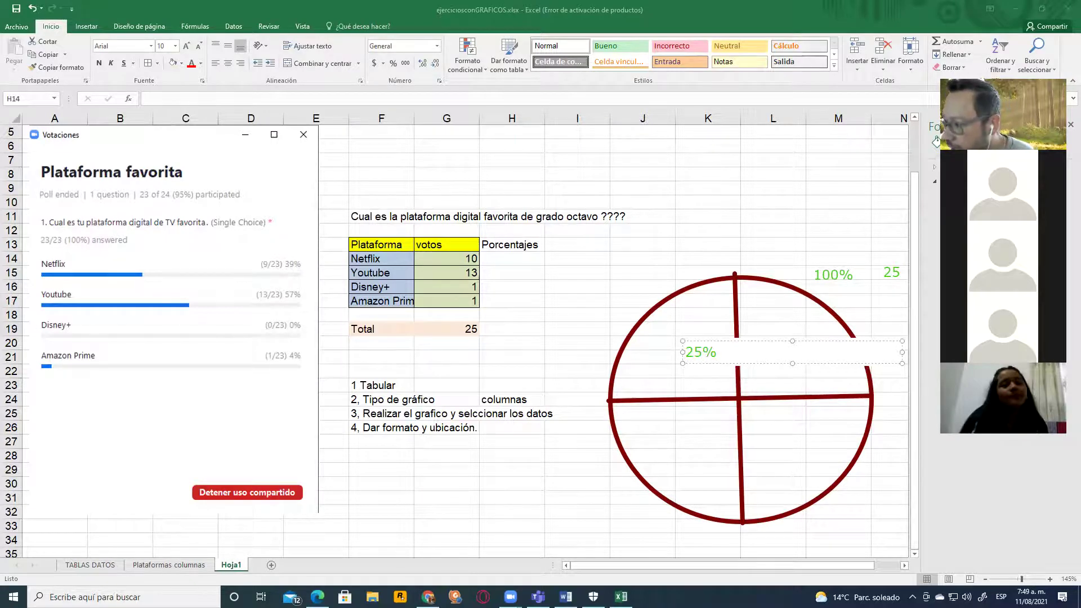
{"action": "left_click", "coordinate": [669, 442]}
{"action": "left_click", "coordinate": [679, 440]}
{"action": "type", "text": "25%"}
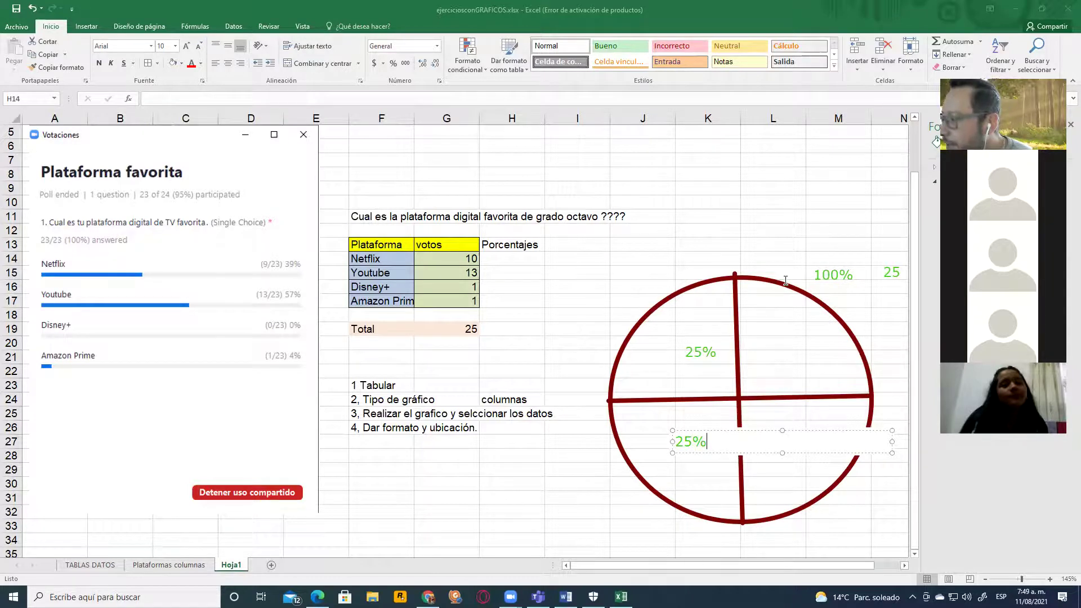
{"action": "left_click", "coordinate": [779, 340]}
{"action": "left_click", "coordinate": [777, 344]}
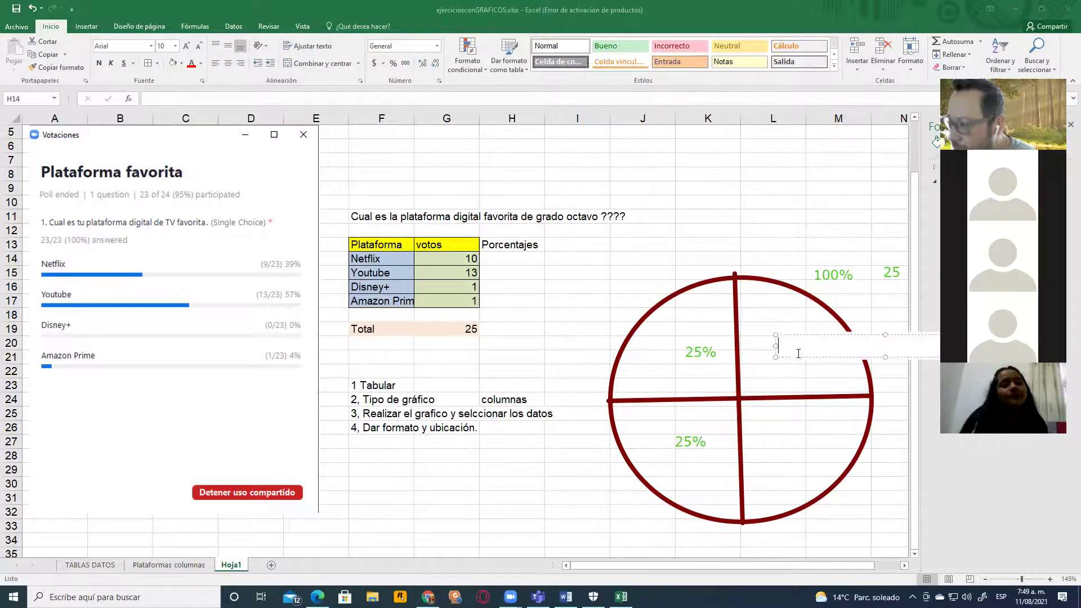
{"action": "type", "text": "25%"}
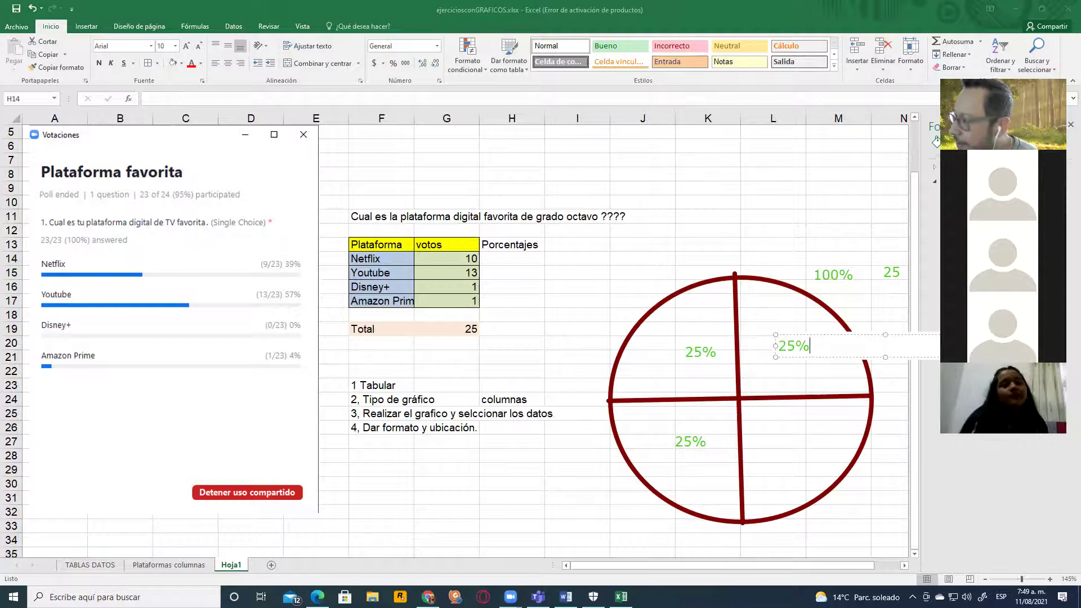
{"action": "left_click", "coordinate": [774, 442]}
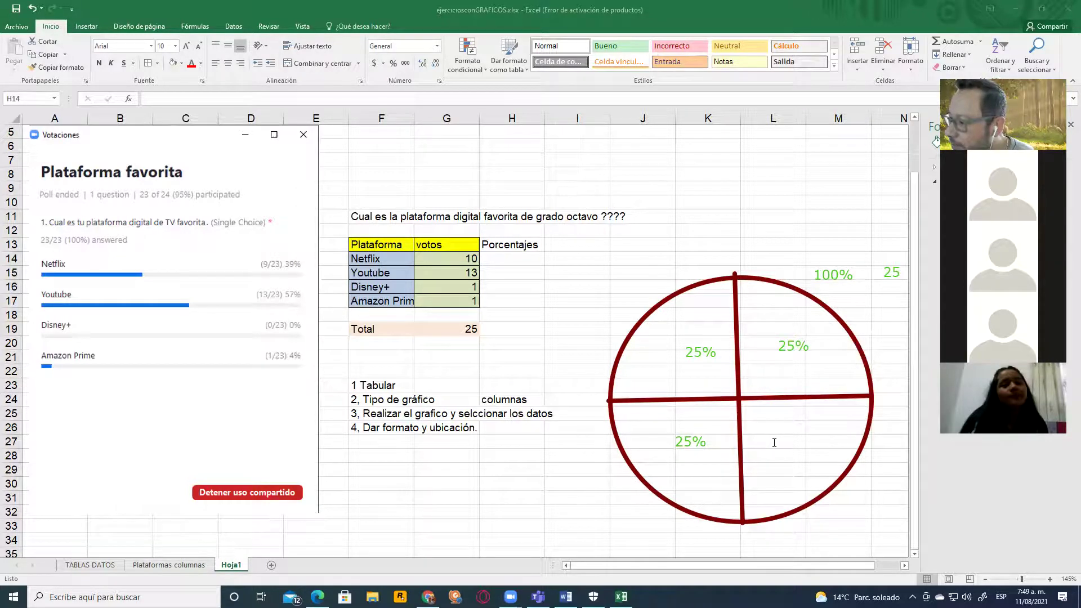
Step: Add a "25%" text annotation inside the lower-right quarter of the drawn circle
{"action": "left_click_drag", "start_coordinate": [777, 431], "coordinate": [996, 454]}
{"action": "type", "text": "25%"}
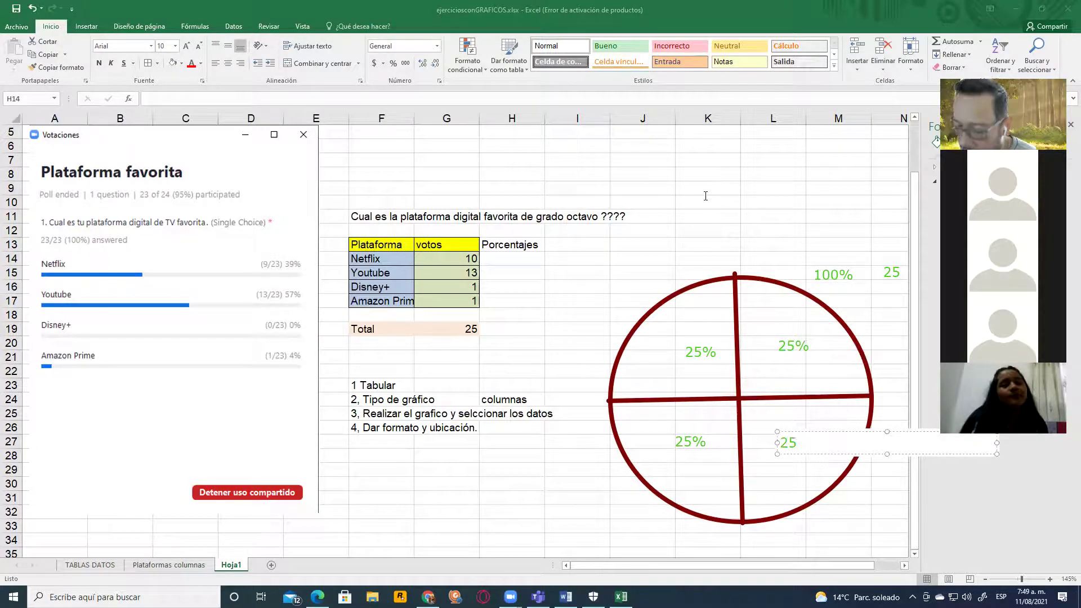
{"action": "left_click", "coordinate": [744, 355]}
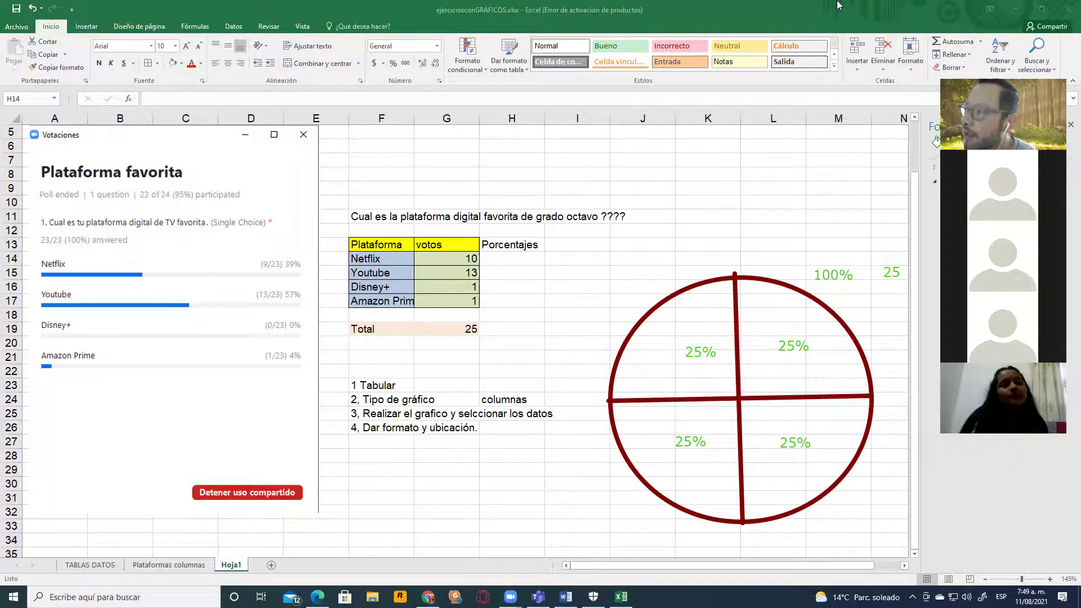
Step: Erase the two dividing lines and the four "25%" labels inside the circle, keeping its outline
{"action": "left_click", "coordinate": [739, 310]}
{"action": "left_click", "coordinate": [697, 354]}
{"action": "left_click", "coordinate": [698, 401]}
{"action": "left_click", "coordinate": [695, 442]}
{"action": "left_click", "coordinate": [780, 443]}
{"action": "left_click", "coordinate": [796, 345]}
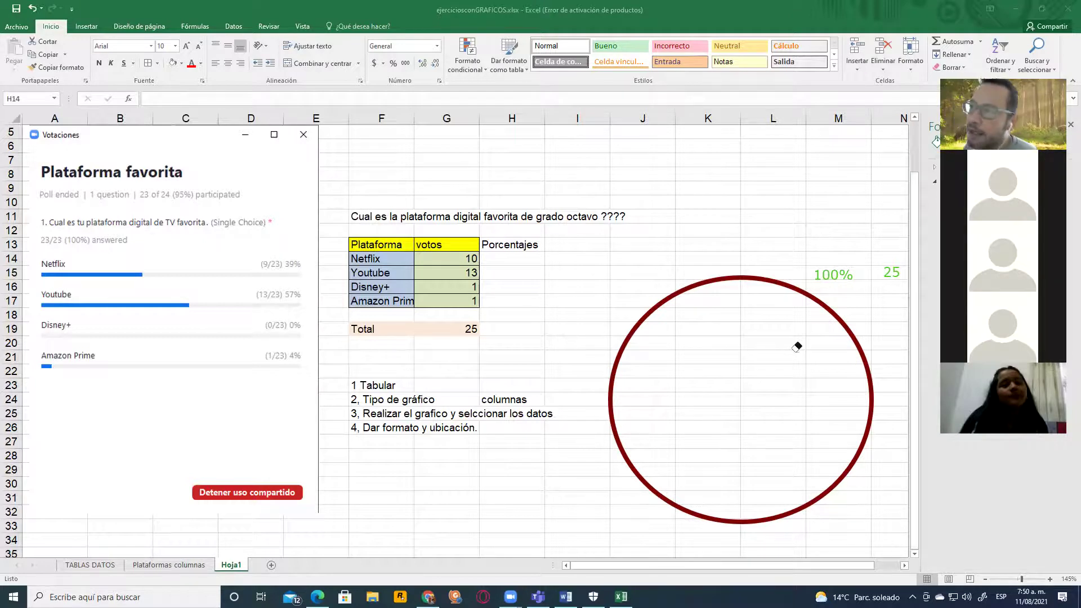
Step: Enter the formula =(G19*100)/G14 in H14 as the Netflix percentage
{"action": "left_click", "coordinate": [493, 262]}
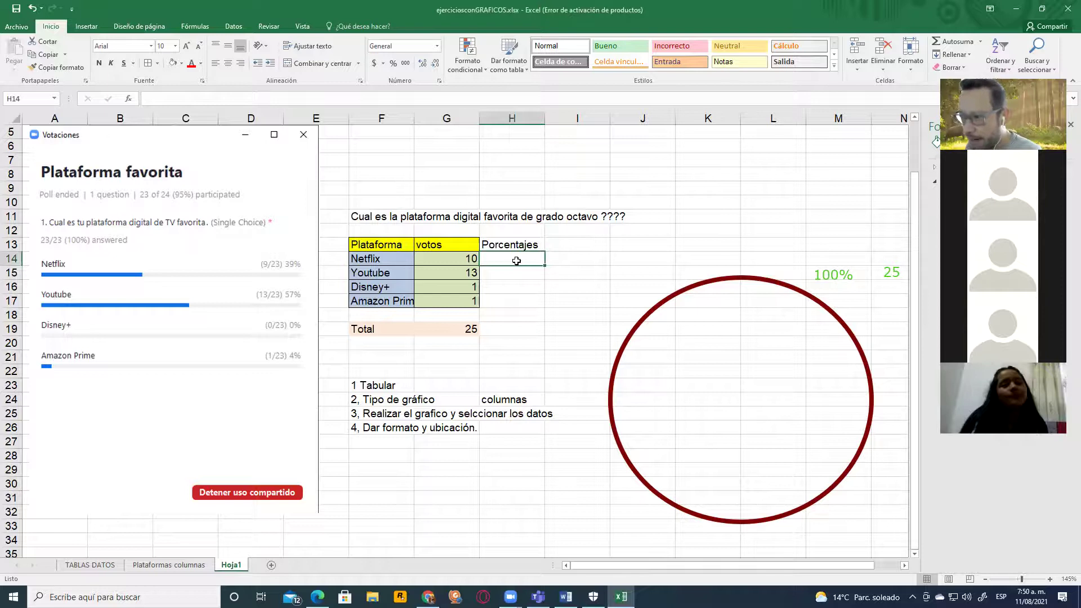
{"action": "type", "text": "="}
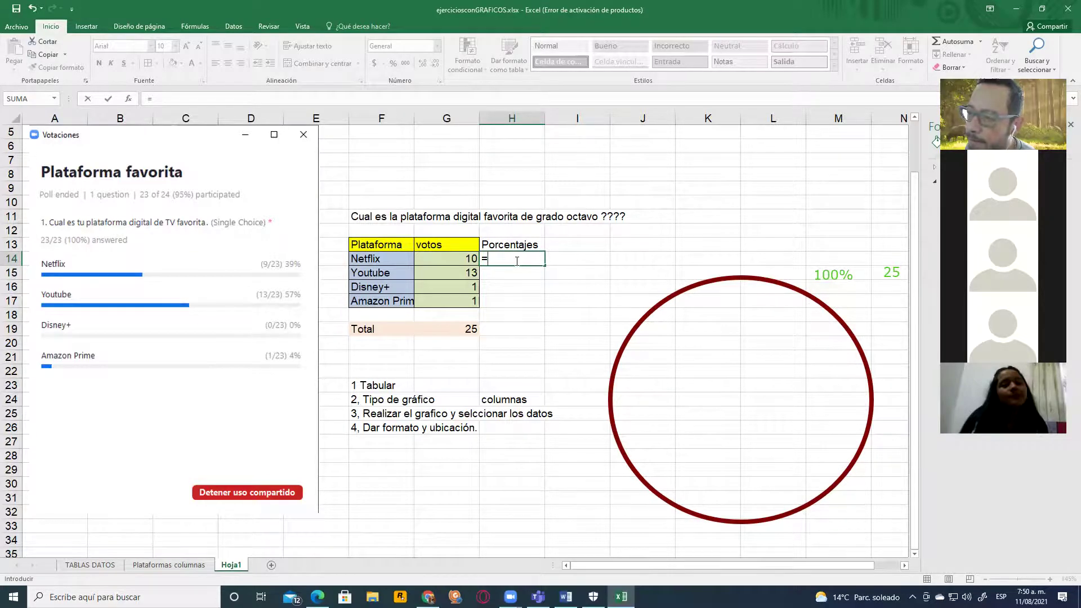
{"action": "type", "text": "("}
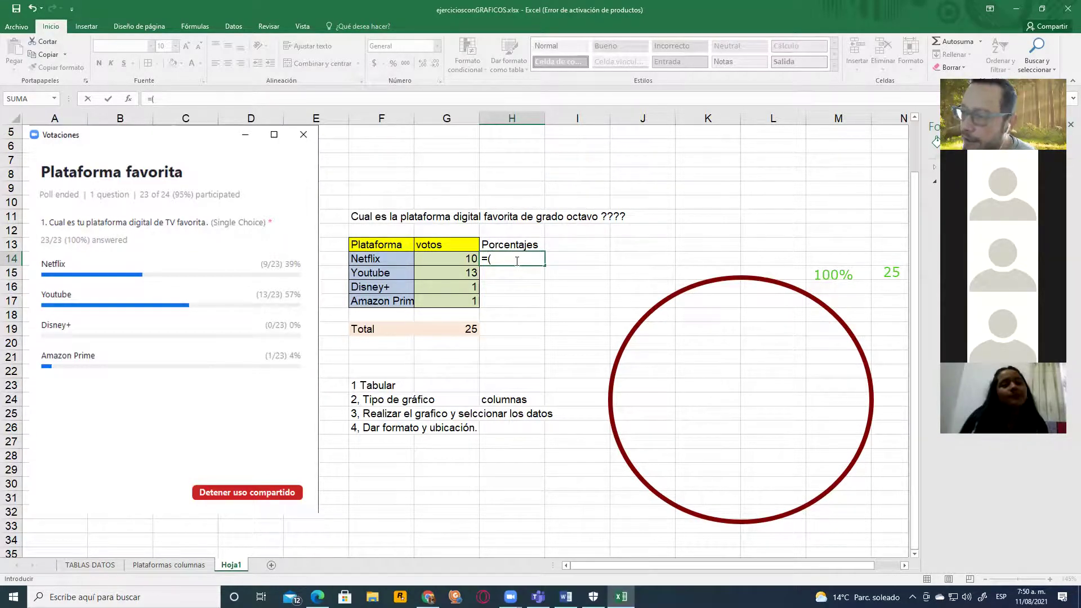
{"action": "left_click", "coordinate": [456, 329]}
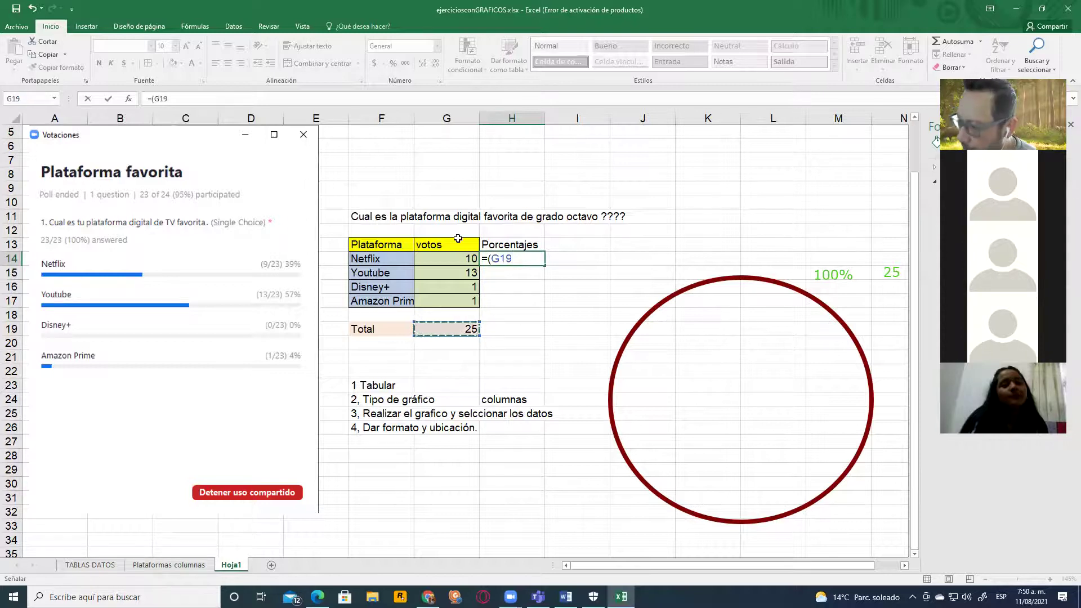
{"action": "type", "text": "*100="}
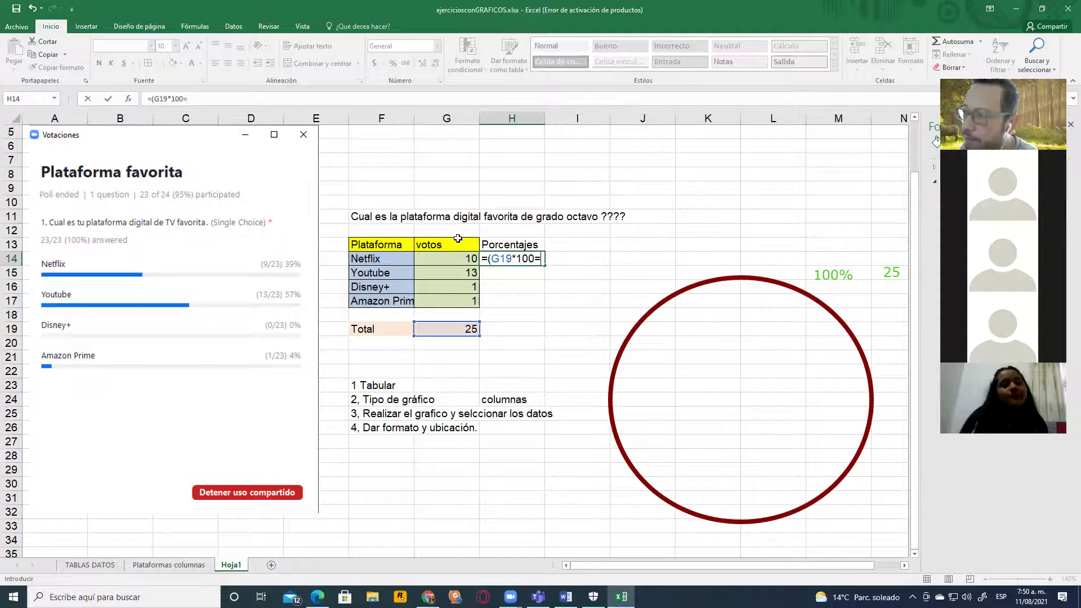
{"action": "key", "text": "BackSpace"}
{"action": "type", "text": ")"}
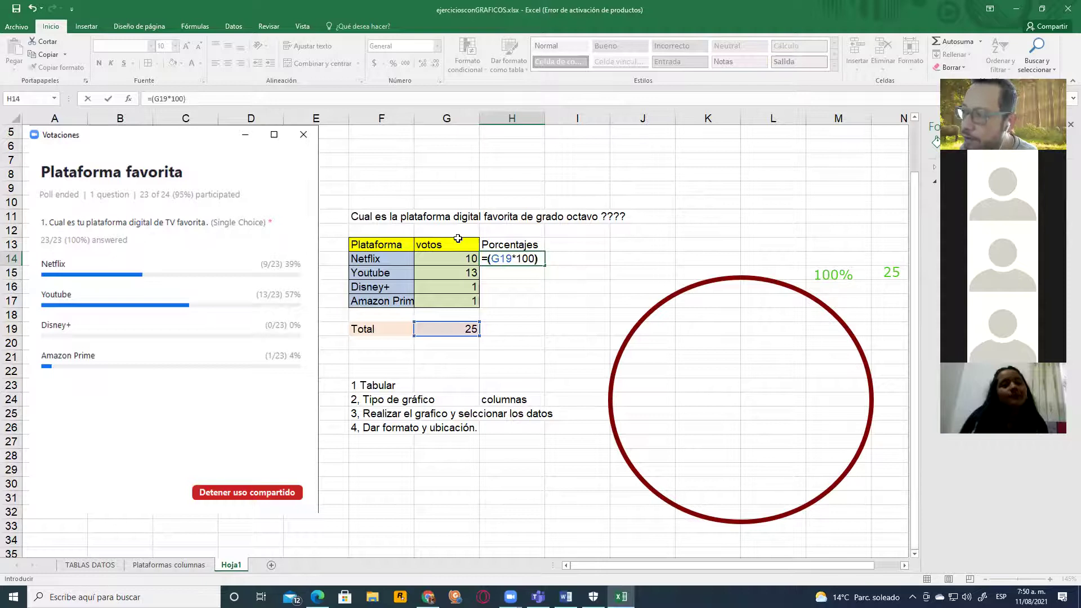
{"action": "type", "text": "/"}
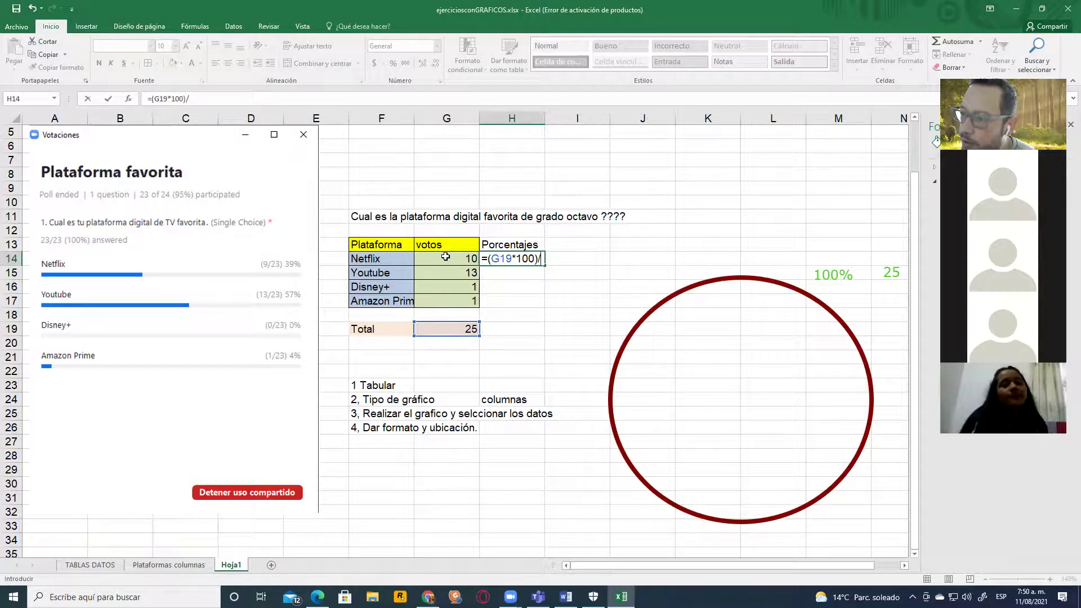
{"action": "type", "text": "10"}
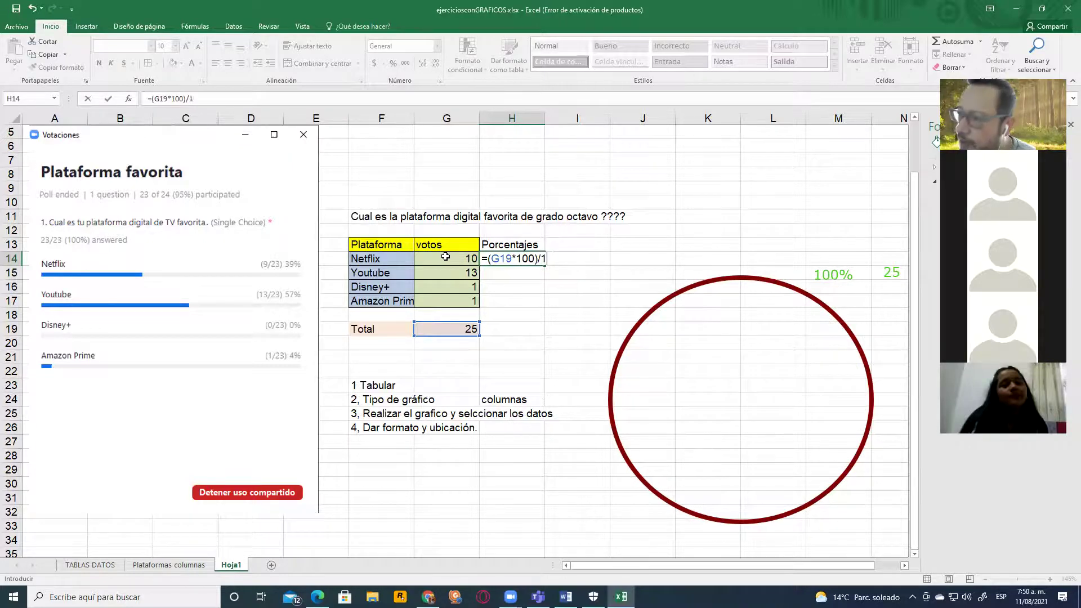
{"action": "key", "text": "BackSpace"}
{"action": "key", "text": "BackSpace"}
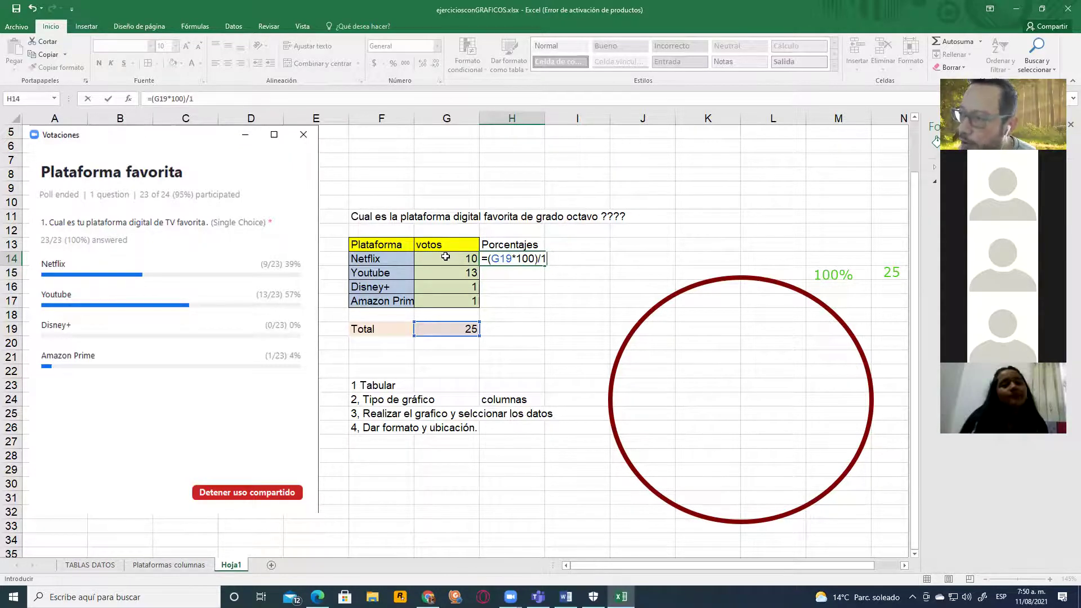
{"action": "left_click", "coordinate": [445, 257]}
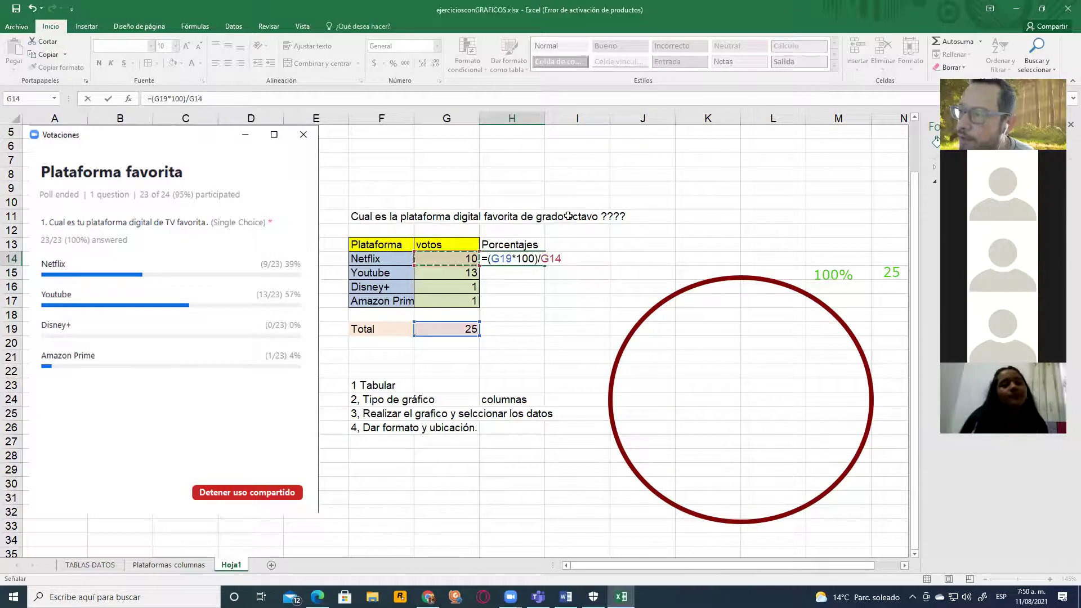
{"action": "key", "text": "Return"}
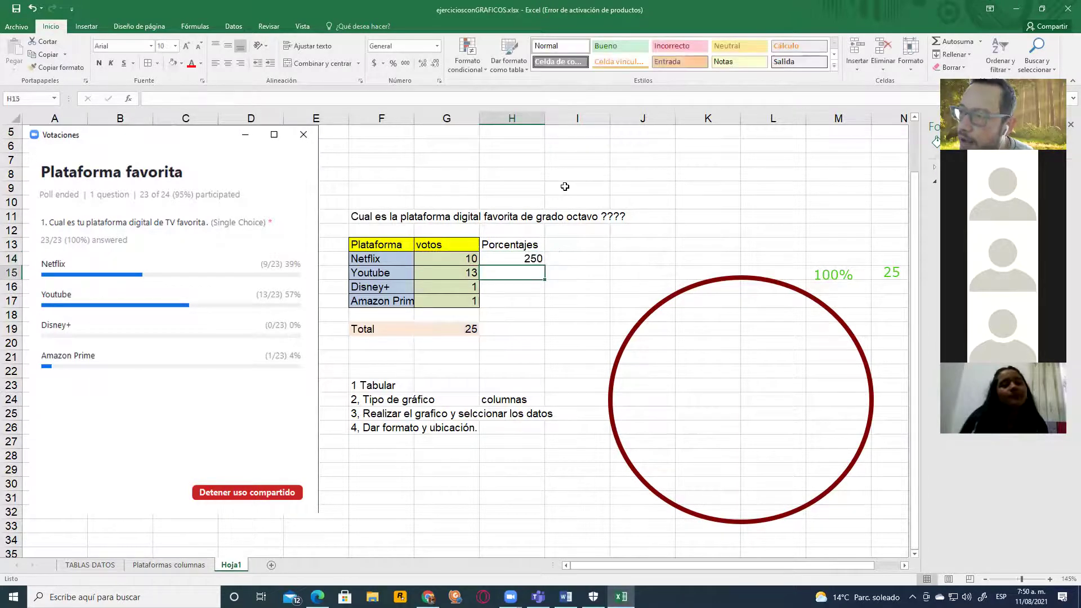
Step: Change the reference inside the parentheses of the H14 formula to G14
{"action": "left_click", "coordinate": [524, 258]}
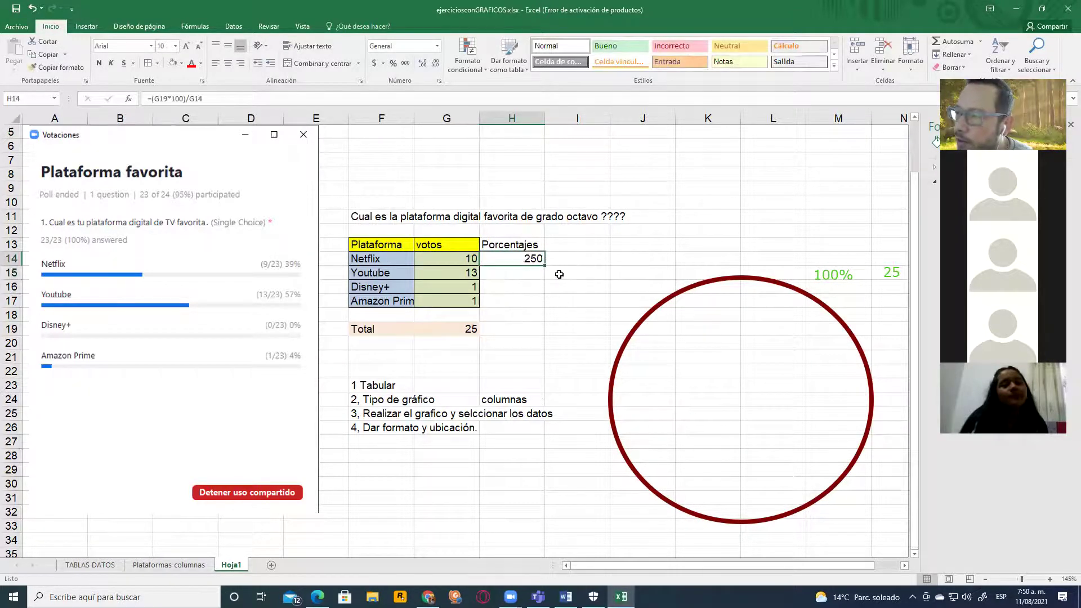
{"action": "left_click_drag", "start_coordinate": [540, 265], "coordinate": [518, 261]}
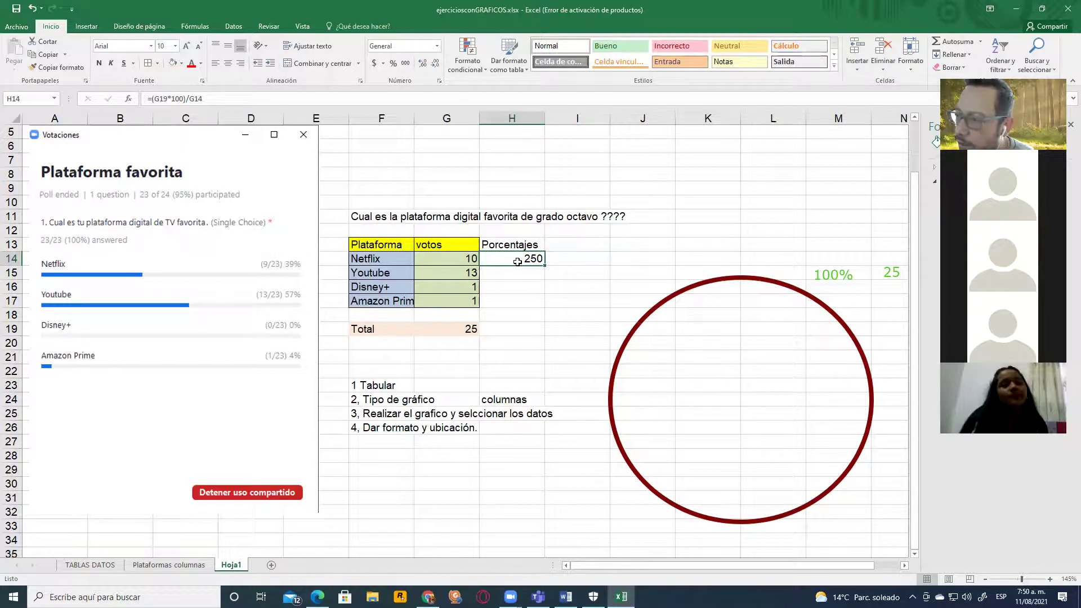
{"action": "left_click", "coordinate": [166, 100]}
{"action": "key", "text": "BackSpace"}
{"action": "key", "text": "BackSpace"}
{"action": "key", "text": "BackSpace"}
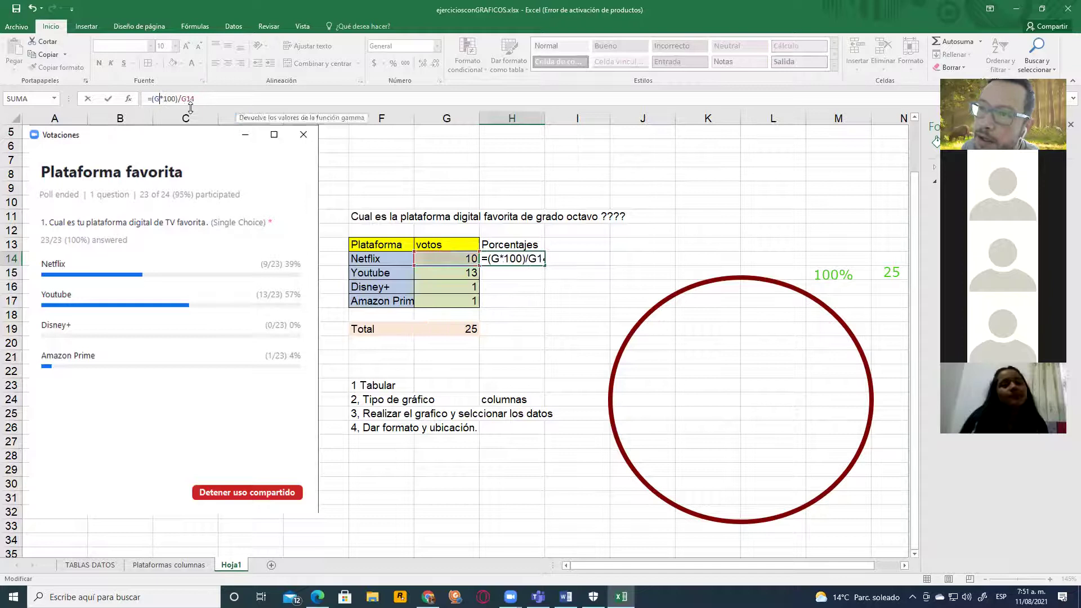
{"action": "left_click", "coordinate": [444, 260]}
Step: Change the divisor of the H14 formula to G19, giving =(G14*100)/G19
{"action": "left_click", "coordinate": [208, 103]}
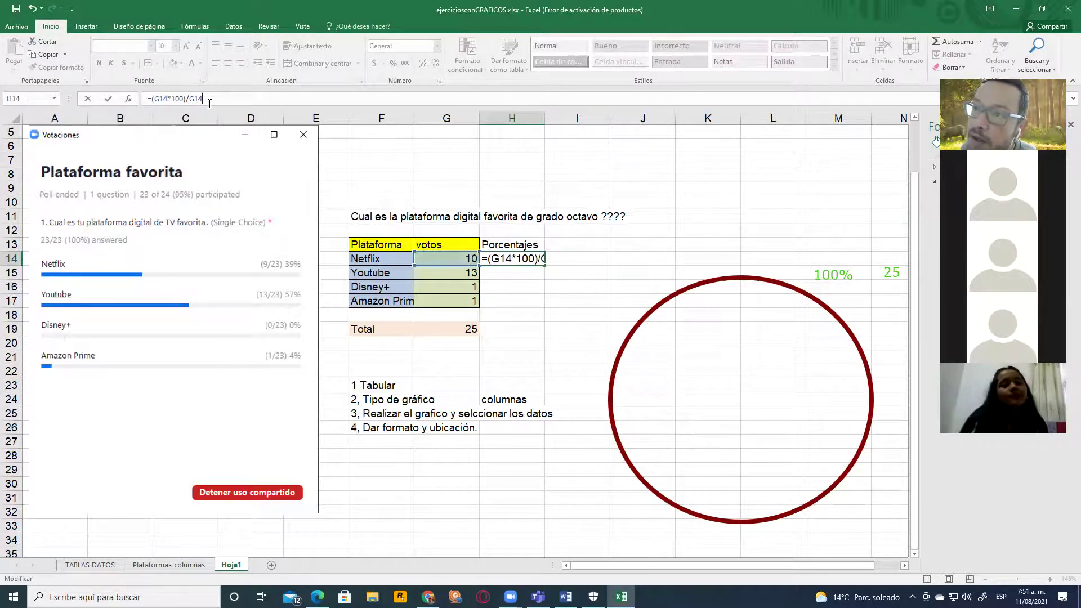
{"action": "key", "text": "BackSpace"}
{"action": "key", "text": "BackSpace"}
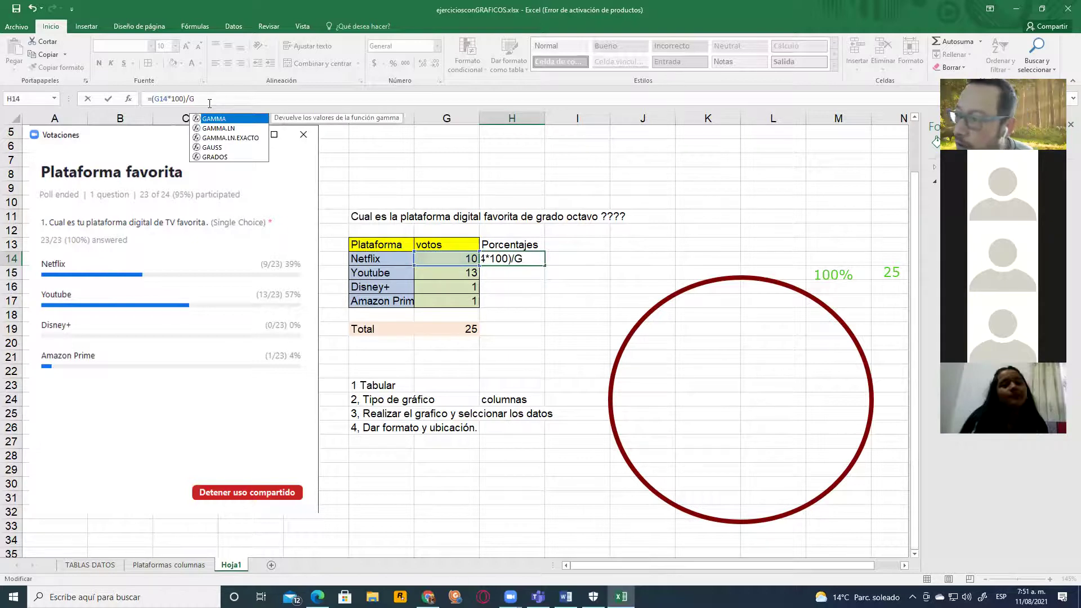
{"action": "left_click", "coordinate": [449, 329]}
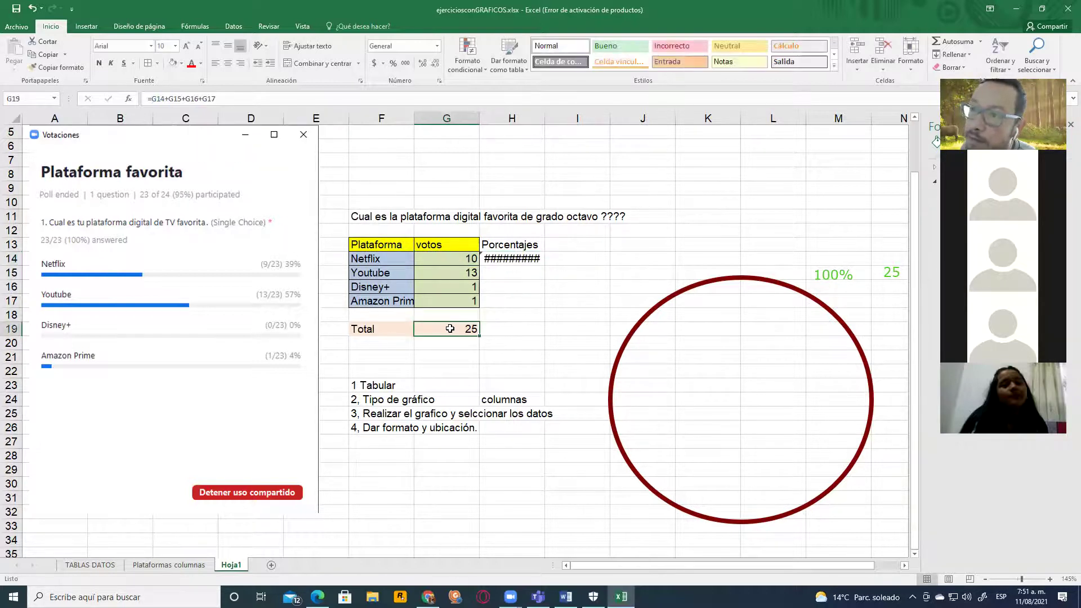
{"action": "left_click", "coordinate": [489, 257]}
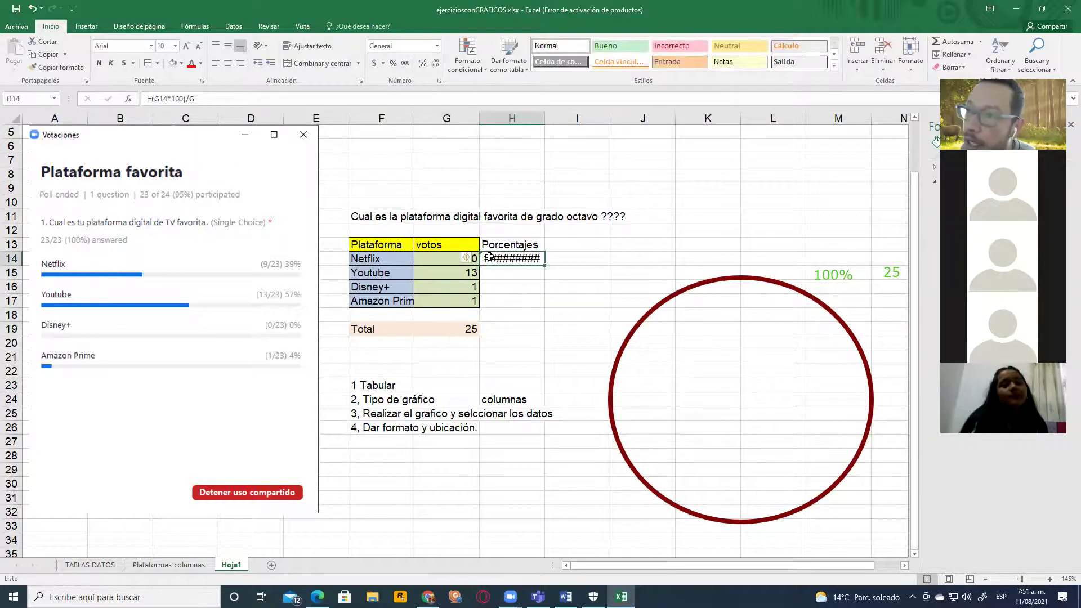
{"action": "left_click", "coordinate": [219, 99]}
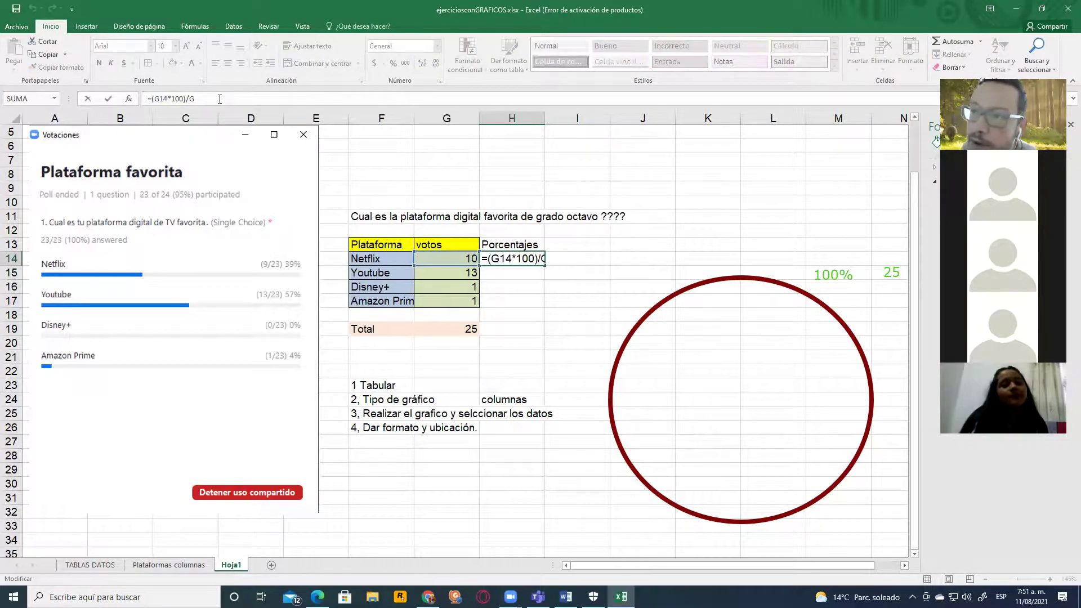
{"action": "type", "text": "19"}
{"action": "key", "text": "Return"}
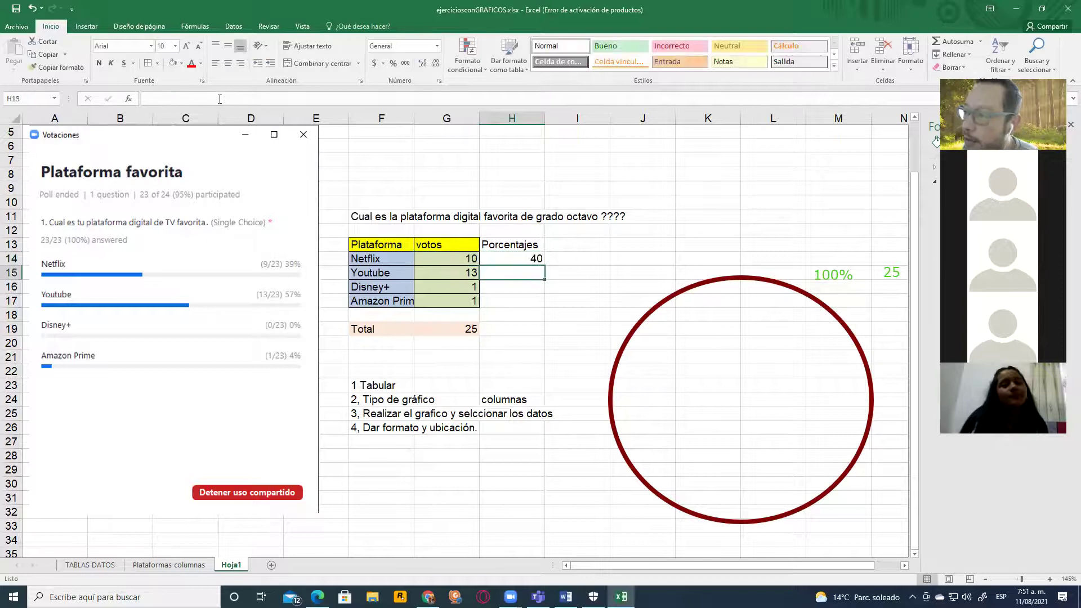
Step: Try to fill the H14 formula down through H17 with the relative G19 reference
{"action": "left_click", "coordinate": [501, 257]}
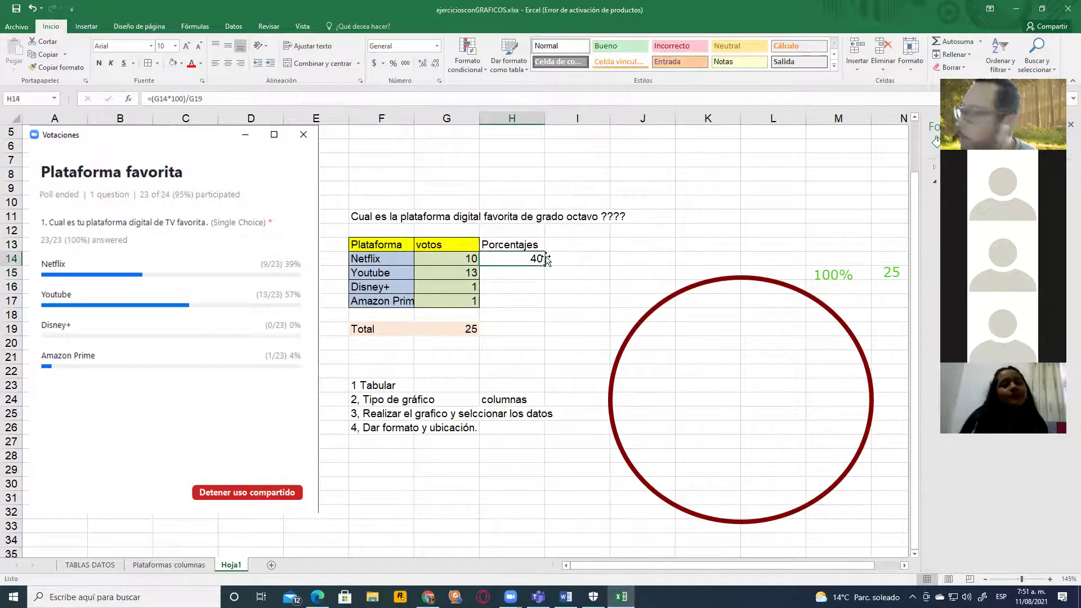
{"action": "left_click_drag", "start_coordinate": [545, 265], "coordinate": [539, 304]}
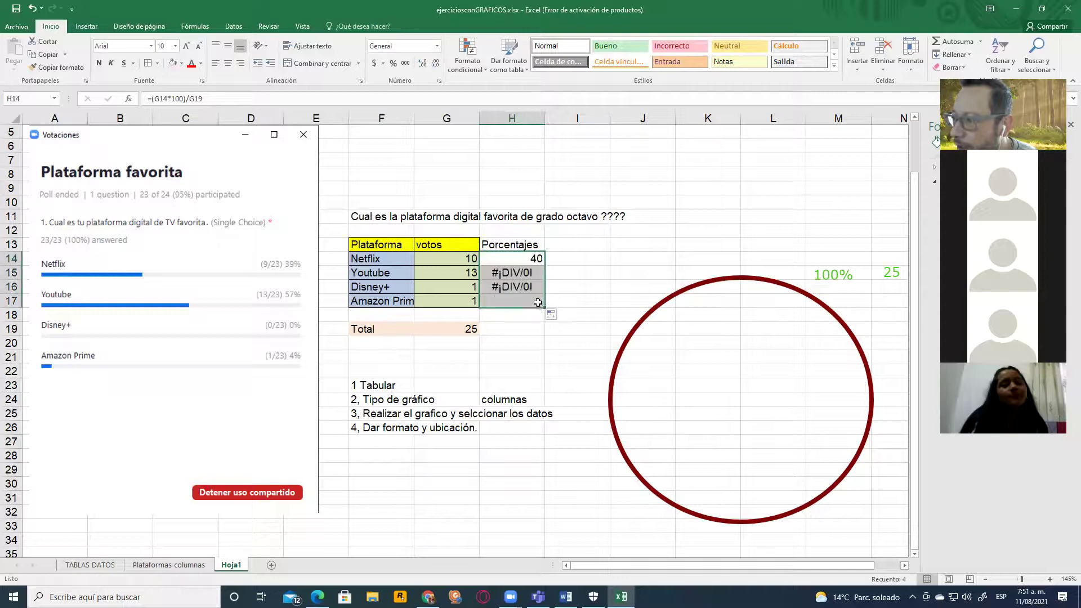
Step: Make the divisor in H14 the absolute reference $G$19, fill the formula down through H17, and check the copied formulas
{"action": "left_click", "coordinate": [539, 264]}
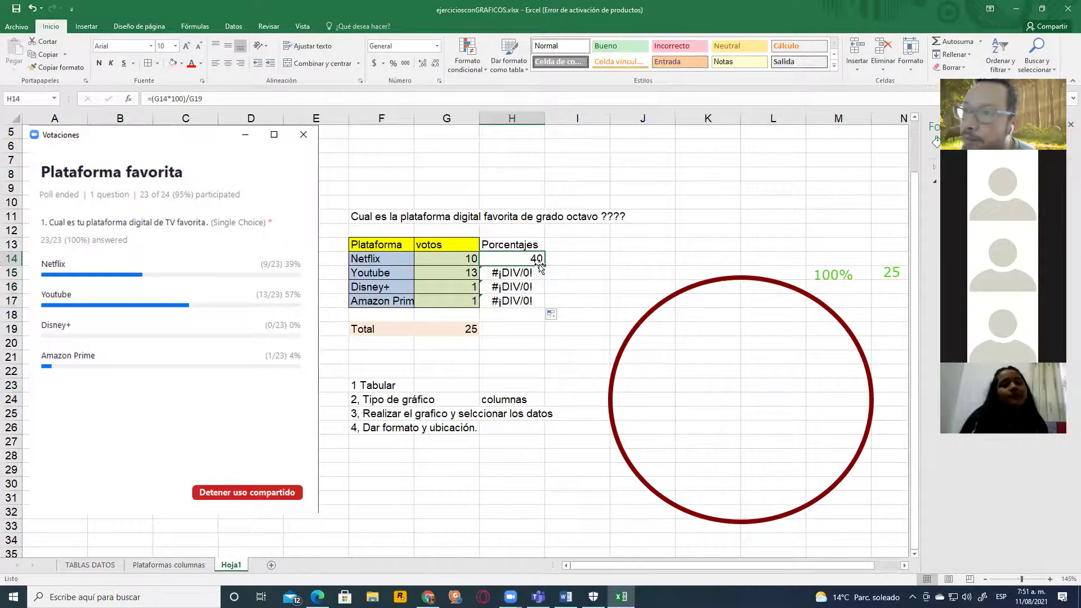
{"action": "left_click", "coordinate": [191, 99]}
{"action": "type", "text": "$G$"}
{"action": "key", "text": "Return"}
{"action": "key", "text": "Up"}
{"action": "left_click_drag", "start_coordinate": [544, 265], "coordinate": [542, 315]}
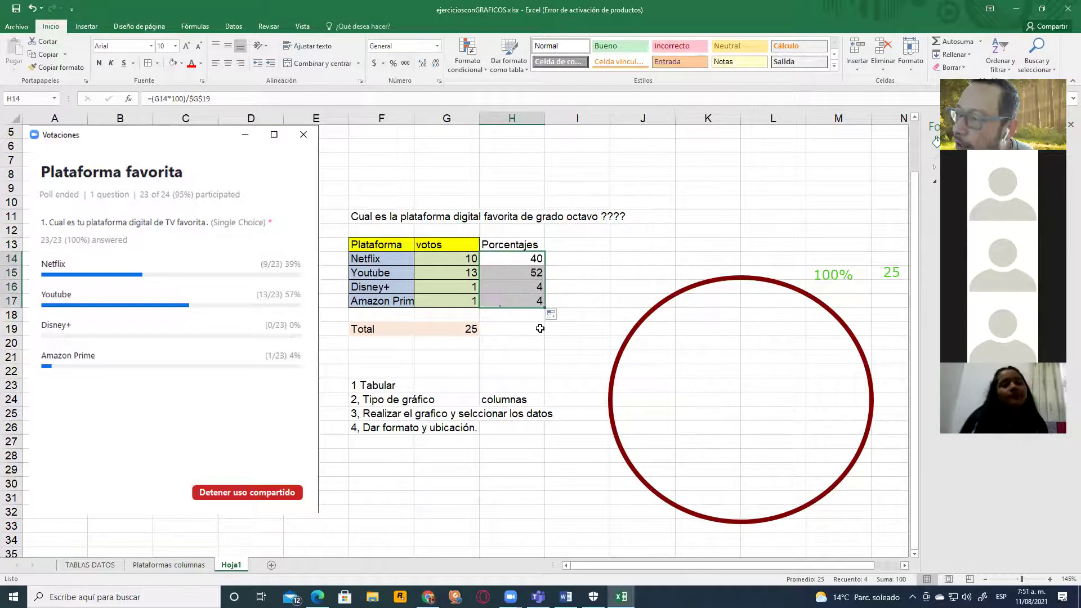
{"action": "left_click", "coordinate": [572, 289]}
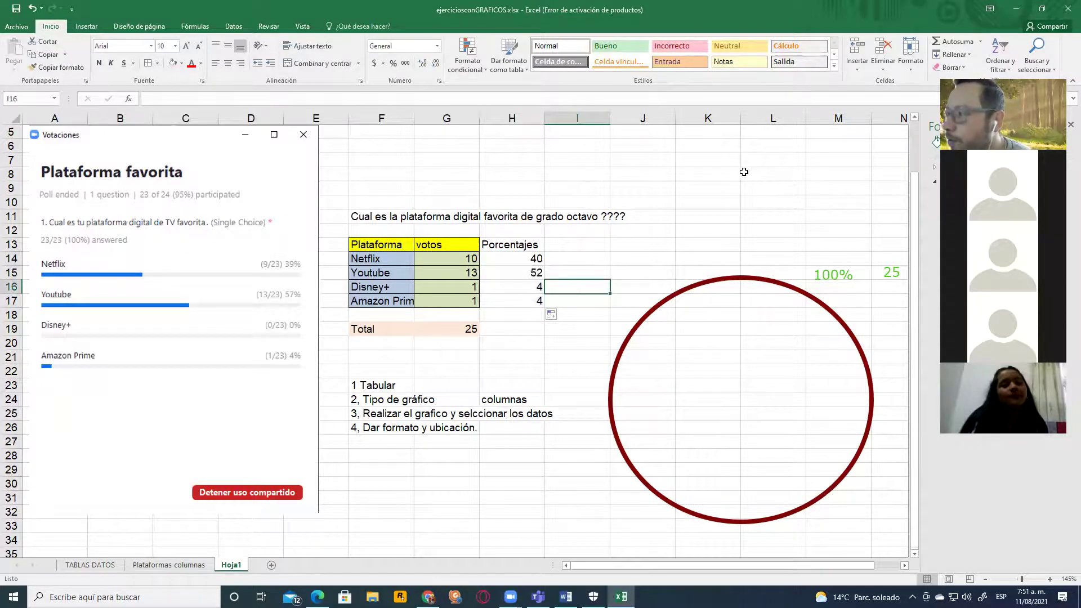
{"action": "left_click", "coordinate": [521, 270]}
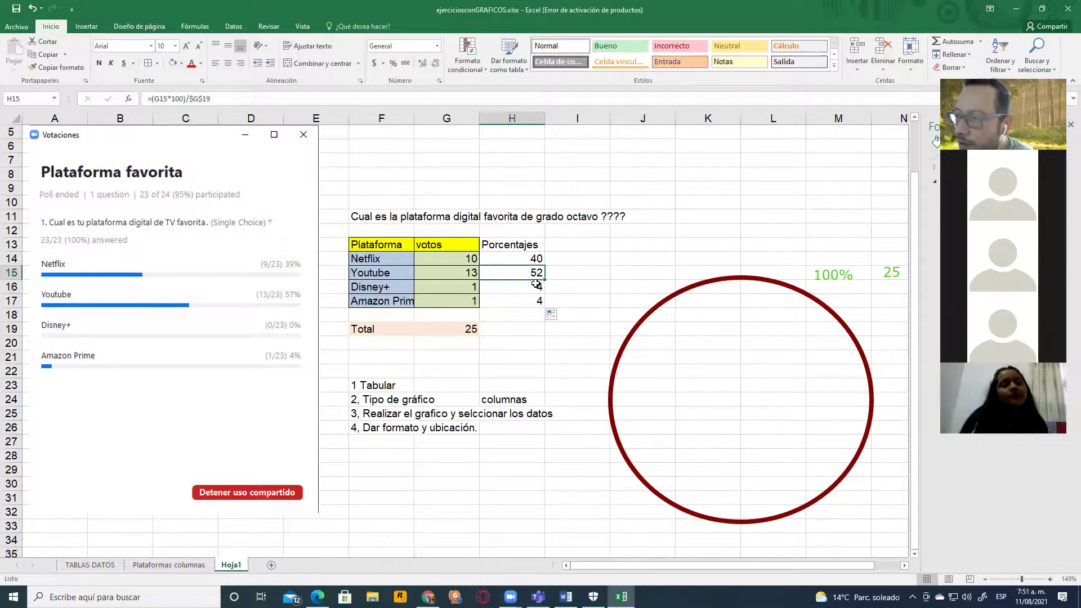
{"action": "left_click", "coordinate": [536, 285]}
{"action": "left_click", "coordinate": [534, 299]}
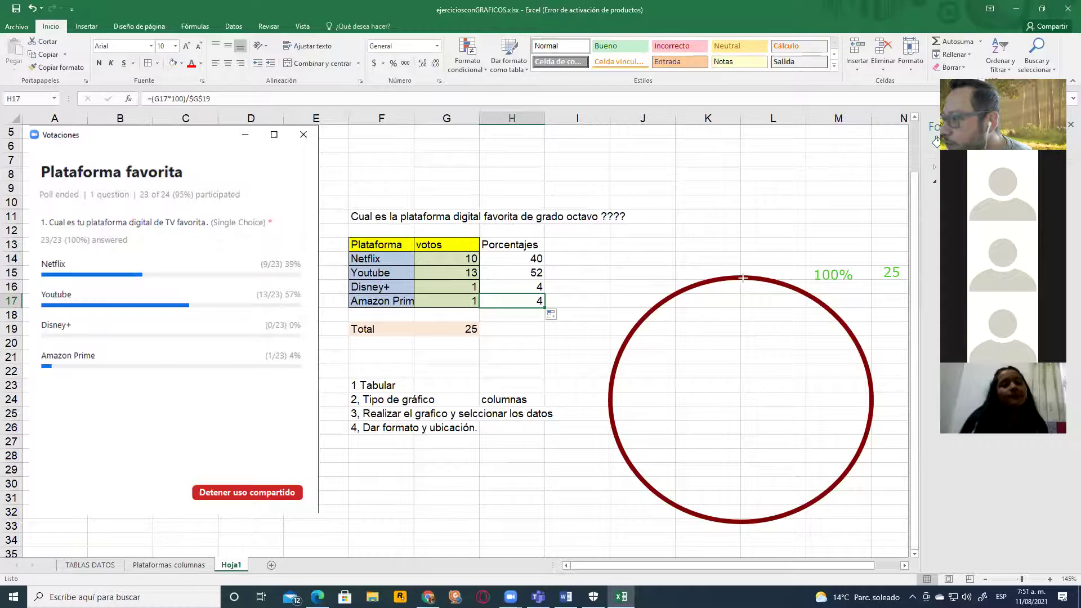
Step: Divide the circle into two sectors with straight lines from its centre to the top edge and to the lower-right edge
{"action": "left_click_drag", "start_coordinate": [734, 276], "coordinate": [742, 521]}
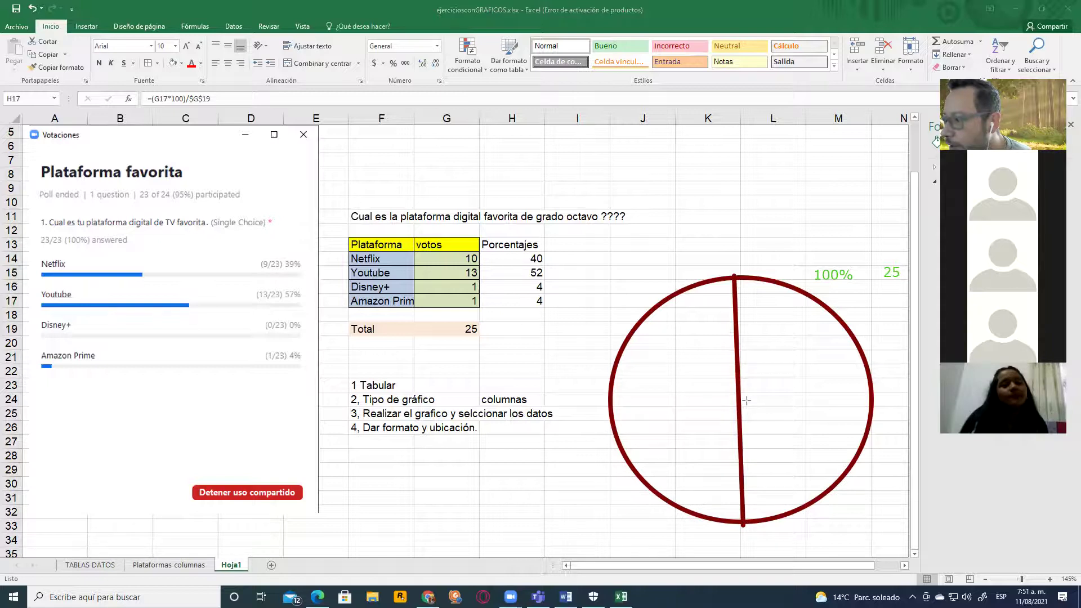
{"action": "left_click_drag", "start_coordinate": [736, 390], "coordinate": [792, 511]}
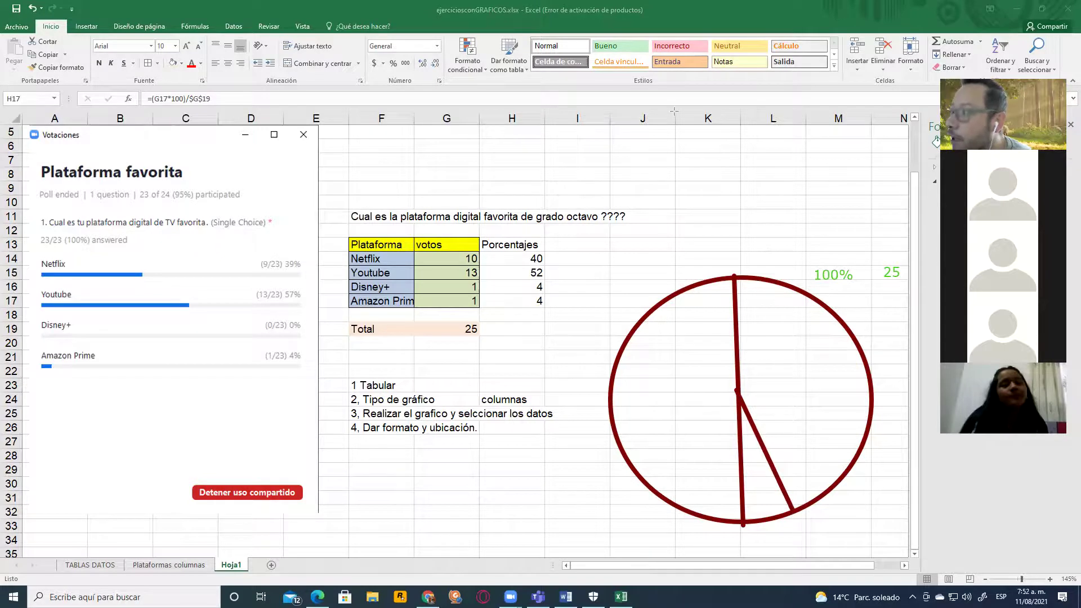
{"action": "left_click", "coordinate": [743, 461]}
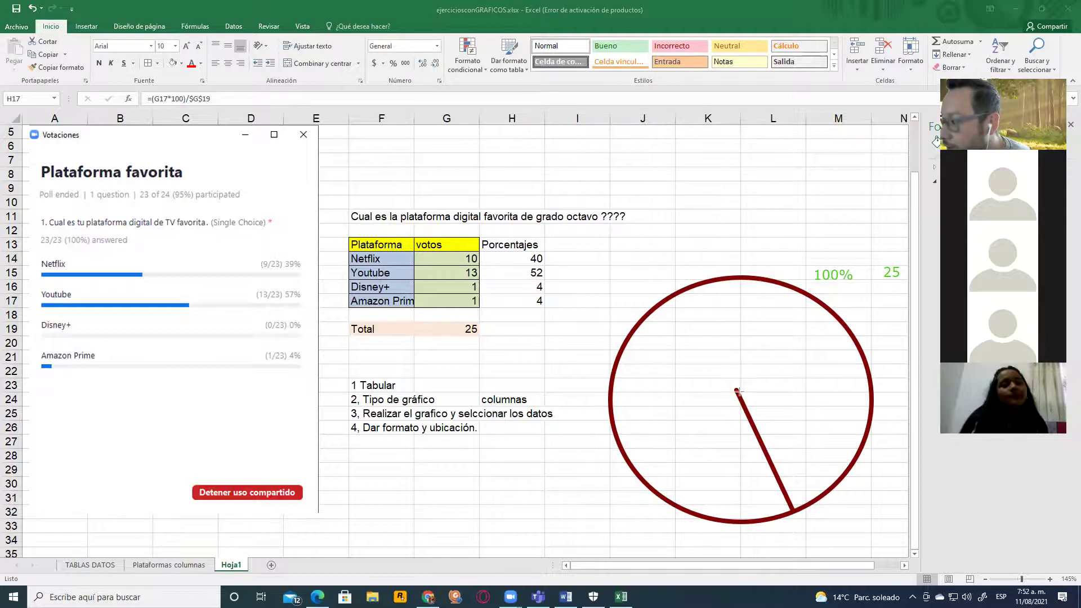
{"action": "left_click_drag", "start_coordinate": [737, 391], "coordinate": [739, 276]}
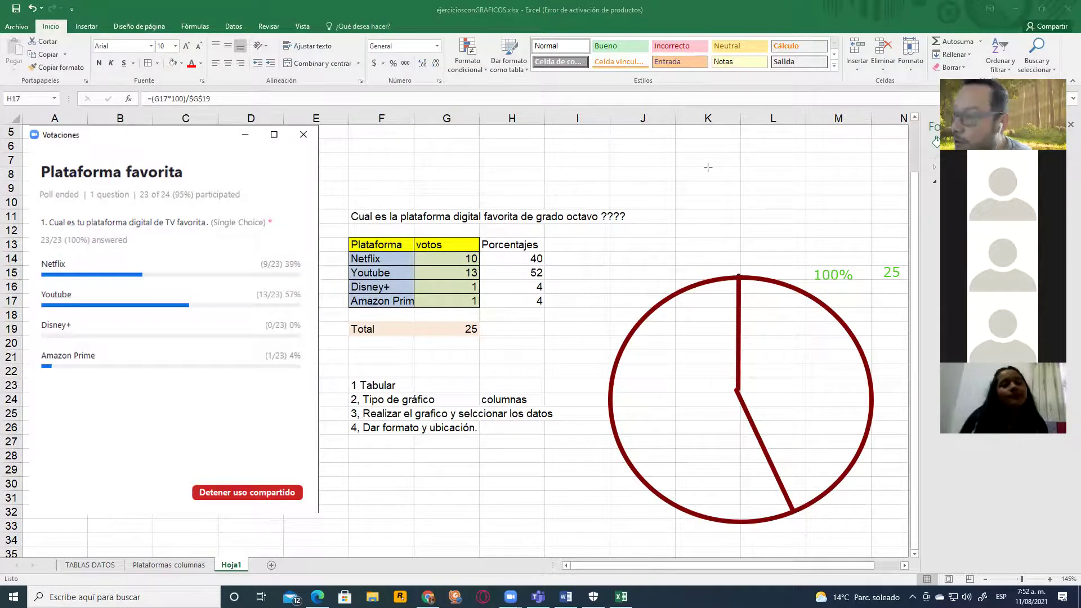
Step: Label the large sector between the vertical and lower-right lines of the drawn circle "netflix"
{"action": "left_click", "coordinate": [764, 377]}
{"action": "type", "text": "n"}
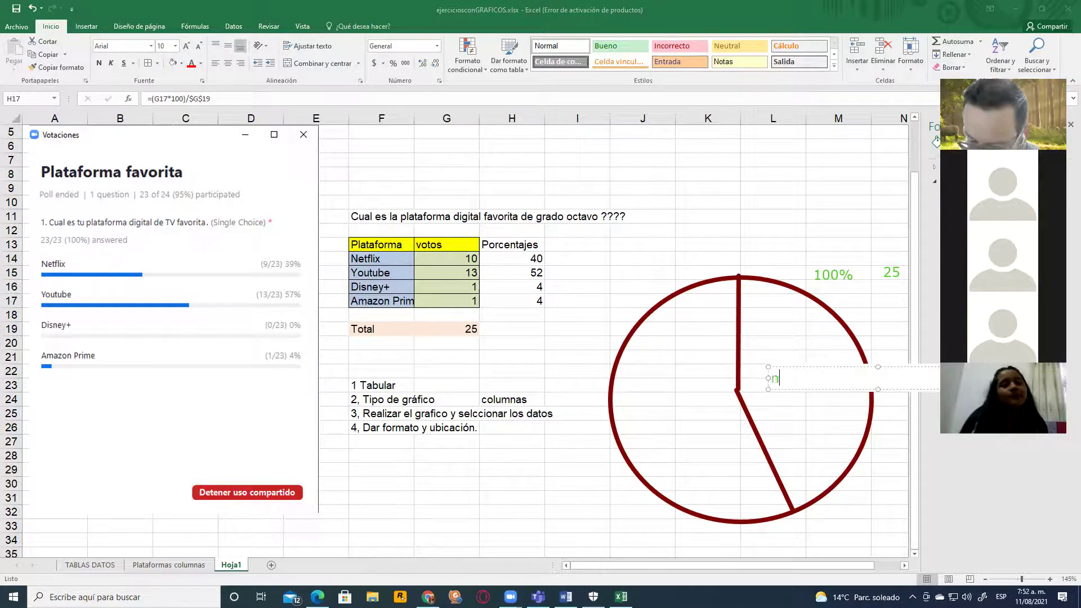
{"action": "type", "text": "etflix"}
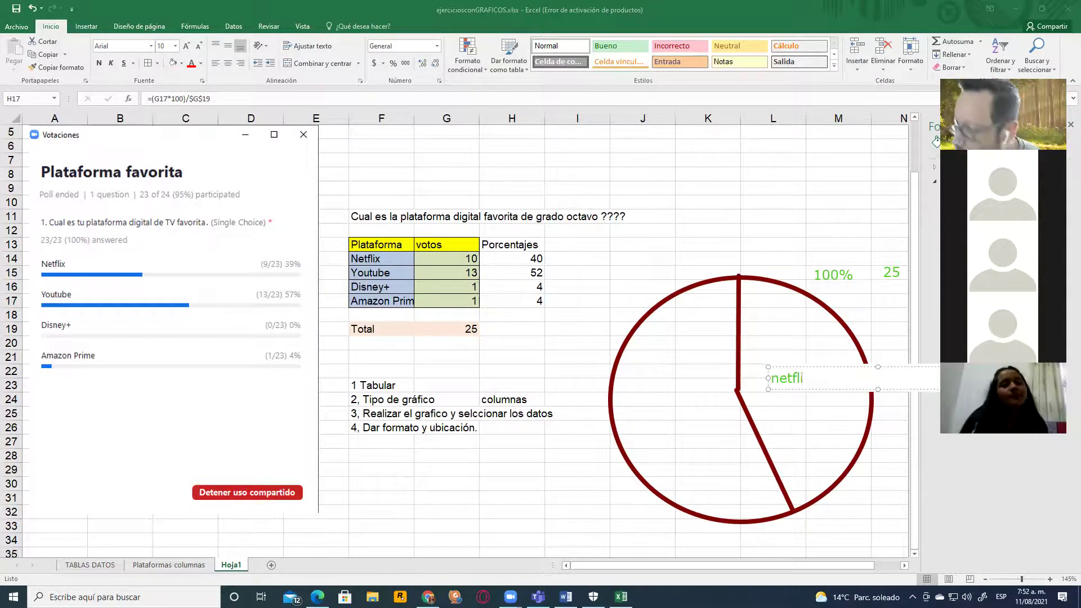
{"action": "left_click", "coordinate": [720, 410]}
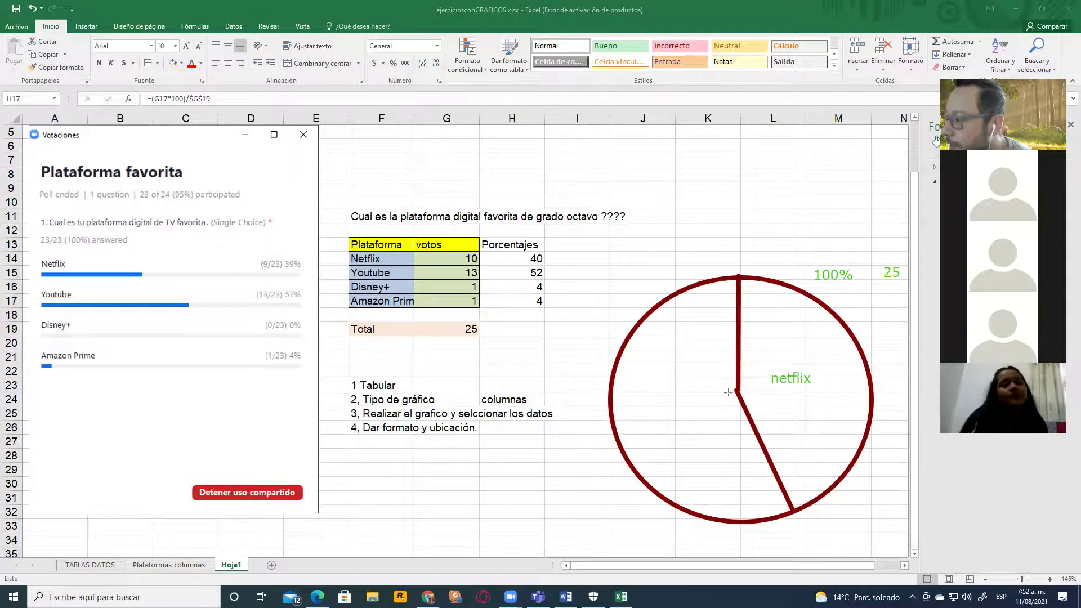
Step: Draw a straight line from the circle's centre to its upper-left edge and label the largest sector "youtube"
{"action": "mouse_move", "coordinate": [735, 391]}
{"action": "left_mouse_down"}
{"action": "mouse_move", "coordinate": [727, 354]}
{"action": "mouse_move", "coordinate": [685, 288]}
{"action": "left_mouse_up"}
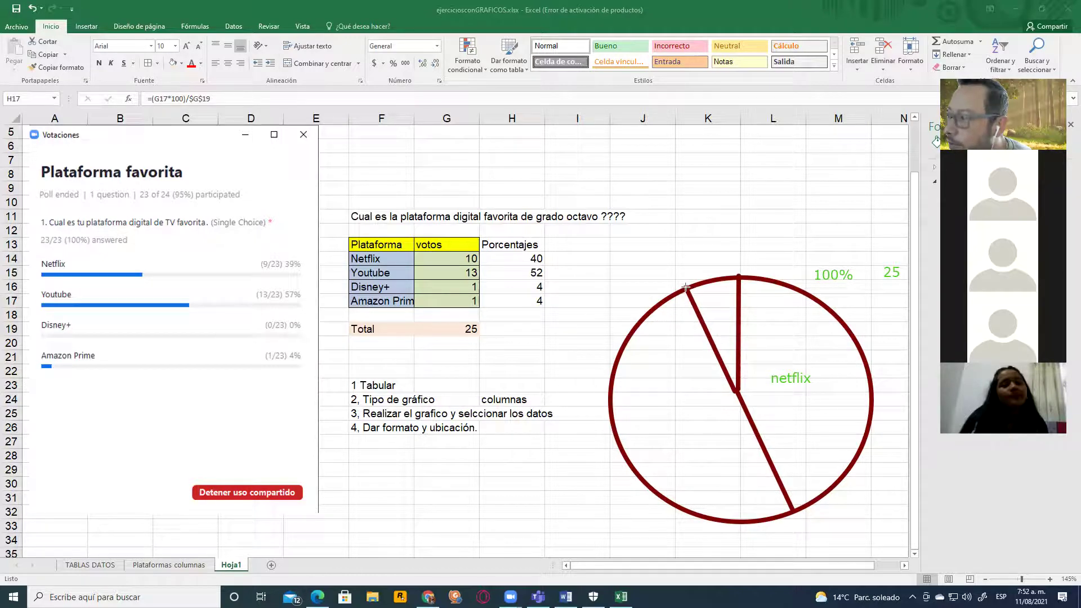
{"action": "key", "text": "ctrl+z"}
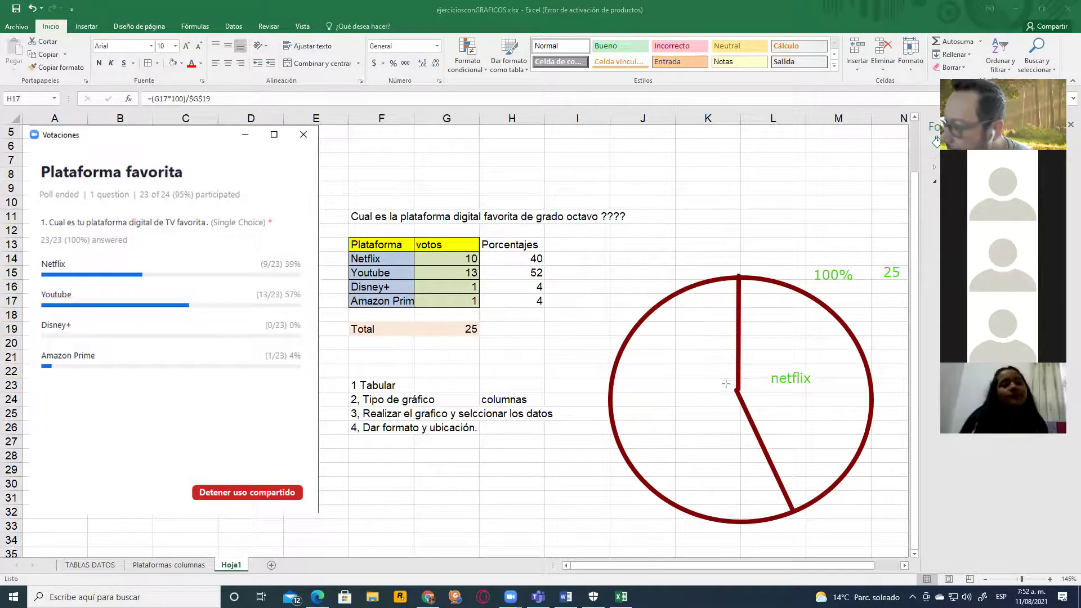
{"action": "left_click_drag", "start_coordinate": [737, 388], "coordinate": [688, 286]}
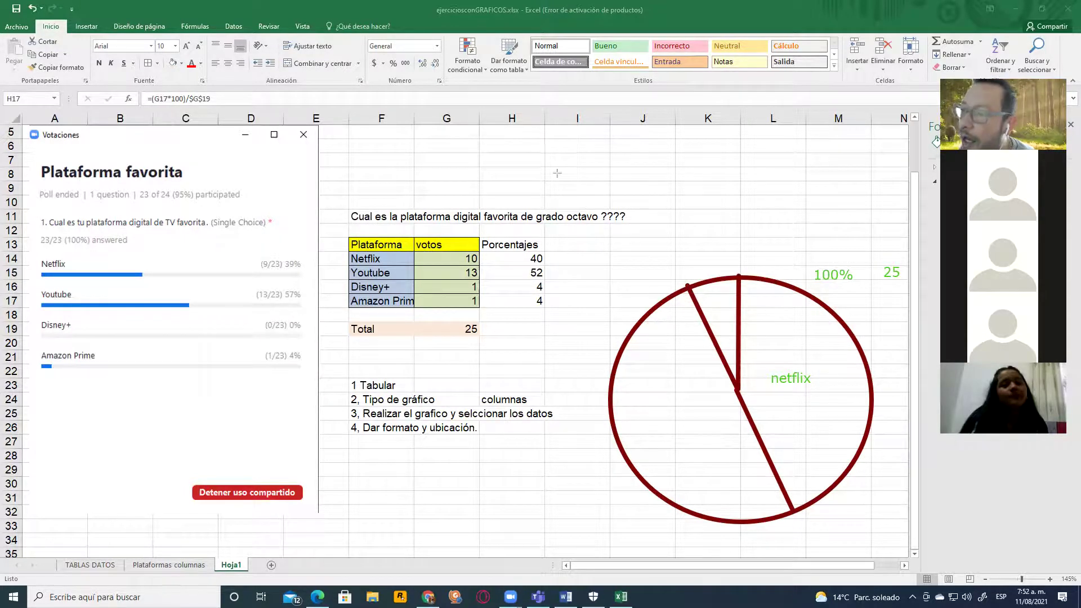
{"action": "left_click", "coordinate": [648, 429]}
{"action": "type", "text": "youtube"}
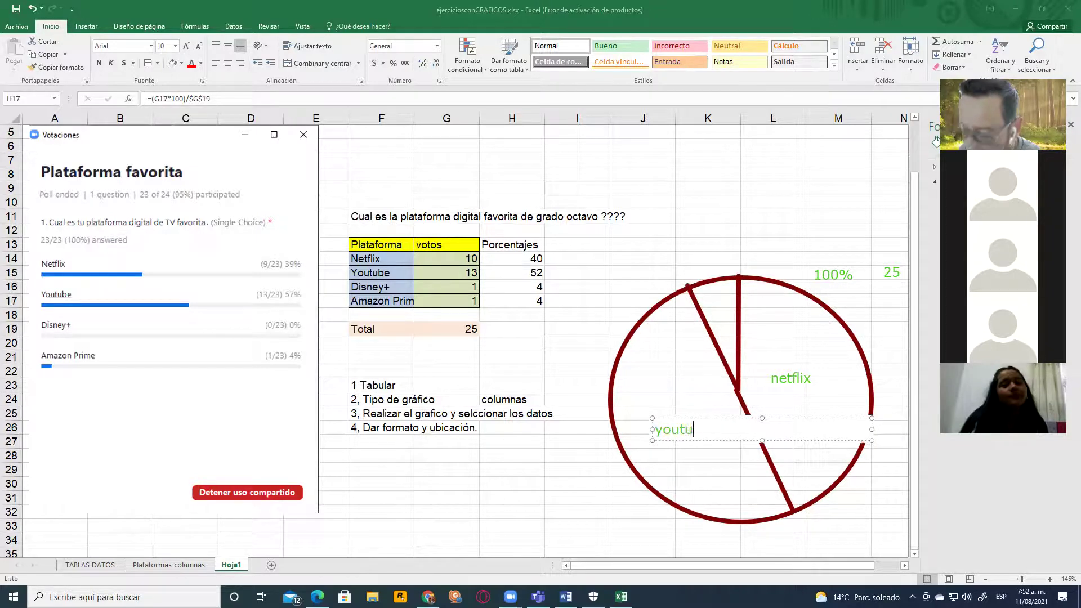
{"action": "left_click", "coordinate": [697, 415]}
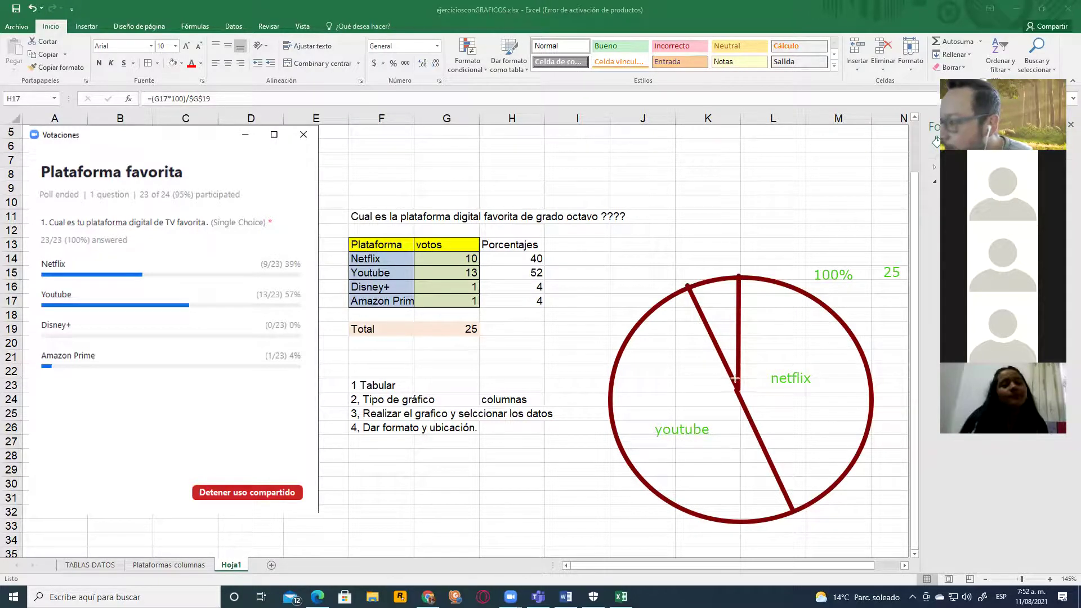
Step: Split the narrow upper sector in two with a straight line from the circle's centre to its edge
{"action": "mouse_move", "coordinate": [736, 388]}
{"action": "left_mouse_down"}
{"action": "mouse_move", "coordinate": [716, 291]}
{"action": "mouse_move", "coordinate": [731, 328]}
{"action": "left_mouse_up"}
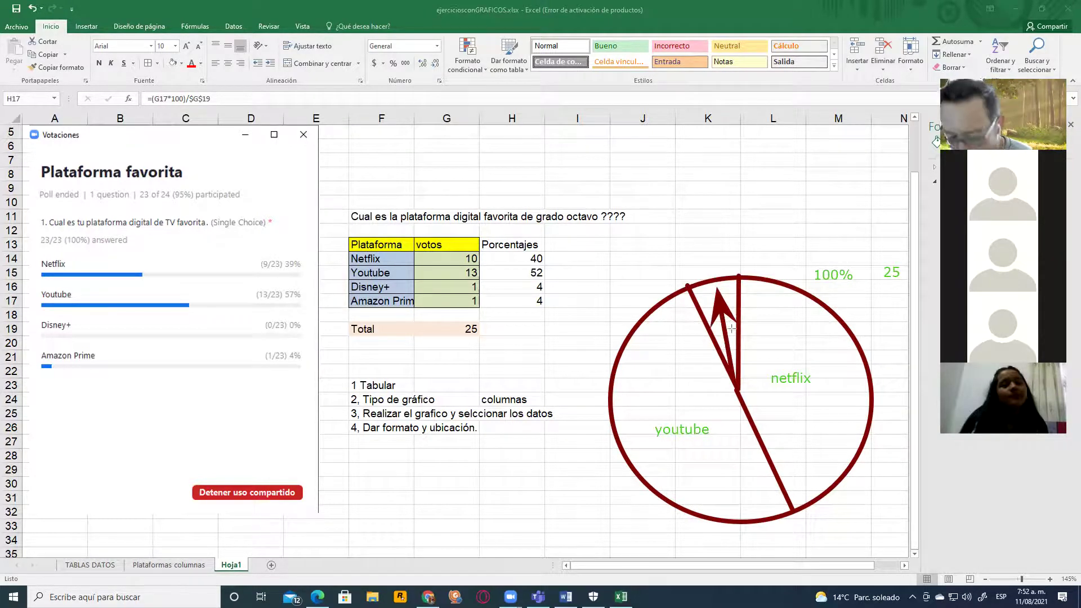
{"action": "key", "text": "ctrl+z"}
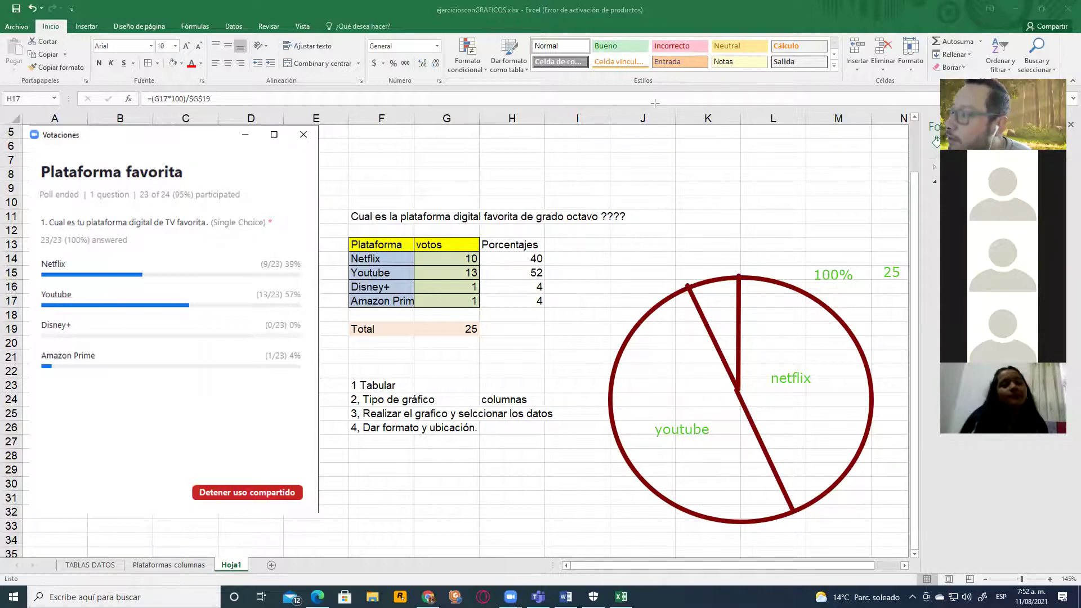
{"action": "mouse_move", "coordinate": [736, 387]}
{"action": "left_mouse_down"}
{"action": "mouse_move", "coordinate": [731, 326]}
{"action": "mouse_move", "coordinate": [711, 278]}
{"action": "left_mouse_up"}
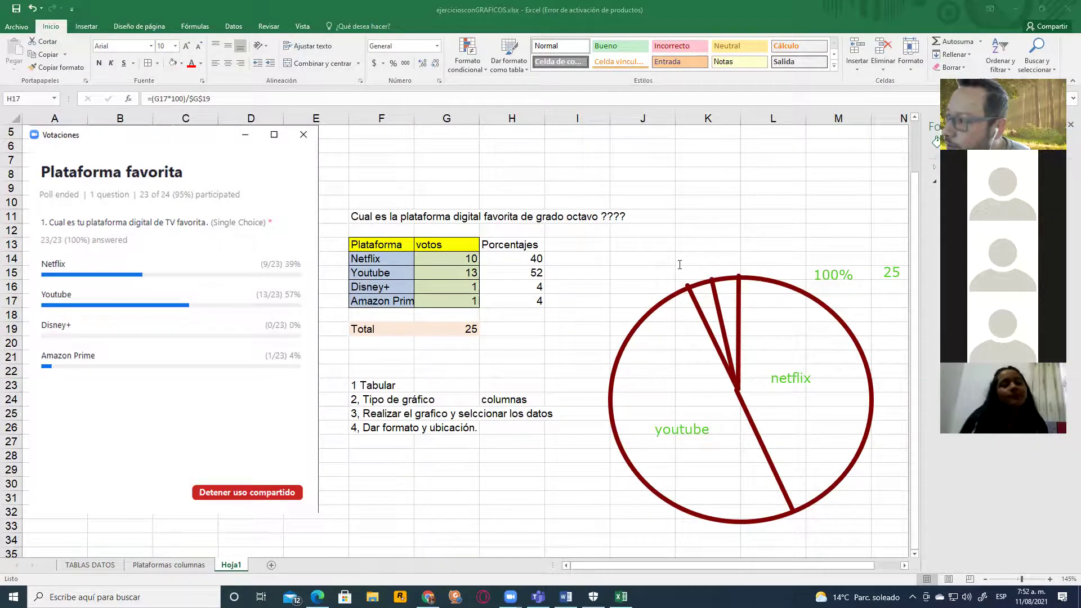
Step: Label the two narrow upper sectors of the drawn circle "disney" and "amazon"
{"action": "left_click_drag", "start_coordinate": [682, 254], "coordinate": [902, 276]}
{"action": "type", "text": "di"}
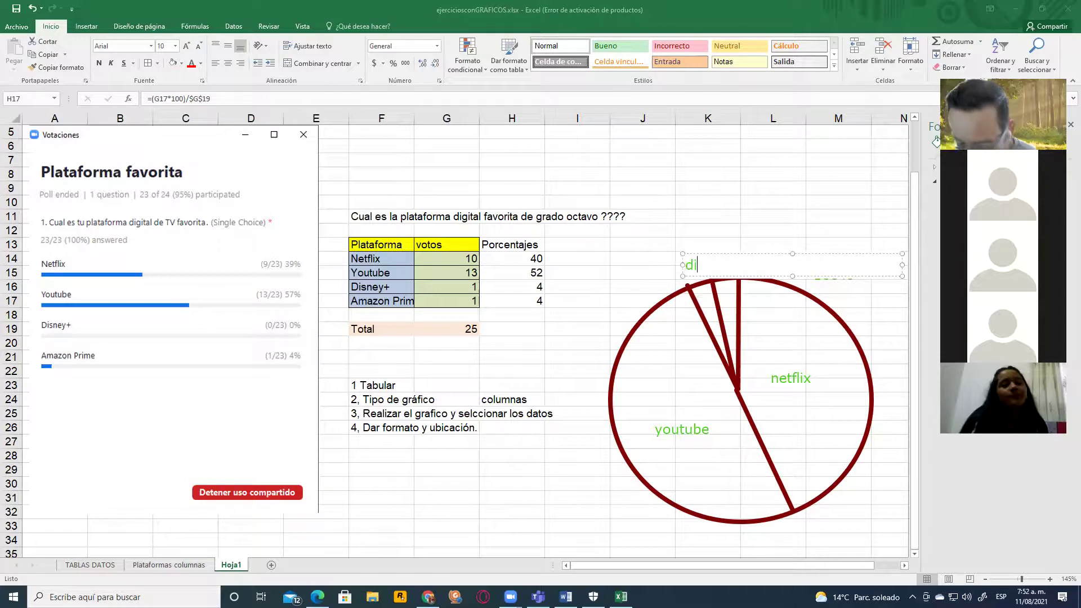
{"action": "type", "text": "sney"}
{"action": "left_click", "coordinate": [722, 292]}
{"action": "left_click_drag", "start_coordinate": [725, 281], "coordinate": [940, 303]}
{"action": "type", "text": "a"}
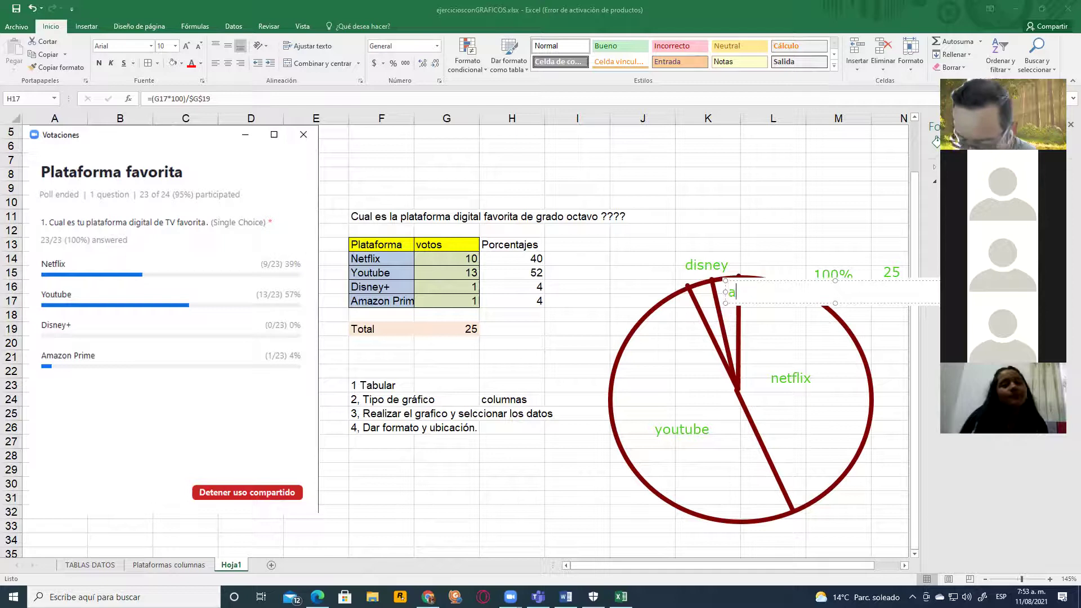
{"action": "type", "text": "mazon"}
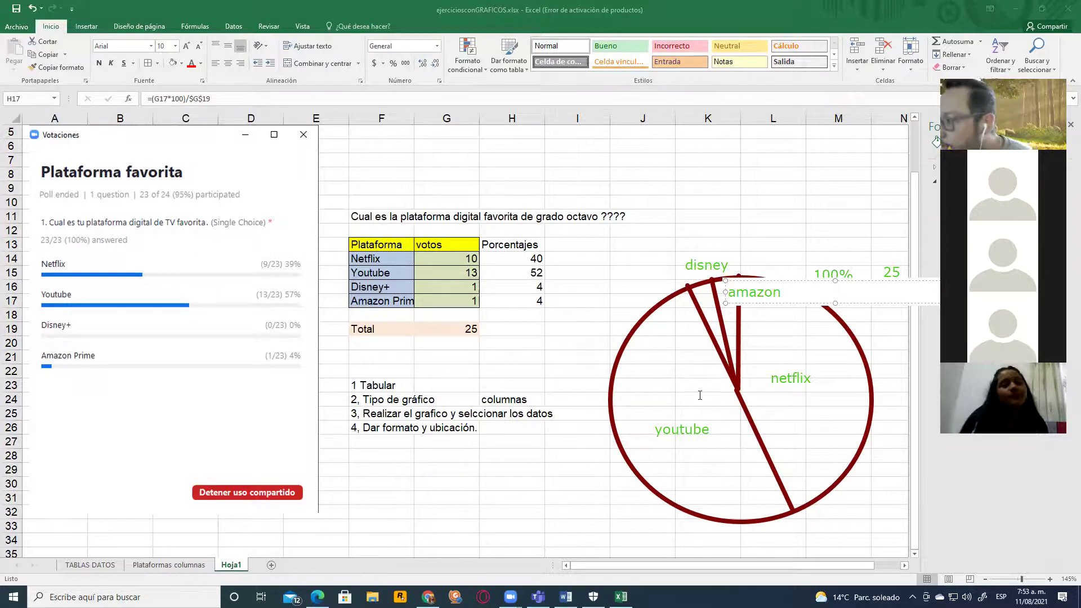
{"action": "key", "text": "Escape"}
{"action": "key", "text": "Escape"}
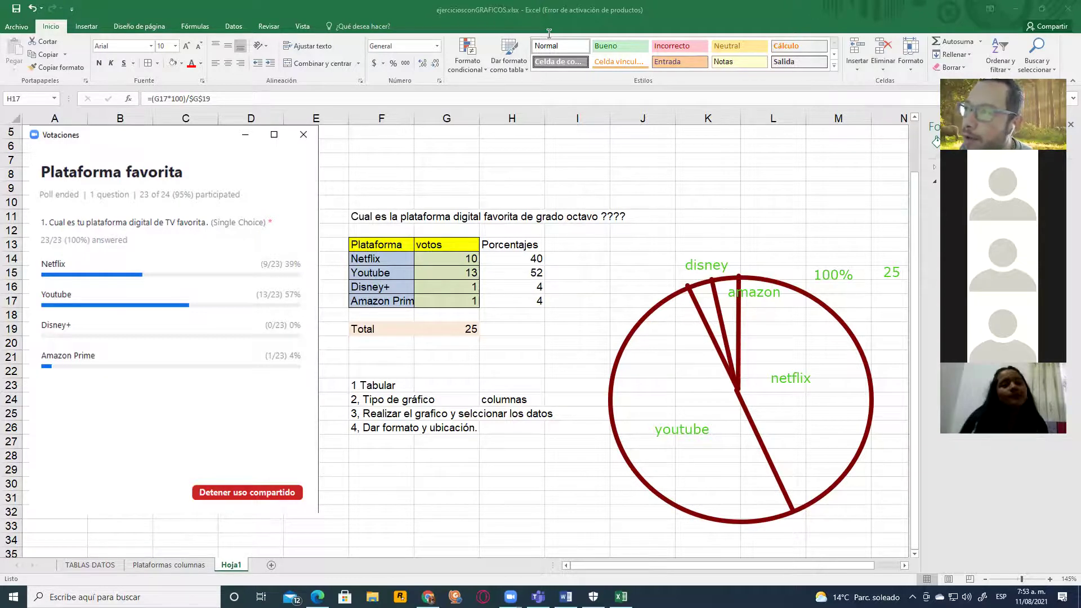
Step: Insert a blank 2D pie chart on the worksheet and place it below the votes table
{"action": "left_click", "coordinate": [389, 454]}
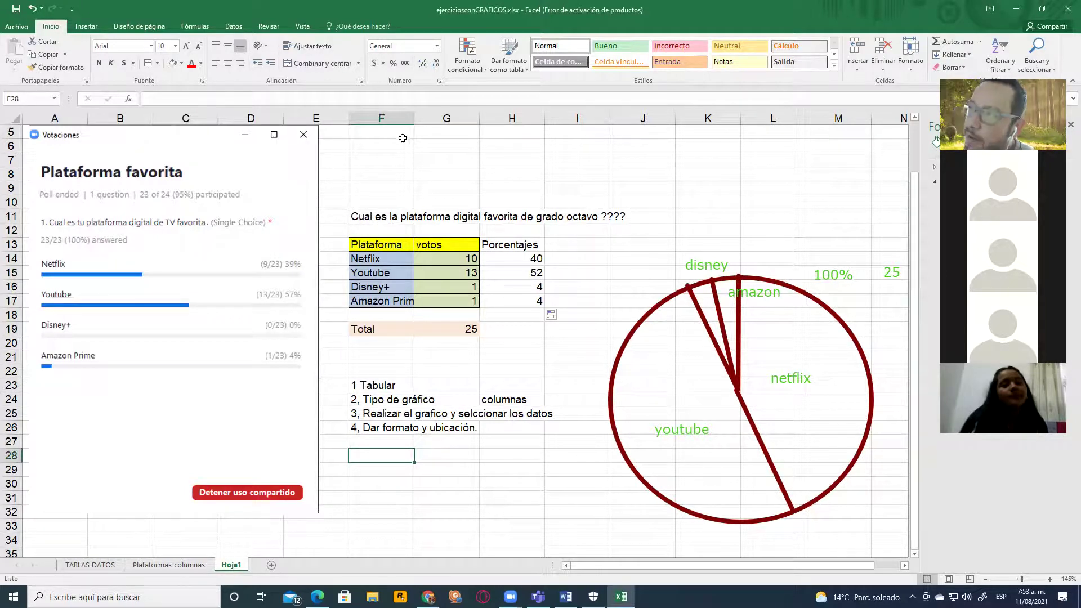
{"action": "left_click", "coordinate": [82, 26]}
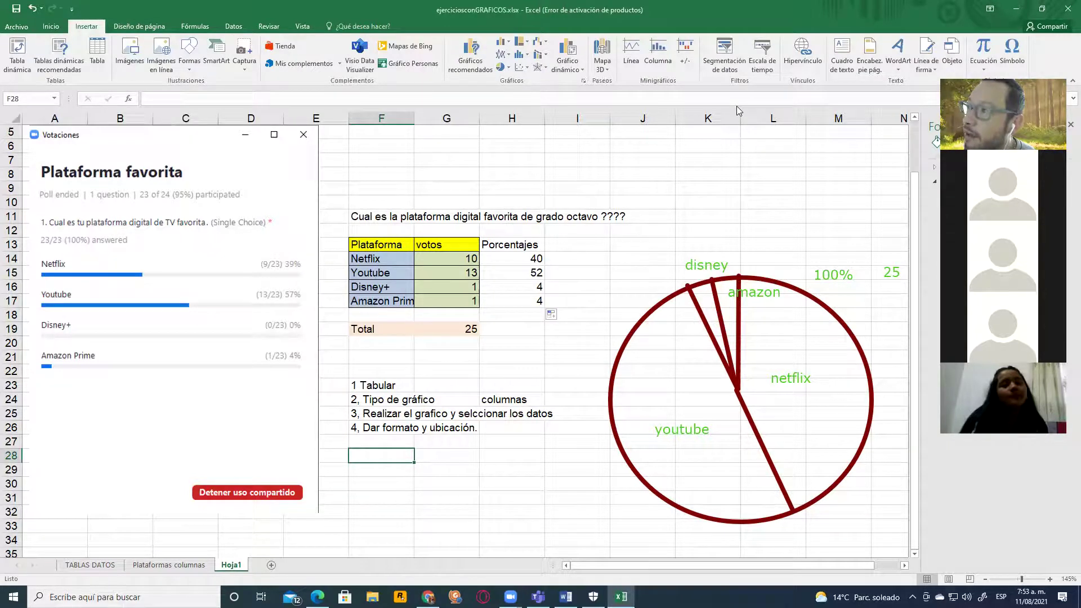
{"action": "left_click", "coordinate": [508, 69]}
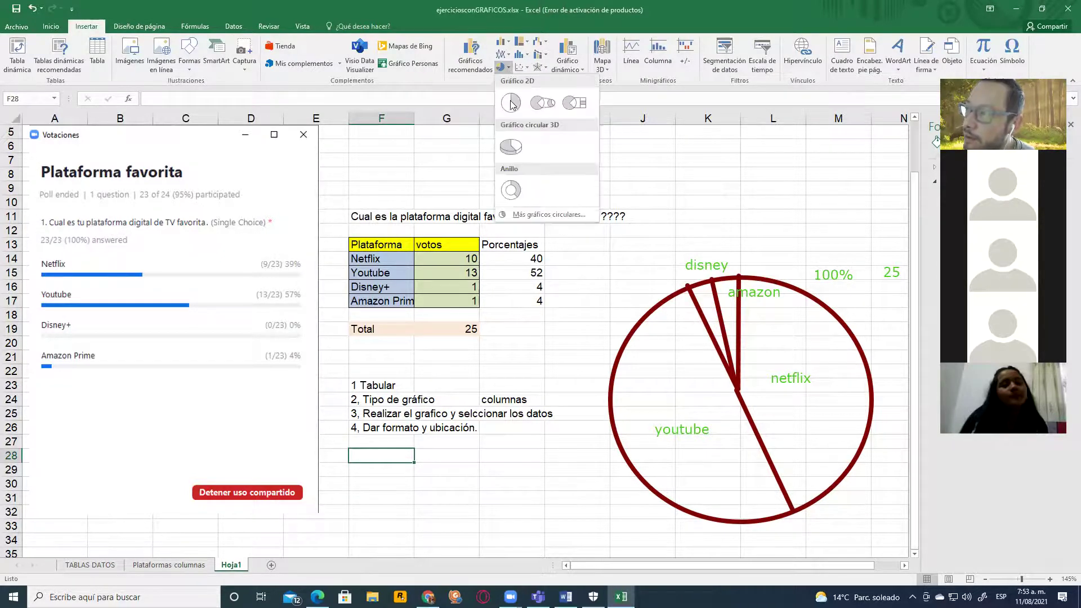
{"action": "left_click", "coordinate": [511, 105]}
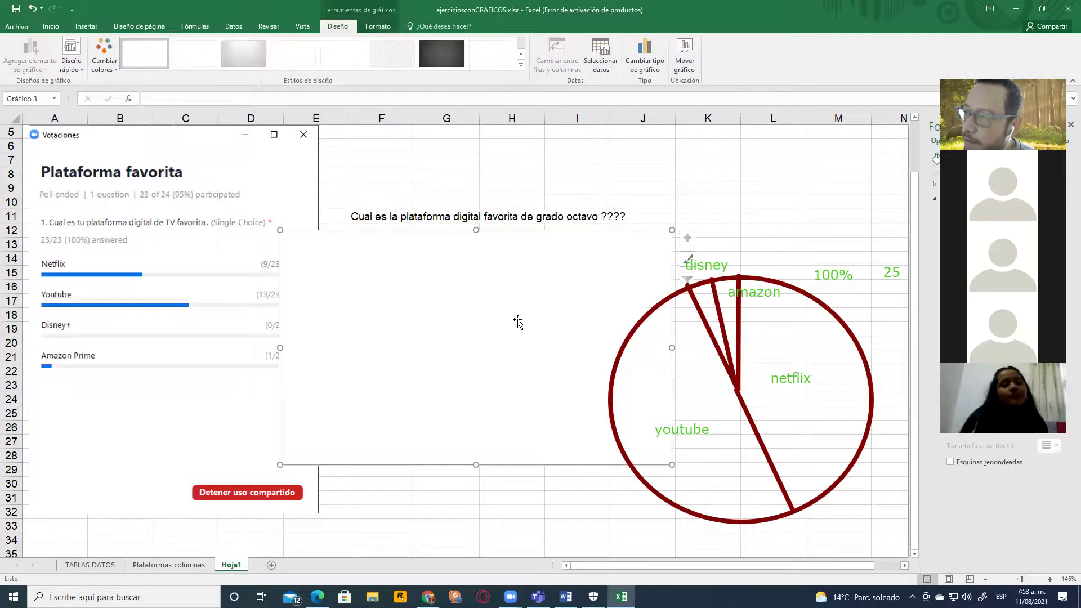
{"action": "left_click_drag", "start_coordinate": [502, 326], "coordinate": [541, 432]}
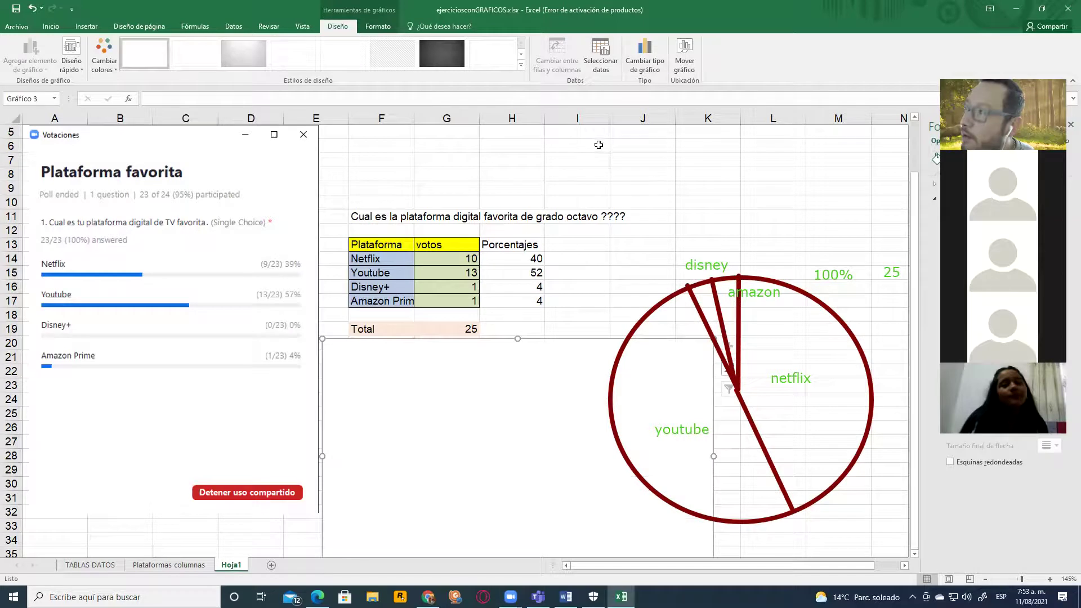
Step: Set the pie chart's data range to the vote counts in G14:G17
{"action": "left_click", "coordinate": [589, 64]}
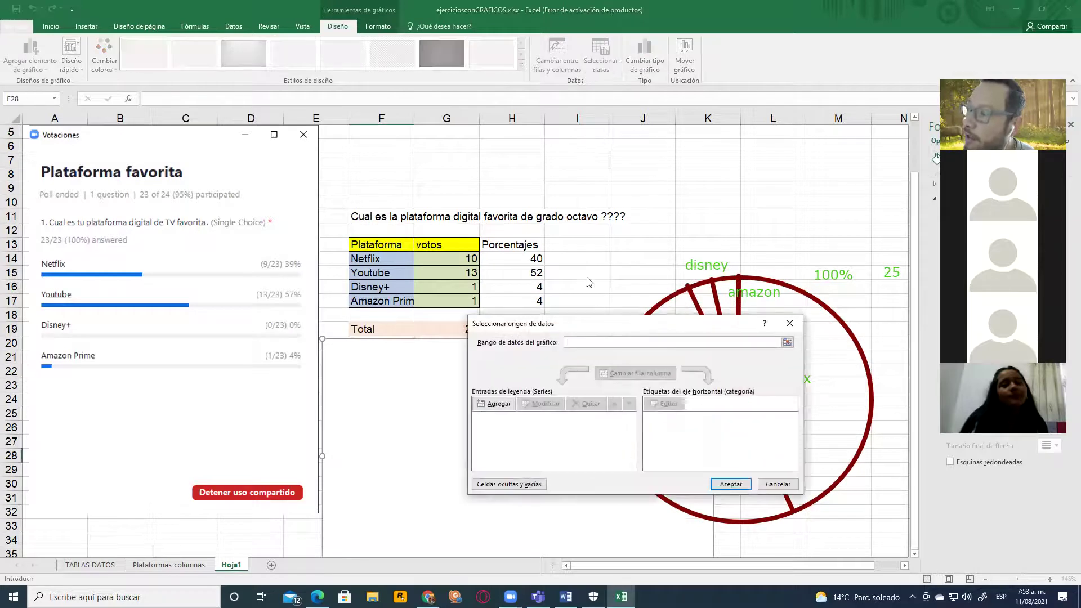
{"action": "left_click", "coordinate": [787, 342]}
{"action": "left_click_drag", "start_coordinate": [465, 260], "coordinate": [460, 304]}
{"action": "key", "text": "Return"}
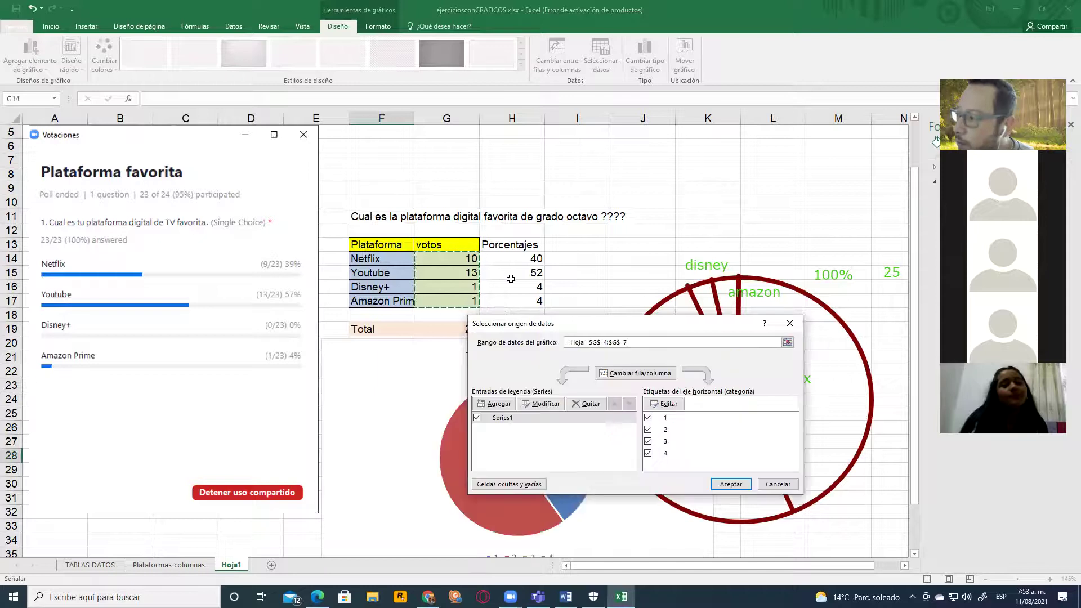
Step: Use the platform names in F14:F17 as the chart's category labels and move the chart up slightly
{"action": "left_click", "coordinate": [667, 403]}
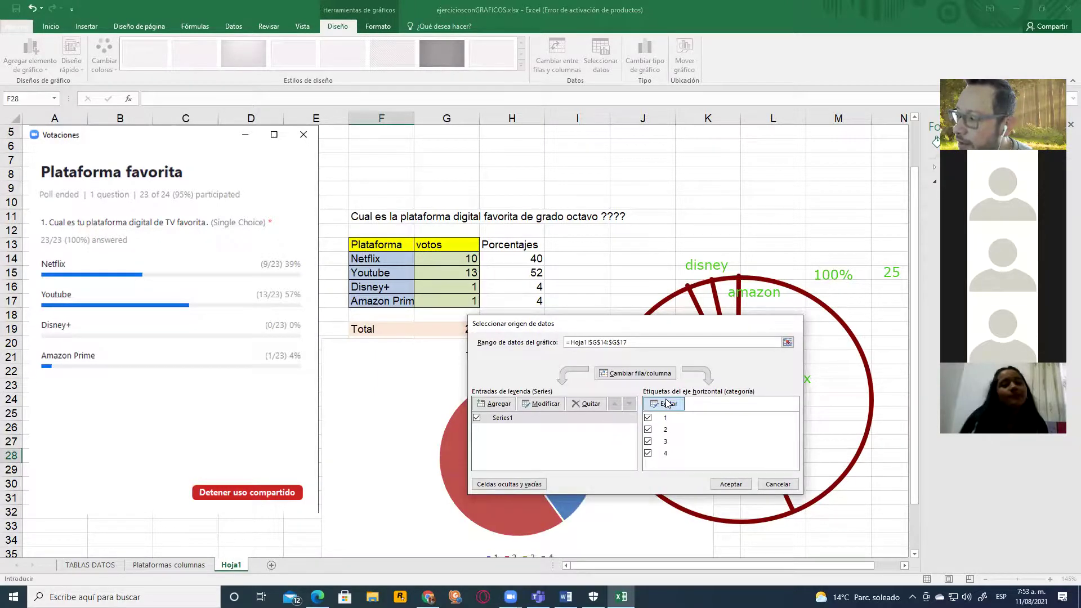
{"action": "left_click_drag", "start_coordinate": [380, 262], "coordinate": [382, 301]}
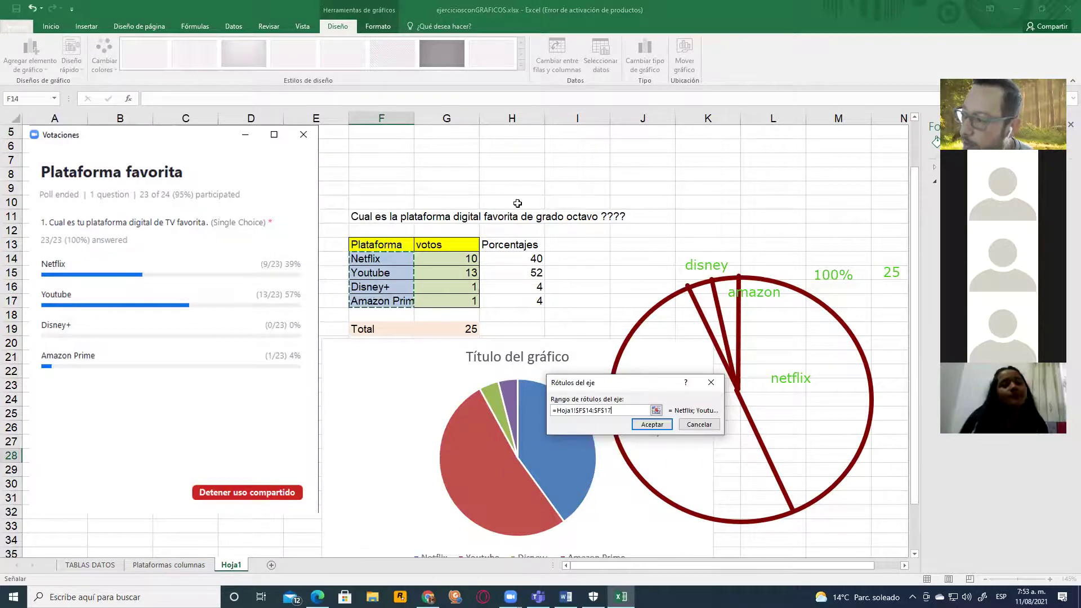
{"action": "key", "text": "Return"}
{"action": "left_click", "coordinate": [729, 484]}
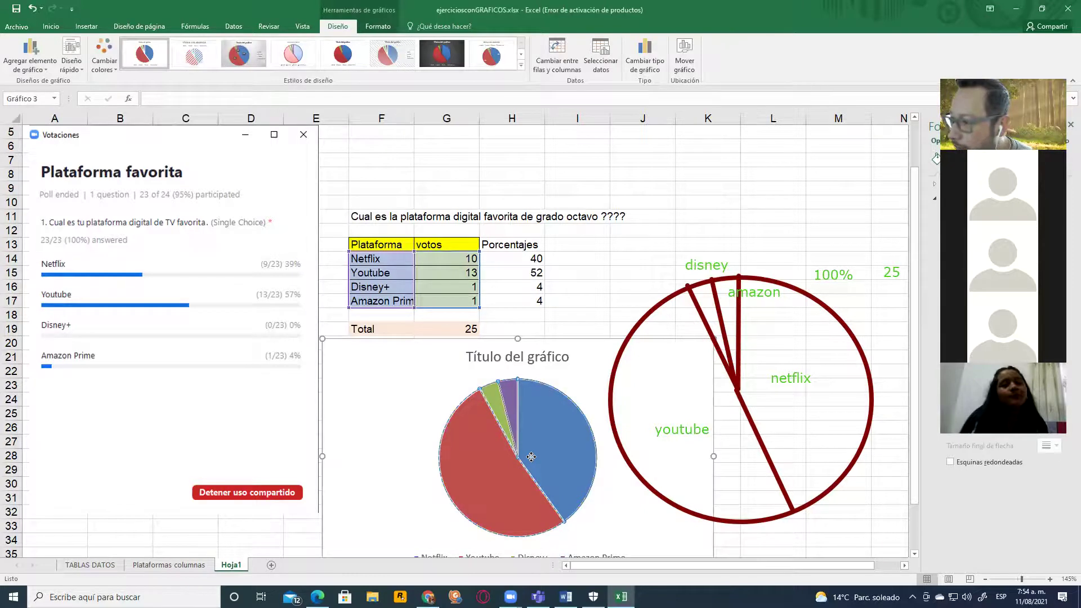
{"action": "left_click", "coordinate": [550, 423]}
{"action": "left_click_drag", "start_coordinate": [568, 366], "coordinate": [555, 353]}
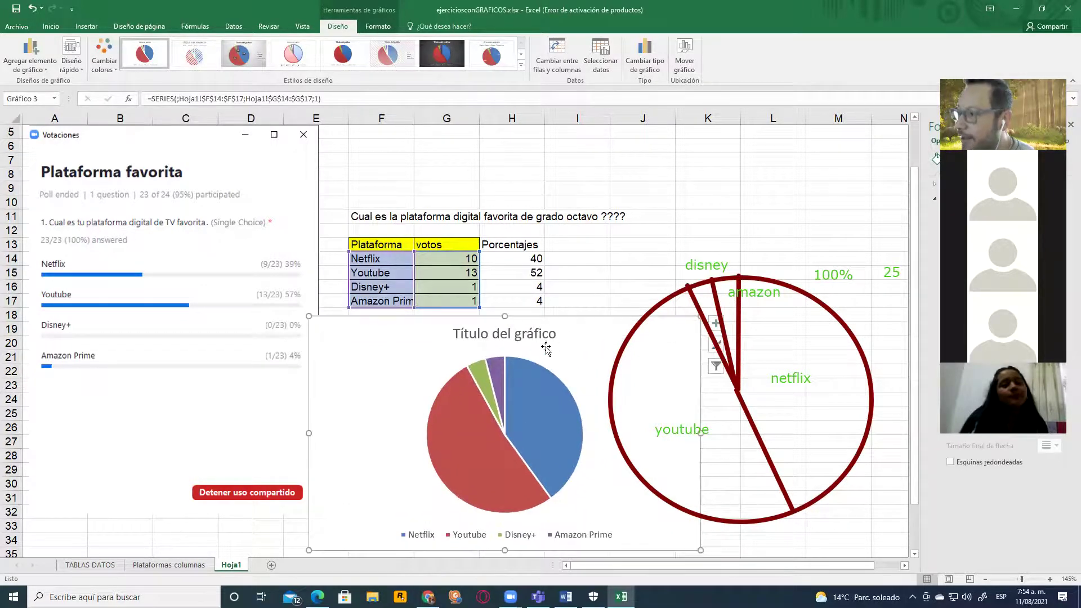
Step: Change the pie chart's title to "Plataforma favorita de los estudiantes de octavo"
{"action": "left_click", "coordinate": [538, 338]}
{"action": "triple_click", "coordinate": [536, 334]}
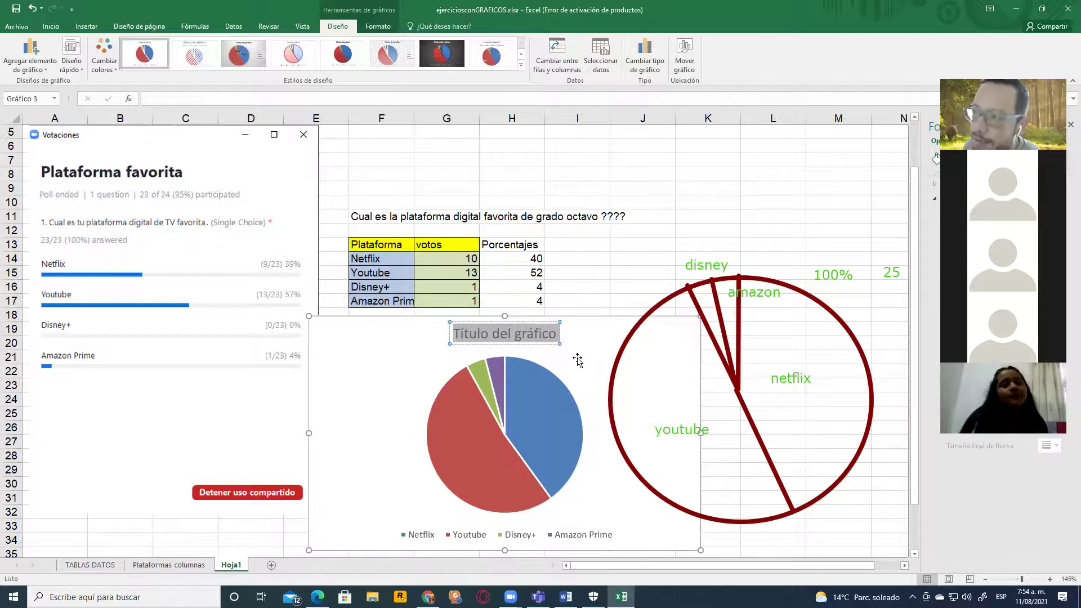
{"action": "type", "text": "Plataf"}
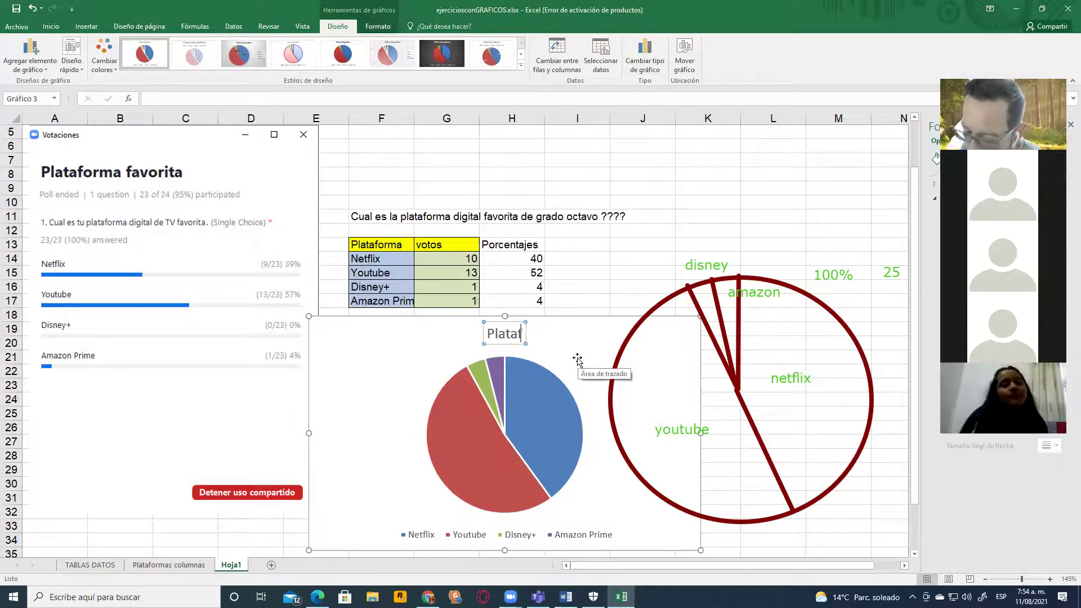
{"action": "type", "text": "orma de"}
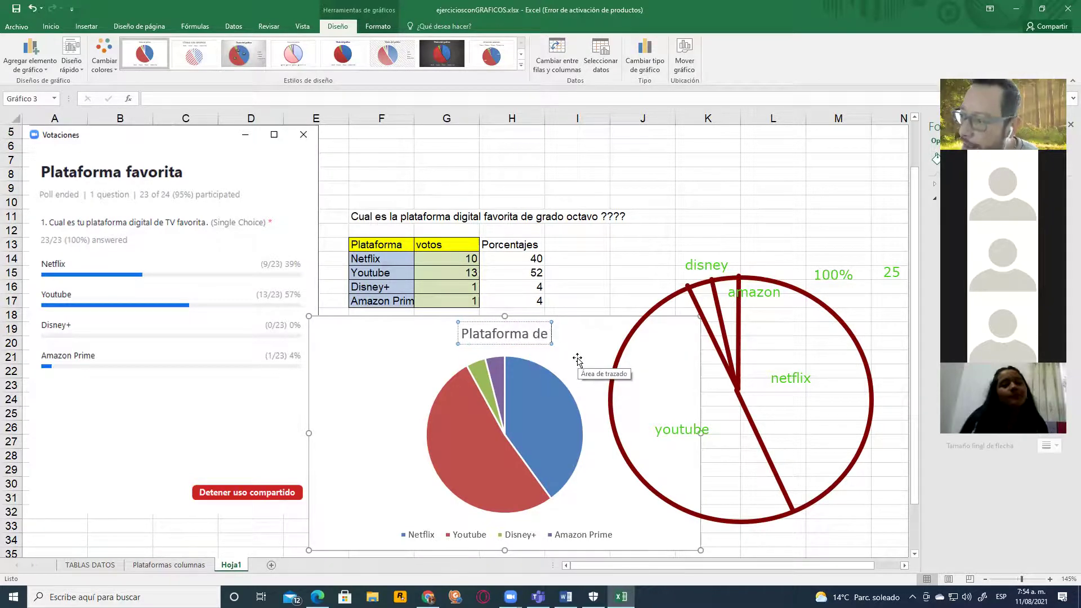
{"action": "type", "text": "los"}
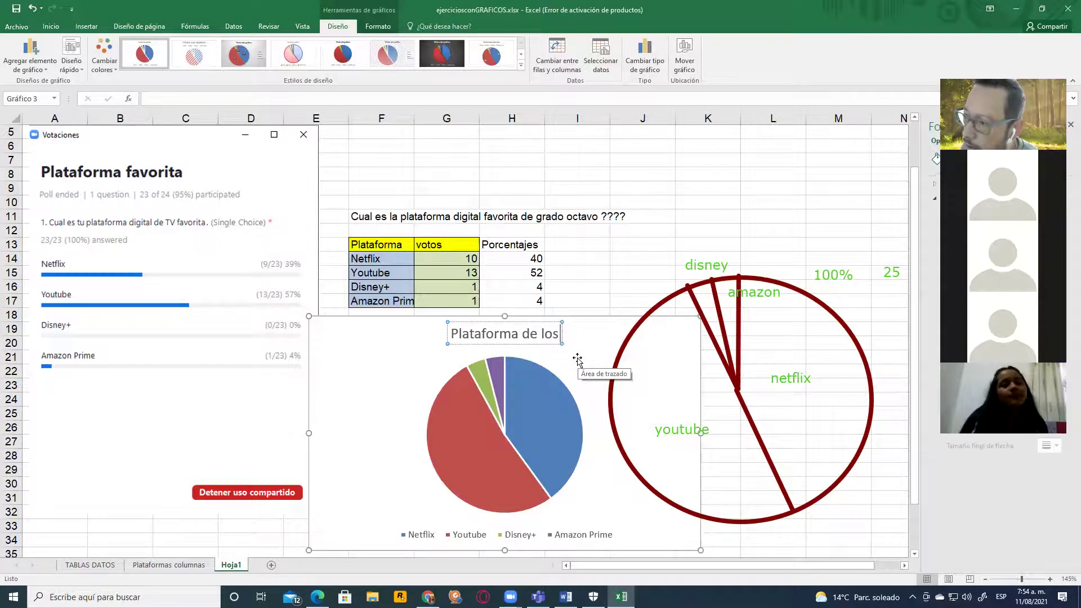
{"action": "key", "text": "BackSpace"}
{"action": "key", "text": "BackSpace"}
{"action": "key", "text": "BackSpace"}
{"action": "key", "text": "BackSpace"}
{"action": "key", "text": "BackSpace"}
{"action": "key", "text": "BackSpace"}
{"action": "key", "text": "BackSpace"}
{"action": "type", "text": "fa"}
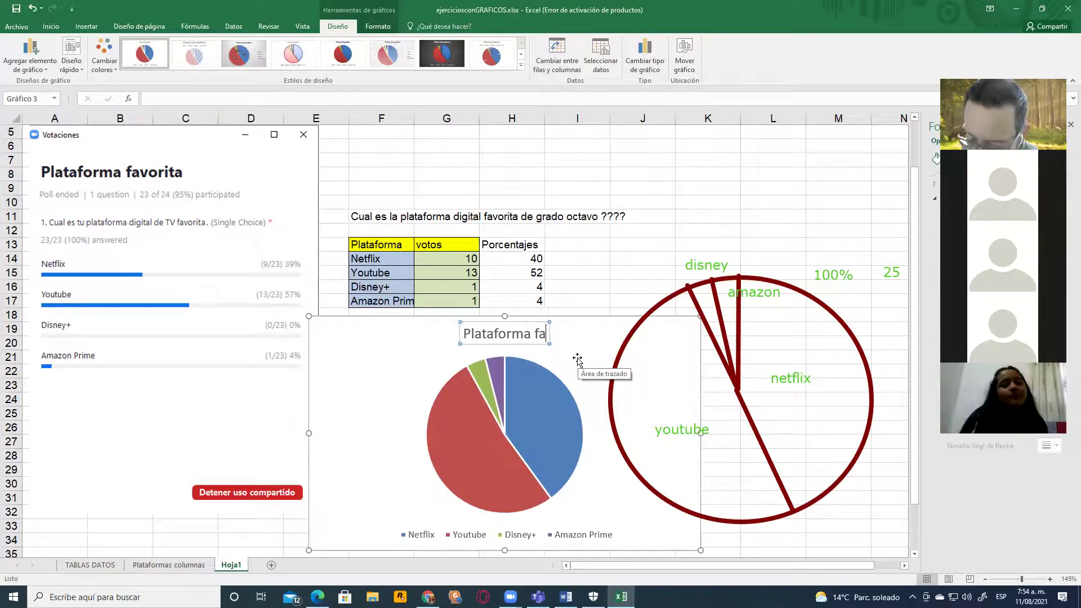
{"action": "type", "text": "vorita de"}
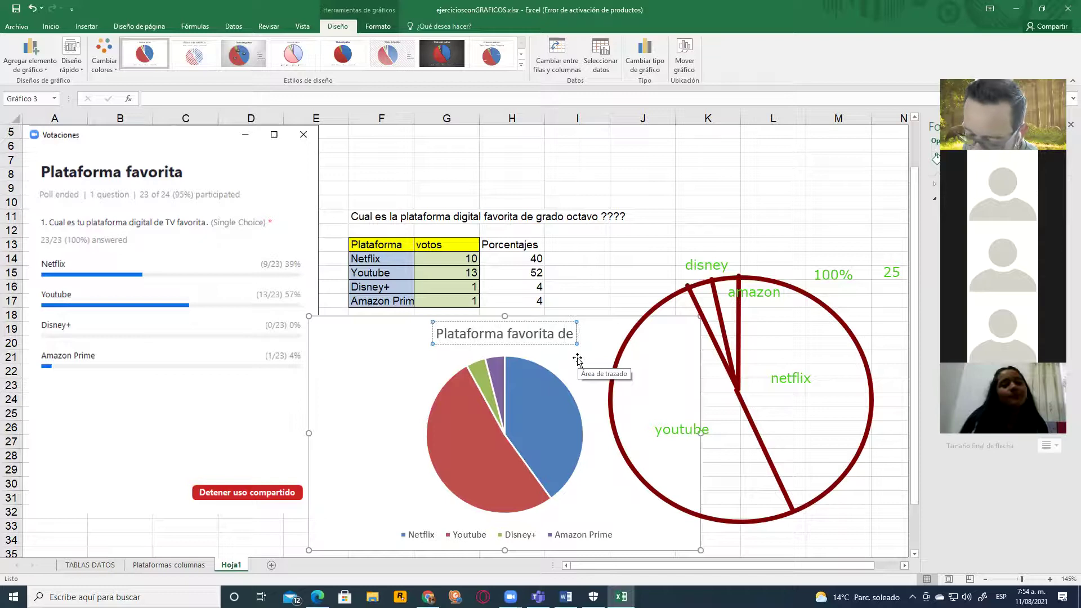
{"action": "type", "text": " los estudiante"}
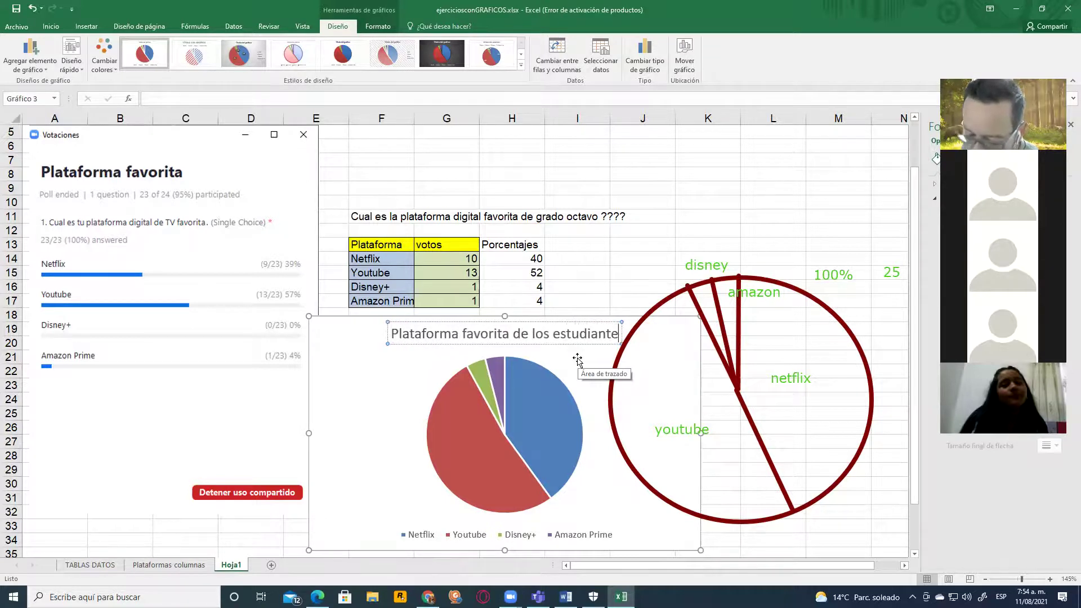
{"action": "type", "text": "s de octavo"}
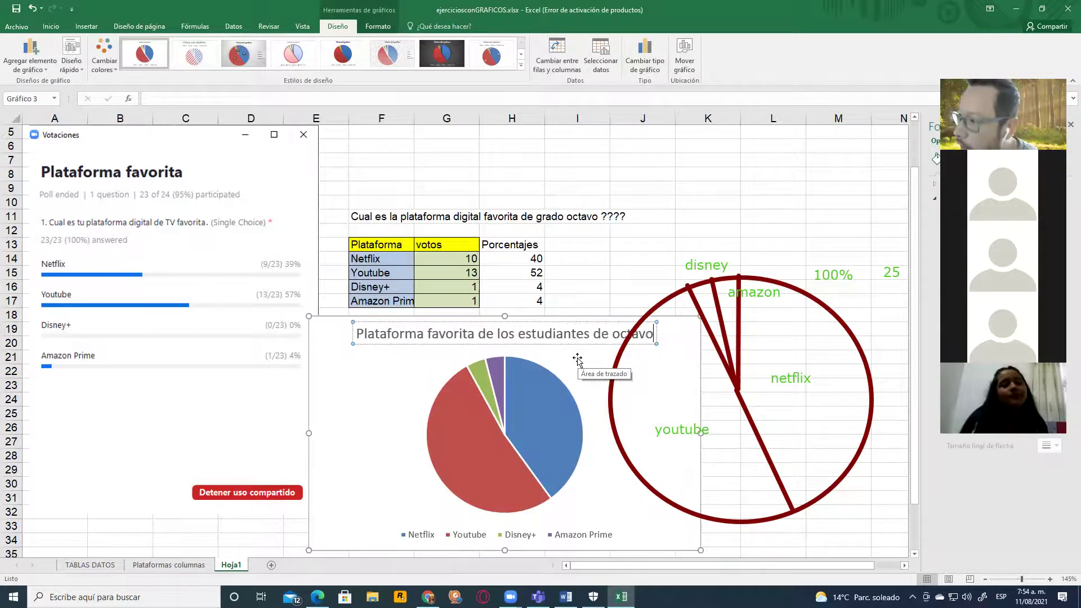
{"action": "left_click", "coordinate": [549, 430]}
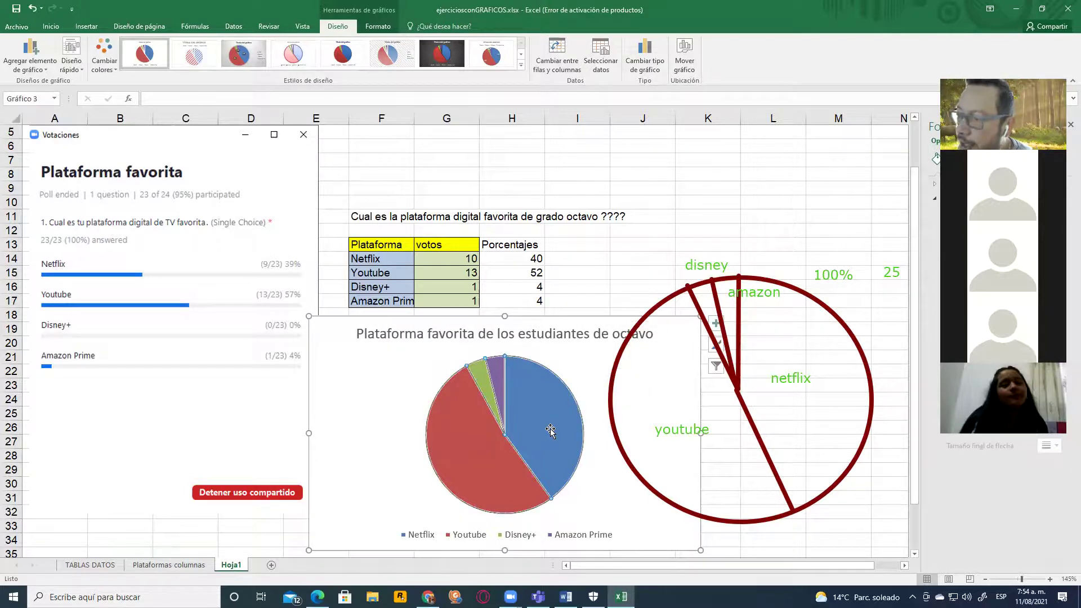
Step: Apply the quick layout with a side legend and percentage labels to the pie chart, and position the chart below the votes table
{"action": "left_click", "coordinate": [77, 72]}
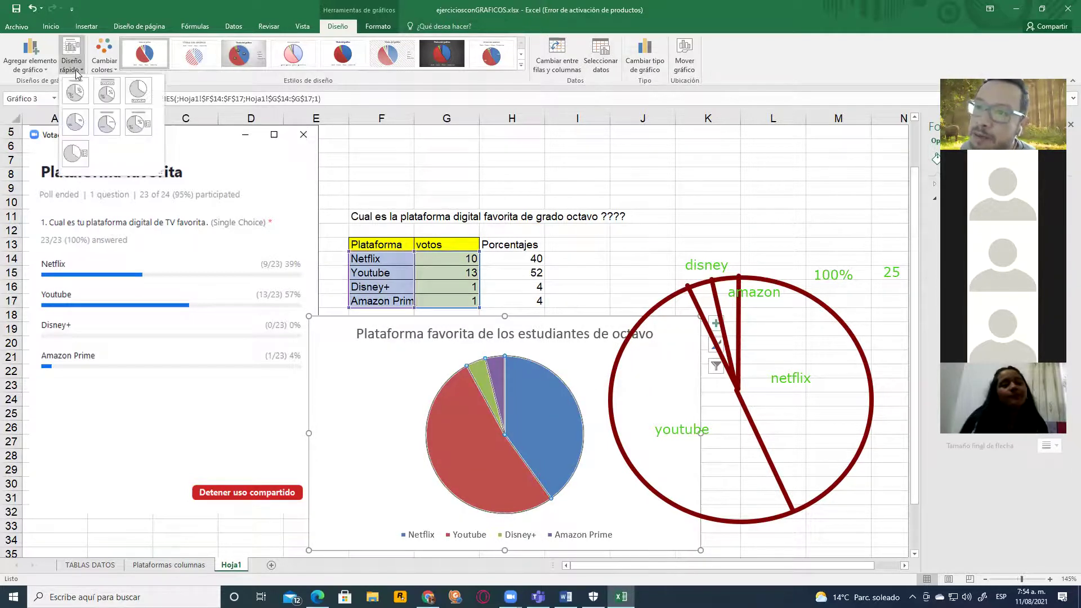
{"action": "left_click", "coordinate": [133, 125]}
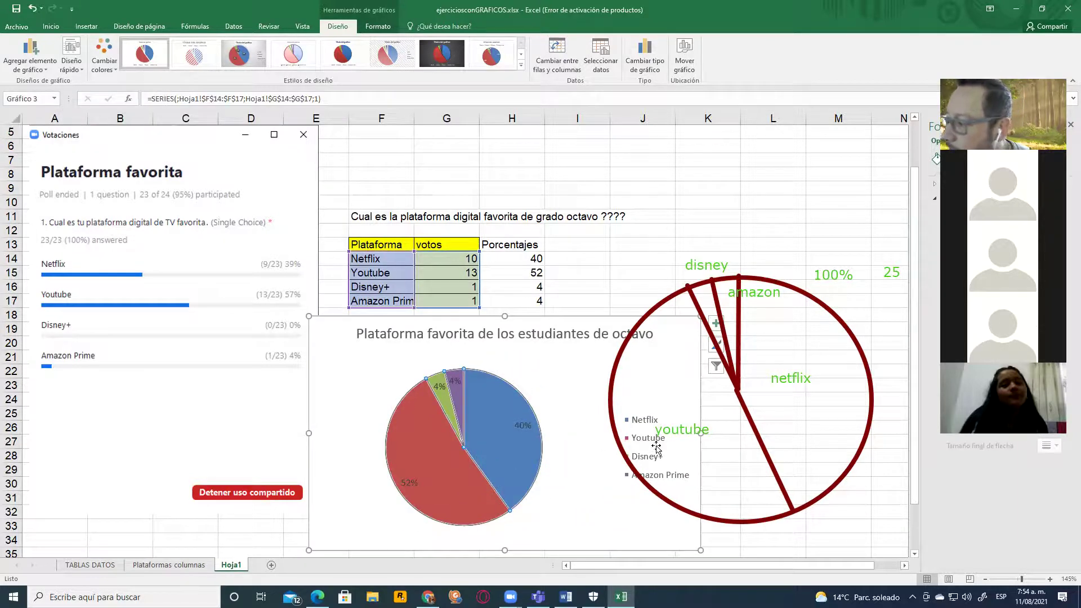
{"action": "left_click_drag", "start_coordinate": [589, 481], "coordinate": [516, 333]}
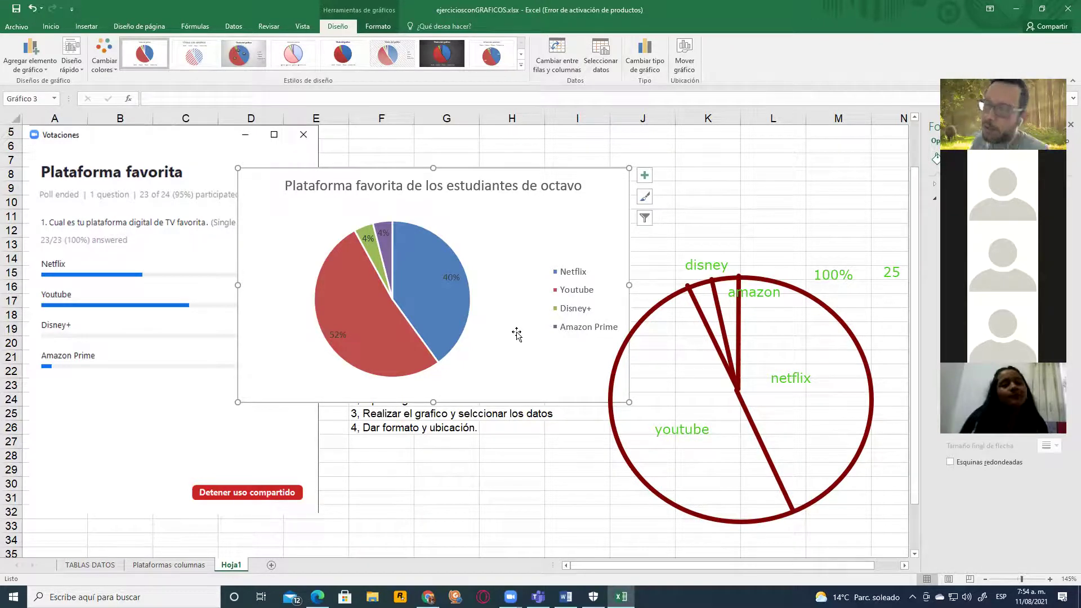
{"action": "left_click_drag", "start_coordinate": [516, 334], "coordinate": [516, 503]}
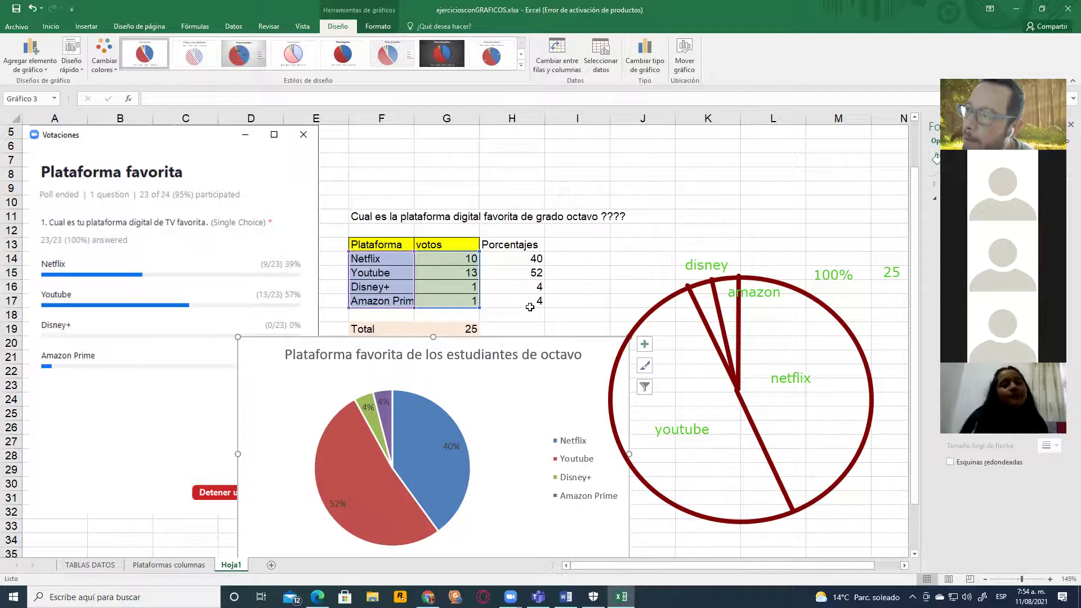
Step: Clear the Porcentajes column in H13:H17, check the pie chart's percentage labels, and undo the deletion
{"action": "left_click_drag", "start_coordinate": [515, 246], "coordinate": [513, 299]}
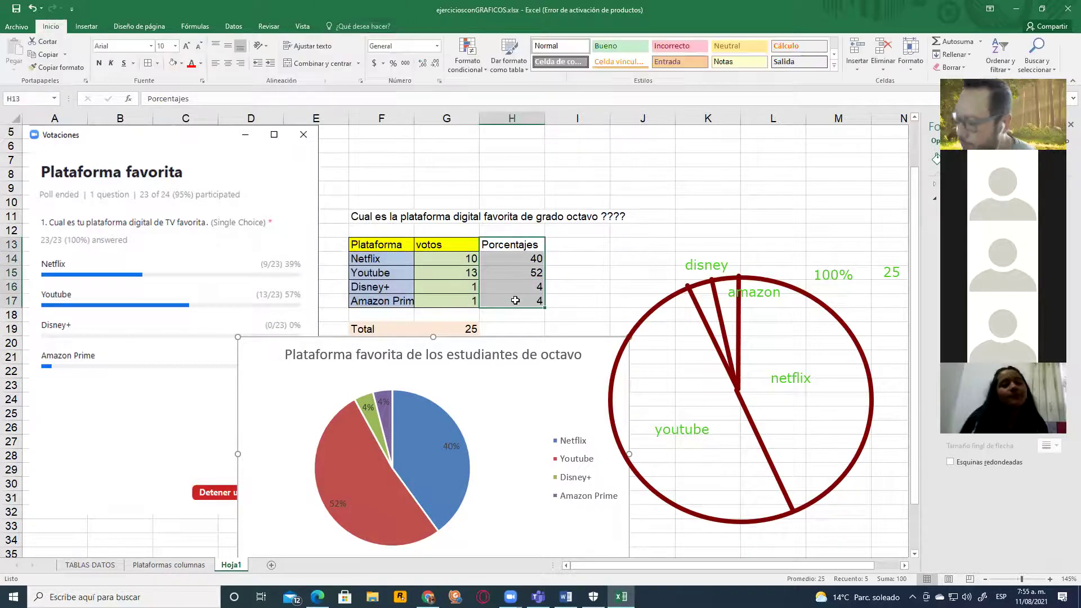
{"action": "key", "text": "Delete"}
{"action": "left_click", "coordinate": [500, 356]}
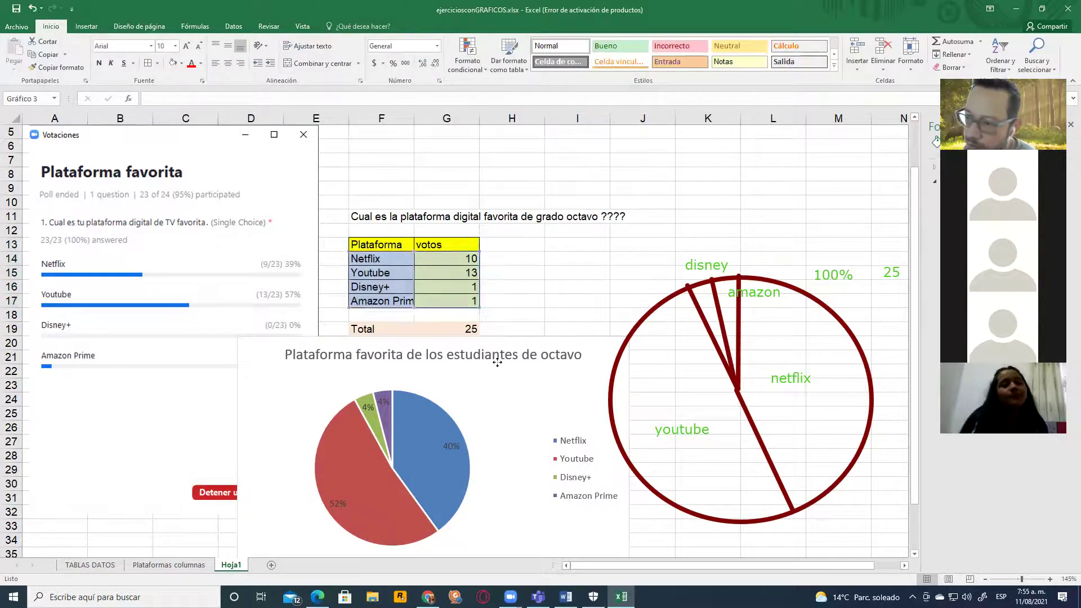
{"action": "left_click", "coordinate": [512, 300]}
{"action": "left_click", "coordinate": [421, 457]}
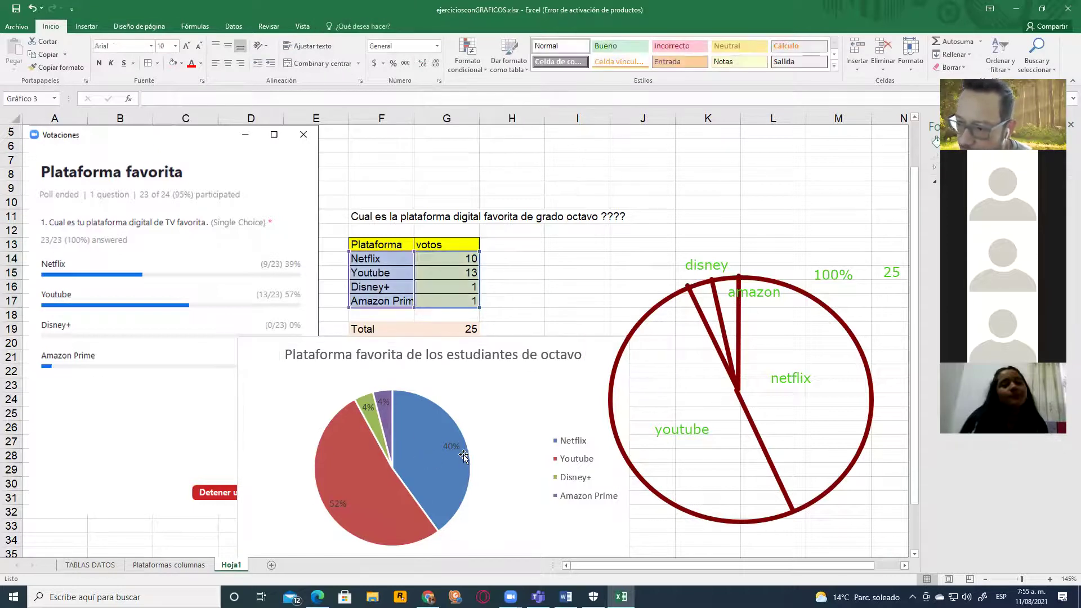
{"action": "left_click", "coordinate": [451, 446]}
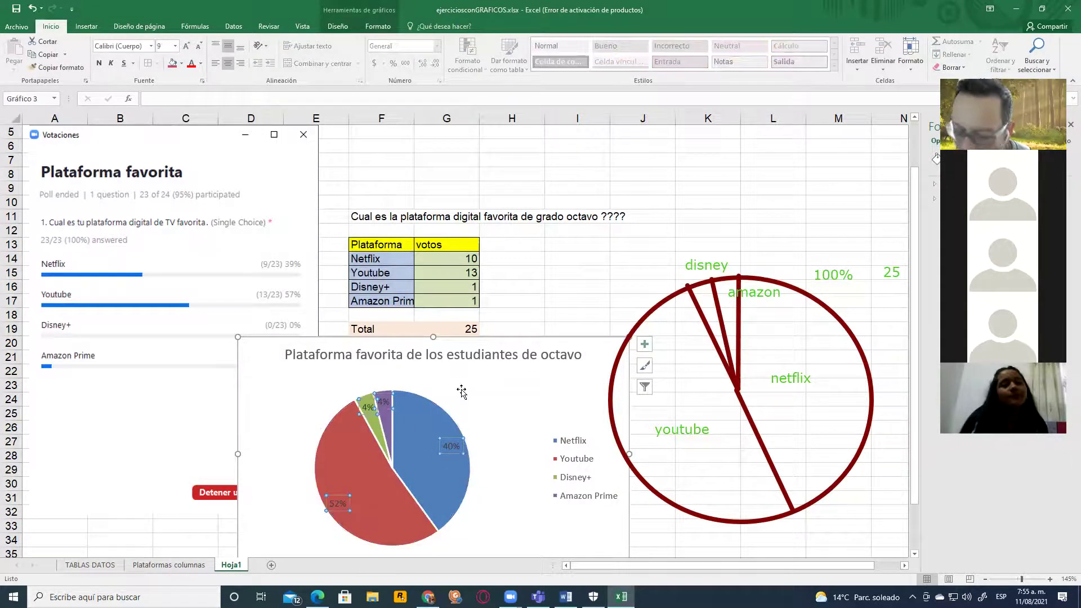
{"action": "key", "text": "ctrl+z"}
{"action": "left_click_drag", "start_coordinate": [544, 304], "coordinate": [545, 299]}
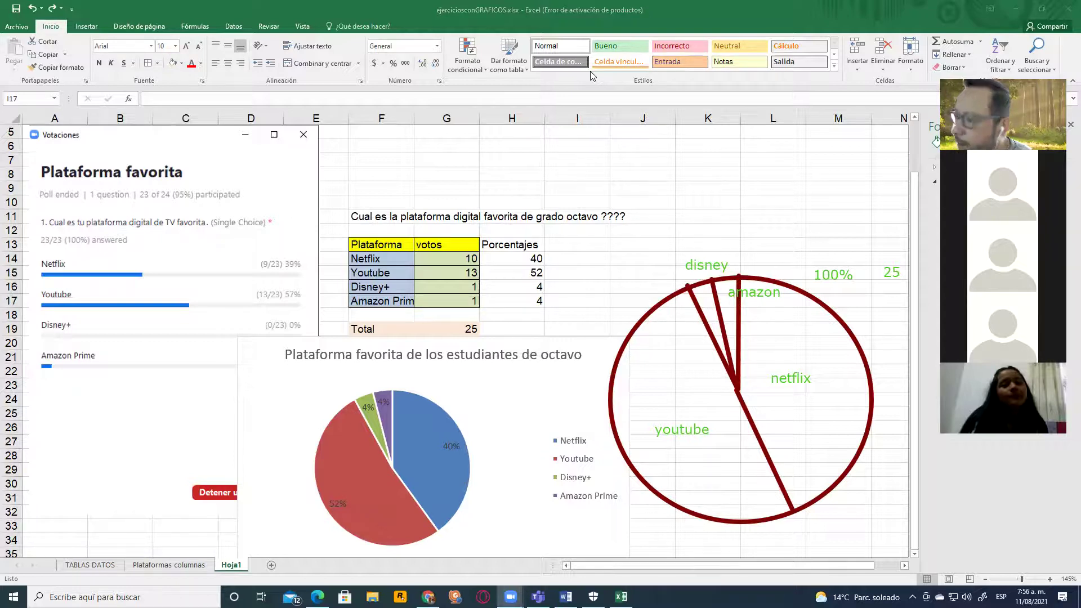
Step: On the TABLAS DATOS sheet, correct the heading to "Ejercicios con gráficos"
{"action": "left_click", "coordinate": [89, 561]}
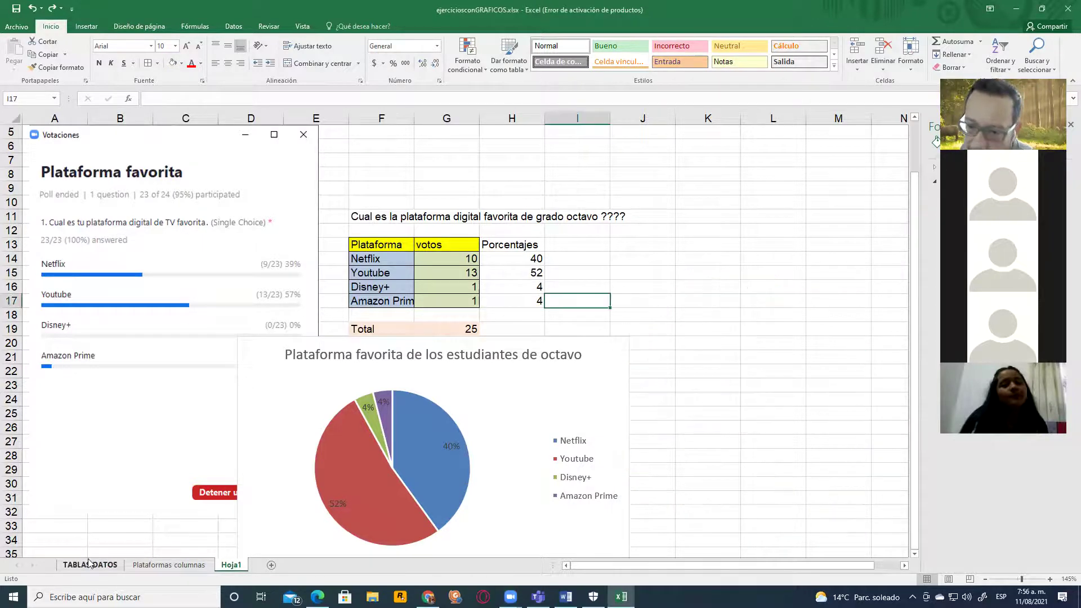
{"action": "left_click", "coordinate": [100, 564]}
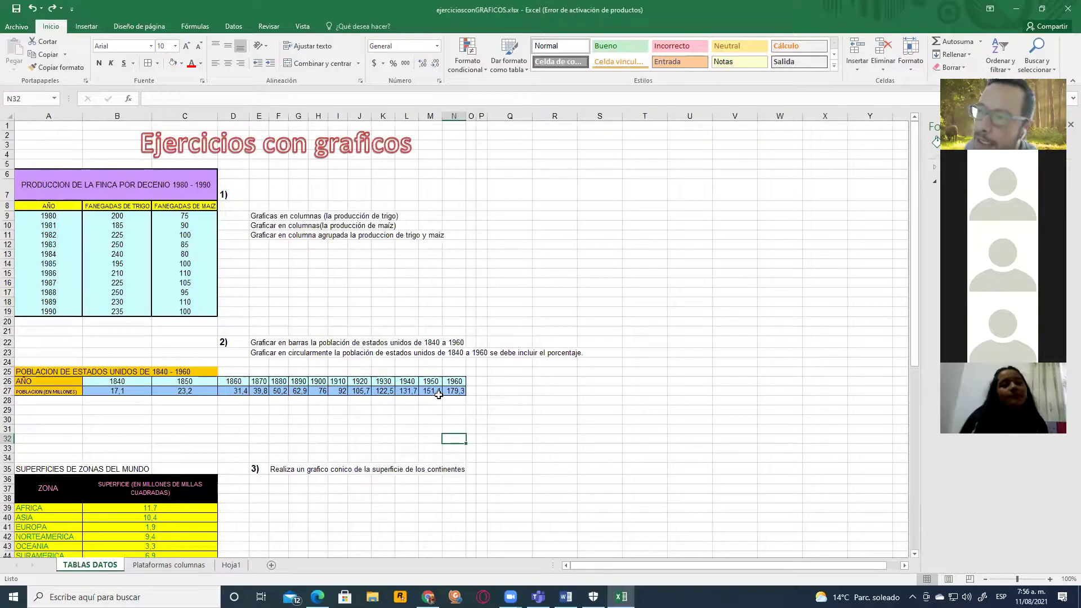
{"action": "scroll", "coordinate": [439, 395], "scroll_direction": "down", "scroll_amount": 9}
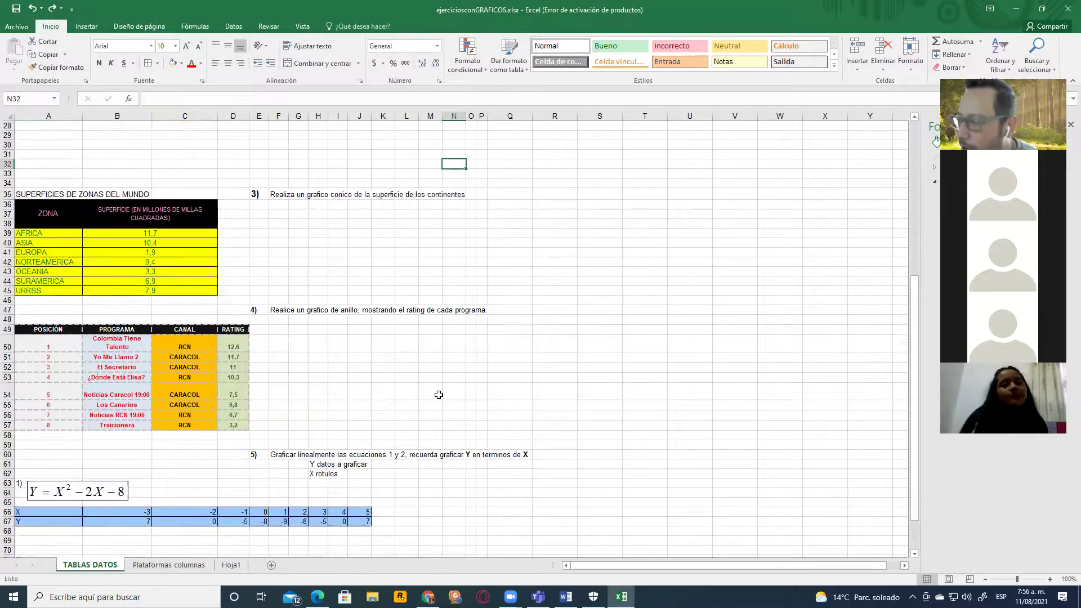
{"action": "scroll", "coordinate": [438, 394], "scroll_direction": "up", "scroll_amount": 9}
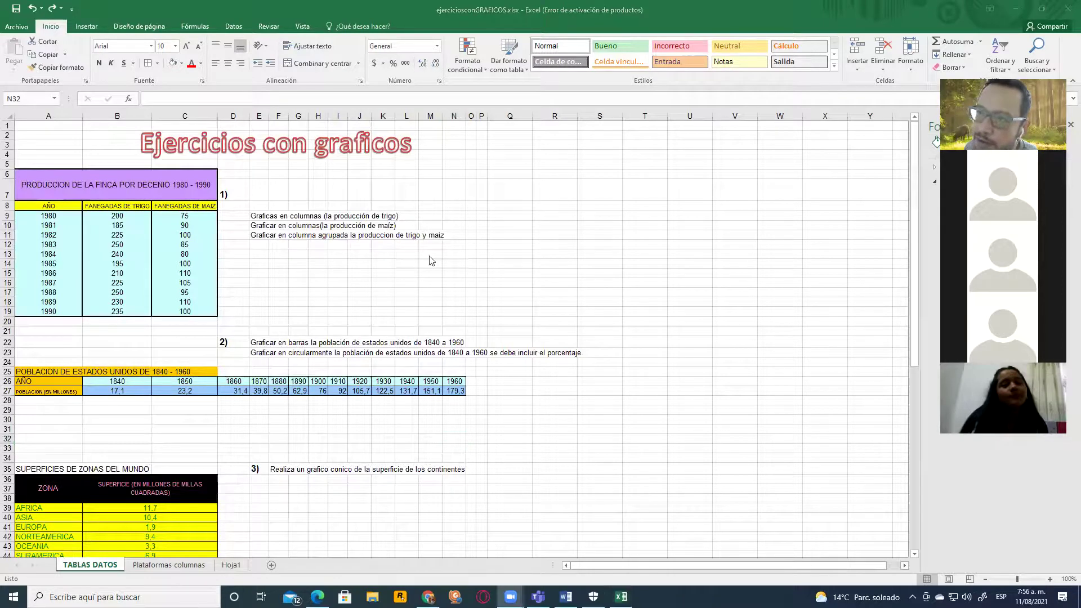
{"action": "left_click", "coordinate": [346, 145]}
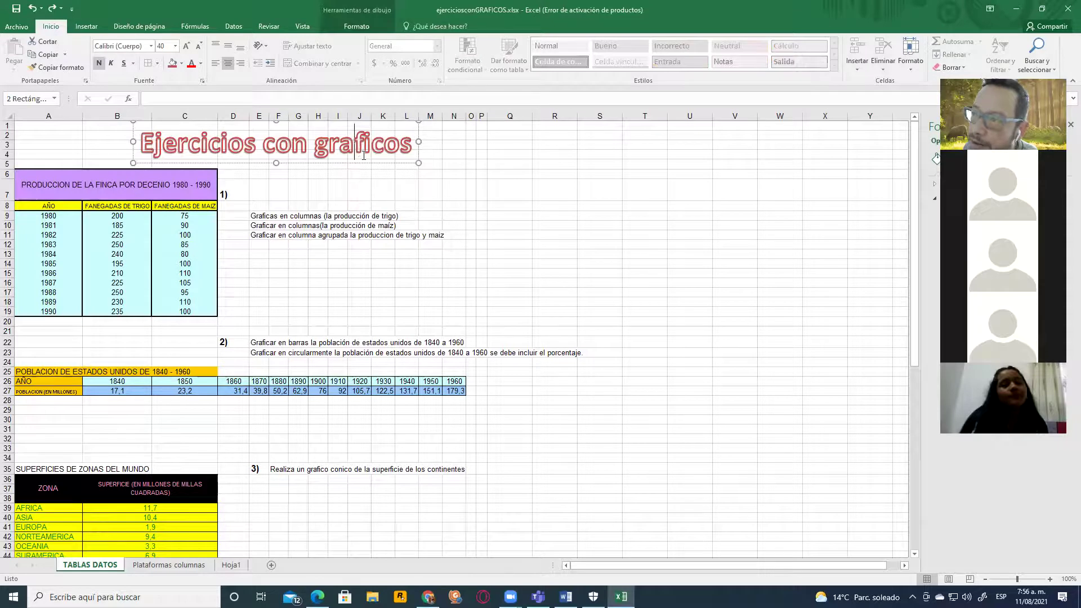
{"action": "key", "text": "BackSpace"}
{"action": "type", "text": "á"}
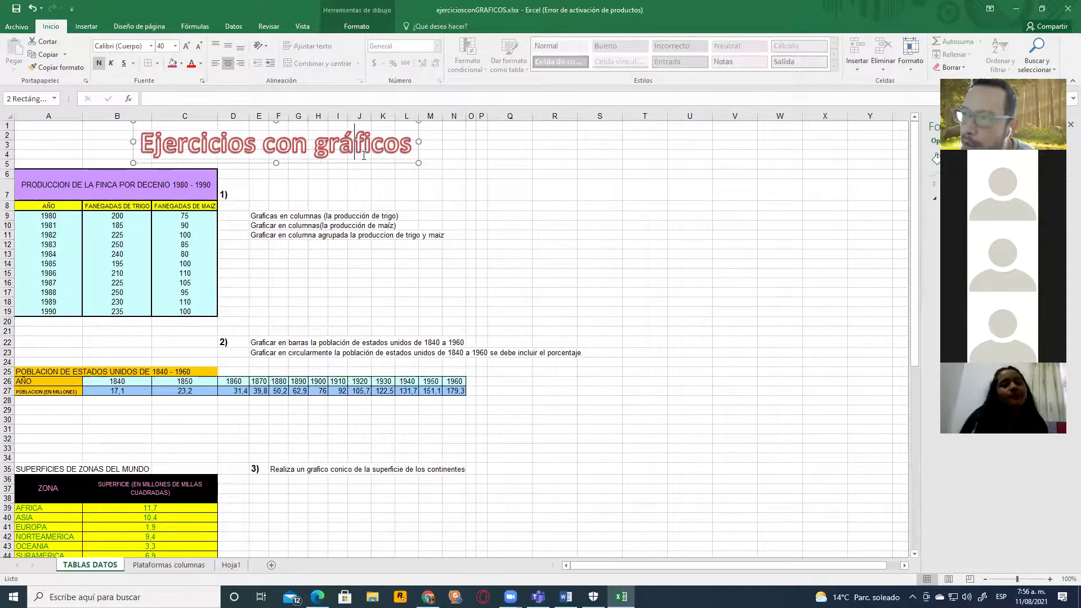
{"action": "left_click", "coordinate": [579, 320]}
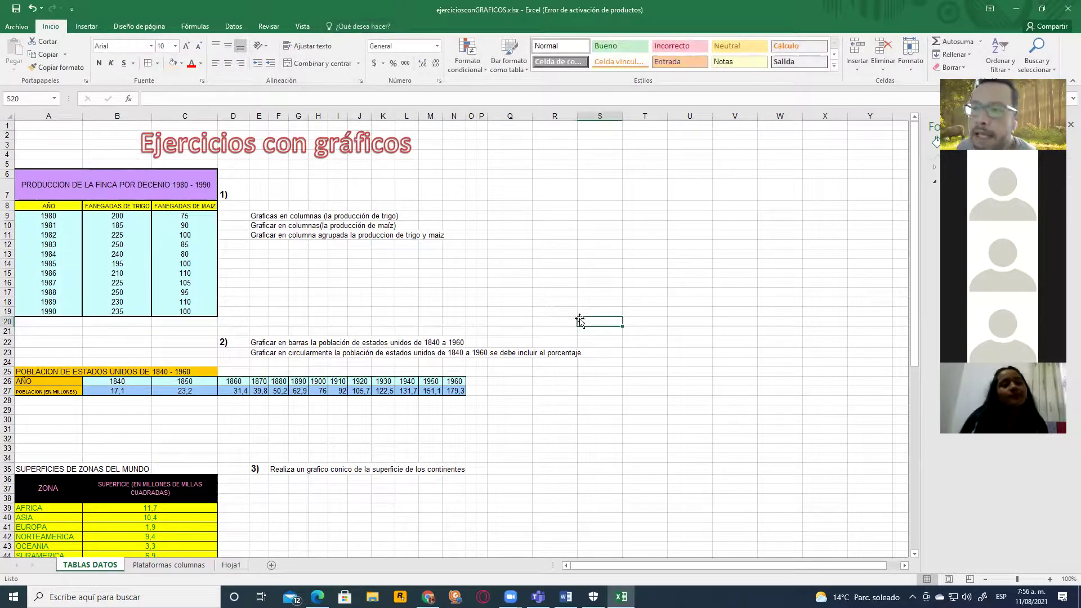
Step: Correct the first instruction of exercise 1 in E9 to "Graficar en columnas (la producción de trigo)"
{"action": "left_click", "coordinate": [256, 215]}
{"action": "left_click", "coordinate": [190, 101]}
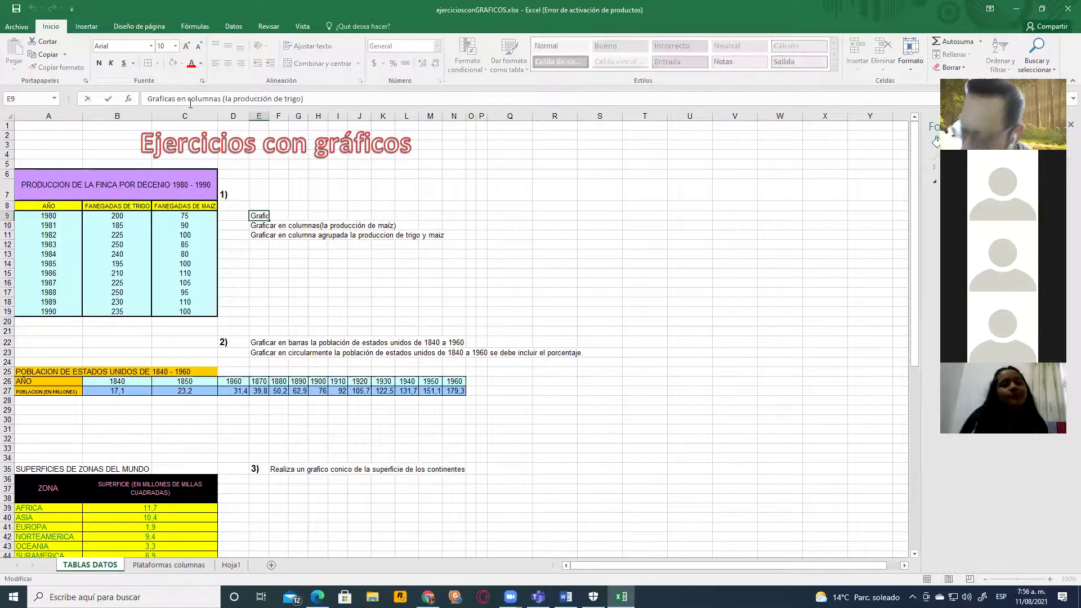
{"action": "key", "text": "BackSpace"}
{"action": "type", "text": "r"}
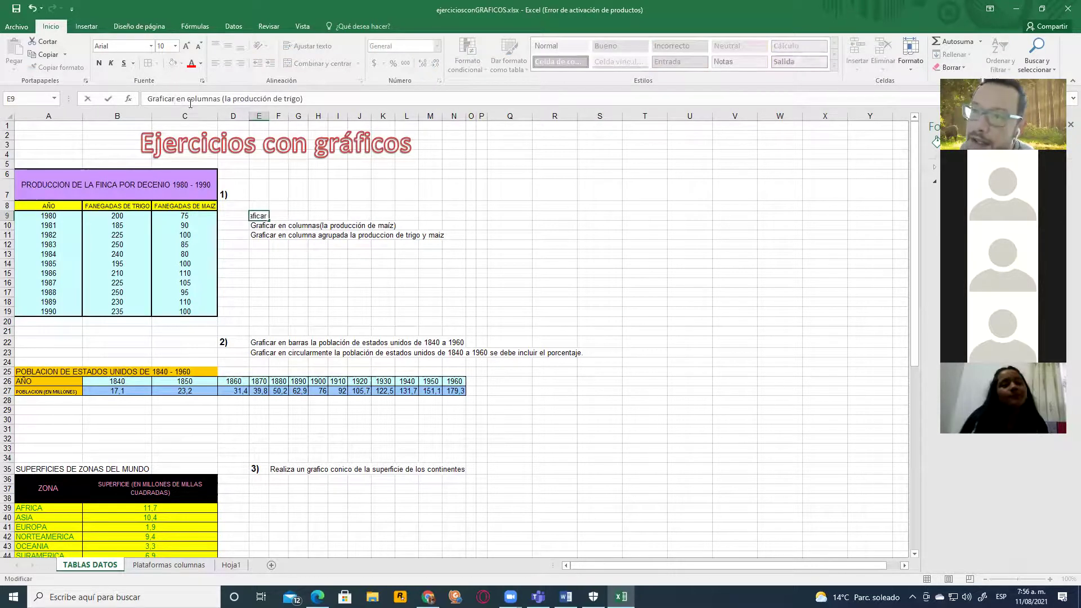
{"action": "left_click", "coordinate": [311, 218]}
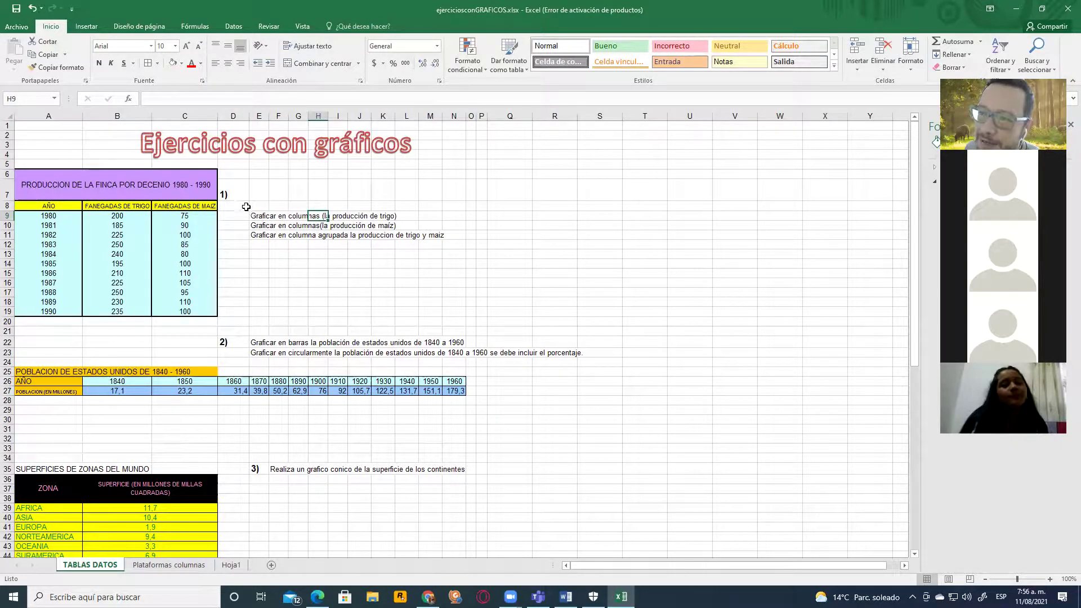
Step: Review the chart instructions of exercises 1 to 5 and their data tables on the TABLAS DATOS sheet
{"action": "left_click_drag", "start_coordinate": [252, 217], "coordinate": [257, 254]}
{"action": "scroll", "coordinate": [255, 284], "scroll_direction": "down", "scroll_amount": 3}
{"action": "scroll", "coordinate": [270, 280], "scroll_direction": "down", "scroll_amount": 2}
{"action": "left_click", "coordinate": [271, 317]}
{"action": "scroll", "coordinate": [299, 349], "scroll_direction": "down", "scroll_amount": 2}
{"action": "left_click", "coordinate": [287, 375]}
{"action": "scroll", "coordinate": [309, 416], "scroll_direction": "down", "scroll_amount": 4}
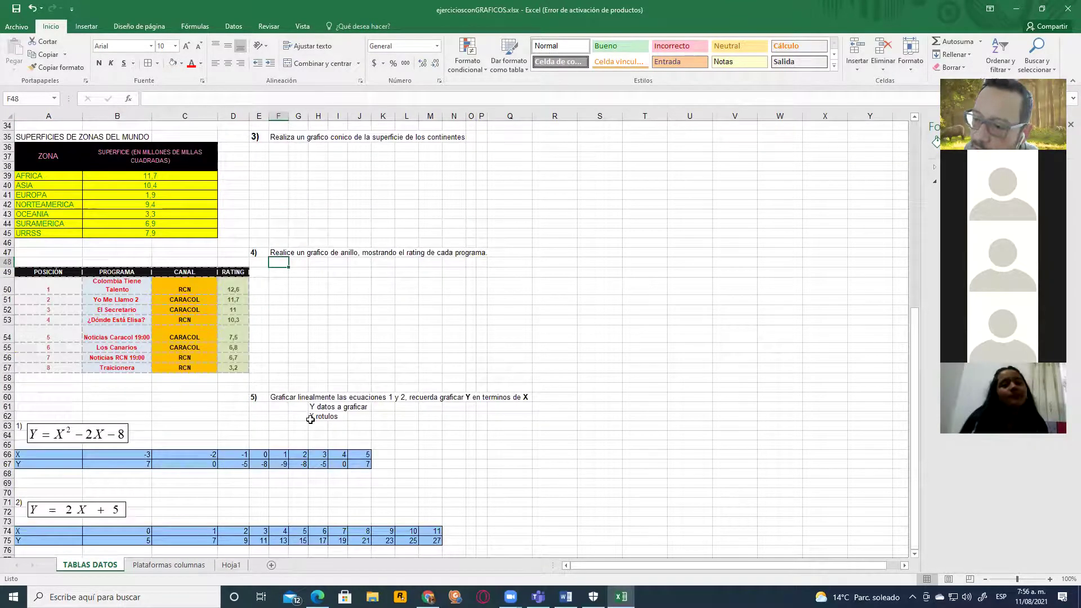
{"action": "left_click", "coordinate": [283, 399]}
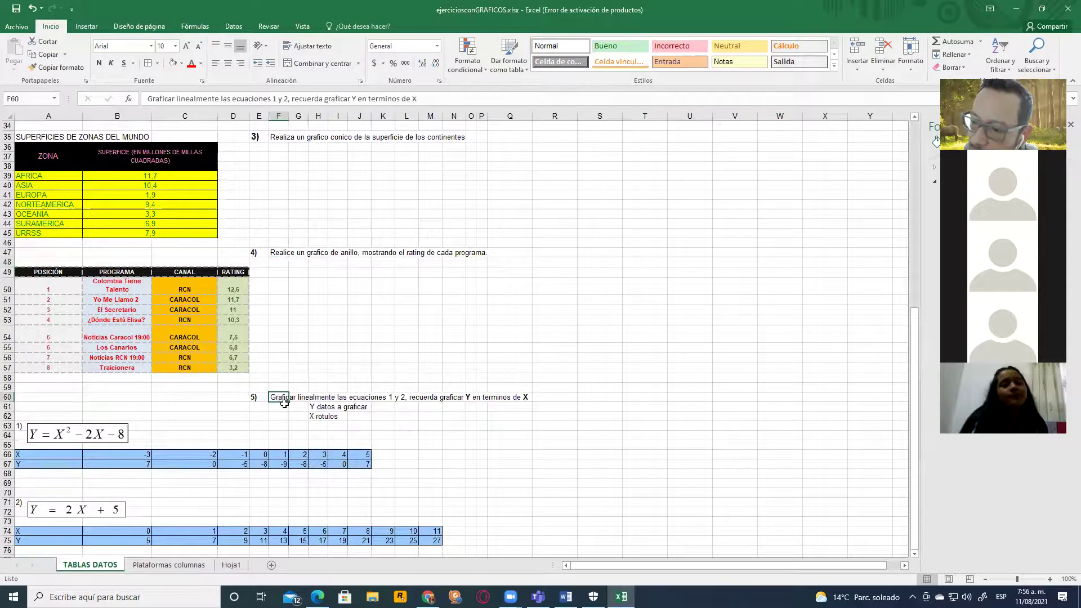
{"action": "scroll", "coordinate": [285, 402], "scroll_direction": "down", "scroll_amount": 3}
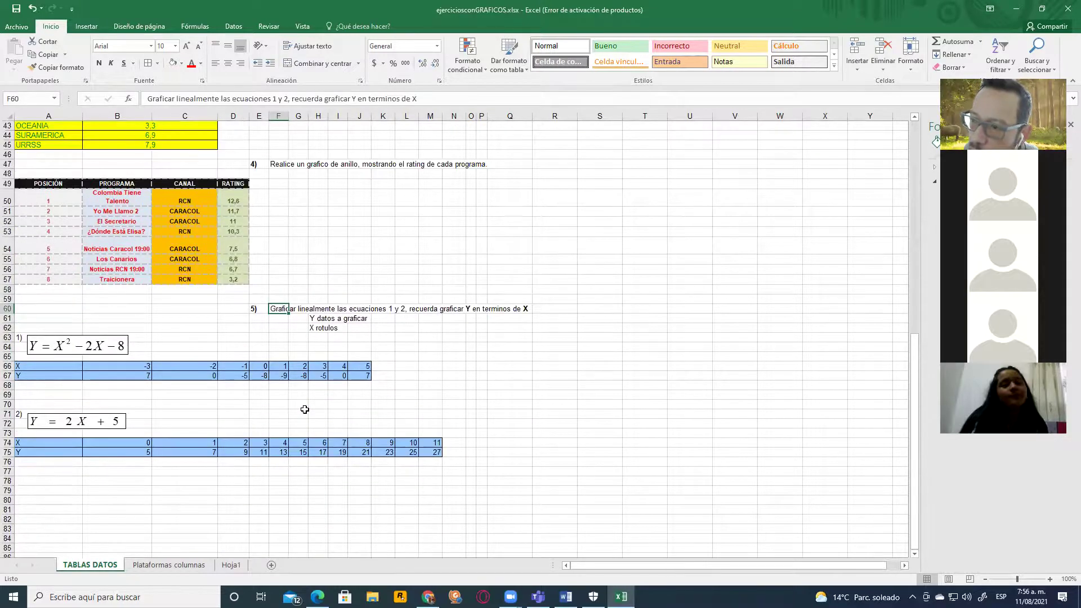
{"action": "scroll", "coordinate": [305, 409], "scroll_direction": "up", "scroll_amount": 14}
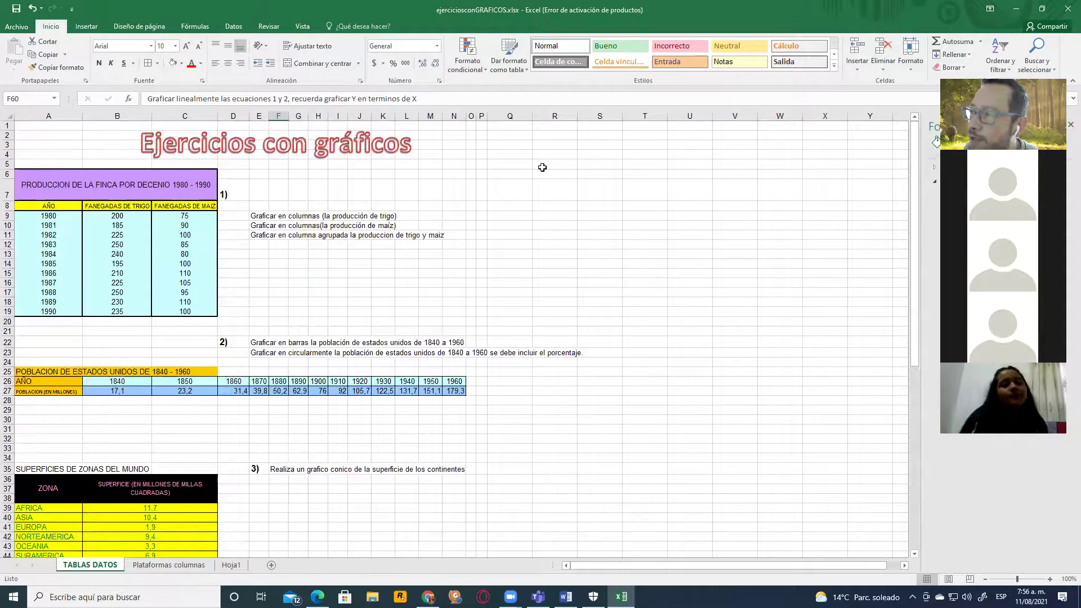
Step: Enter the note "9 graficos" in cell R5 and clear it again
{"action": "left_click", "coordinate": [544, 166]}
{"action": "type", "text": "9 graficos"}
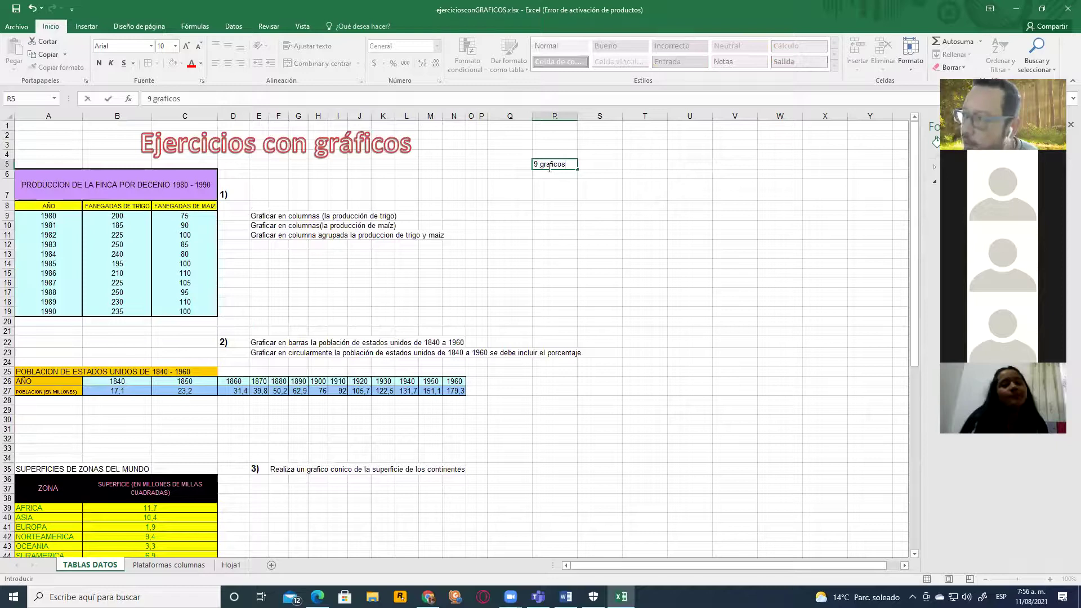
{"action": "key", "text": "Return"}
{"action": "left_click", "coordinate": [550, 167]}
{"action": "key", "text": "Delete"}
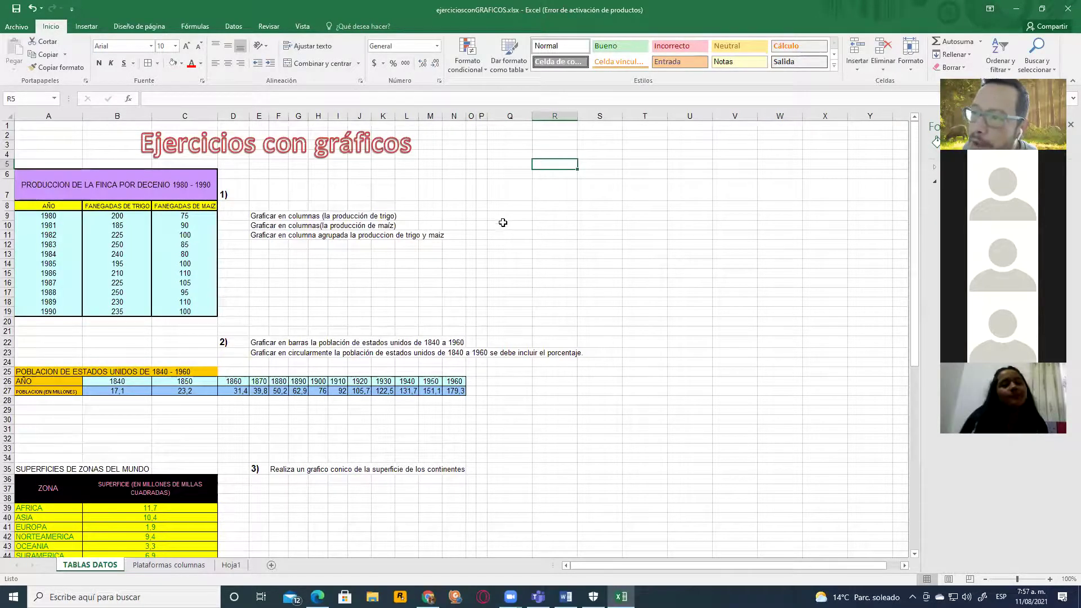
Step: Insert a blank 2D column chart on the TABLAS DATOS sheet for exercise 1's wheat production
{"action": "left_click_drag", "start_coordinate": [247, 216], "coordinate": [435, 220]}
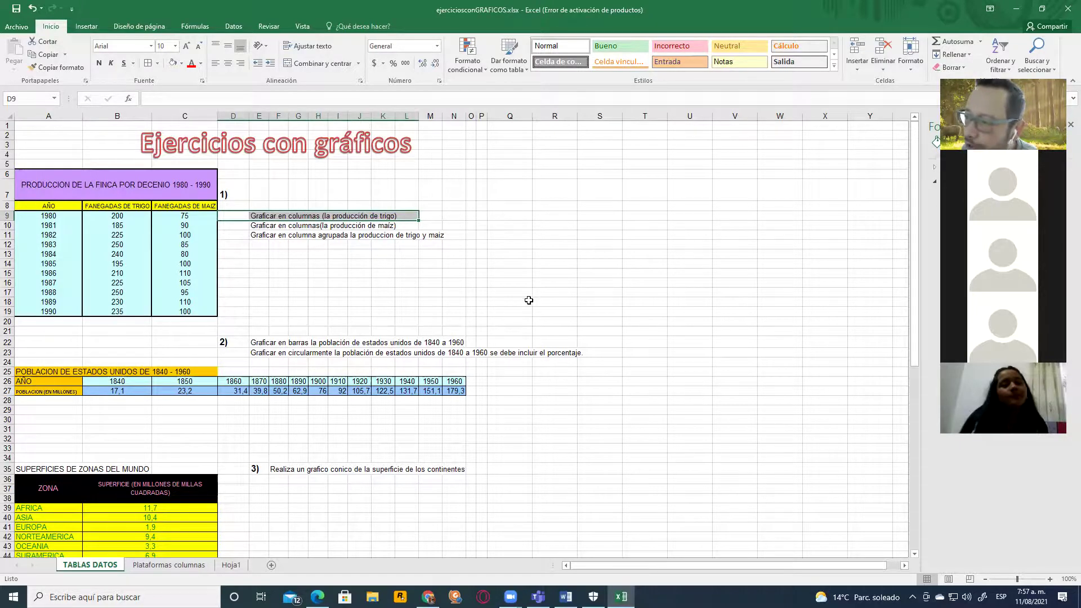
{"action": "left_click", "coordinate": [528, 300]}
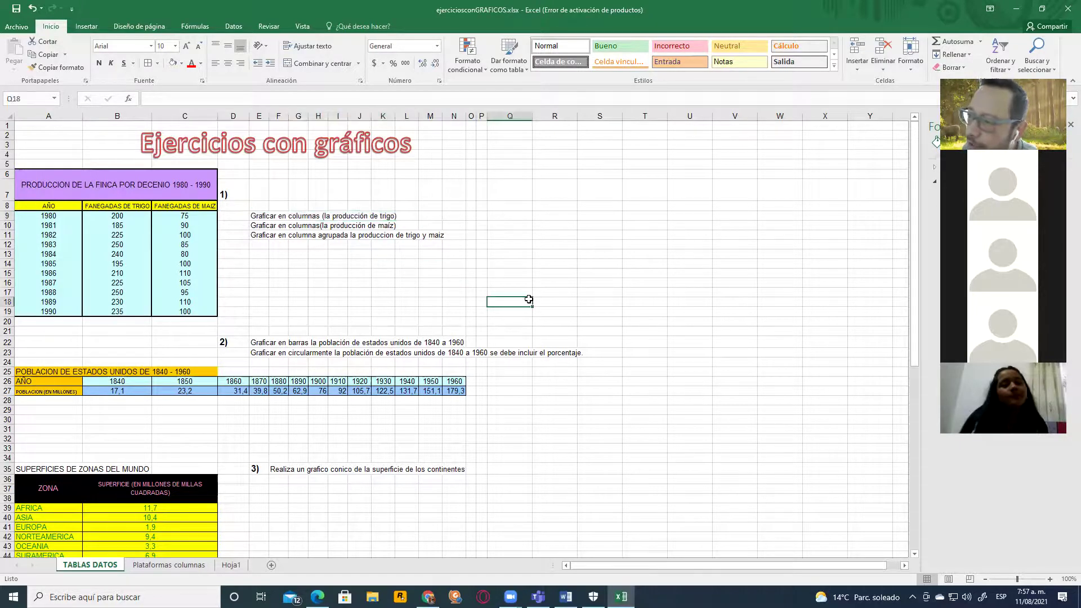
{"action": "left_click", "coordinate": [86, 27]}
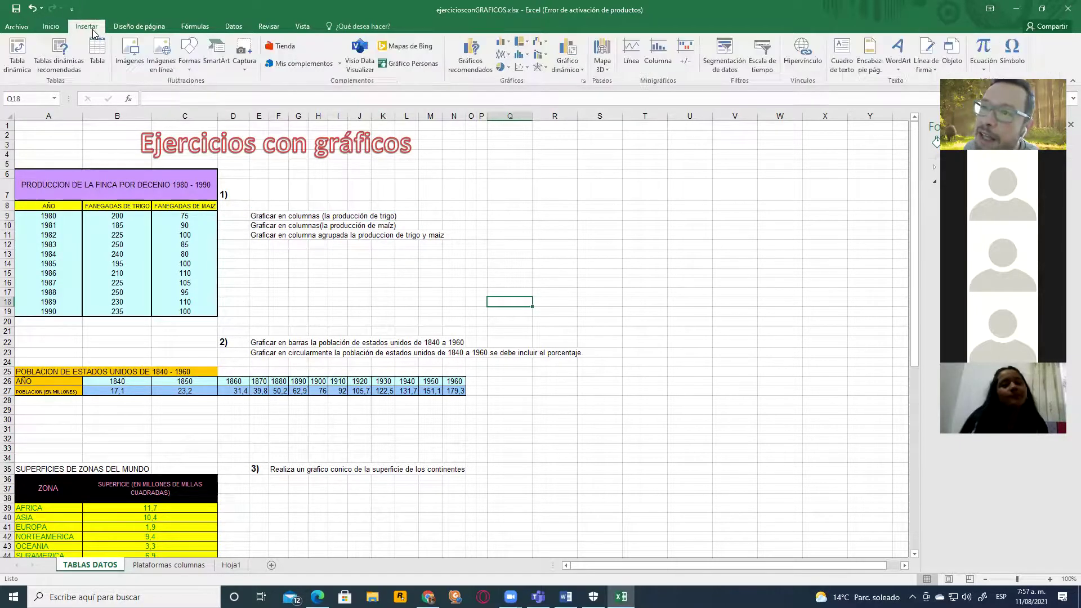
{"action": "left_click", "coordinate": [506, 45]}
{"action": "left_click", "coordinate": [511, 82]}
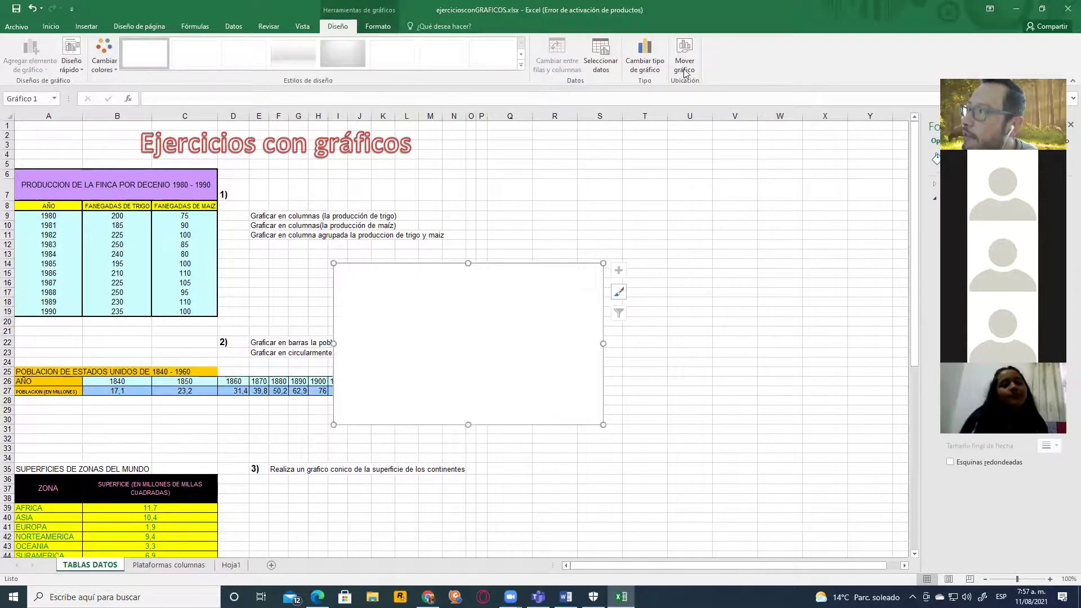
Step: Set the column chart's data range to the wheat figures in B9:B19
{"action": "left_click", "coordinate": [600, 63]}
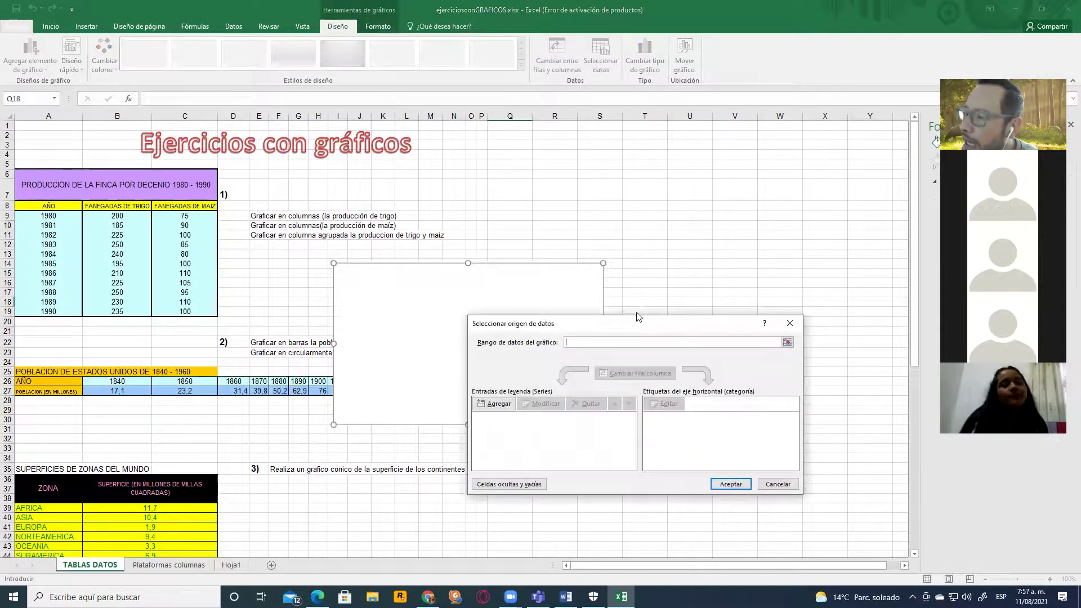
{"action": "left_click", "coordinate": [787, 342]}
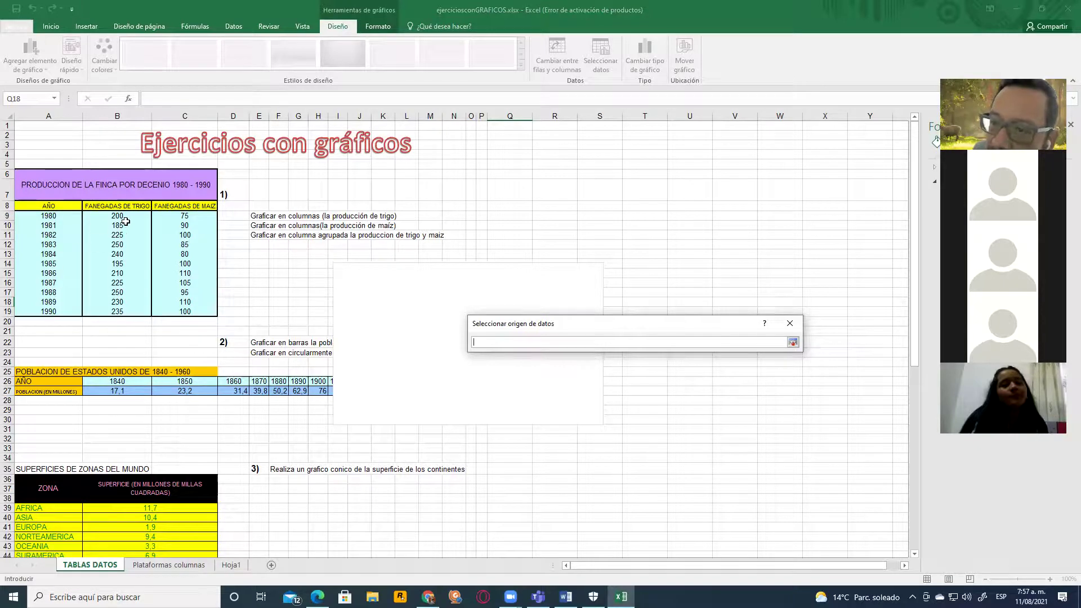
{"action": "left_click_drag", "start_coordinate": [128, 215], "coordinate": [121, 313]}
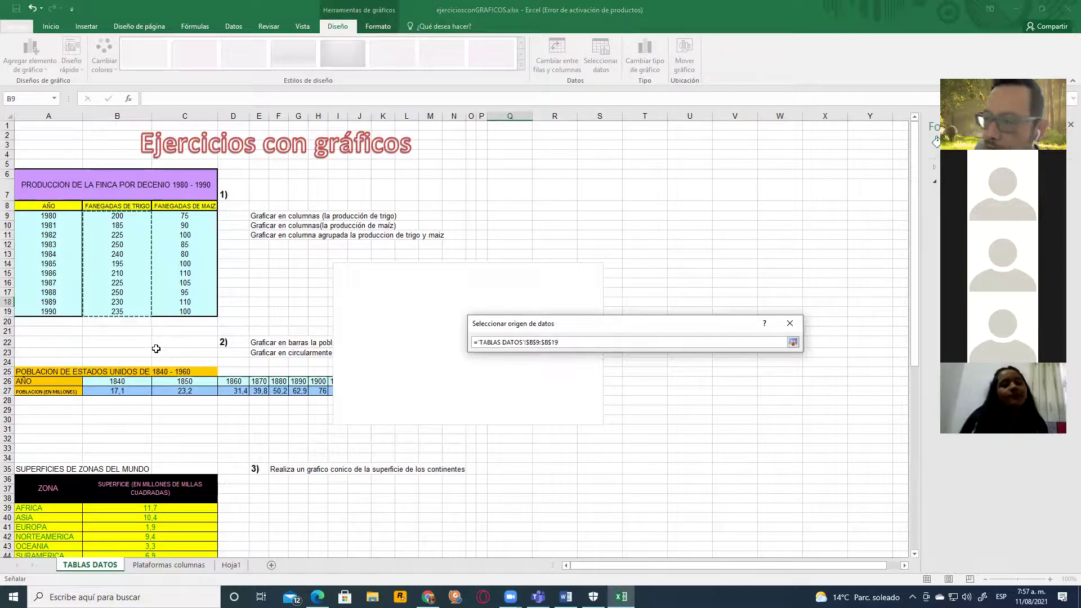
Step: Use the years in A9:A19 as the column chart's horizontal axis labels and apply the data source
{"action": "left_click", "coordinate": [660, 404]}
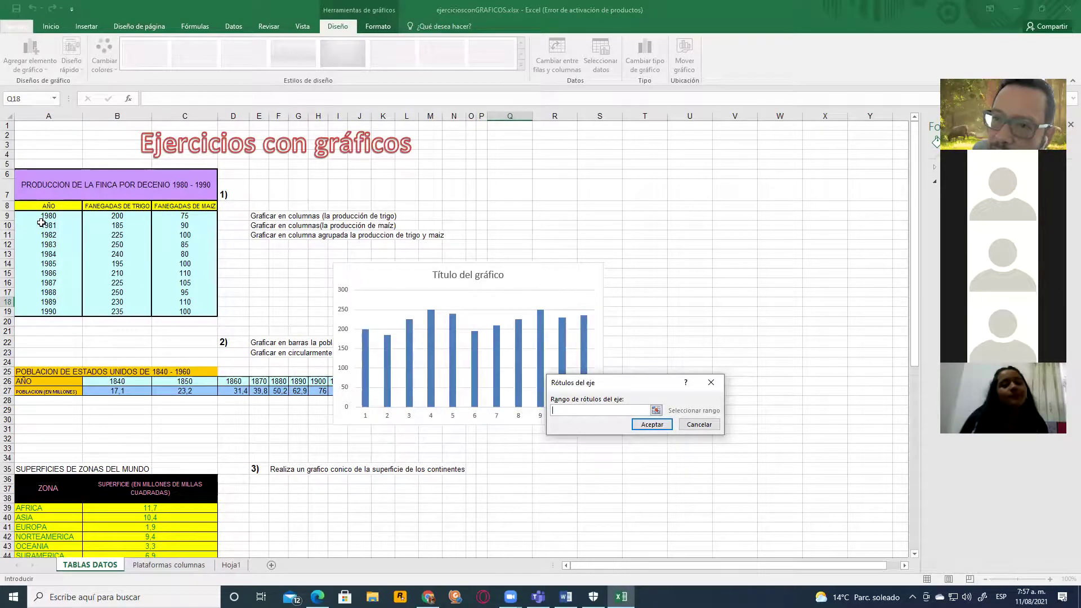
{"action": "left_click_drag", "start_coordinate": [48, 216], "coordinate": [96, 320]}
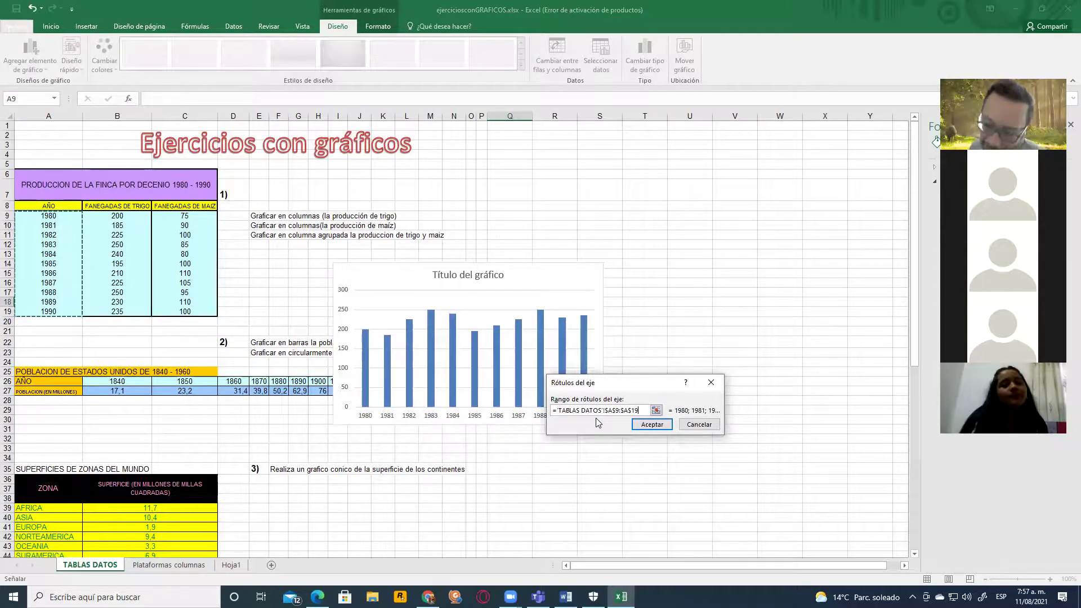
{"action": "left_click", "coordinate": [646, 426]}
{"action": "left_click", "coordinate": [730, 482]}
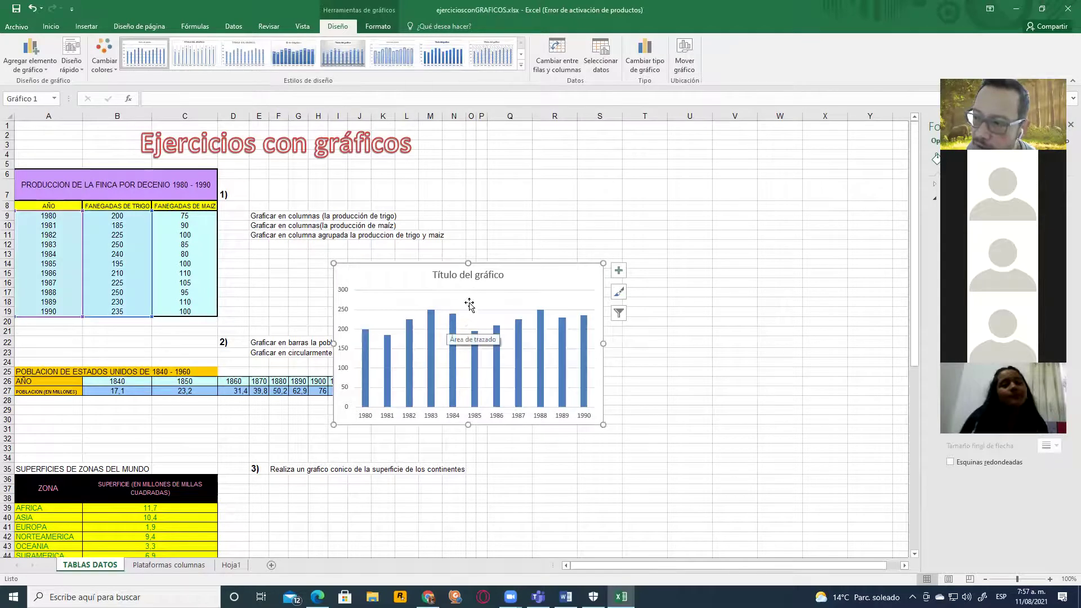
Step: Replace the column chart's placeholder title with "Producción de trigo"
{"action": "left_click", "coordinate": [483, 274]}
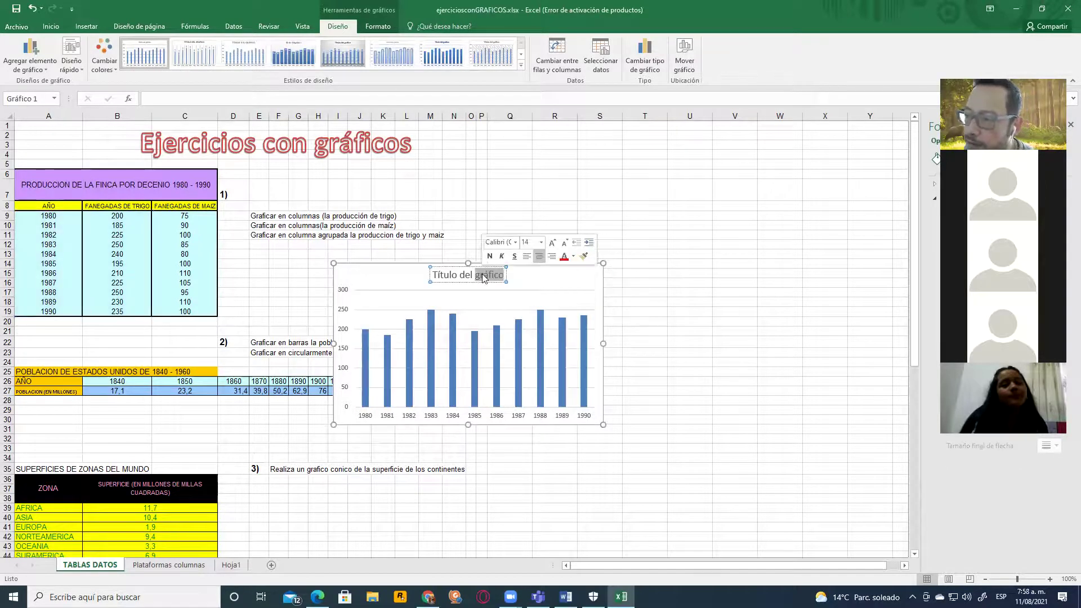
{"action": "triple_click", "coordinate": [483, 274]}
{"action": "type", "text": "P"}
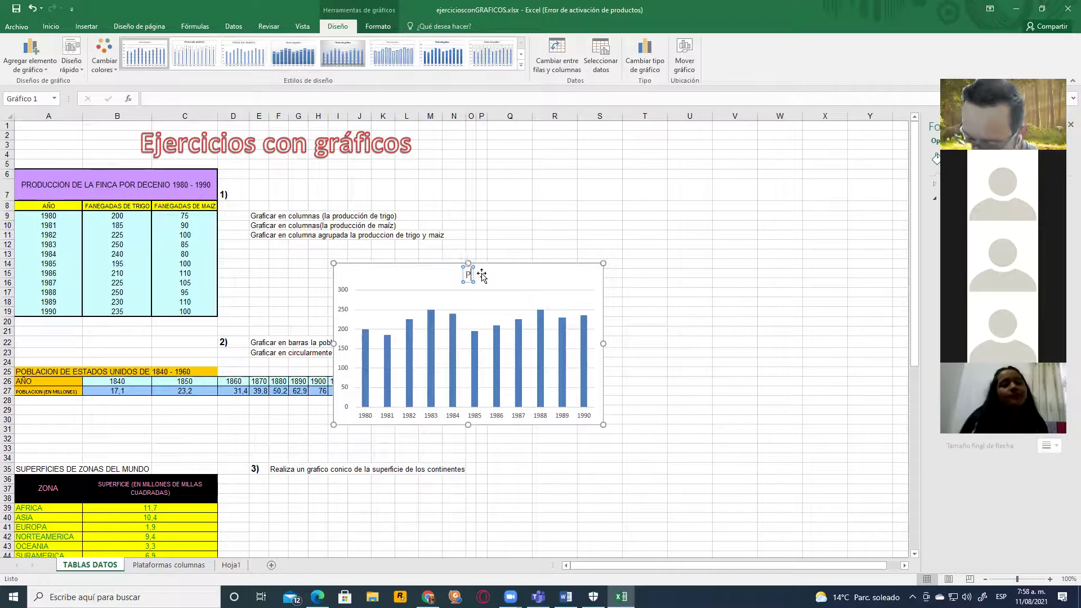
{"action": "type", "text": "roducción de trig"}
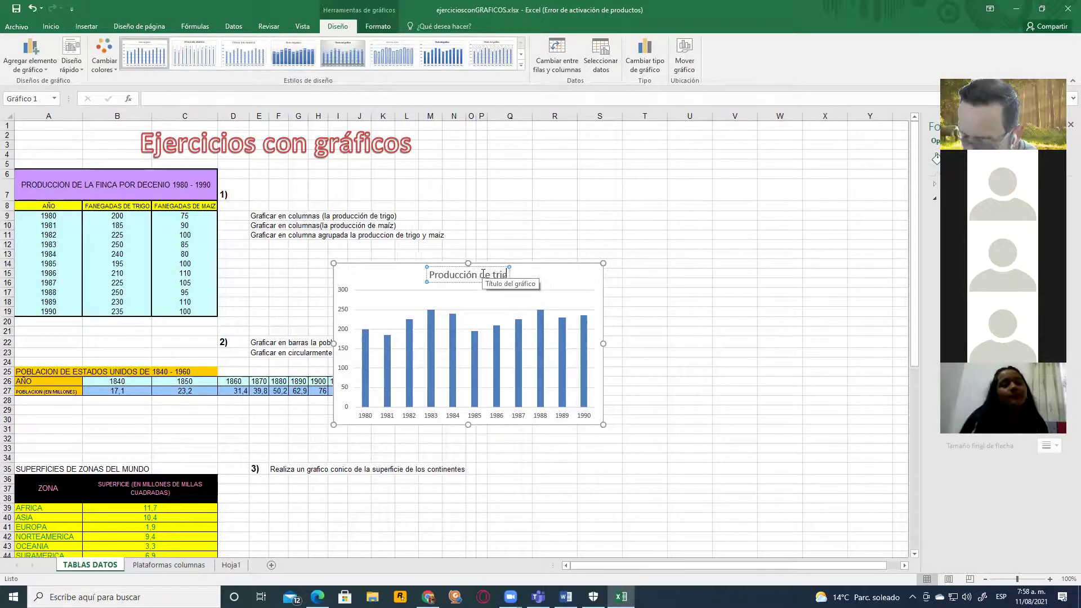
{"action": "type", "text": "o"}
{"action": "left_click", "coordinate": [628, 349]}
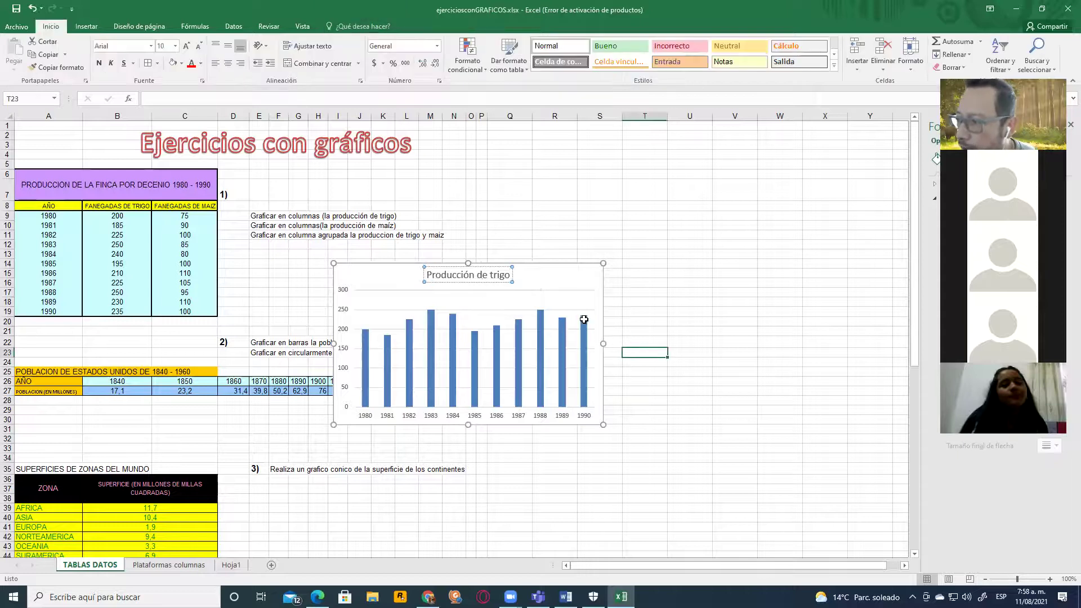
Step: Move the wheat production chart to a new chart sheet named "trigo"
{"action": "left_click", "coordinate": [551, 284]}
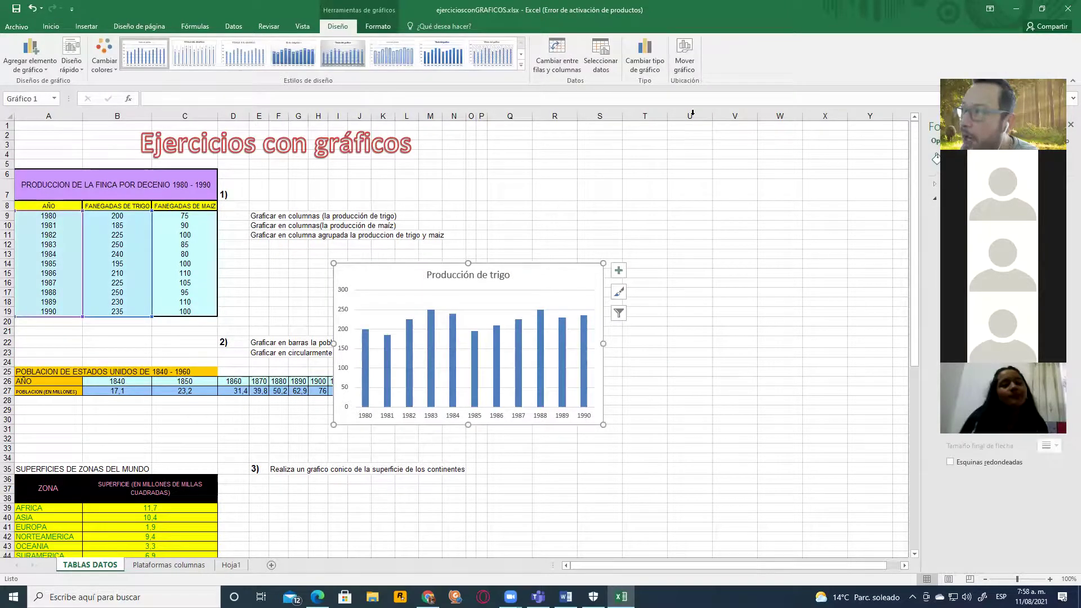
{"action": "left_click", "coordinate": [684, 62]}
{"action": "left_click", "coordinate": [577, 375]}
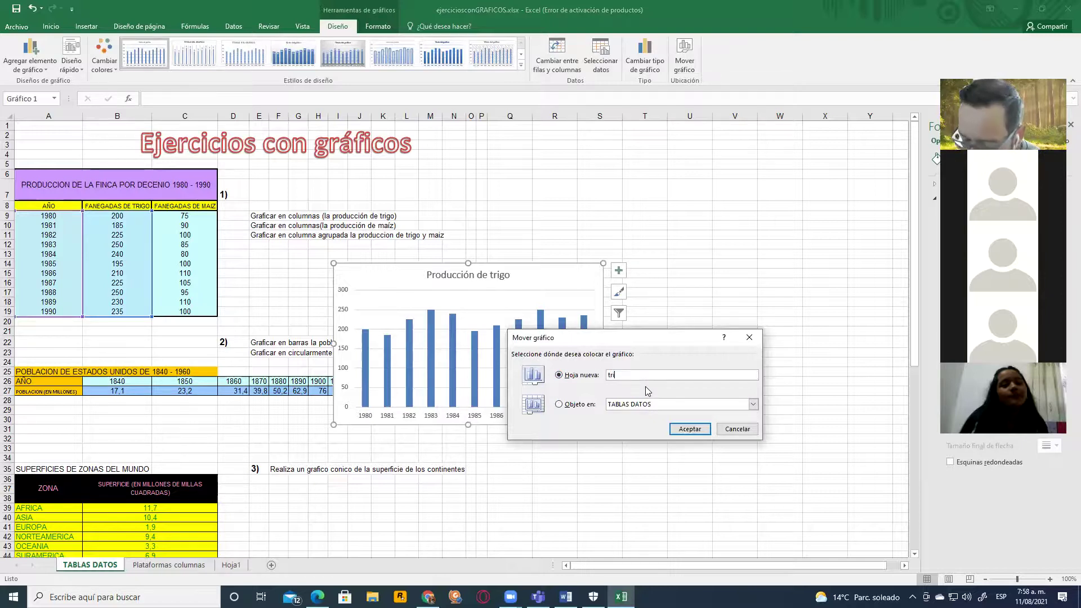
{"action": "type", "text": "trigo"}
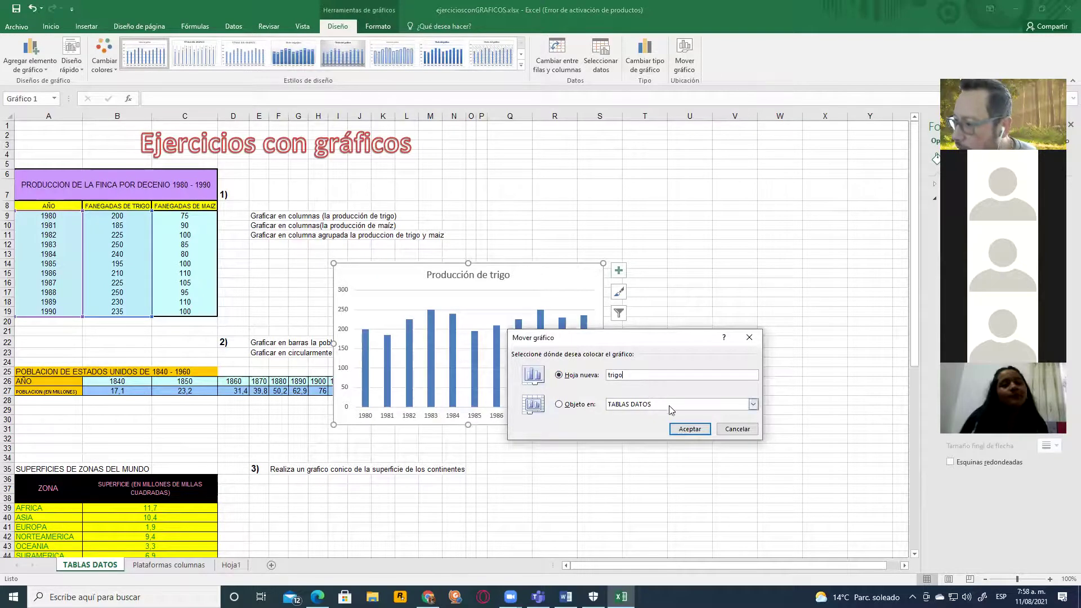
{"action": "left_click", "coordinate": [689, 429]}
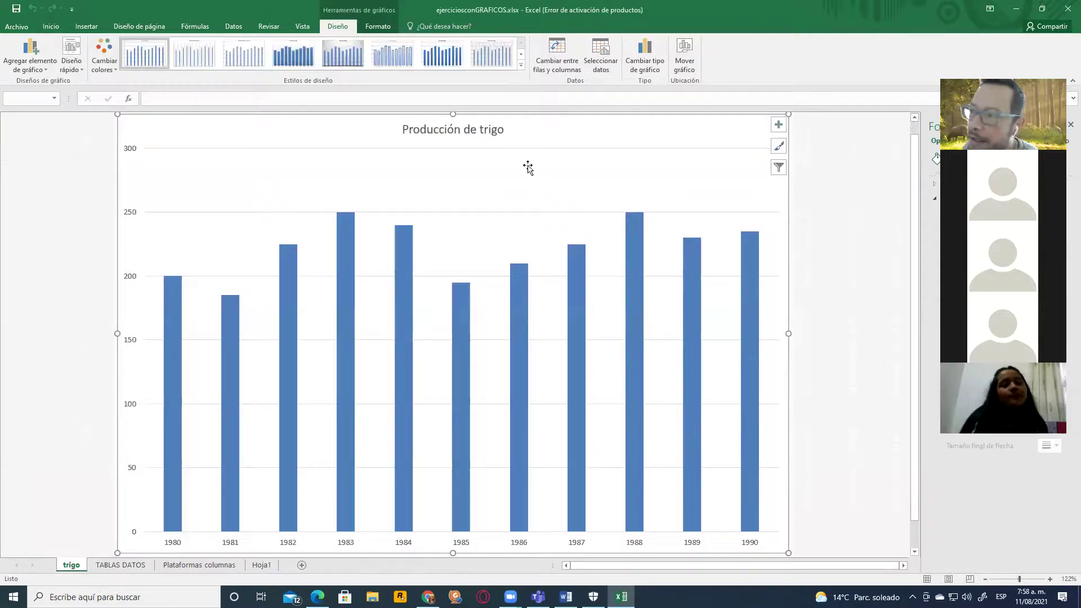
Step: Apply the quick layout with a vertical axis title and a last-column data label, and title the vertical axis "Fanegadas"
{"action": "left_click", "coordinate": [503, 129]}
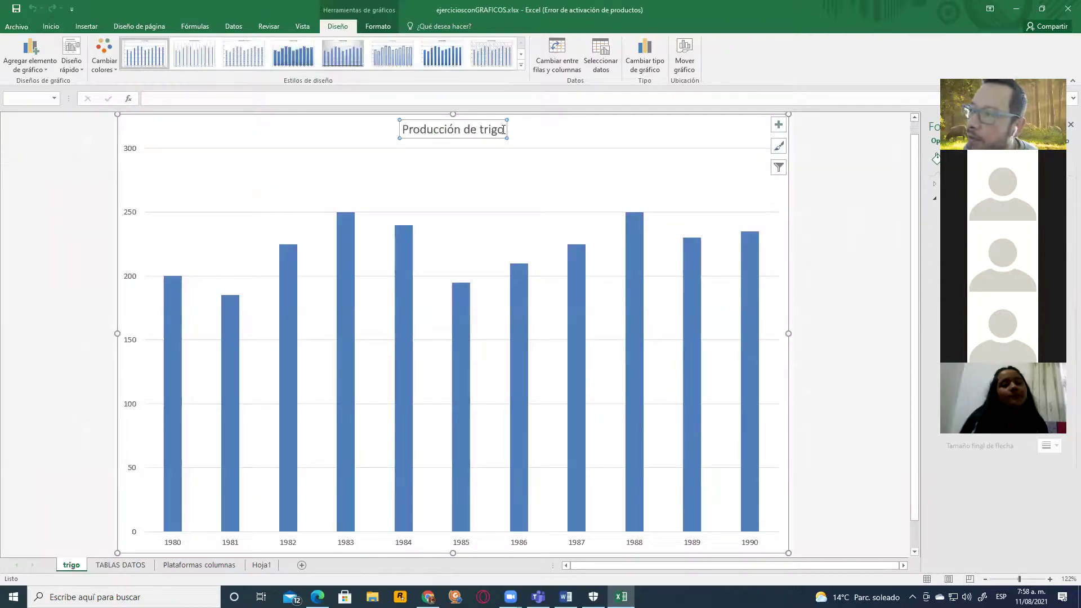
{"action": "left_click", "coordinate": [72, 62]}
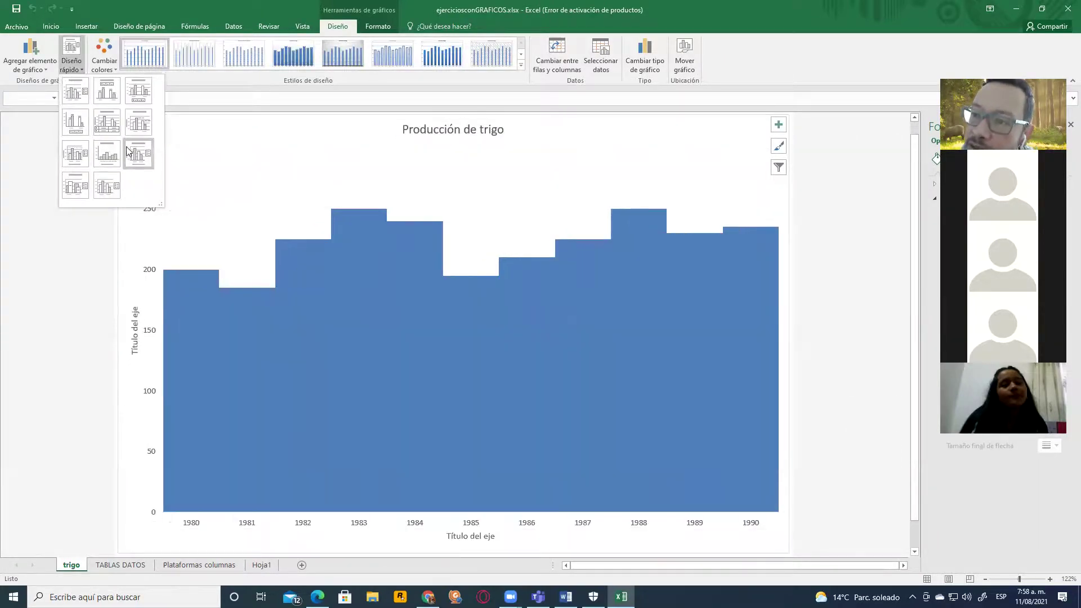
{"action": "left_click", "coordinate": [134, 127]}
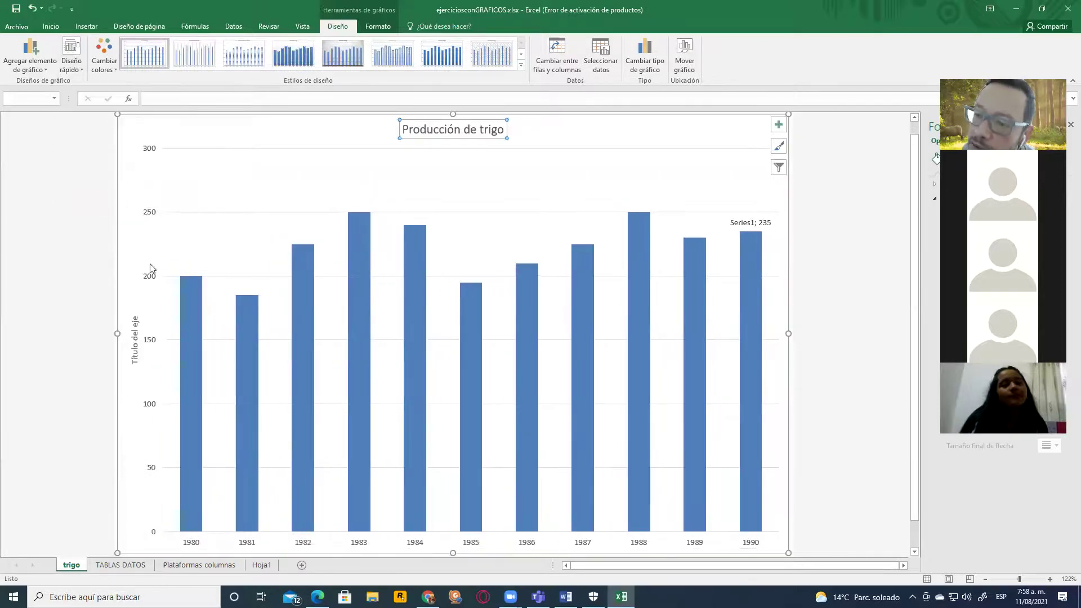
{"action": "left_click", "coordinate": [135, 344]}
{"action": "double_click", "coordinate": [135, 346]}
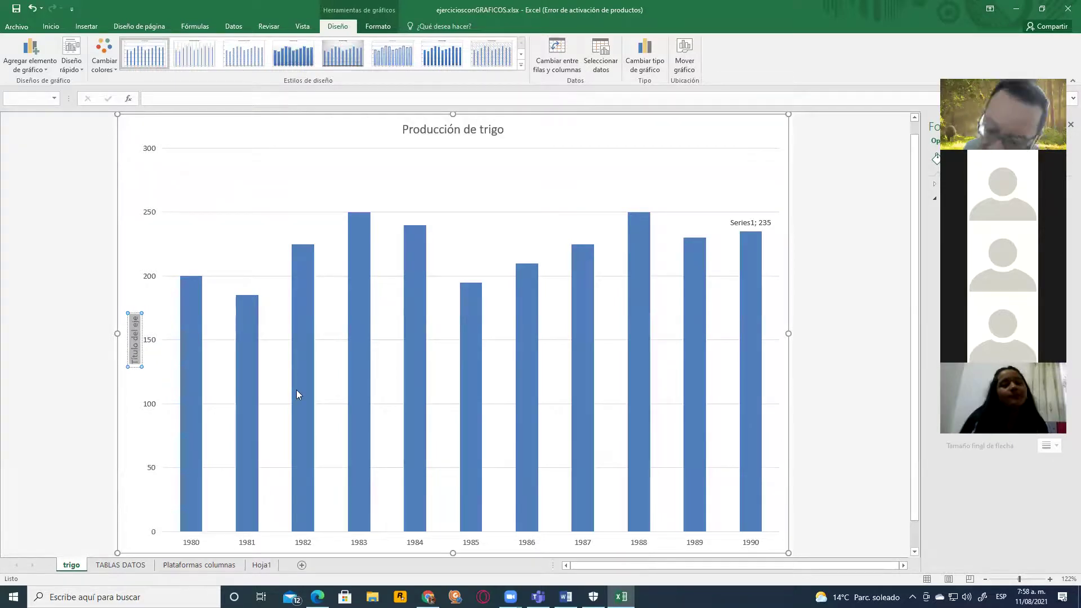
{"action": "key", "text": "Delete"}
{"action": "type", "text": "Fanegadas"}
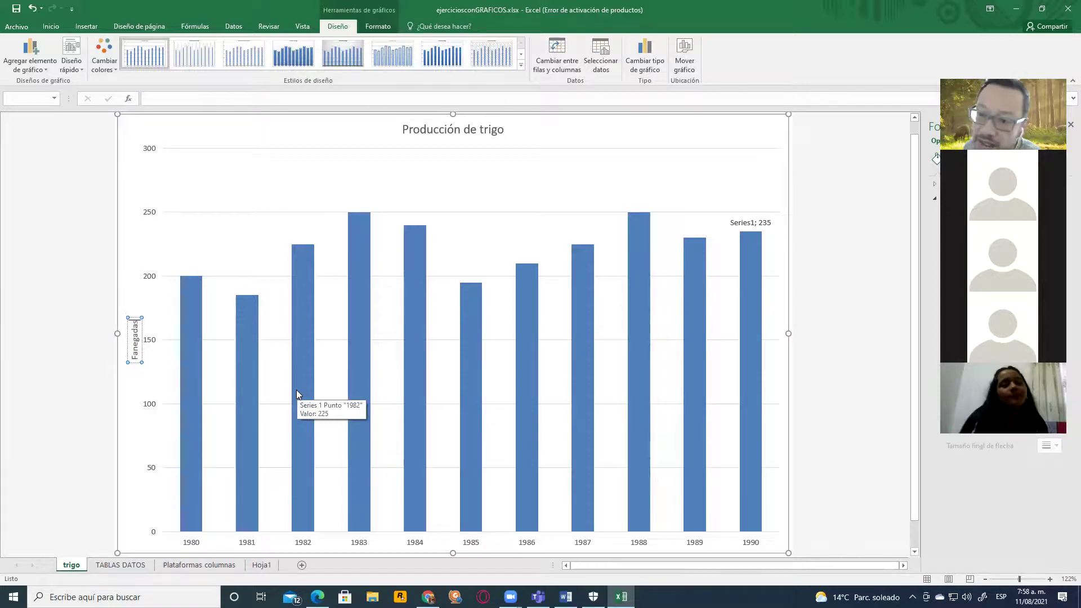
{"action": "left_click", "coordinate": [825, 374]}
{"action": "scroll", "coordinate": [913, 281], "scroll_direction": "down", "scroll_amount": 1}
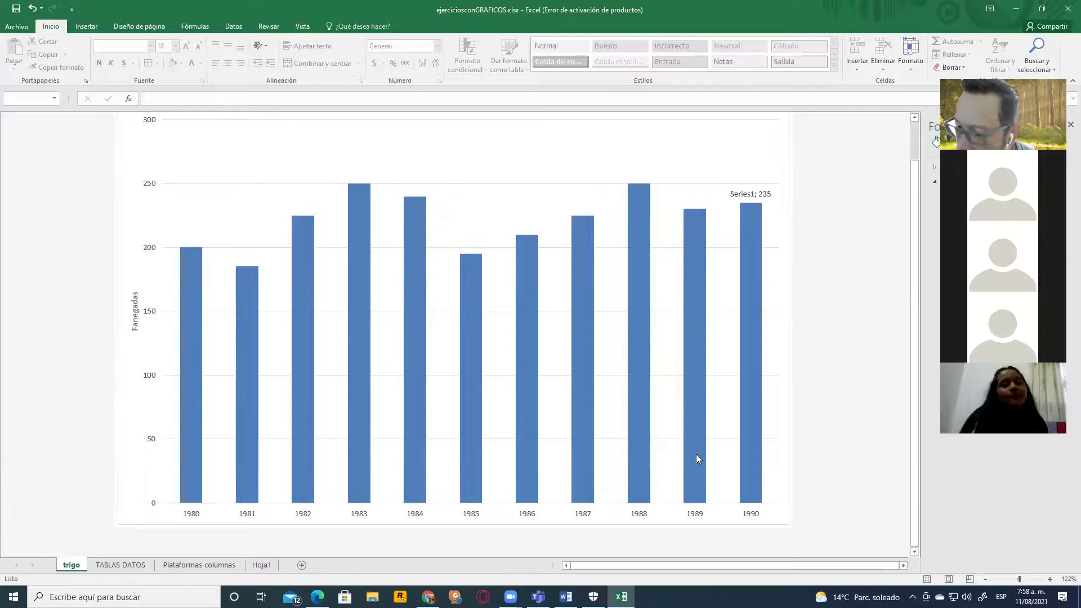
Step: Switch the wheat chart to a quick layout with titles on both axes and a side legend
{"action": "left_click", "coordinate": [422, 523]}
{"action": "scroll", "coordinate": [468, 386], "scroll_direction": "up", "scroll_amount": 1}
{"action": "scroll", "coordinate": [467, 405], "scroll_direction": "down", "scroll_amount": 1}
{"action": "scroll", "coordinate": [468, 431], "scroll_direction": "up", "scroll_amount": 1}
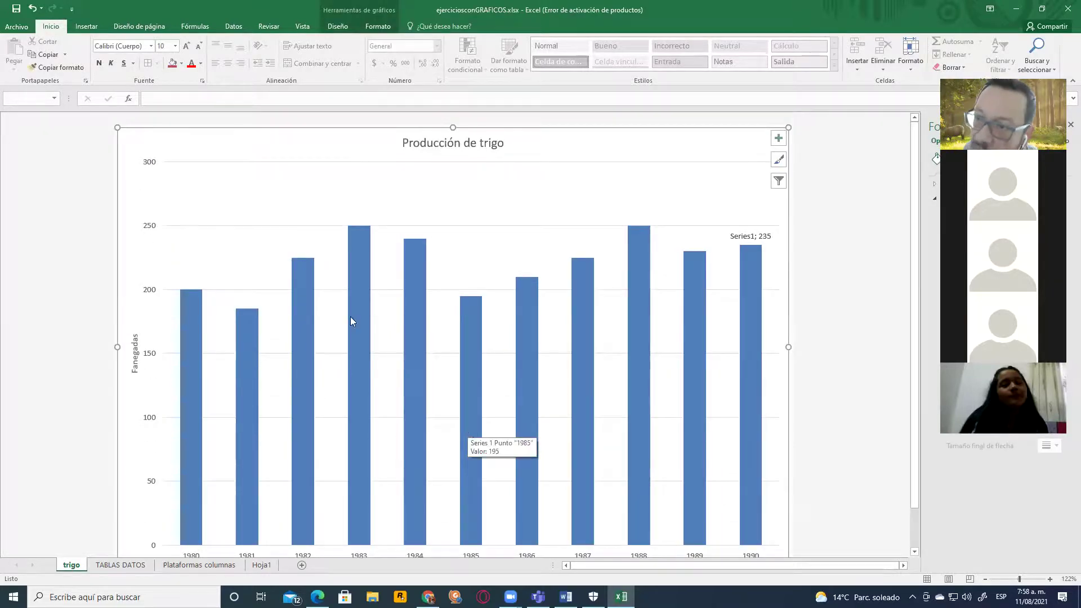
{"action": "left_click", "coordinate": [169, 181]}
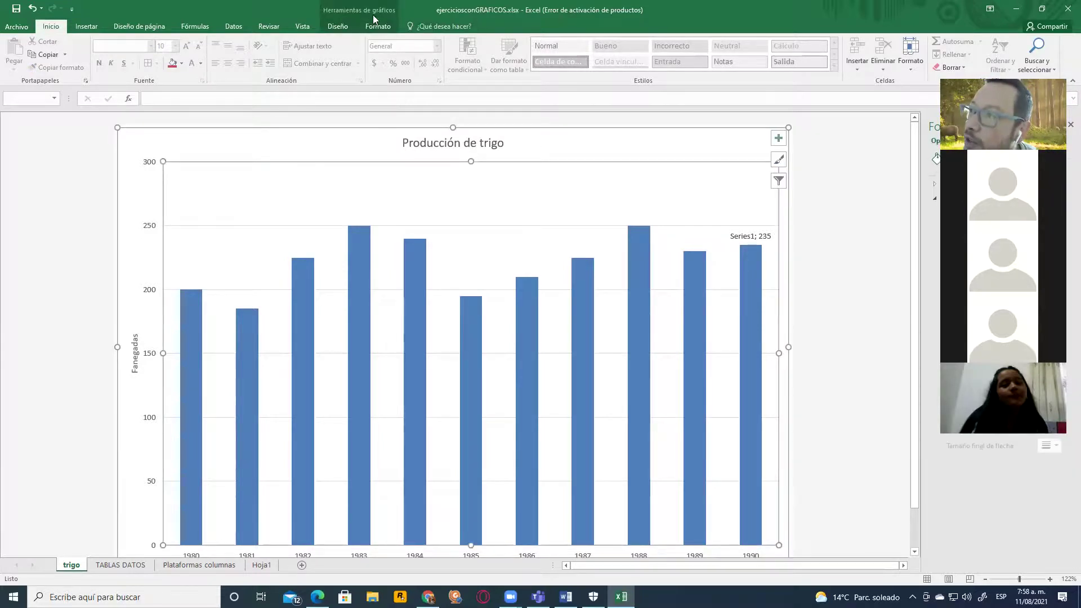
{"action": "left_click", "coordinate": [338, 26]}
{"action": "left_click", "coordinate": [78, 60]}
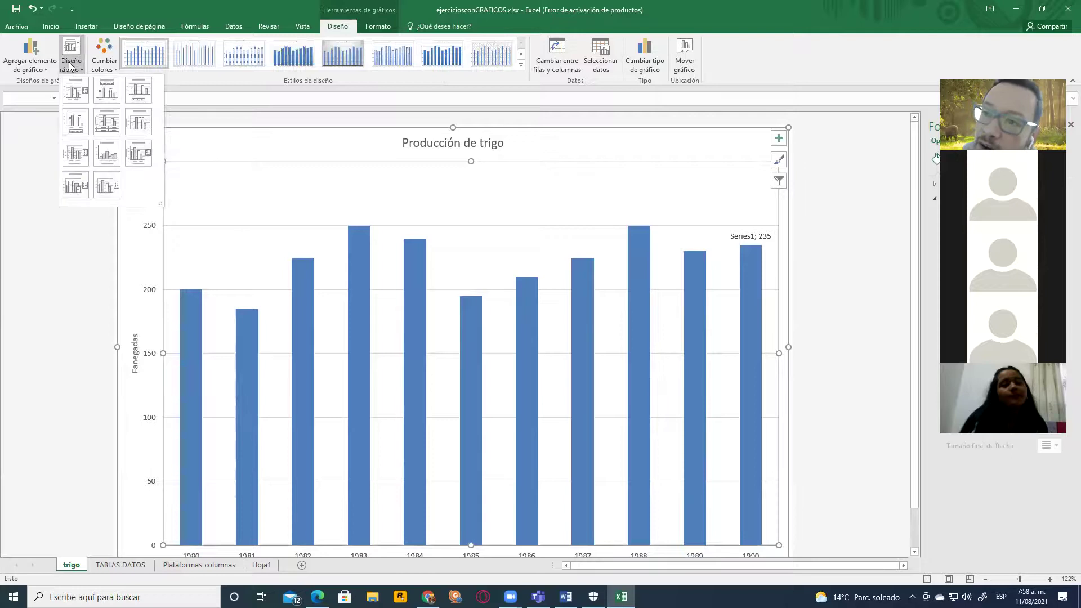
{"action": "key", "text": "Escape"}
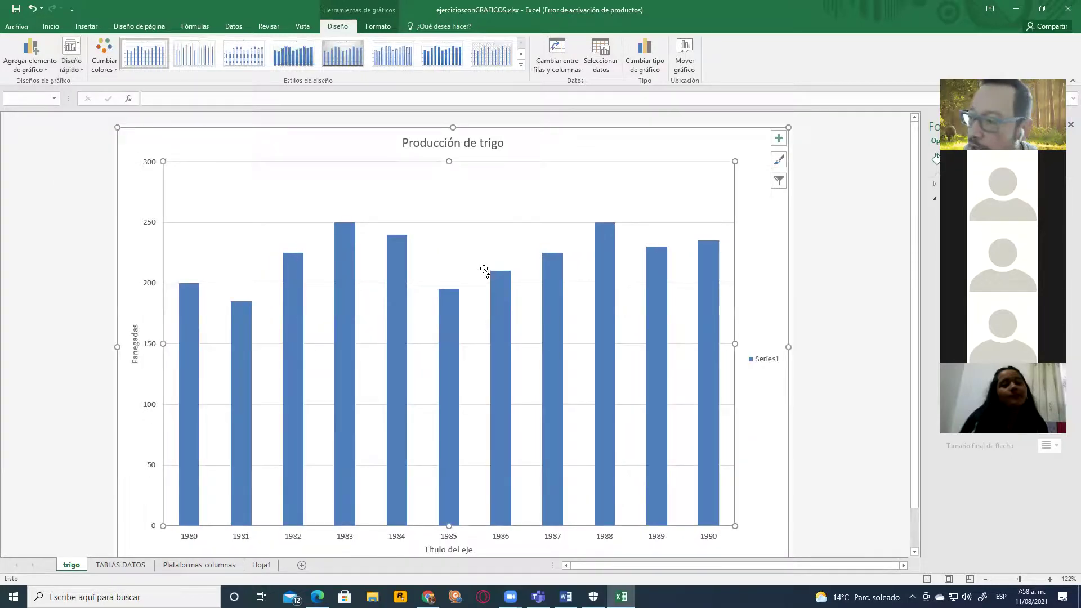
Step: Replace the horizontal axis title of the wheat chart with "Años"
{"action": "left_click", "coordinate": [458, 507]}
{"action": "double_click", "coordinate": [458, 507]}
{"action": "left_click", "coordinate": [458, 507]}
{"action": "triple_click", "coordinate": [431, 497]}
{"action": "type", "text": "A"}
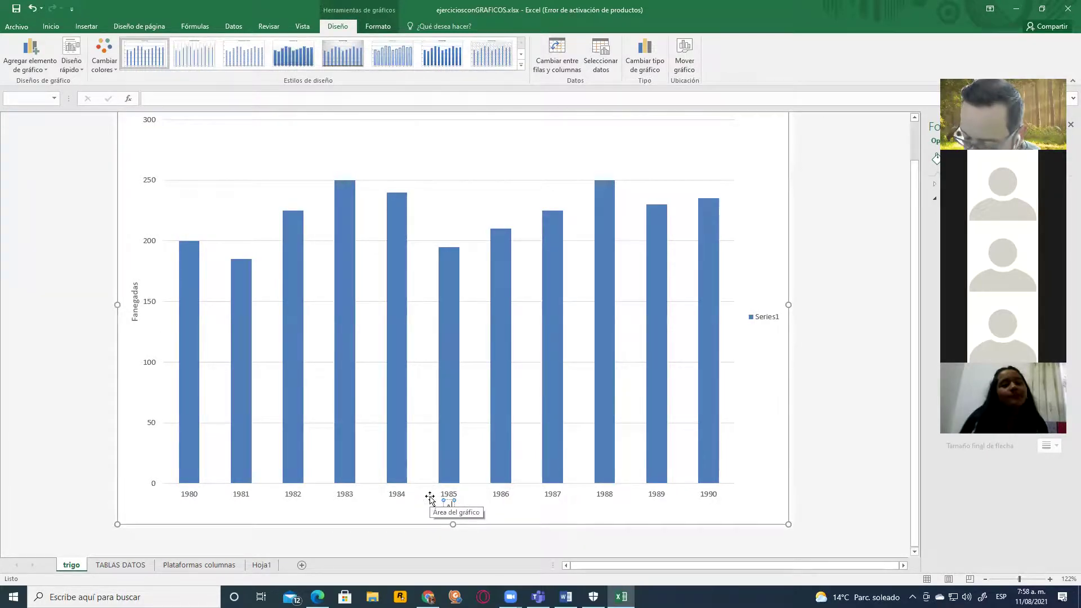
{"action": "type", "text": "ños"}
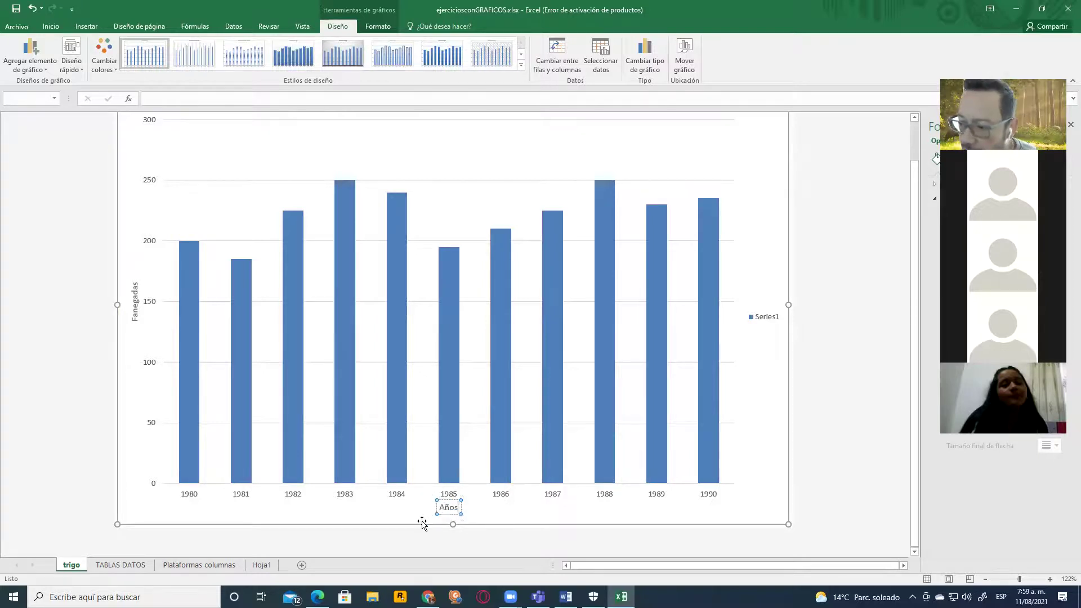
{"action": "key", "text": "Escape"}
{"action": "key", "text": "Escape"}
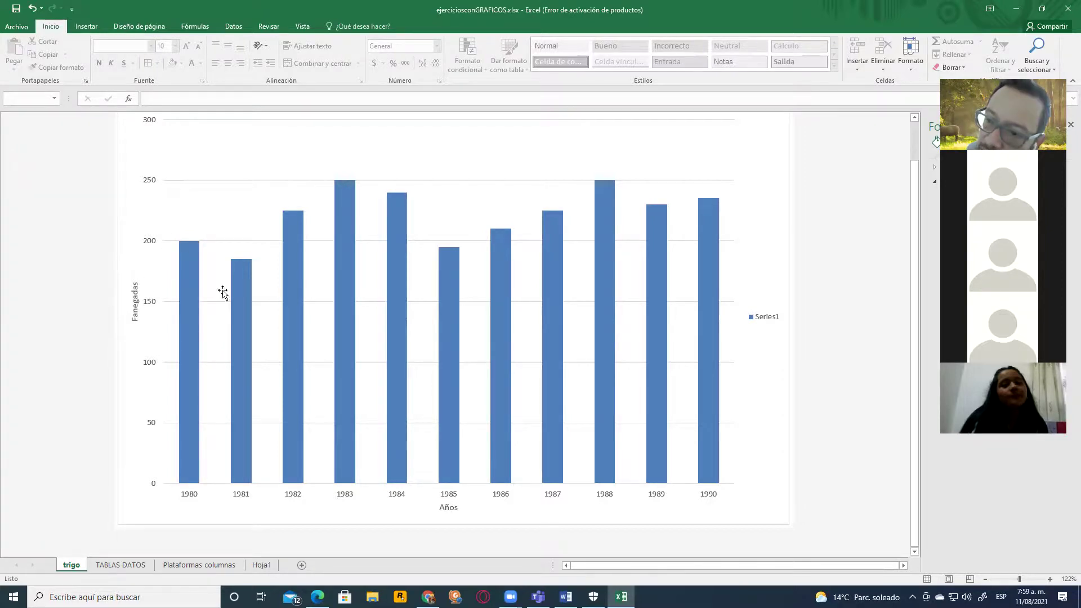
{"action": "left_click", "coordinate": [134, 290]}
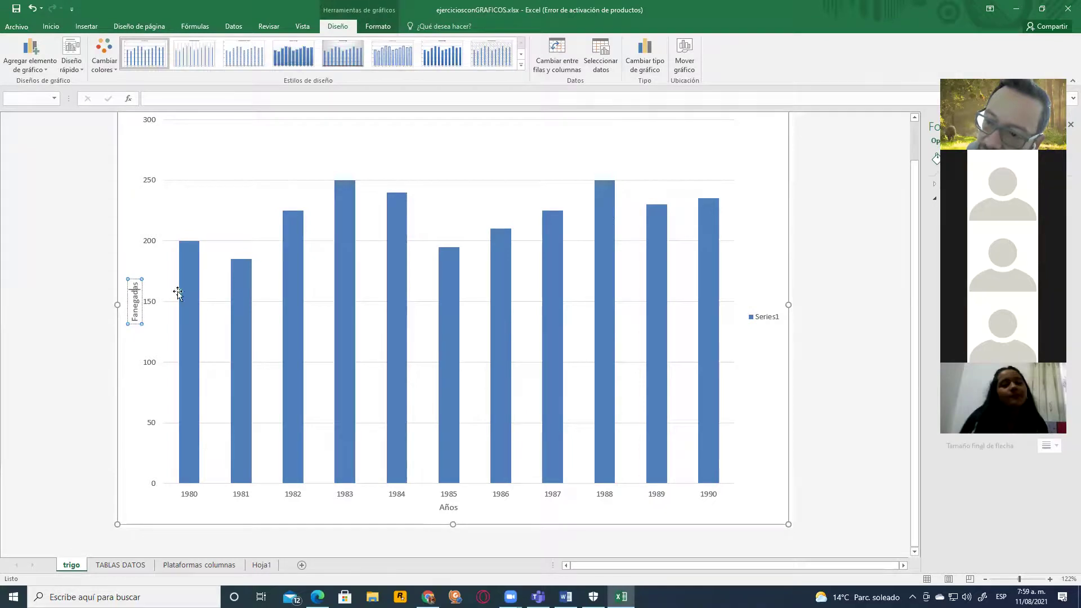
{"action": "scroll", "coordinate": [445, 288], "scroll_direction": "up", "scroll_amount": 1}
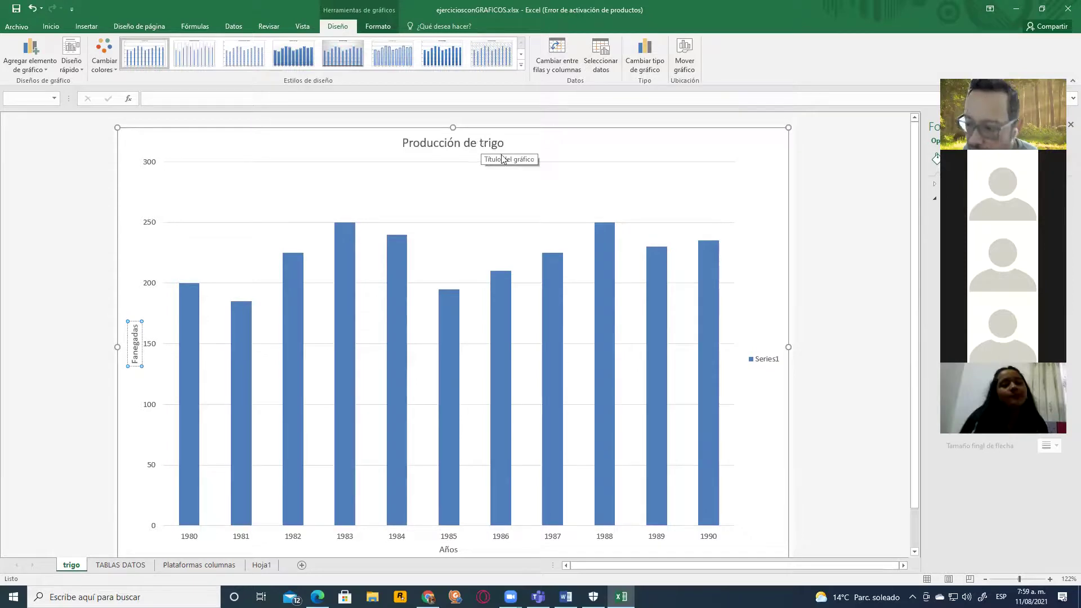
{"action": "scroll", "coordinate": [476, 293], "scroll_direction": "down", "scroll_amount": 1}
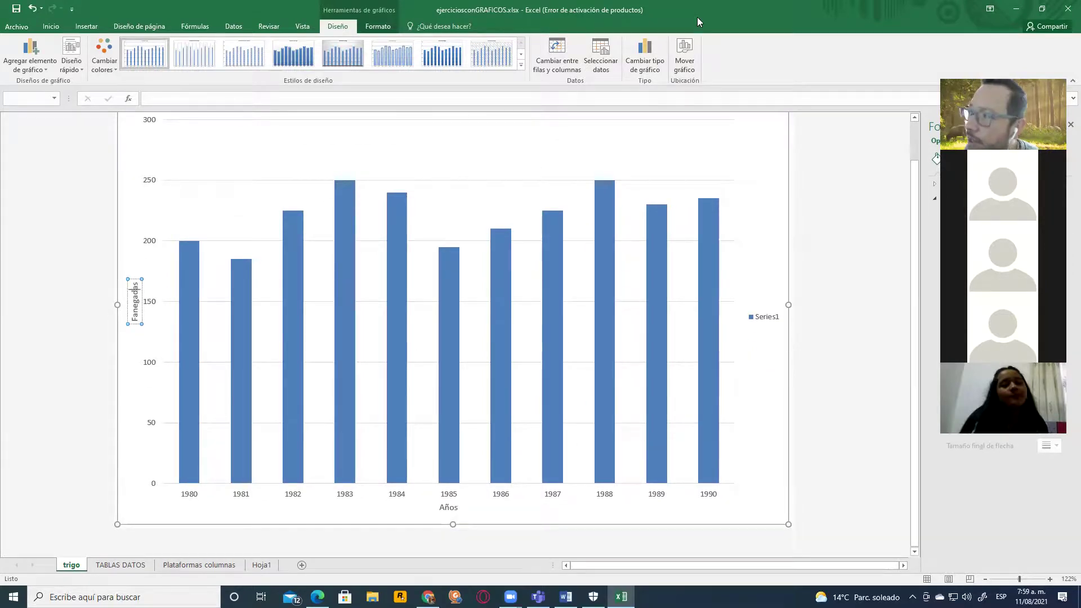
{"action": "mouse_move", "coordinate": [45, 406]}
{"action": "left_mouse_down"}
{"action": "mouse_move", "coordinate": [253, 514]}
{"action": "mouse_move", "coordinate": [422, 502]}
{"action": "mouse_move", "coordinate": [205, 429]}
{"action": "mouse_move", "coordinate": [125, 433]}
{"action": "left_mouse_up"}
{"action": "mouse_move", "coordinate": [181, 469]}
{"action": "left_mouse_down"}
{"action": "mouse_move", "coordinate": [184, 479]}
{"action": "mouse_move", "coordinate": [198, 308]}
{"action": "mouse_move", "coordinate": [187, 246]}
{"action": "mouse_move", "coordinate": [147, 303]}
{"action": "mouse_move", "coordinate": [287, 304]}
{"action": "mouse_move", "coordinate": [403, 252]}
{"action": "mouse_move", "coordinate": [434, 164]}
{"action": "mouse_move", "coordinate": [447, 170]}
{"action": "left_mouse_up"}
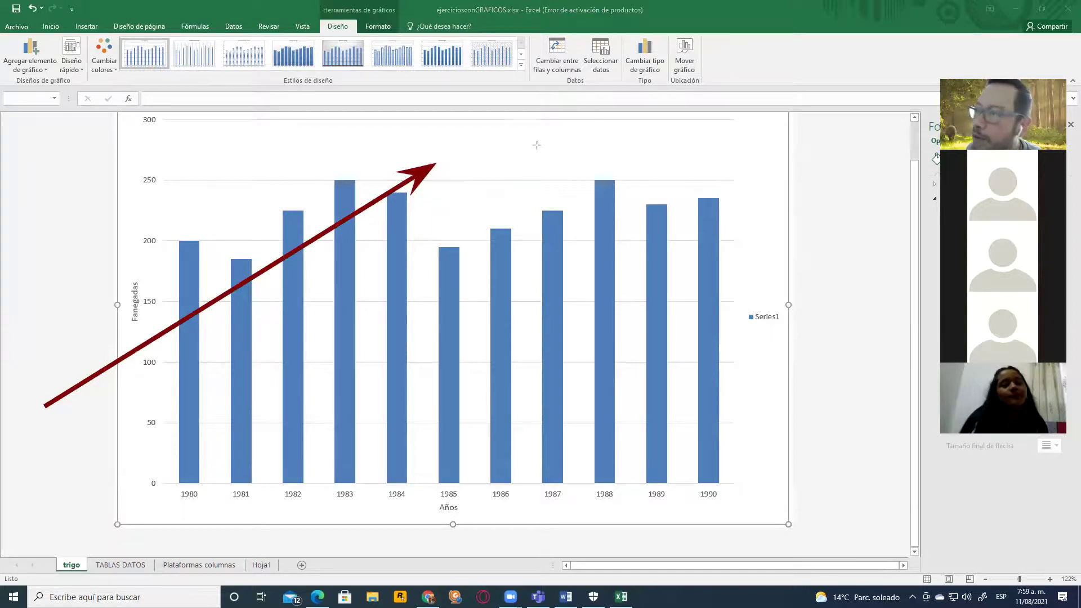
{"action": "scroll", "coordinate": [519, 198], "scroll_direction": "up", "scroll_amount": 1}
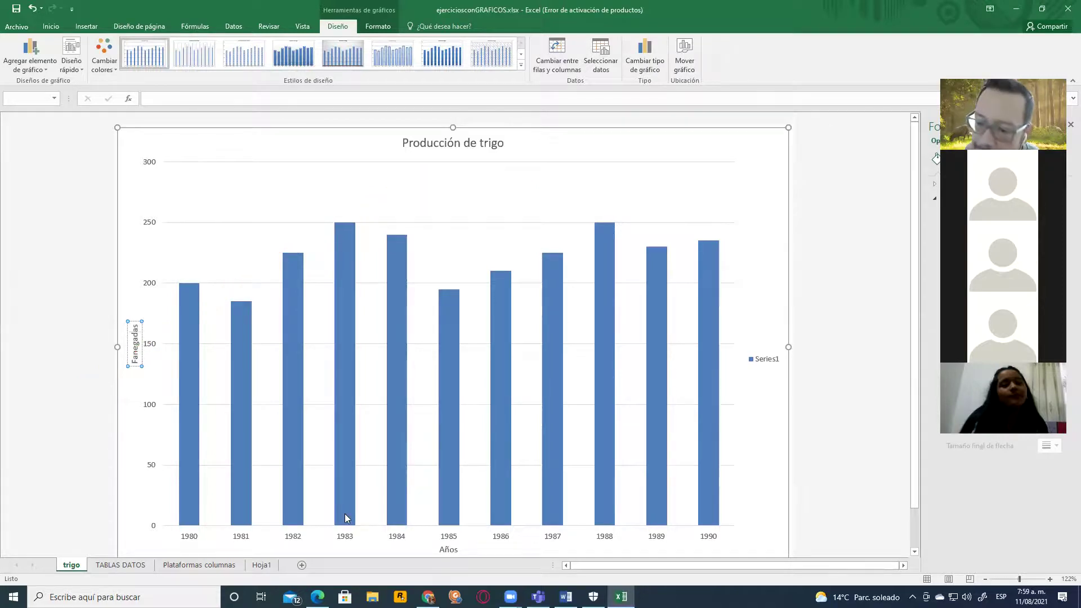
Step: Return to the TABLAS DATOS sheet and review the grouped column task and the remaining exercises
{"action": "left_click", "coordinate": [143, 566]}
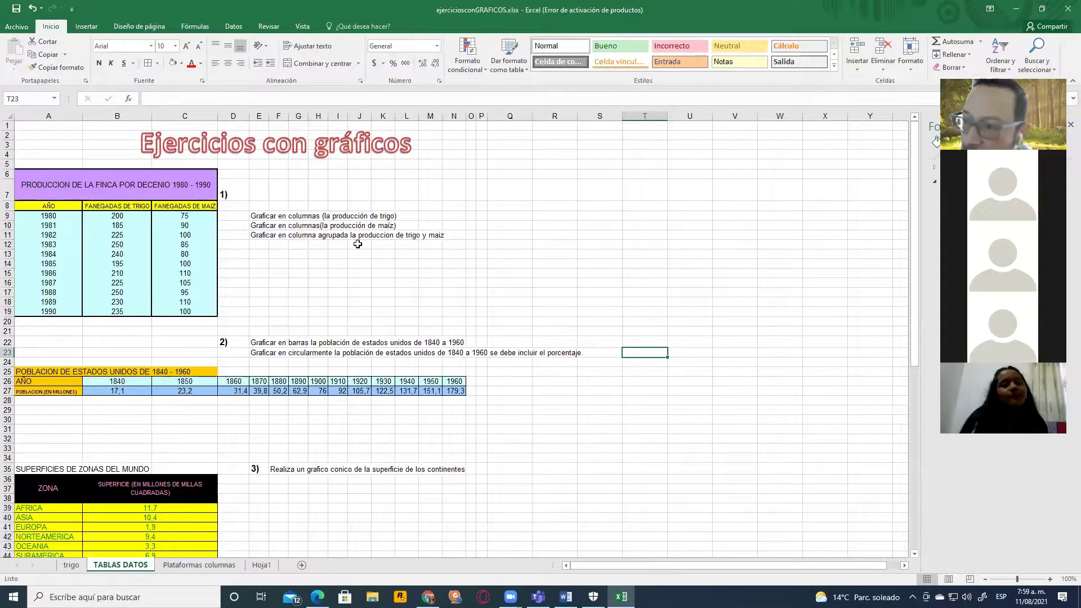
{"action": "left_click_drag", "start_coordinate": [253, 235], "coordinate": [450, 248]}
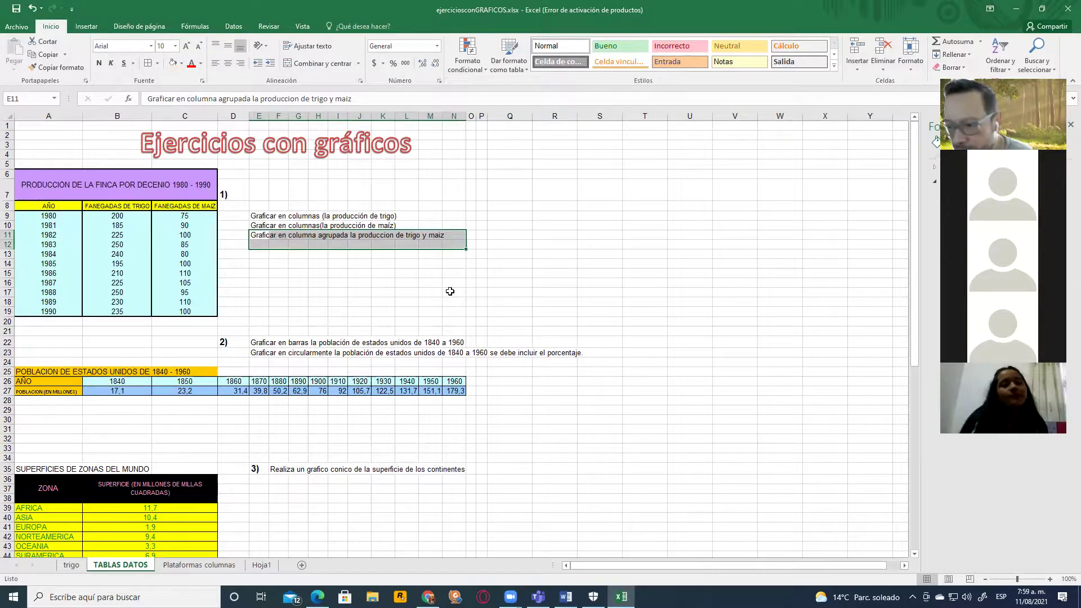
{"action": "scroll", "coordinate": [450, 291], "scroll_direction": "down", "scroll_amount": 10}
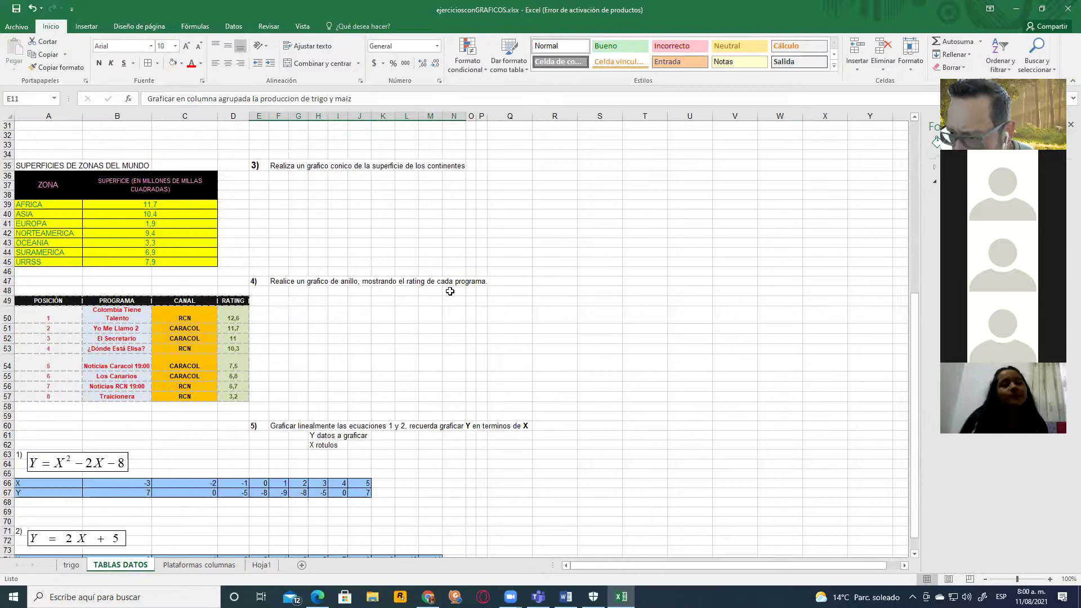
{"action": "scroll", "coordinate": [456, 291], "scroll_direction": "down", "scroll_amount": 4}
{"action": "scroll", "coordinate": [461, 291], "scroll_direction": "up", "scroll_amount": 14}
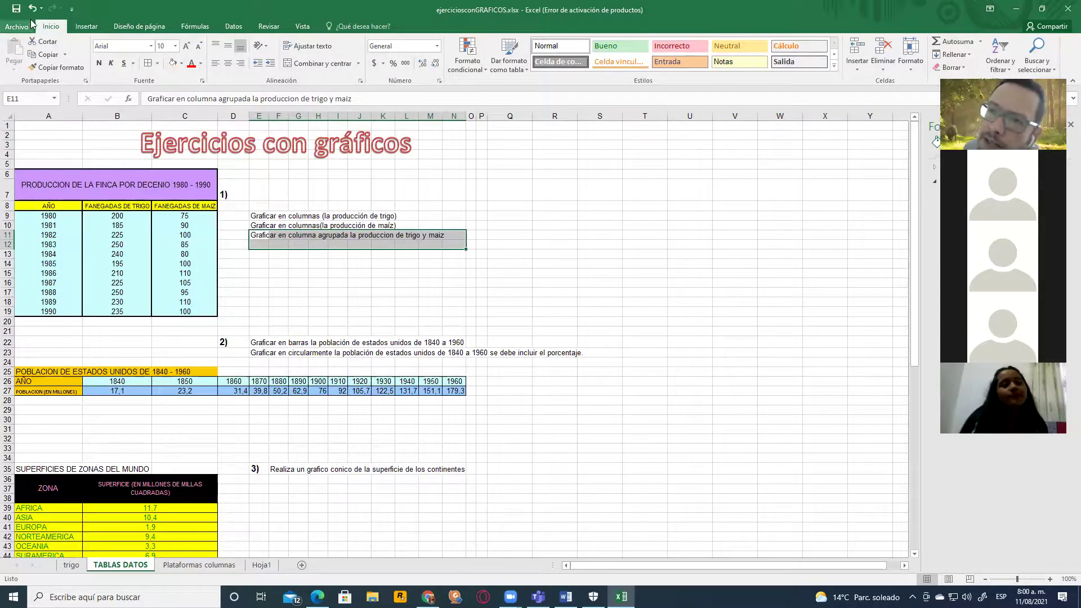
Step: Insert an empty 2-D clustered column chart on the TABLAS DATOS sheet from a blank cell away from the tables
{"action": "left_click", "coordinate": [449, 278]}
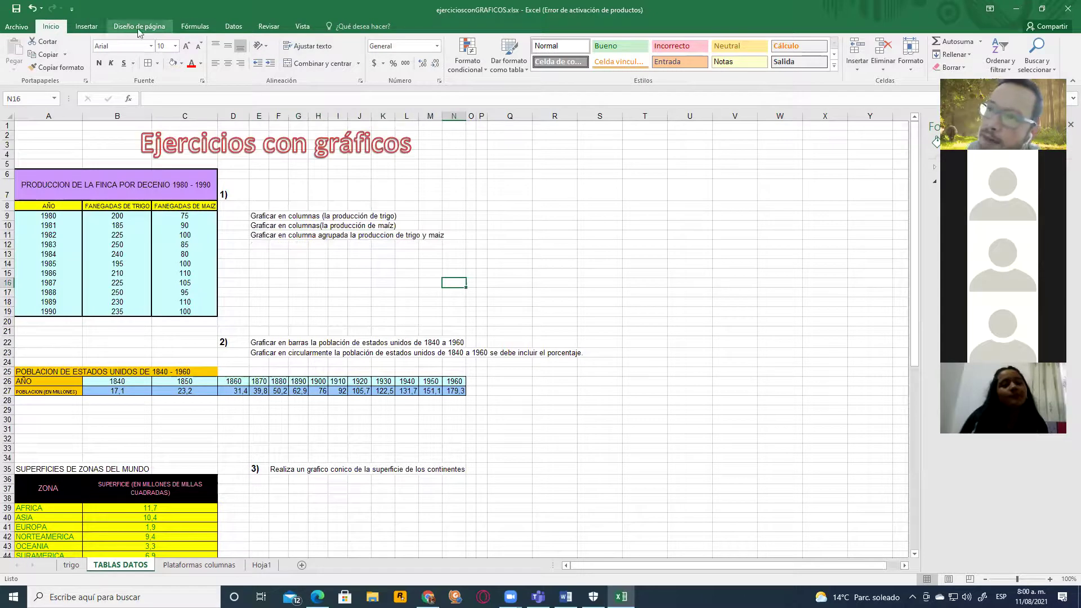
{"action": "left_click", "coordinate": [88, 27]}
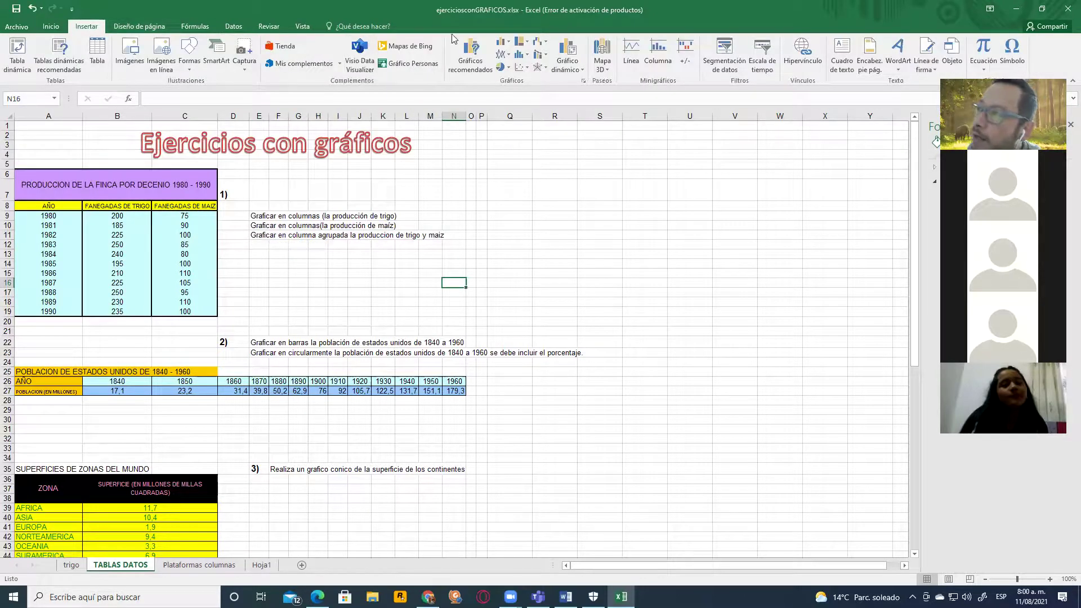
{"action": "left_click", "coordinate": [506, 48]}
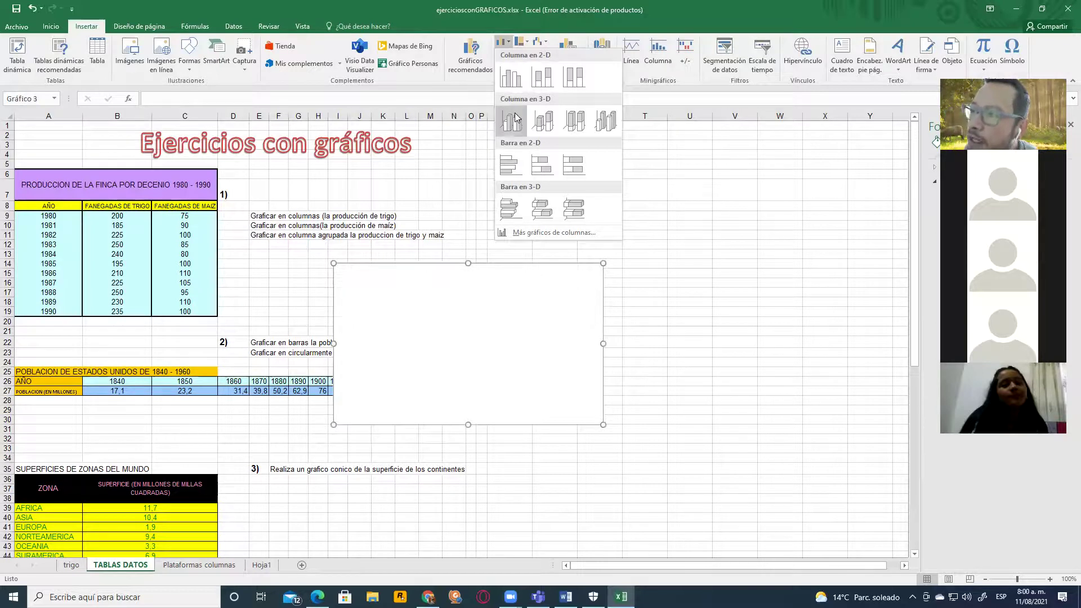
{"action": "left_click", "coordinate": [510, 78]}
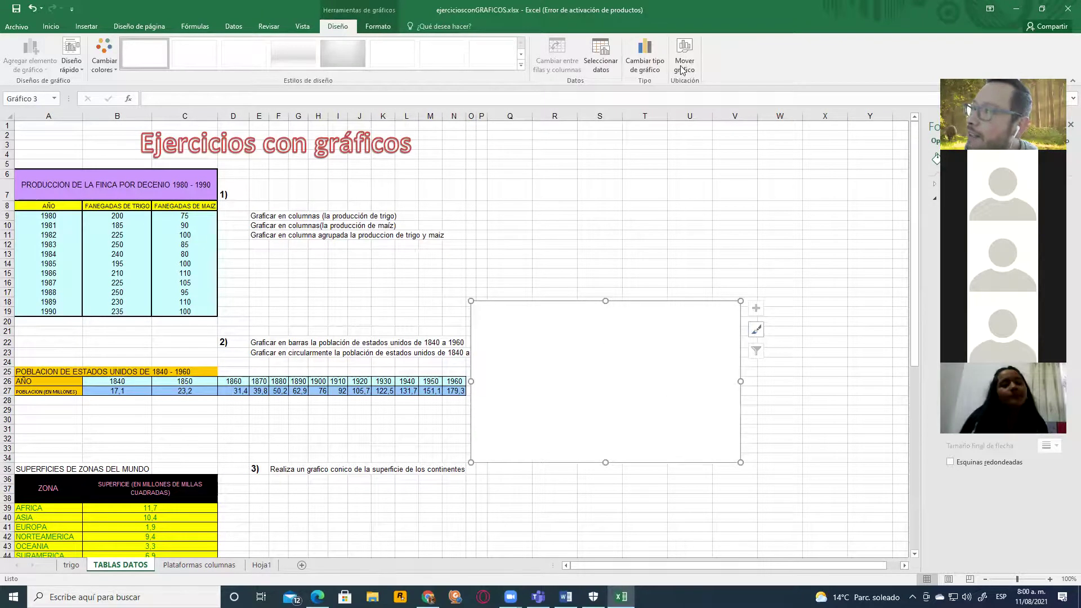
Step: Set the chart's data range to the wheat and corn values in B9:C19 of TABLAS DATOS
{"action": "left_click", "coordinate": [601, 59]}
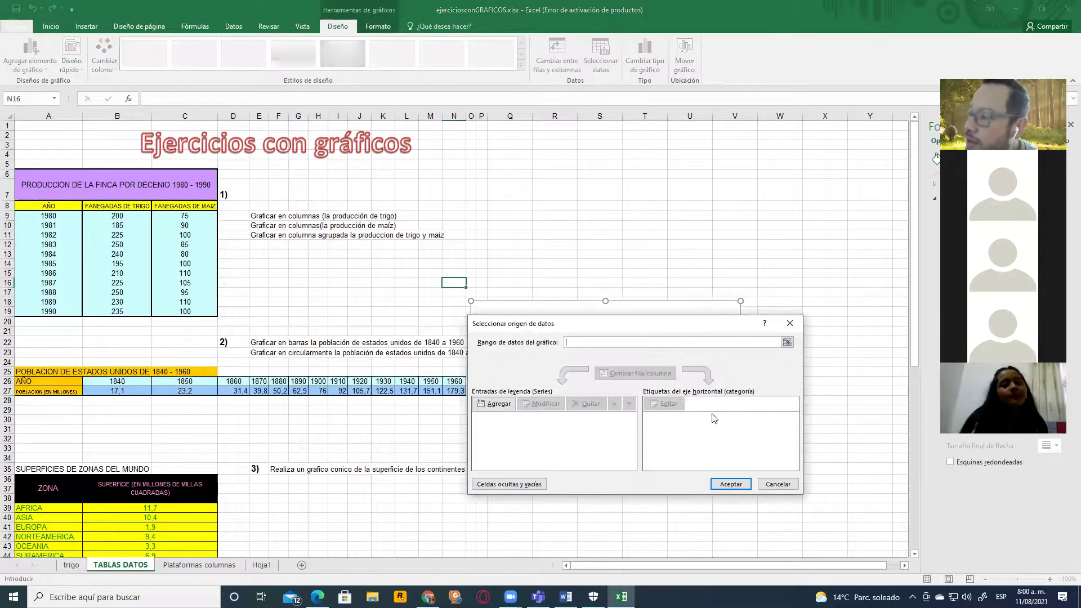
{"action": "left_click", "coordinate": [786, 343]}
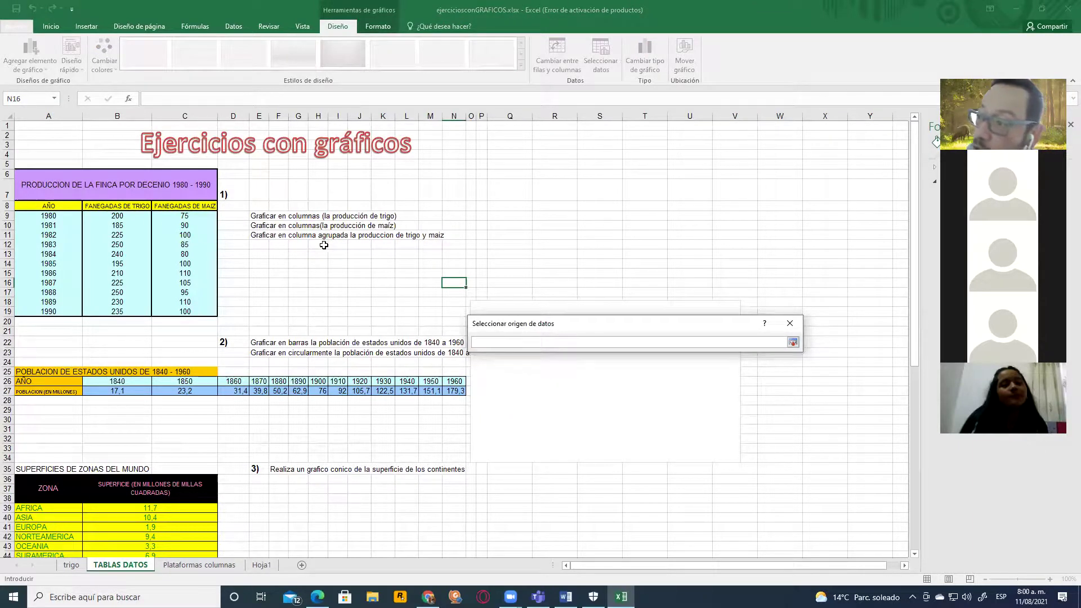
{"action": "left_click_drag", "start_coordinate": [97, 214], "coordinate": [174, 311]}
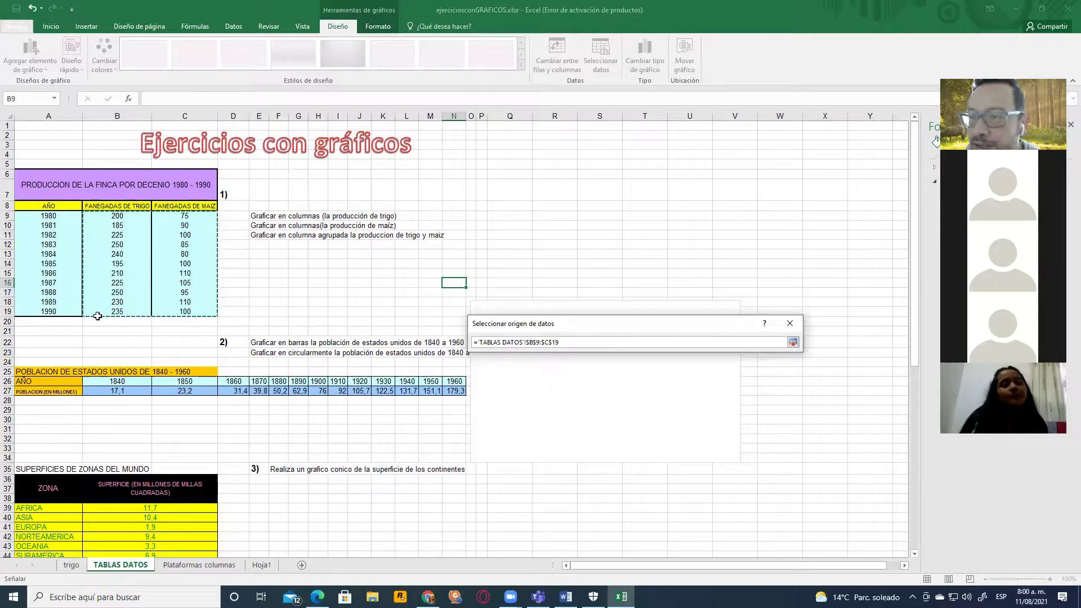
{"action": "left_click", "coordinate": [793, 343]}
Step: Use the years in A9:A19 as the chart's horizontal axis labels and accept the data source
{"action": "left_click", "coordinate": [670, 403]}
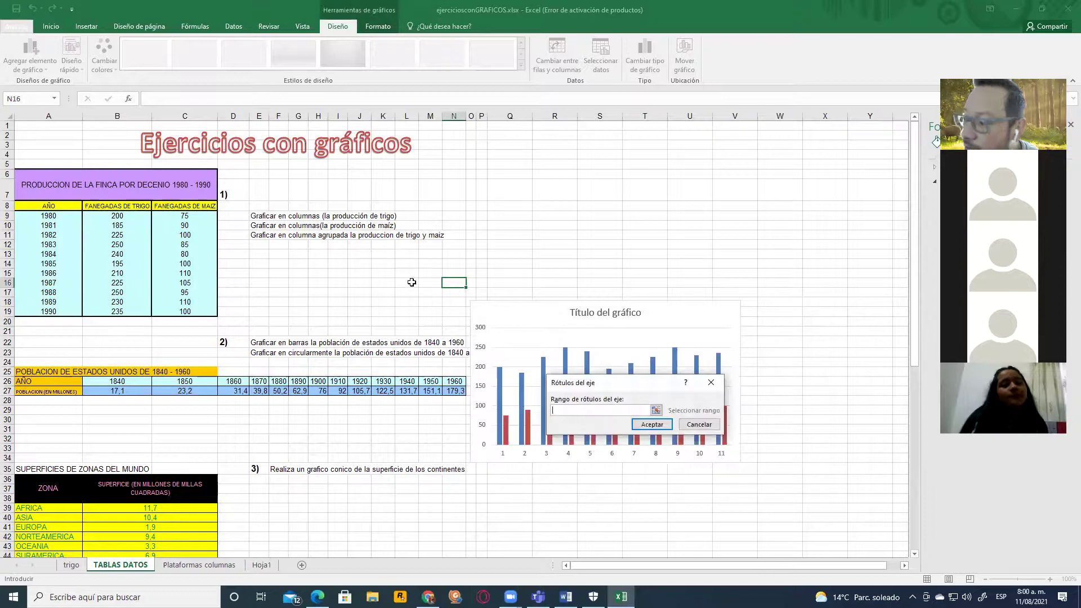
{"action": "left_click_drag", "start_coordinate": [48, 216], "coordinate": [50, 313]}
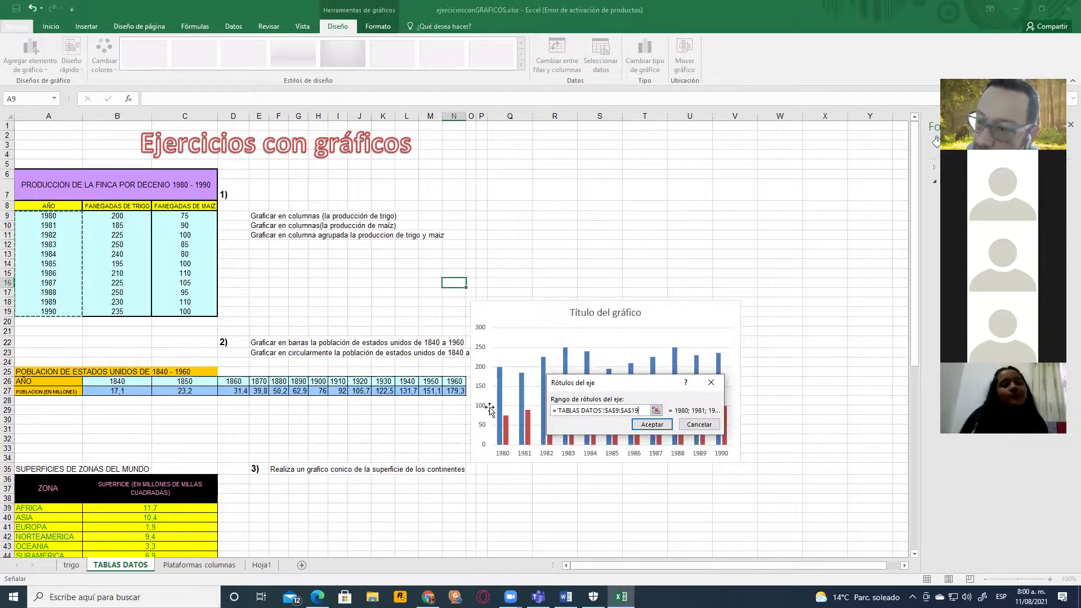
{"action": "left_click", "coordinate": [652, 424]}
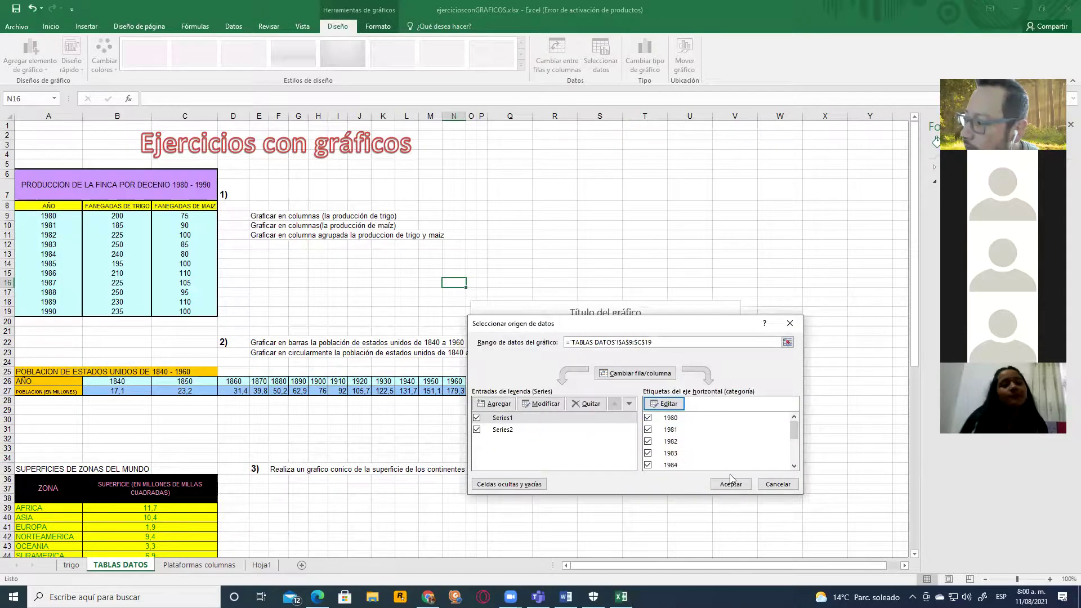
{"action": "left_click", "coordinate": [730, 482]}
Step: Edit the chart title to read "Título Producción de trigo y maiz"
{"action": "left_click", "coordinate": [605, 313]}
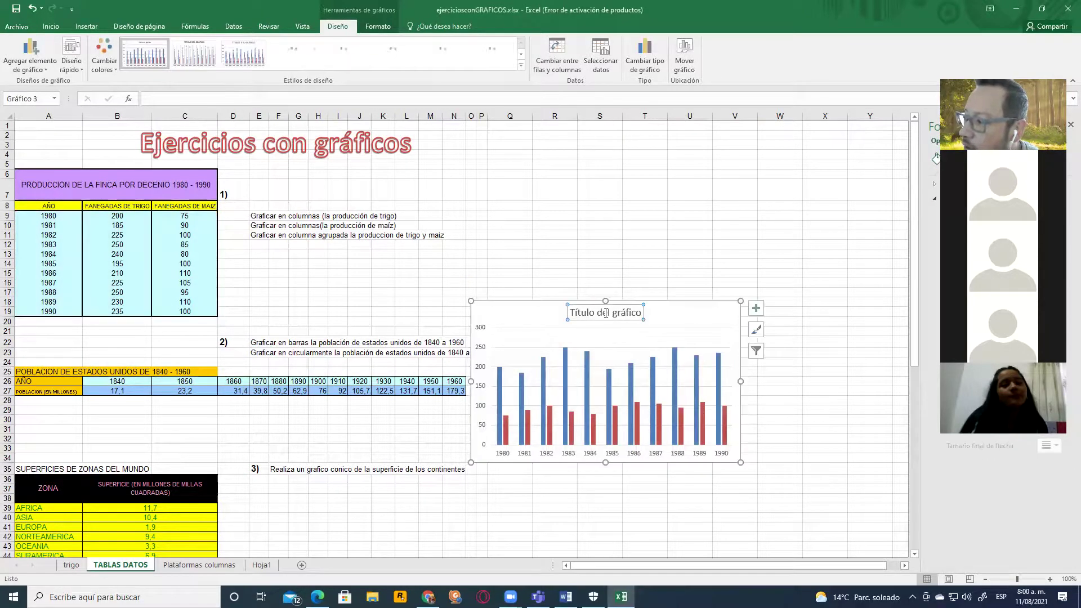
{"action": "left_click", "coordinate": [605, 313]}
{"action": "double_click", "coordinate": [605, 313]}
{"action": "type", "text": "Prueb"}
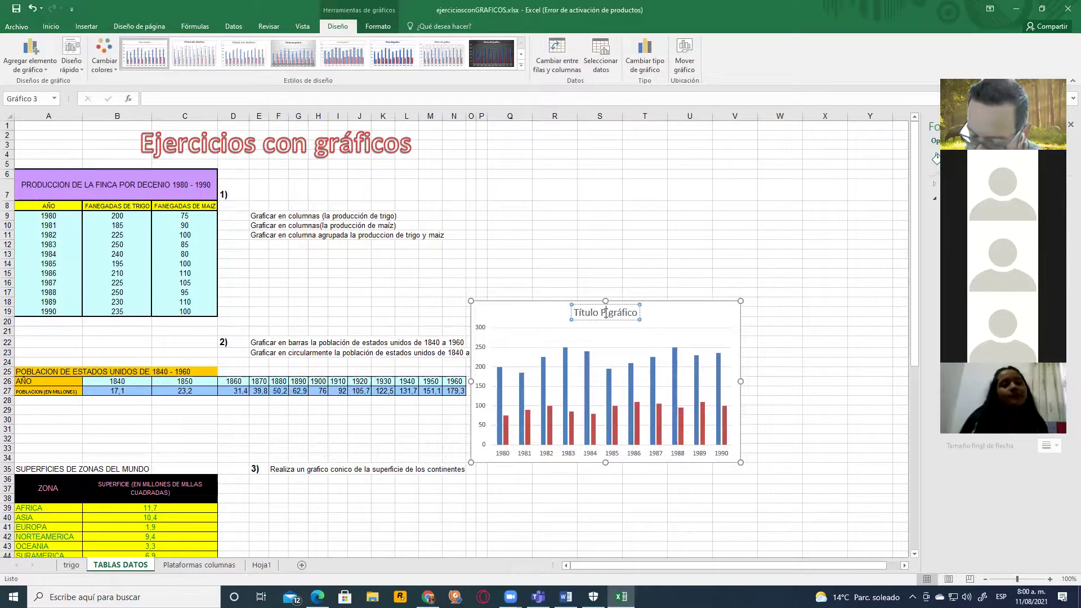
{"action": "type", "text": "cci"}
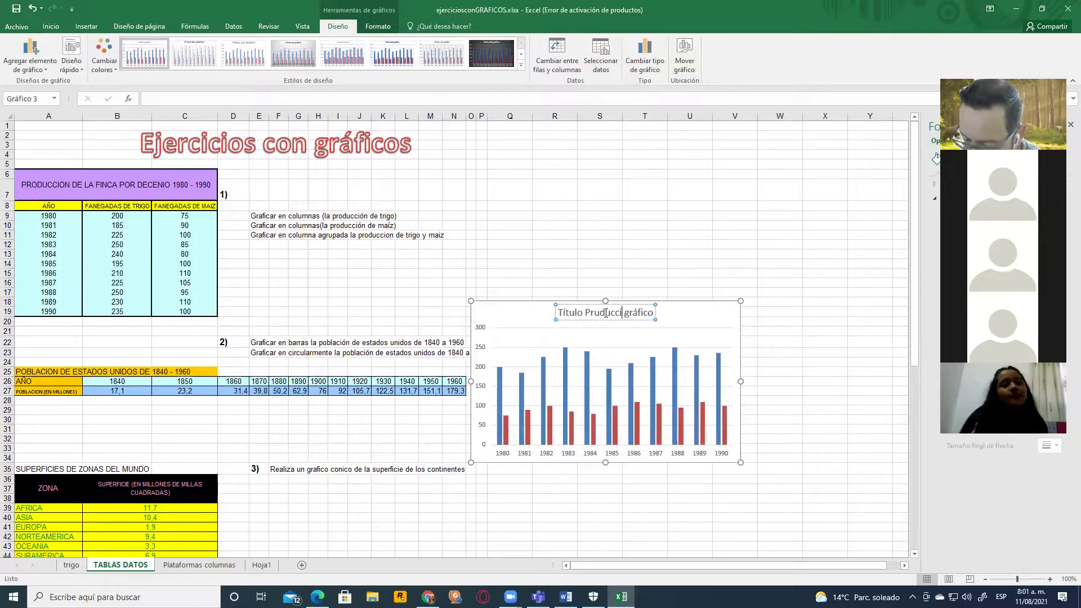
{"action": "type", "text": "ón de trig"}
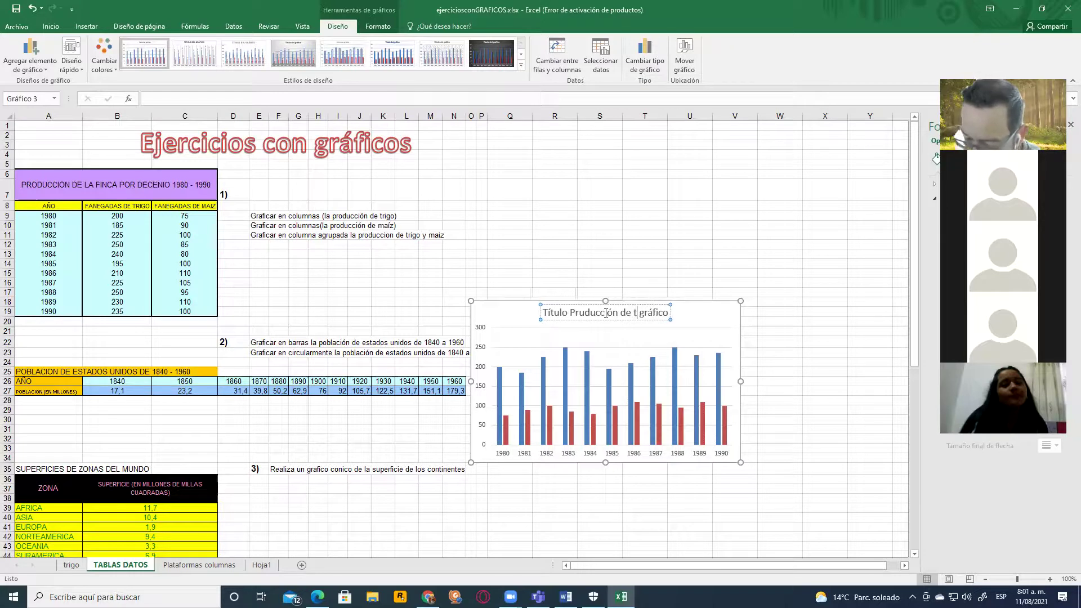
{"action": "type", "text": "o y maiz"}
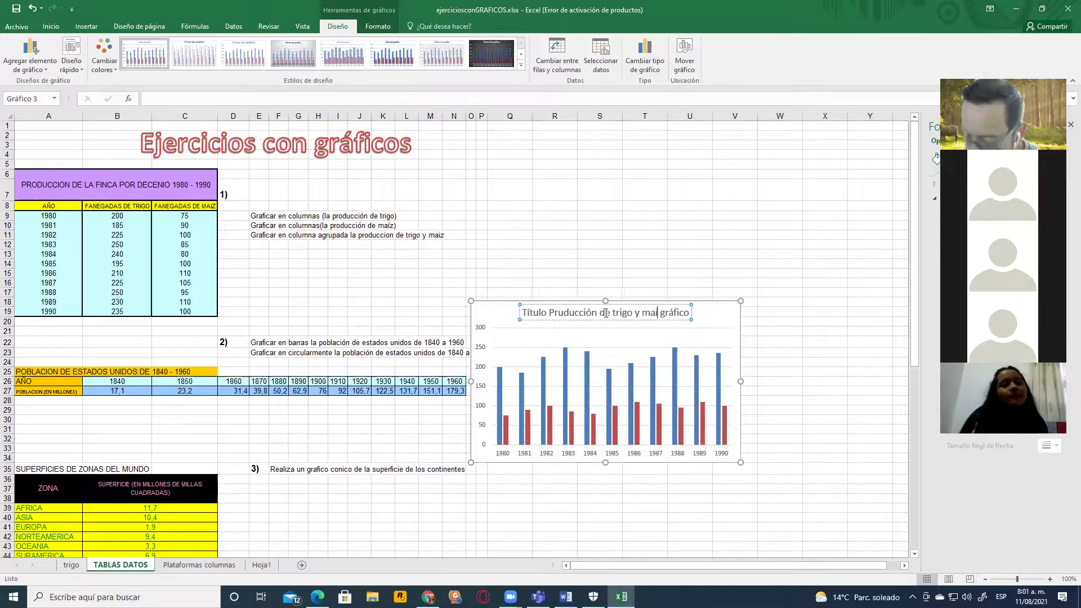
{"action": "key", "text": "Delete"}
{"action": "key", "text": "Delete"}
{"action": "key", "text": "Delete"}
{"action": "key", "text": "Delete"}
{"action": "key", "text": "Delete"}
{"action": "key", "text": "Delete"}
{"action": "key", "text": "Delete"}
{"action": "key", "text": "Delete"}
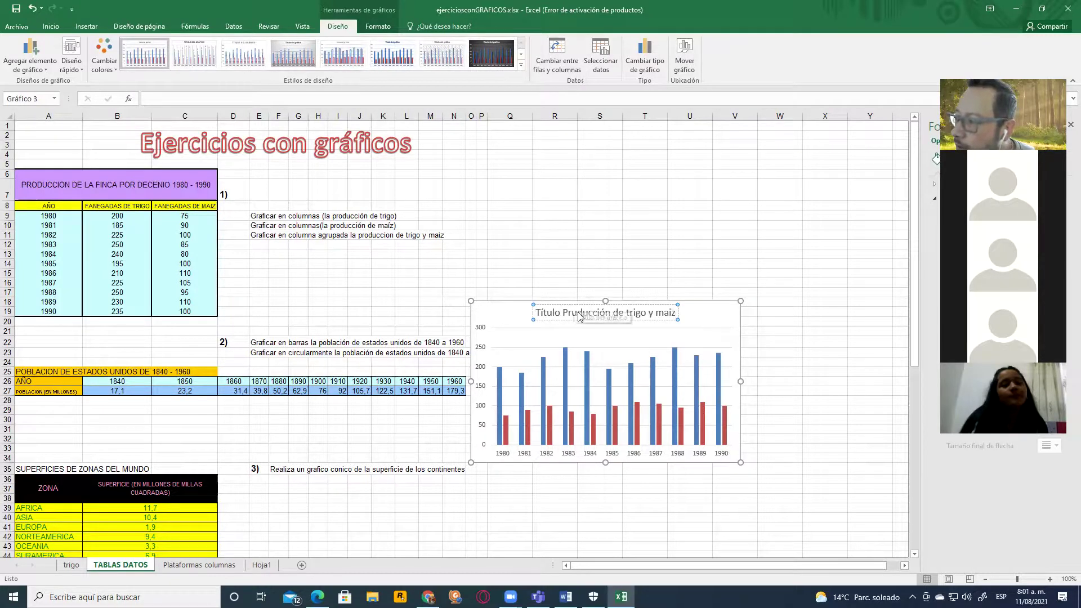
{"action": "key", "text": "Delete"}
{"action": "type", "text": "o"}
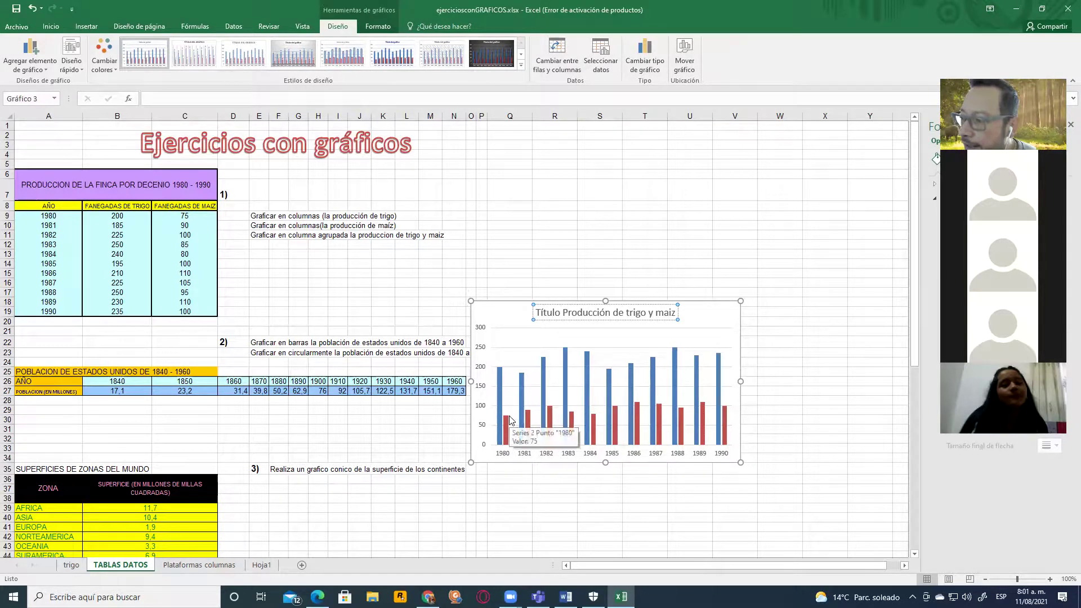
Step: Move the wheat and corn chart to a new sheet named "trigo y maiz"
{"action": "mouse_move", "coordinate": [510, 438]}
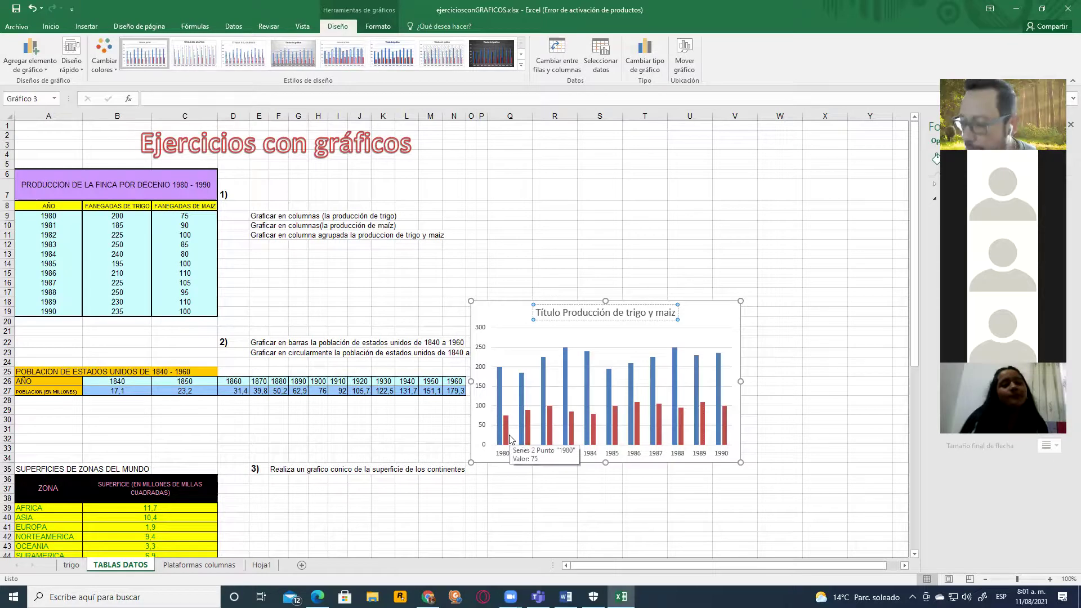
{"action": "left_click", "coordinate": [684, 65]}
{"action": "left_click", "coordinate": [573, 375]}
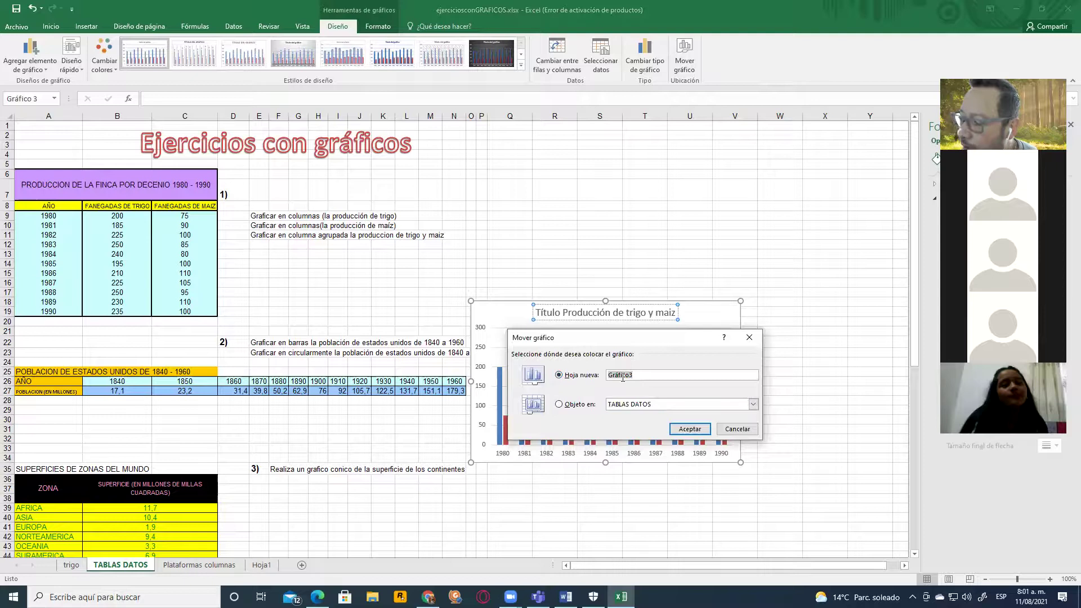
{"action": "type", "text": "trigo y maiz"}
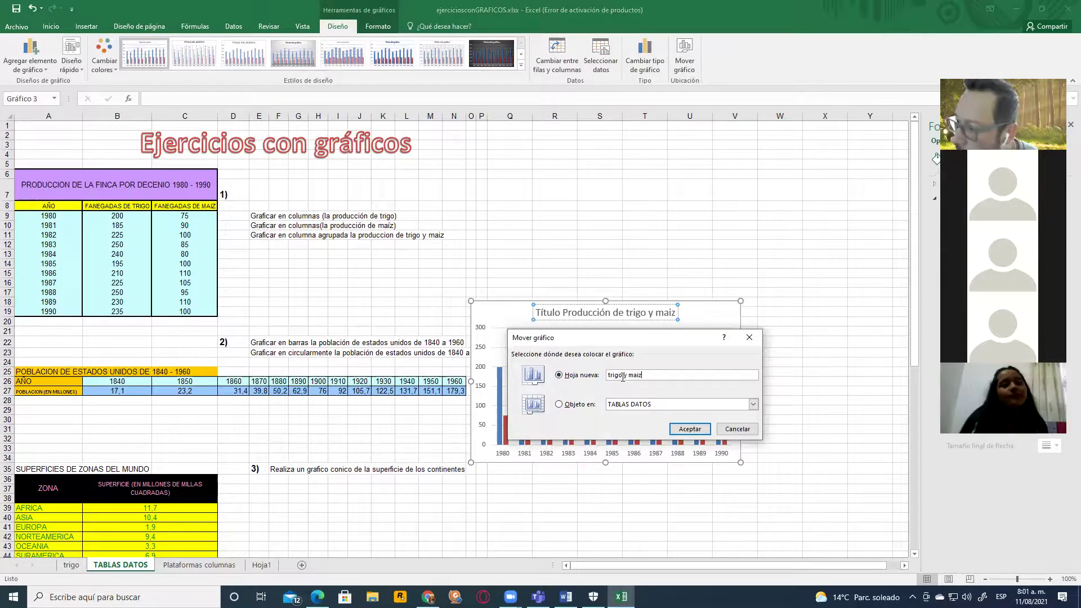
{"action": "key", "text": "Return"}
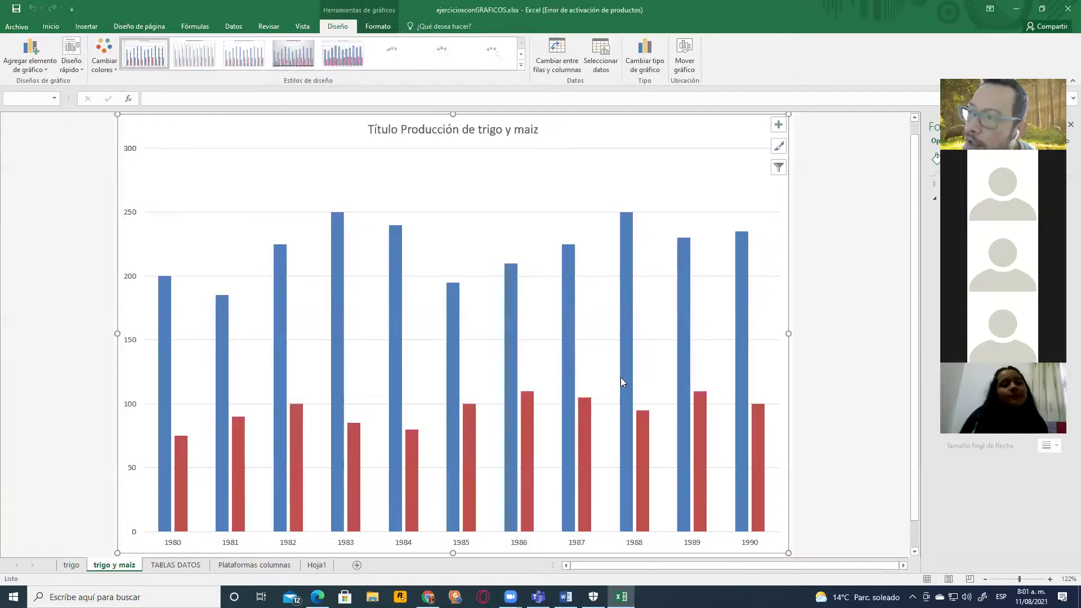
Step: Apply the quick layout with both axis titles and a side legend, and title the vertical axis "fanegadas"
{"action": "left_click", "coordinate": [82, 67]}
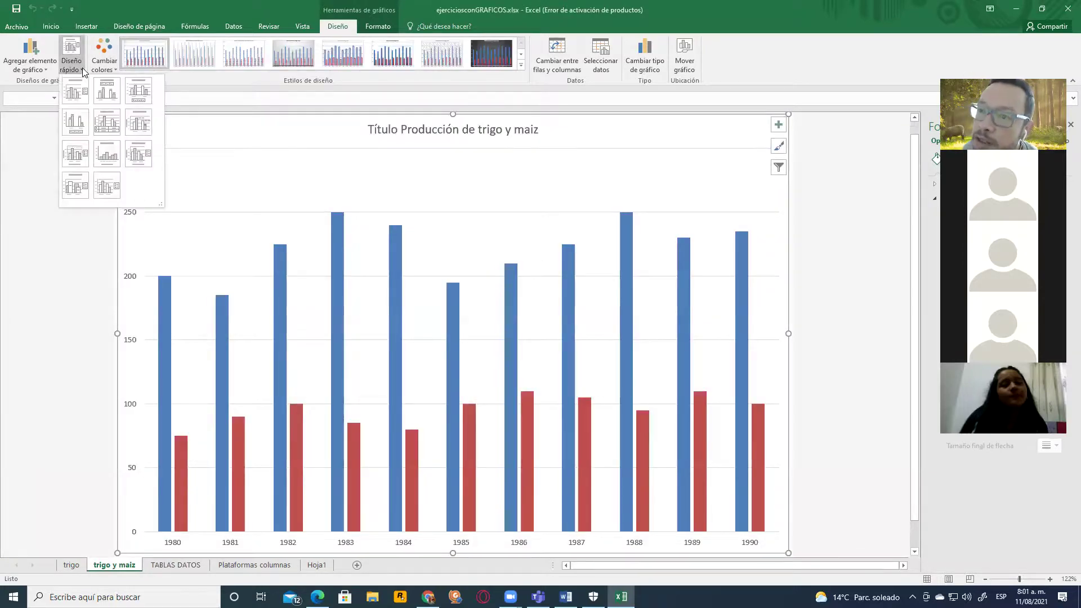
{"action": "left_click", "coordinate": [141, 150]}
{"action": "left_click", "coordinate": [135, 337]}
{"action": "left_click", "coordinate": [135, 341]}
{"action": "double_click", "coordinate": [135, 340]}
{"action": "double_click", "coordinate": [135, 341]}
{"action": "type", "text": "fanegadas"}
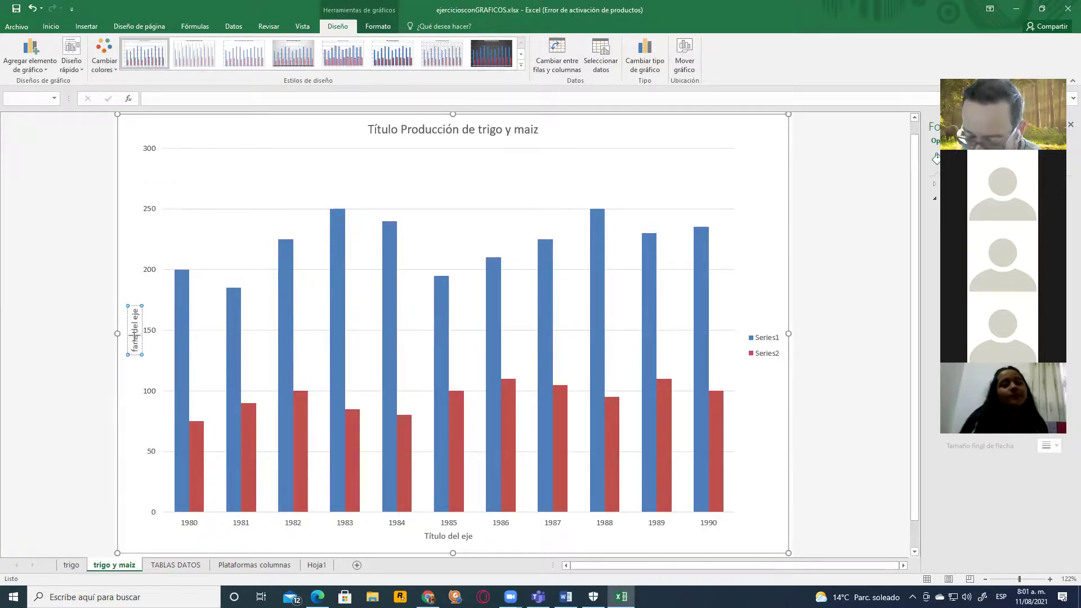
{"action": "key", "text": "Delete"}
{"action": "key", "text": "Delete"}
{"action": "key", "text": "Delete"}
{"action": "key", "text": "Delete"}
{"action": "key", "text": "Delete"}
{"action": "key", "text": "Delete"}
{"action": "key", "text": "Delete"}
{"action": "key", "text": "Delete"}
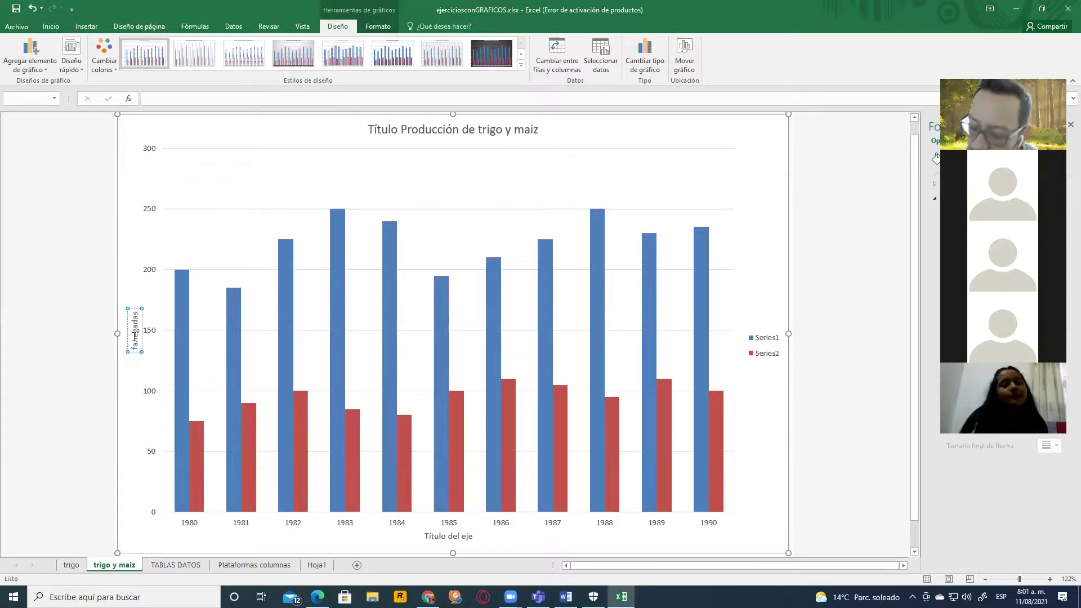
Step: Replace the horizontal axis title of the wheat and corn chart with "años"
{"action": "left_click", "coordinate": [435, 525]}
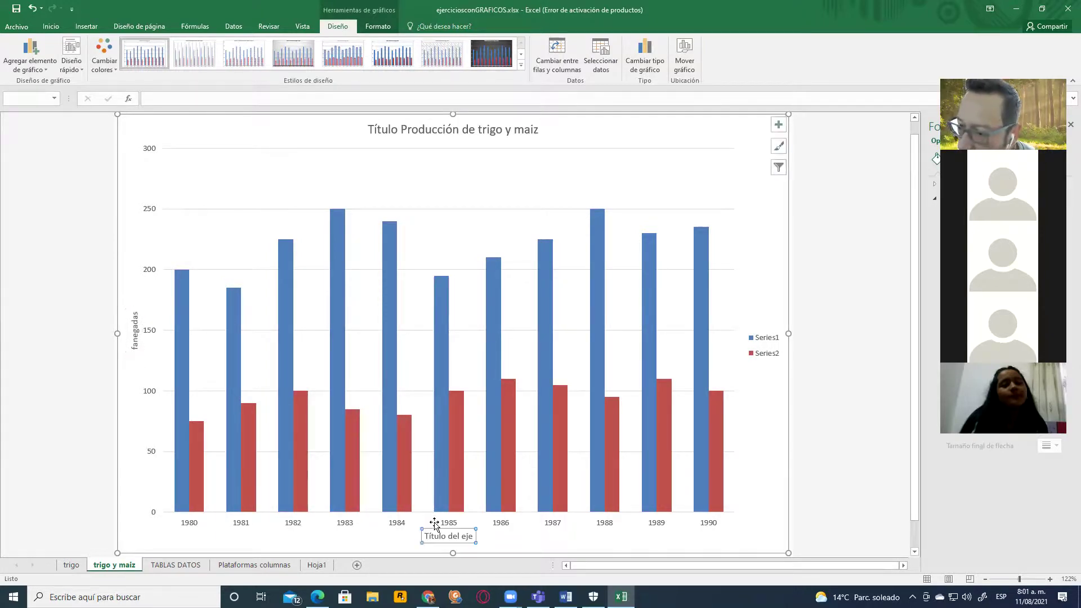
{"action": "double_click", "coordinate": [434, 525]}
{"action": "type", "text": "años"}
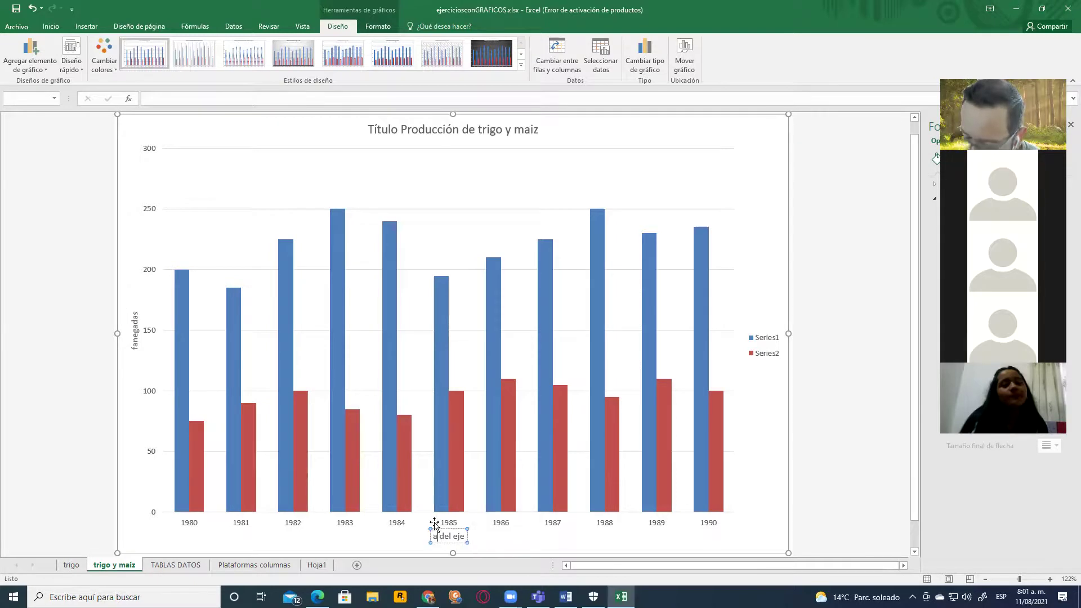
{"action": "key", "text": "Delete"}
{"action": "key", "text": "Delete"}
{"action": "key", "text": "Delete"}
{"action": "key", "text": "Delete"}
{"action": "key", "text": "Delete"}
{"action": "key", "text": "Delete"}
{"action": "key", "text": "Delete"}
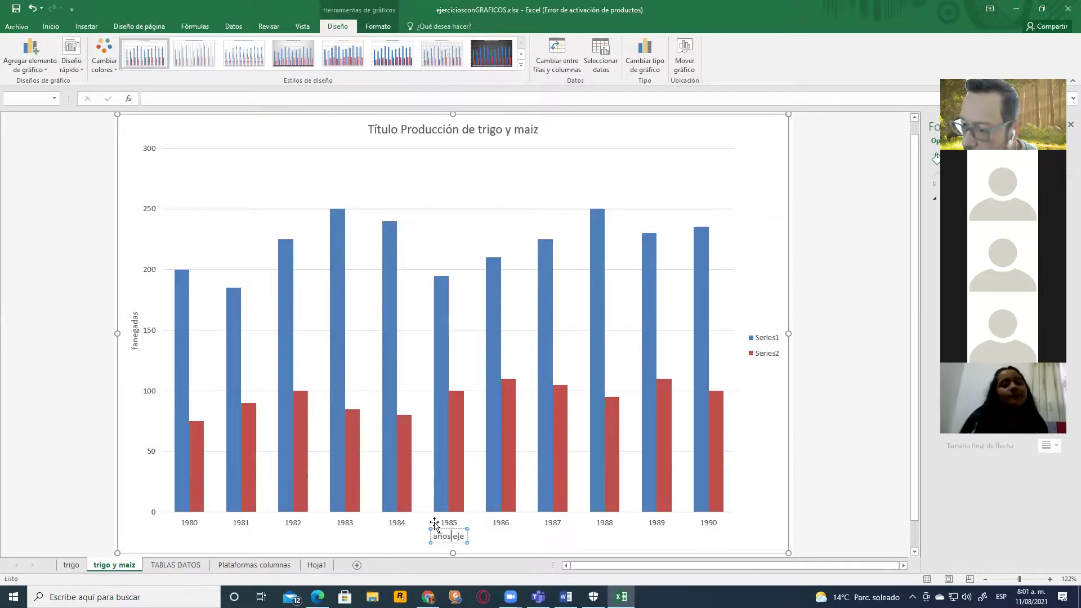
{"action": "left_click", "coordinate": [786, 383]}
{"action": "left_click", "coordinate": [819, 361]}
{"action": "scroll", "coordinate": [799, 352], "scroll_direction": "down", "scroll_amount": 1}
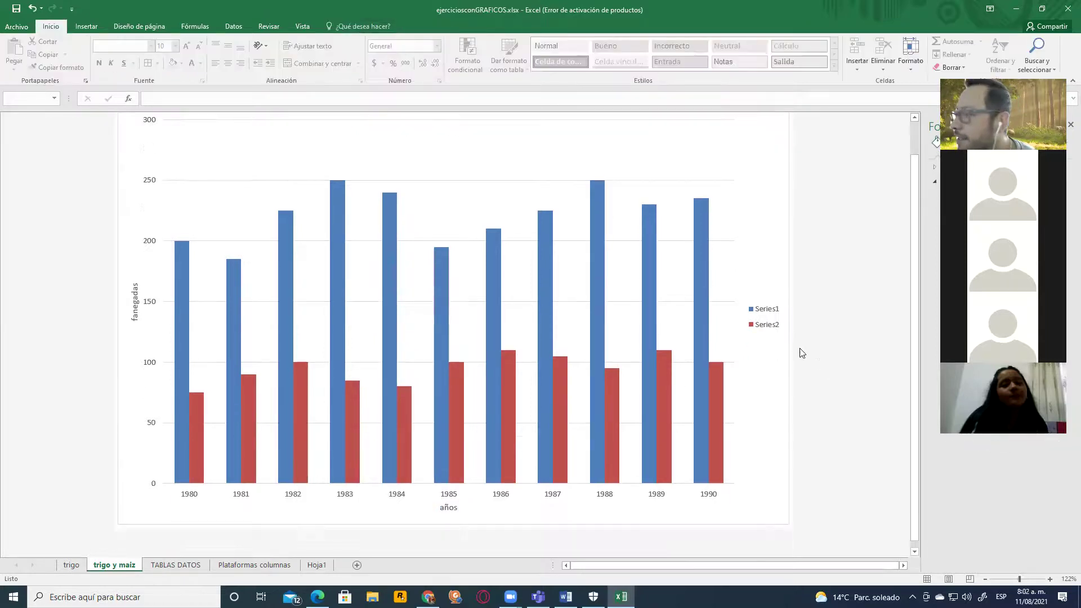
{"action": "scroll", "coordinate": [795, 352], "scroll_direction": "up", "scroll_amount": 2}
{"action": "left_click", "coordinate": [765, 355]}
{"action": "left_click", "coordinate": [766, 355]}
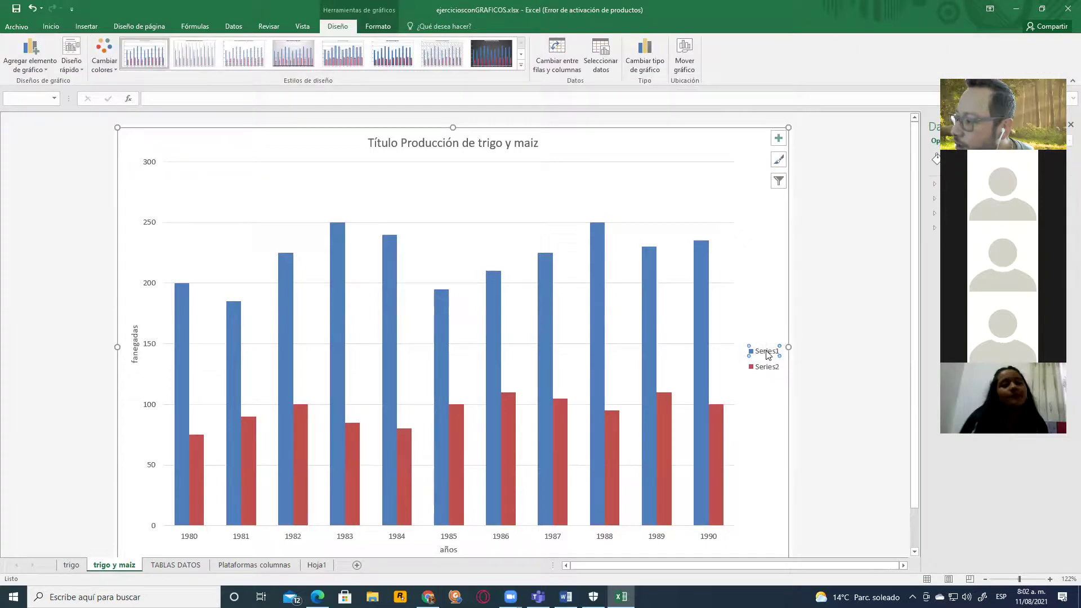
{"action": "left_click", "coordinate": [767, 369]}
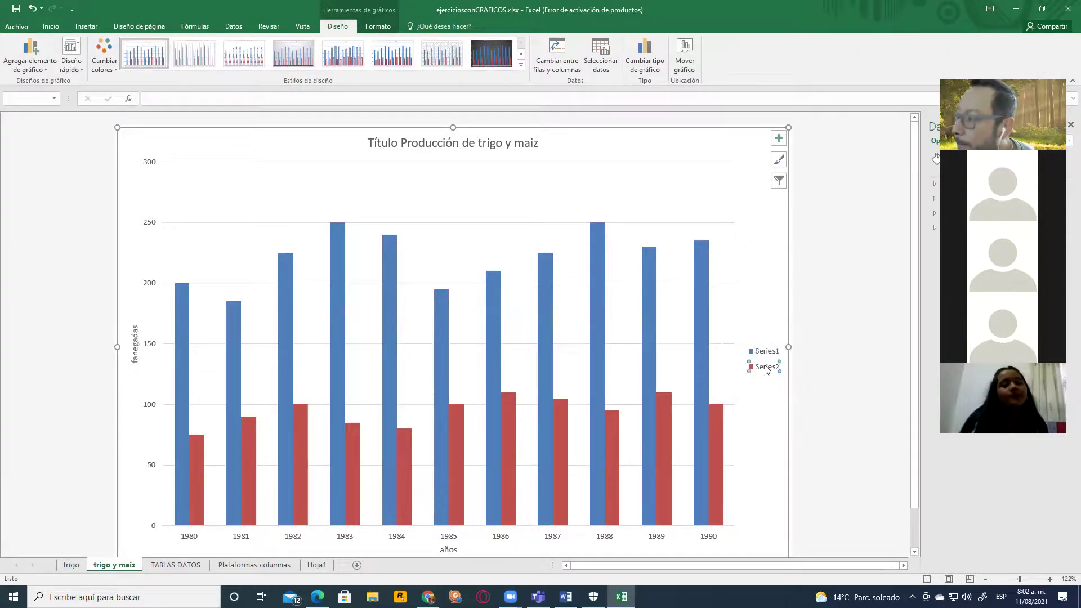
{"action": "left_click", "coordinate": [763, 354]}
{"action": "right_click", "coordinate": [763, 357]}
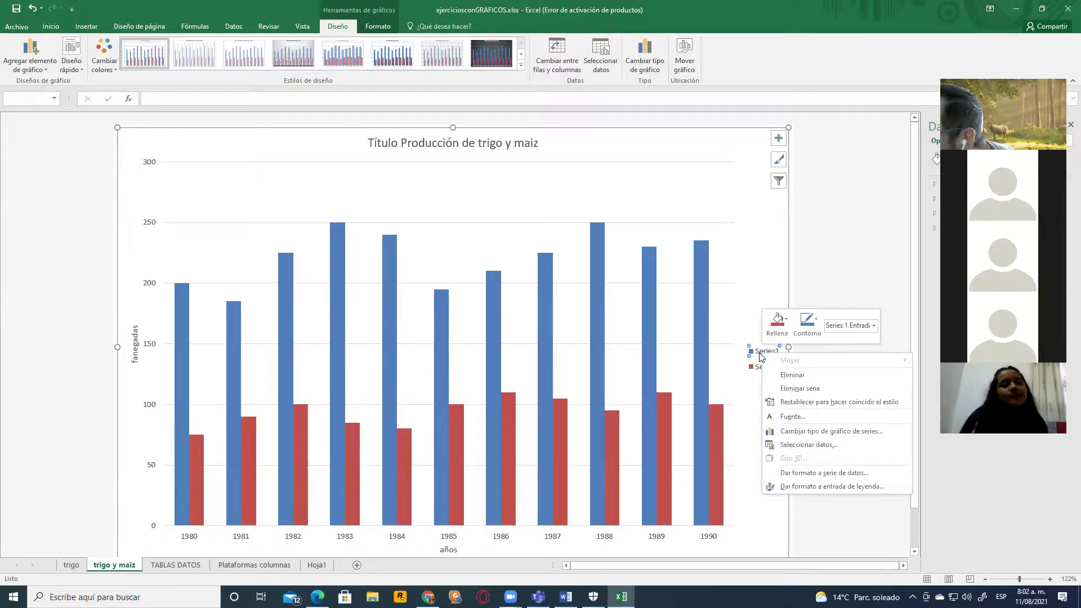
{"action": "left_click", "coordinate": [762, 356]}
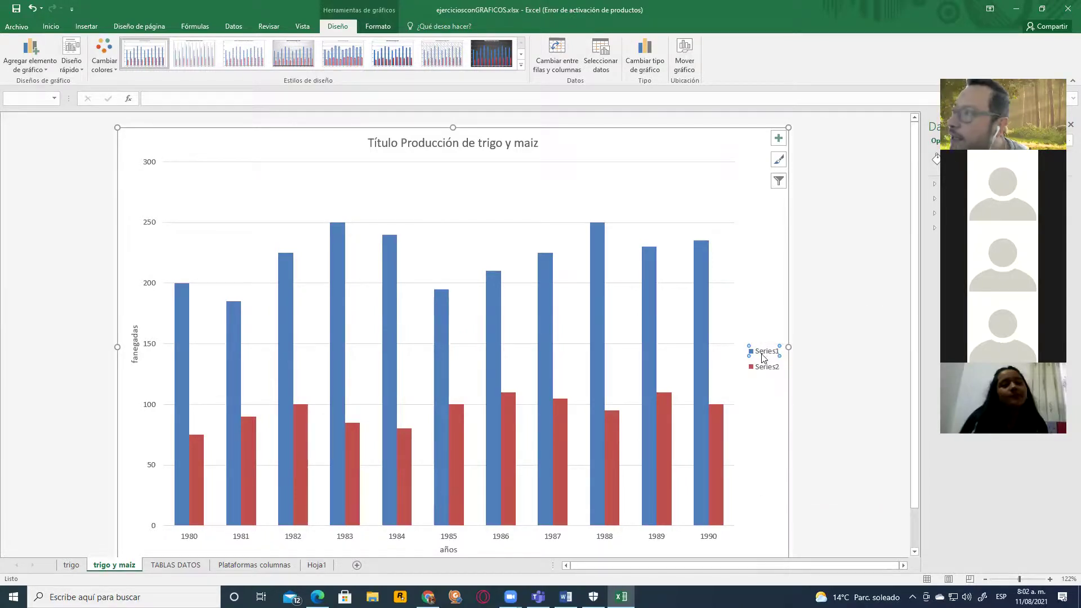
Step: Rename the first data series of the wheat and corn chart as "Trigo"
{"action": "left_click", "coordinate": [600, 62]}
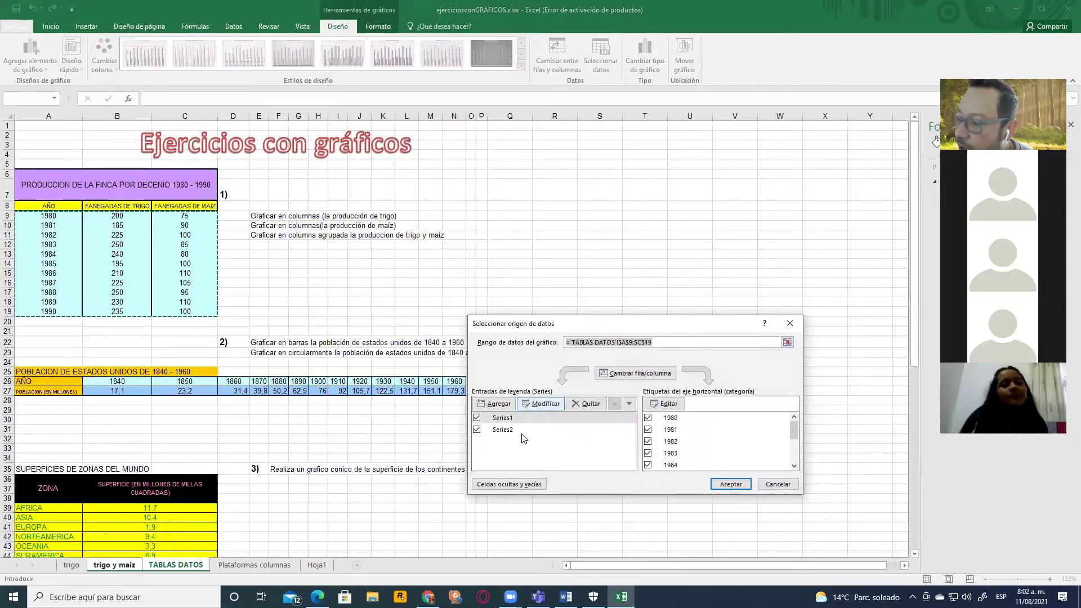
{"action": "left_click", "coordinate": [496, 403]}
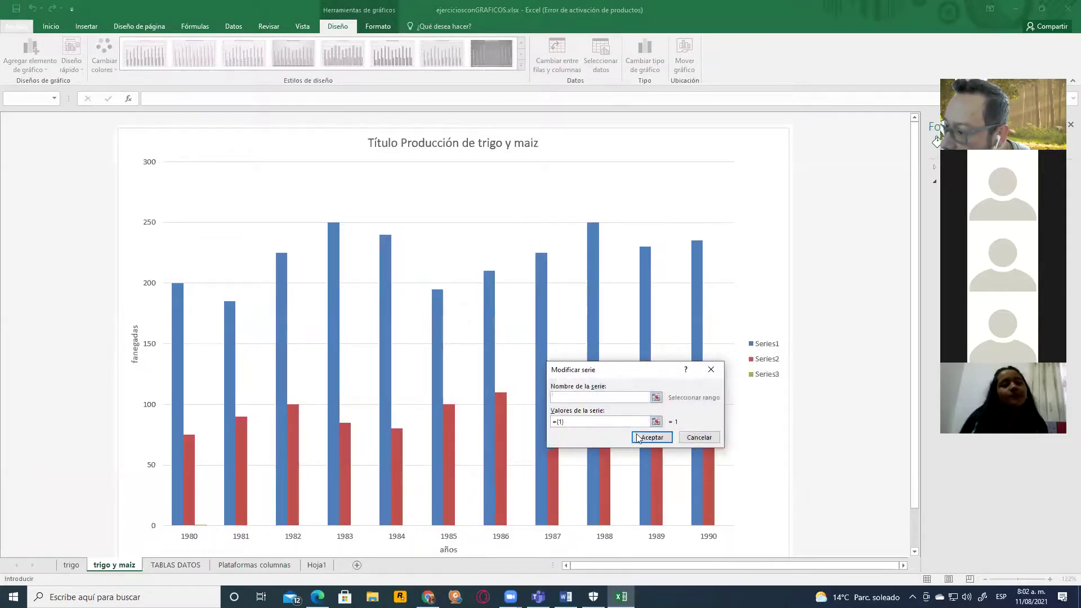
{"action": "left_click", "coordinate": [699, 438]}
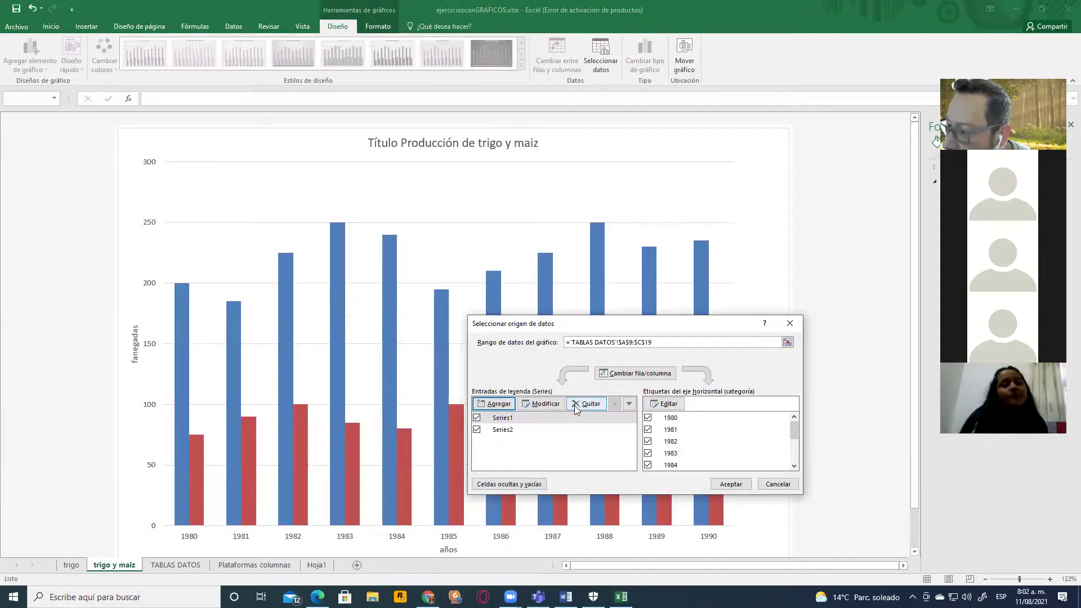
{"action": "left_click", "coordinate": [543, 404]}
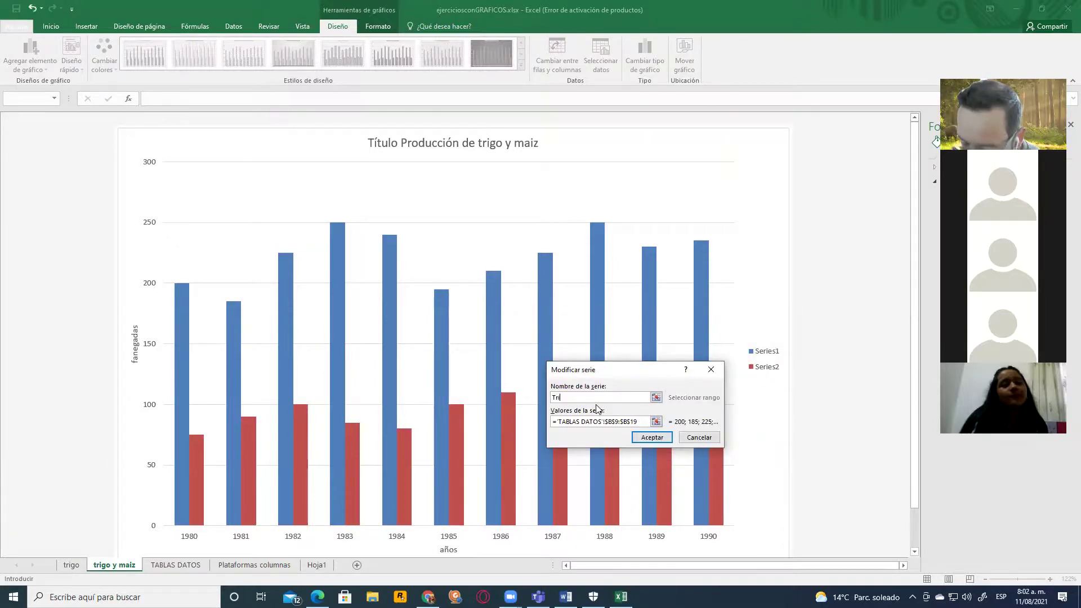
{"action": "left_click", "coordinate": [662, 438]}
Step: Rename the second data series as "Maiz" and apply the data source changes to the chart
{"action": "left_click", "coordinate": [506, 429]}
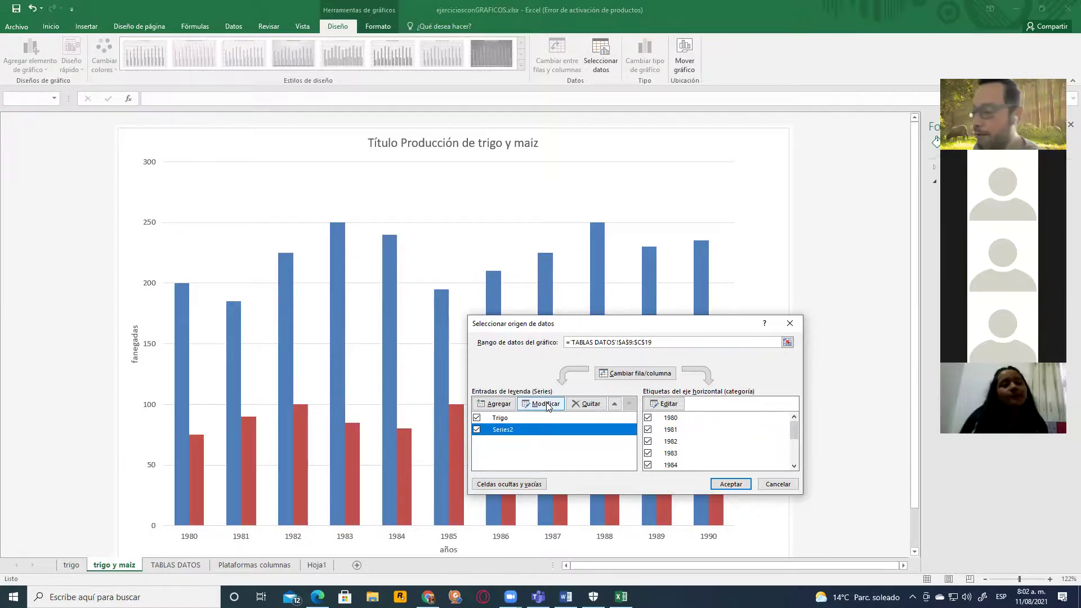
{"action": "left_click", "coordinate": [546, 406]}
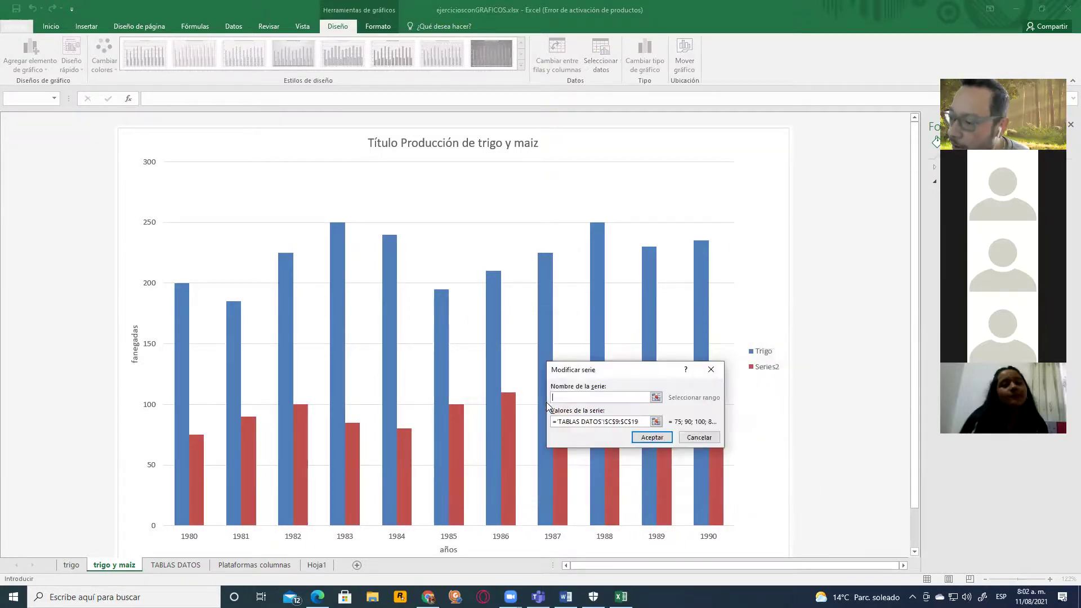
{"action": "type", "text": "Maiz"}
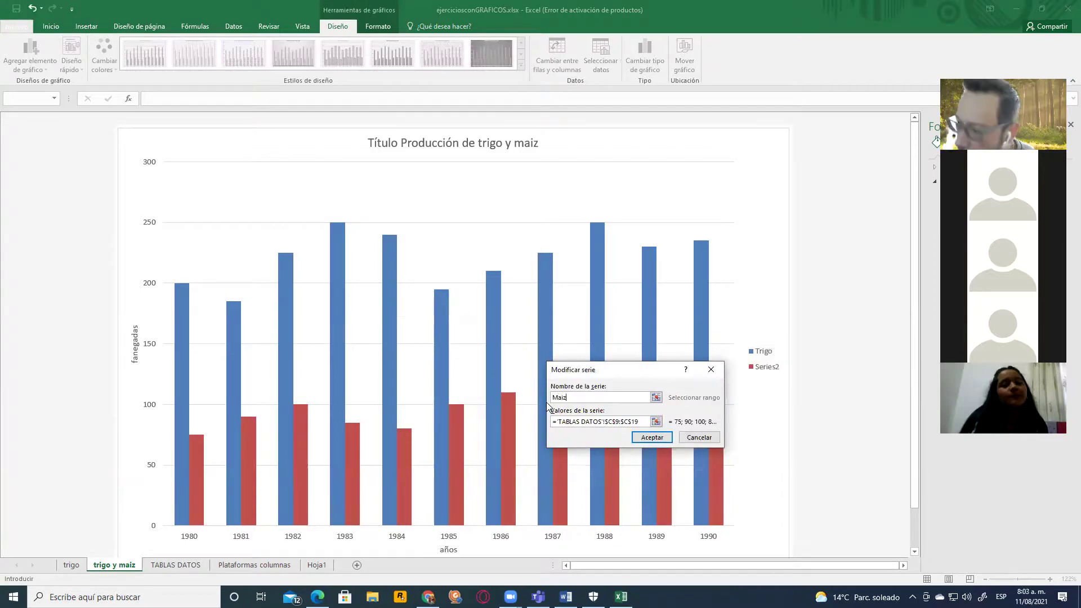
{"action": "left_click", "coordinate": [652, 437]}
{"action": "left_click", "coordinate": [732, 485]}
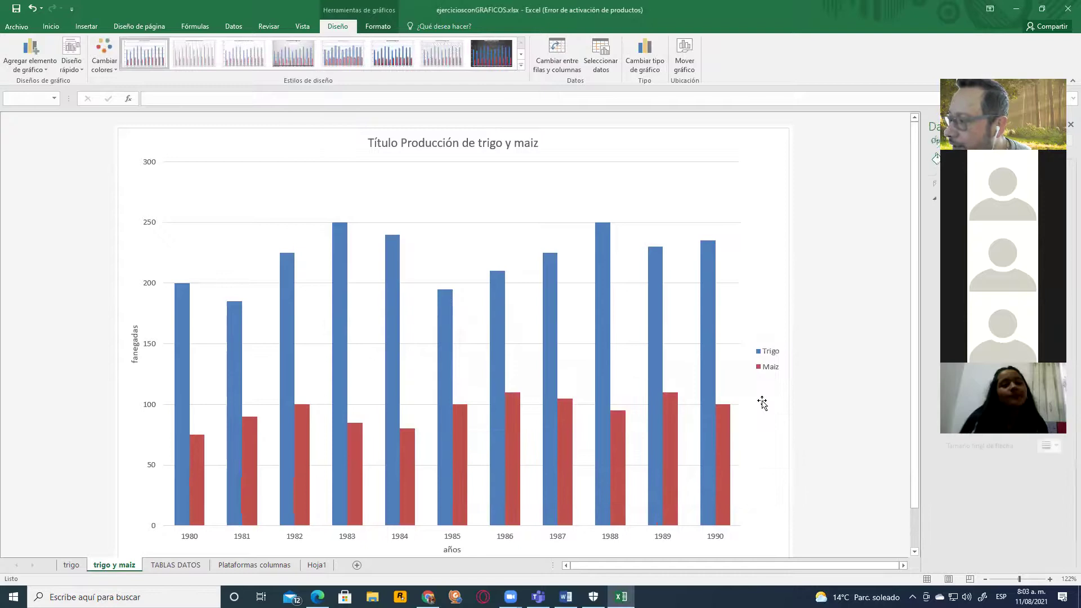
{"action": "left_click", "coordinate": [761, 403]}
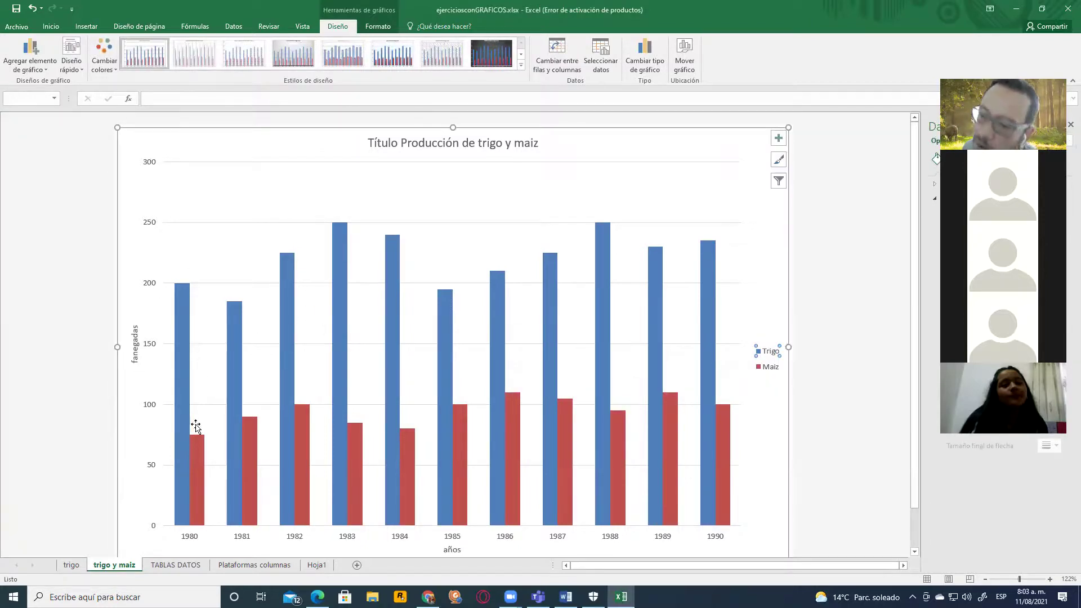
{"action": "left_click", "coordinate": [802, 409]}
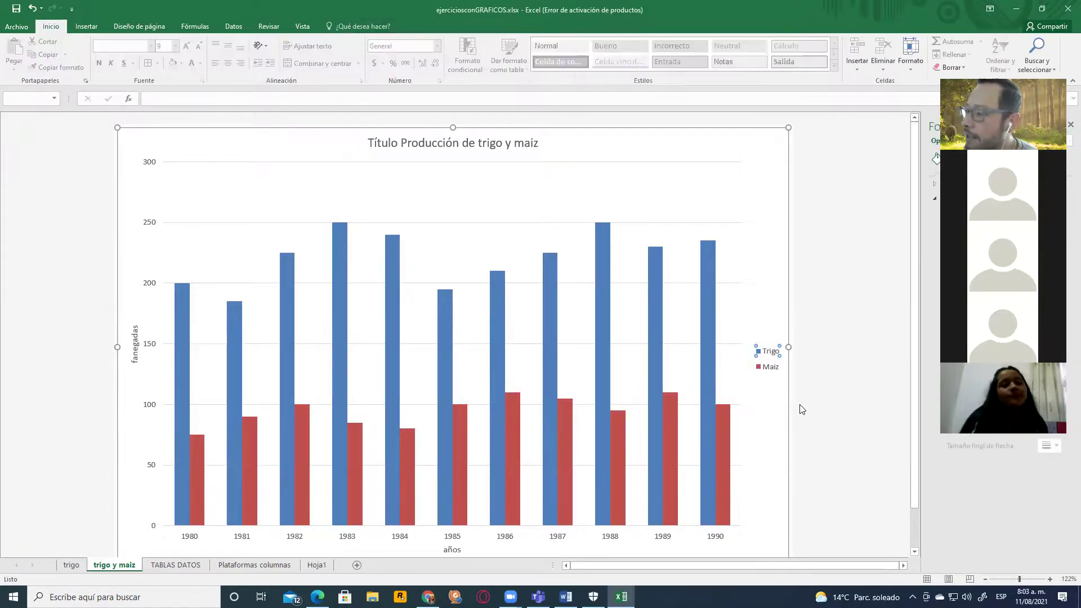
{"action": "left_click", "coordinate": [781, 358]}
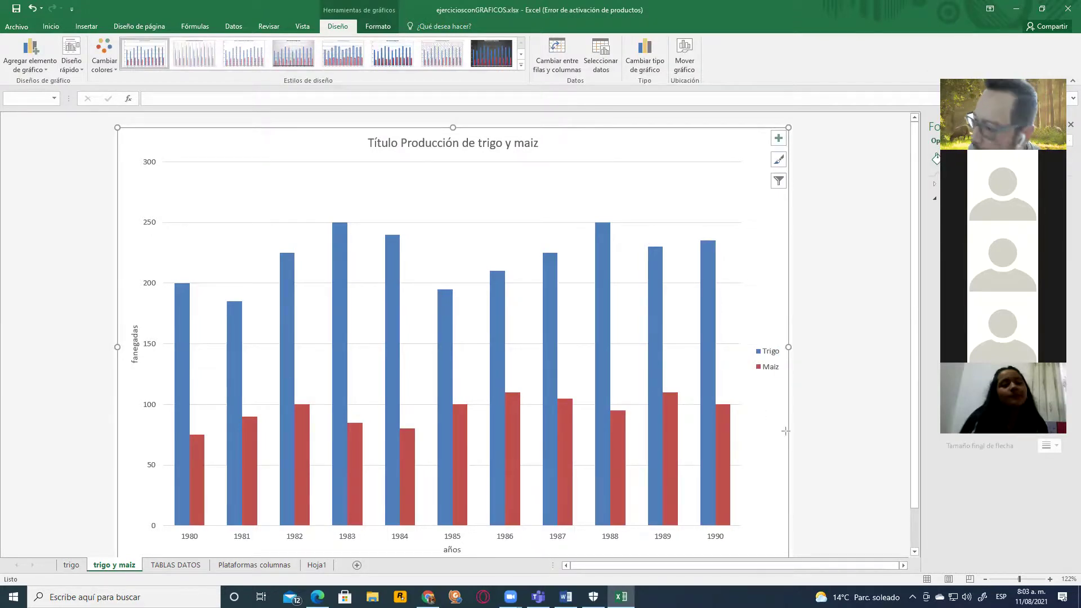
Step: Draw a dark red annotation arrow across the chart to the 1980 corn column and erase it
{"action": "mouse_move", "coordinate": [838, 430]}
{"action": "left_mouse_down"}
{"action": "mouse_move", "coordinate": [550, 512]}
{"action": "mouse_move", "coordinate": [468, 548]}
{"action": "mouse_move", "coordinate": [439, 504]}
{"action": "mouse_move", "coordinate": [193, 542]}
{"action": "mouse_move", "coordinate": [184, 285]}
{"action": "mouse_move", "coordinate": [166, 394]}
{"action": "mouse_move", "coordinate": [203, 518]}
{"action": "mouse_move", "coordinate": [191, 440]}
{"action": "mouse_move", "coordinate": [202, 438]}
{"action": "left_mouse_up"}
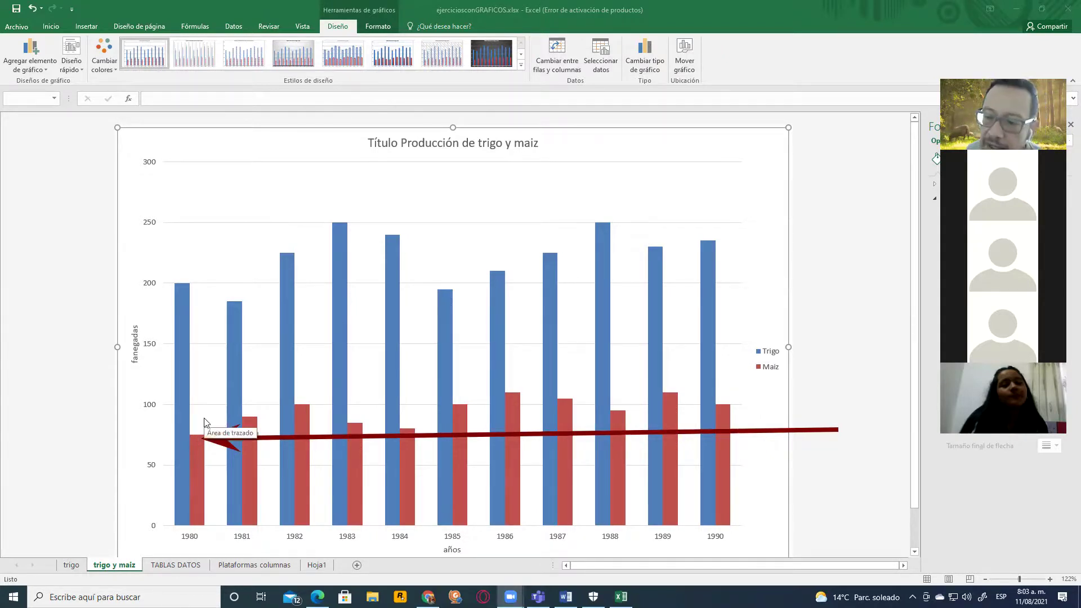
{"action": "mouse_move", "coordinate": [203, 477]}
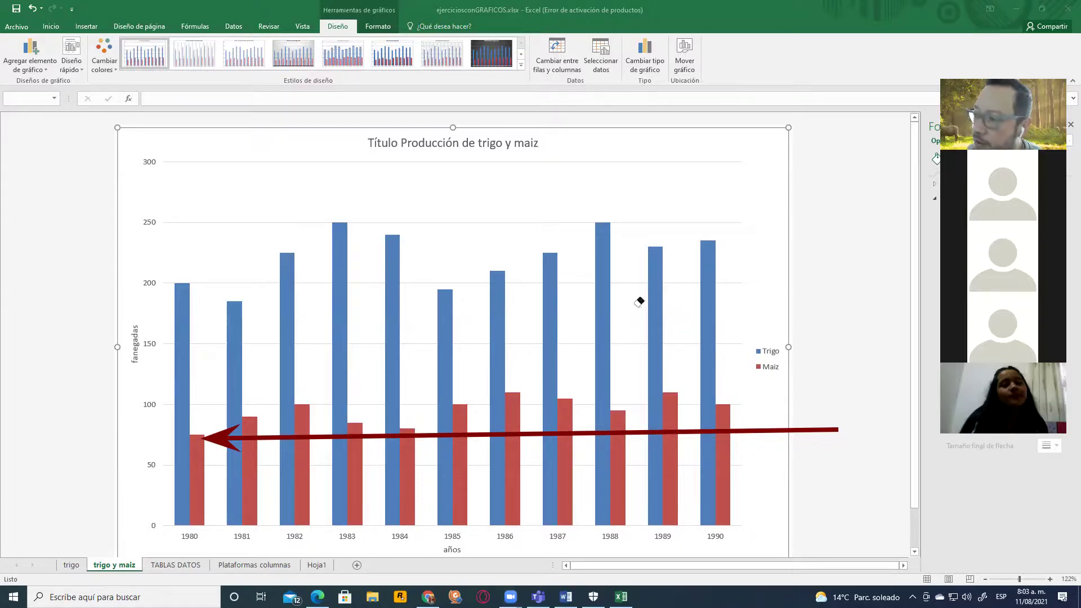
{"action": "left_click", "coordinate": [550, 429]}
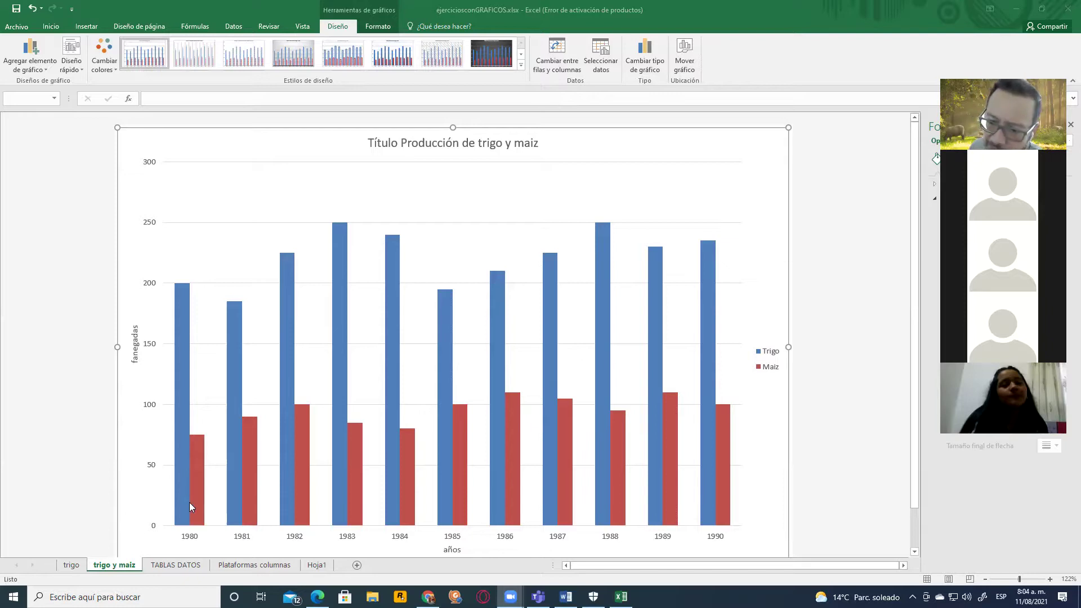
Step: Review the trigo, trigo y maiz, Plataformas columnas and Hoja1 sheets and return to the TABLAS DATOS sheet
{"action": "left_click", "coordinate": [72, 566]}
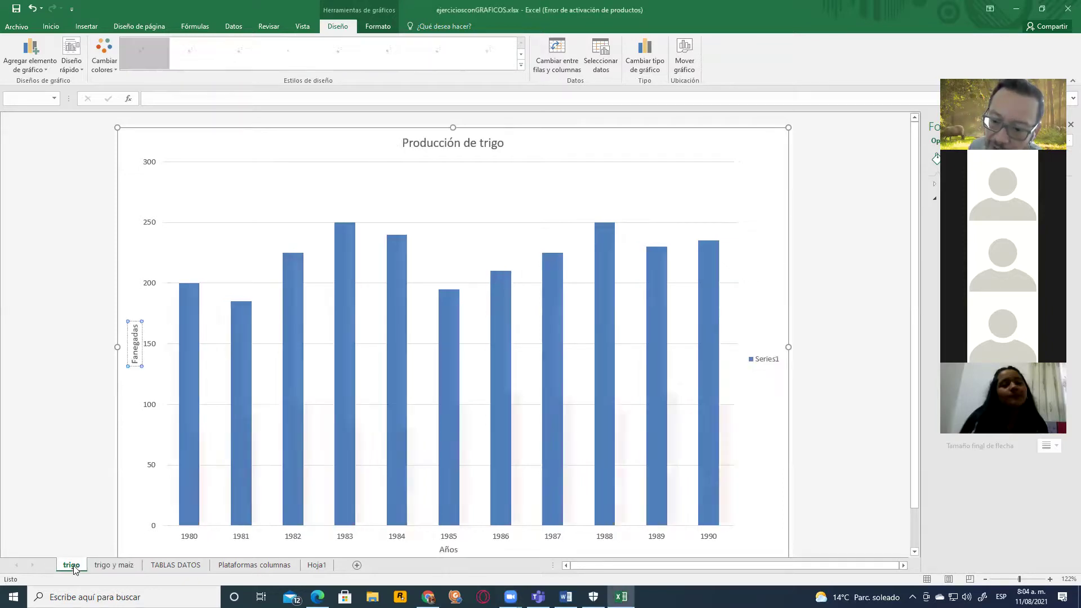
{"action": "left_click", "coordinate": [118, 565]}
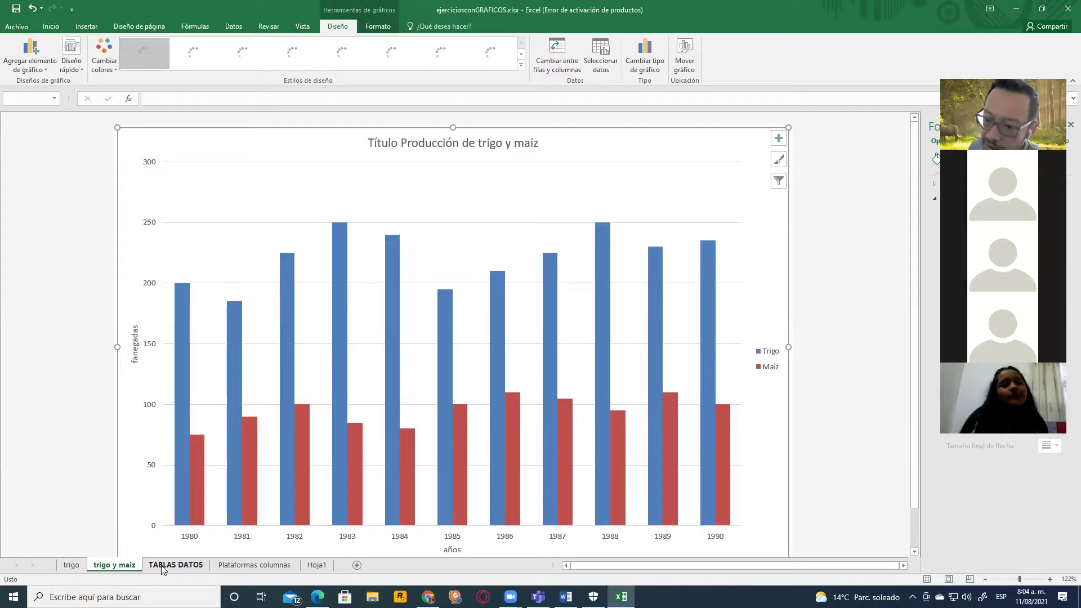
{"action": "left_click", "coordinate": [161, 567]}
{"action": "key", "text": "ctrl+Page_Down"}
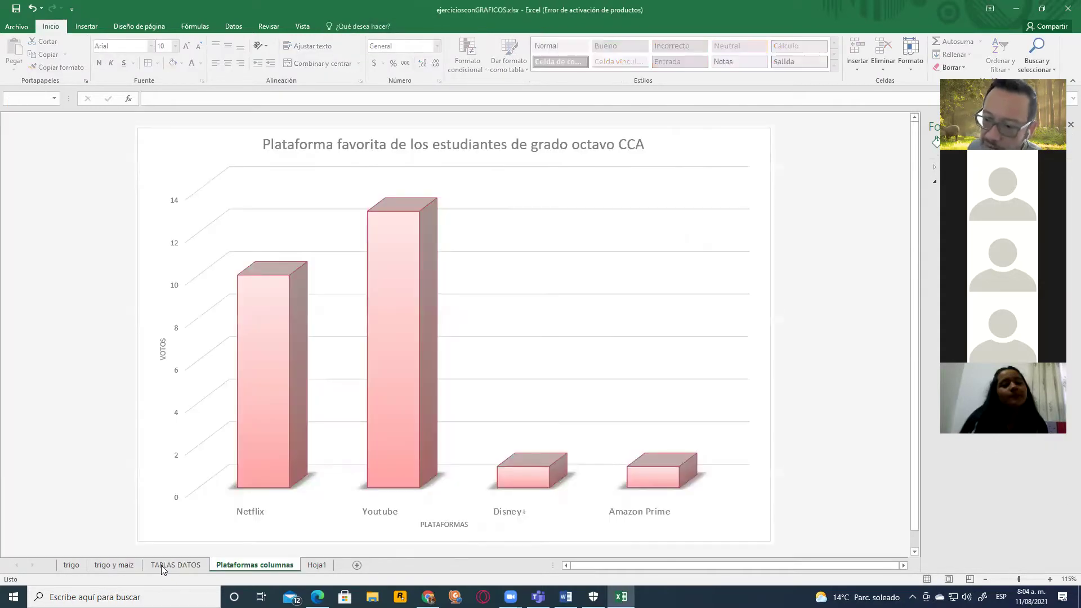
{"action": "key", "text": "ctrl+Page_Down"}
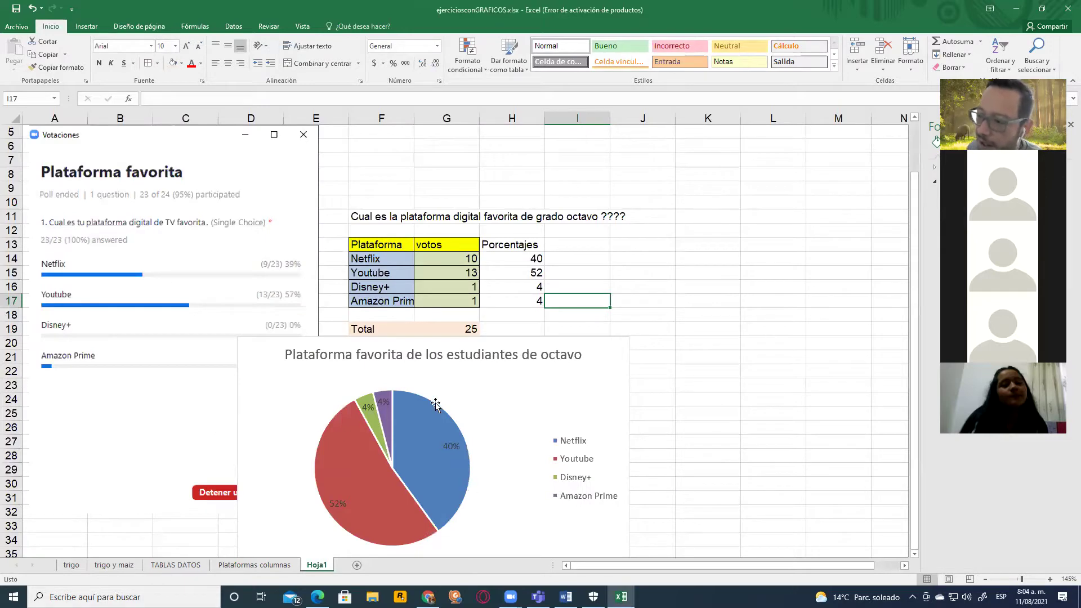
{"action": "key", "text": "ctrl+Page_Up"}
{"action": "key", "text": "ctrl+Page_Up"}
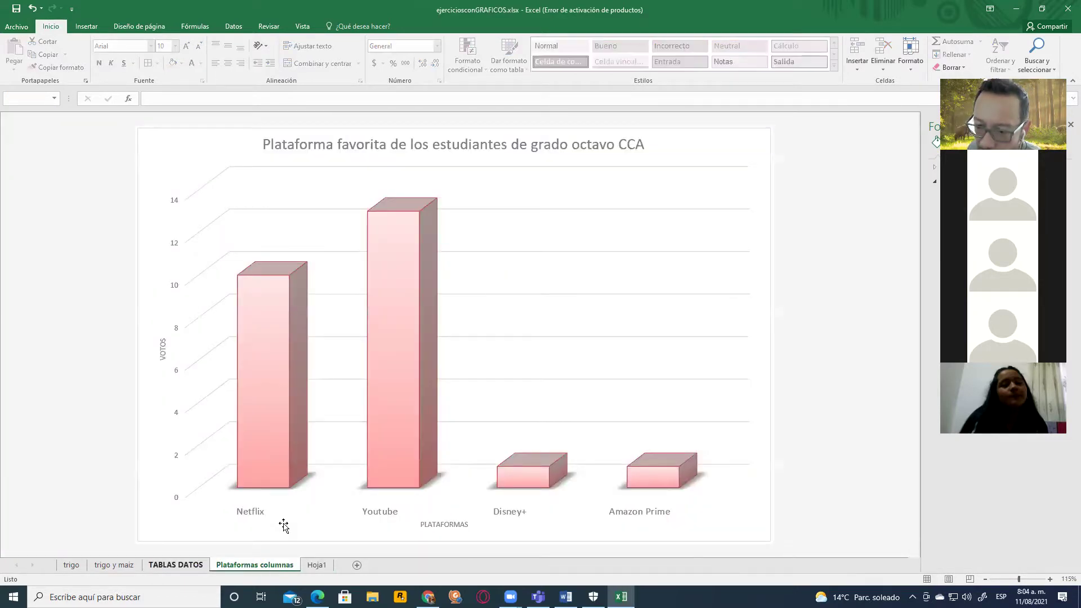
{"action": "left_click", "coordinate": [124, 566]}
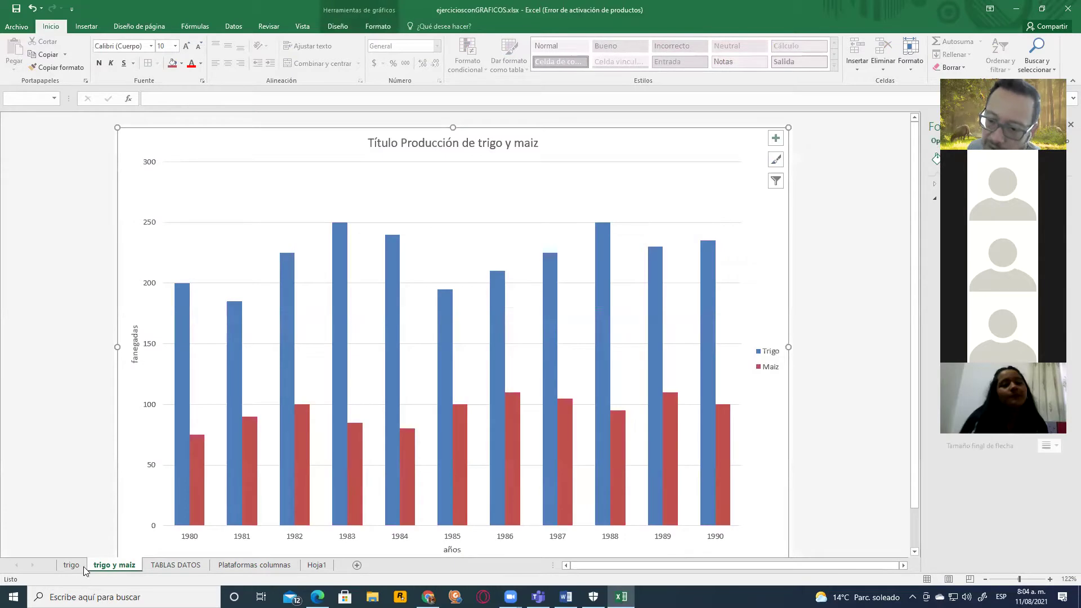
{"action": "key", "text": "ctrl+Page_Up"}
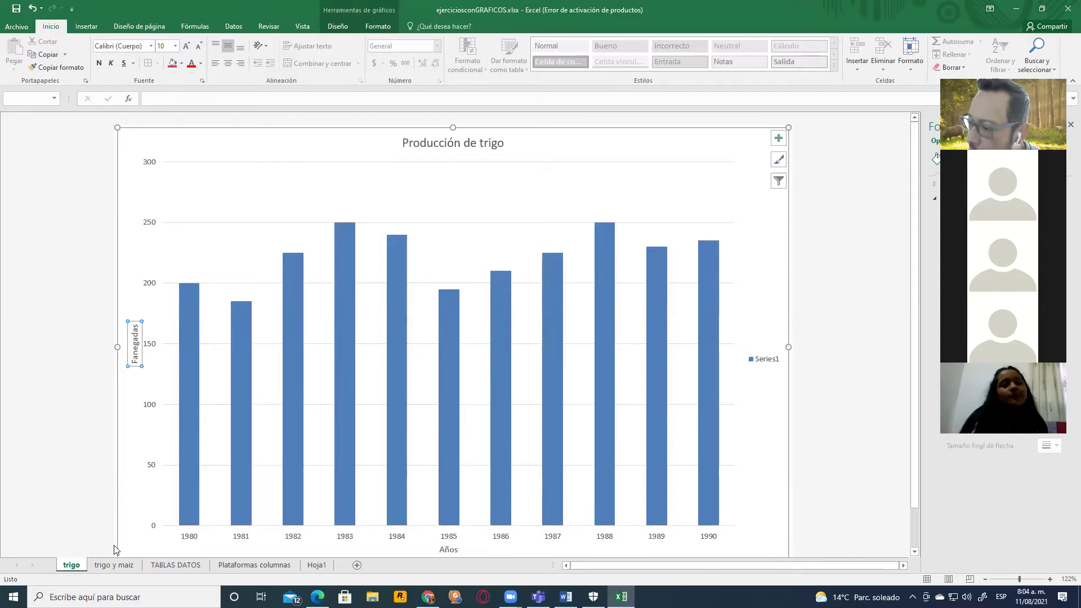
{"action": "left_click", "coordinate": [142, 568]}
{"action": "left_click", "coordinate": [175, 565]}
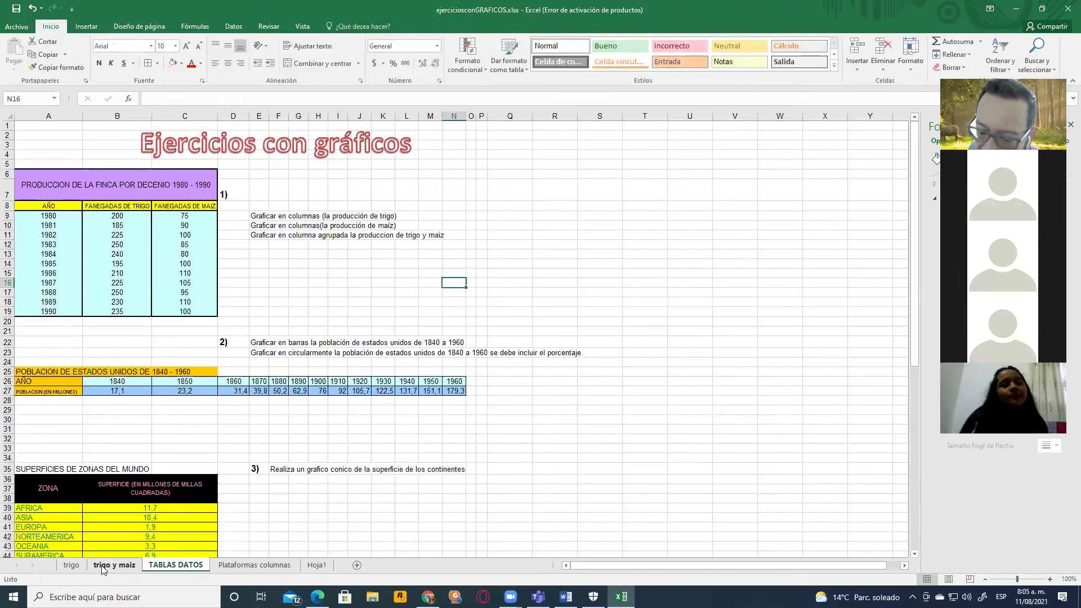
Step: Delete the "trigo" chart sheet from the workbook
{"action": "left_click", "coordinate": [83, 565]}
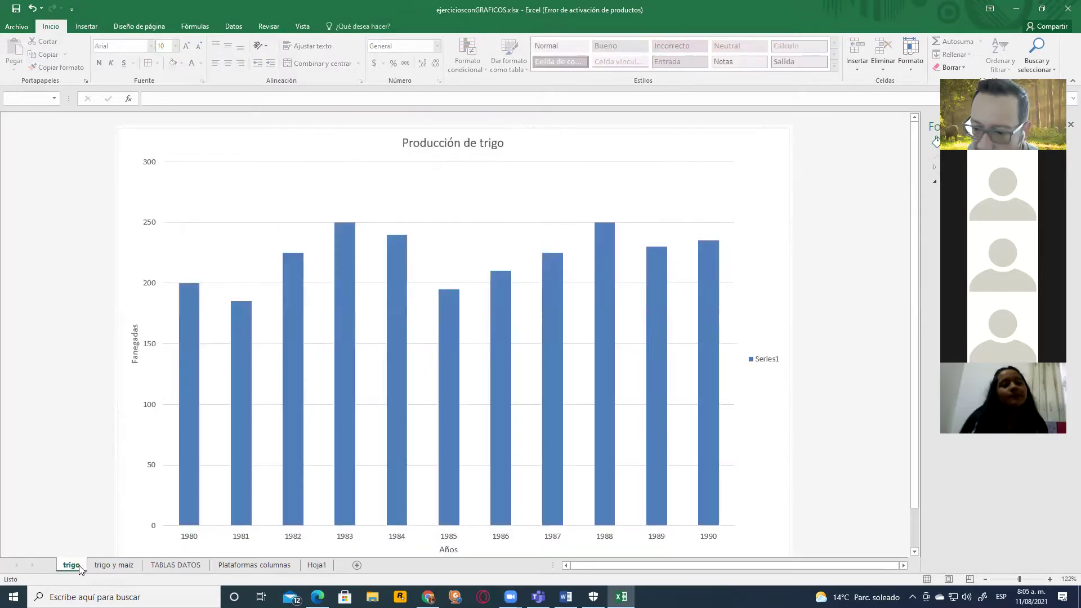
{"action": "right_click", "coordinate": [80, 568]}
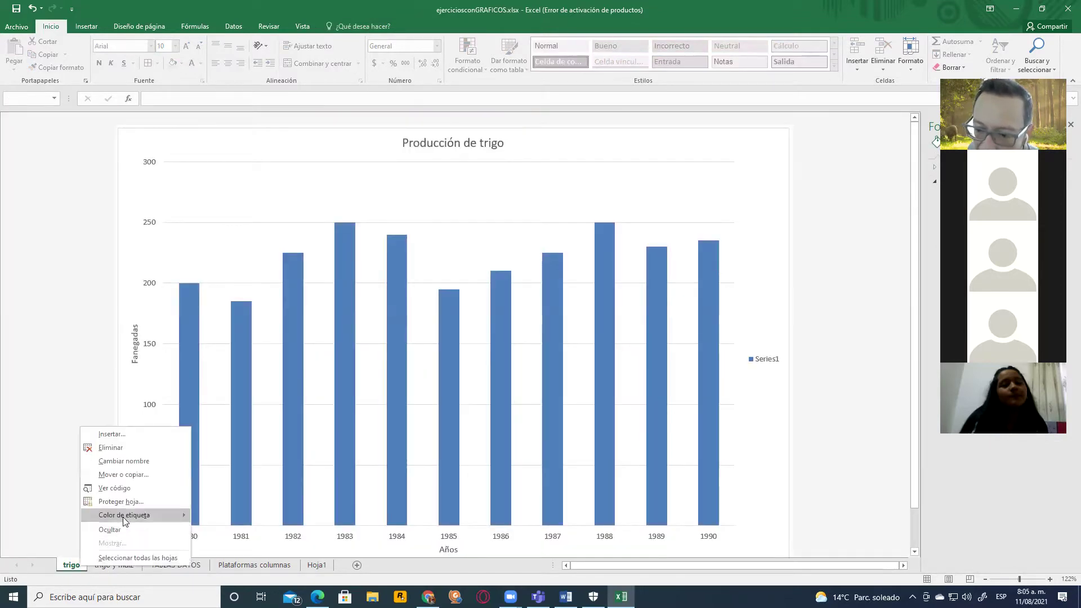
{"action": "left_click", "coordinate": [128, 455]}
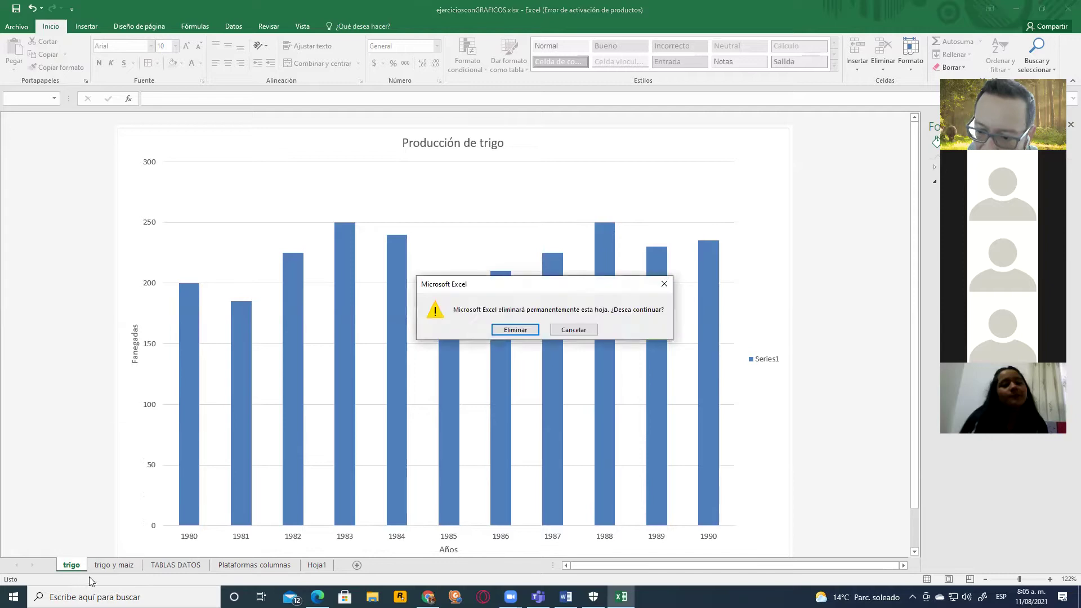
{"action": "left_click", "coordinate": [513, 331]}
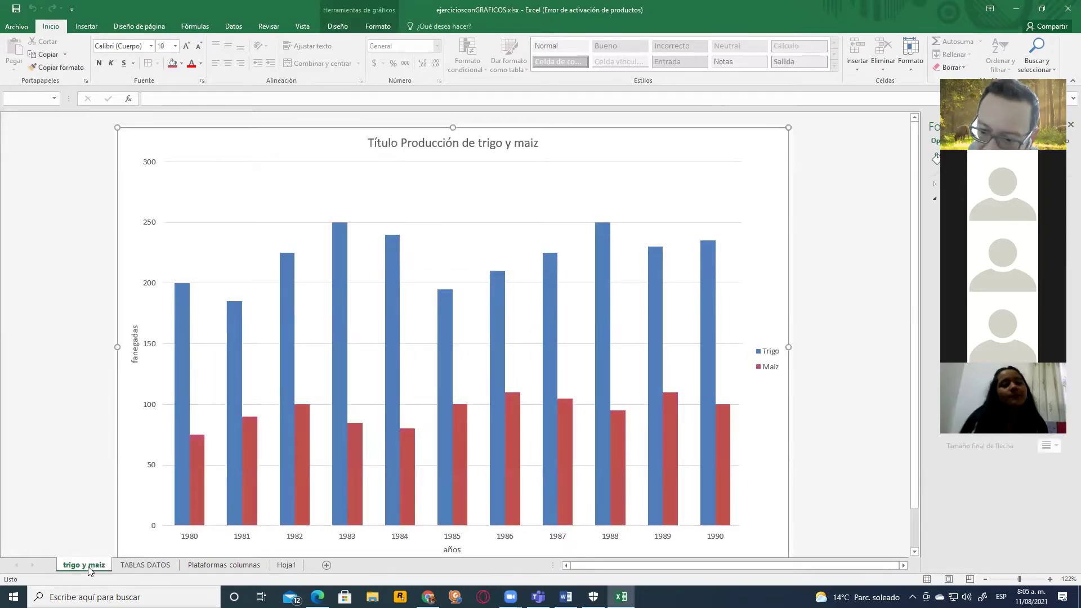
Step: Delete the "trigo y maiz" chart sheet permanently
{"action": "right_click", "coordinate": [84, 565]}
{"action": "left_click", "coordinate": [145, 450]}
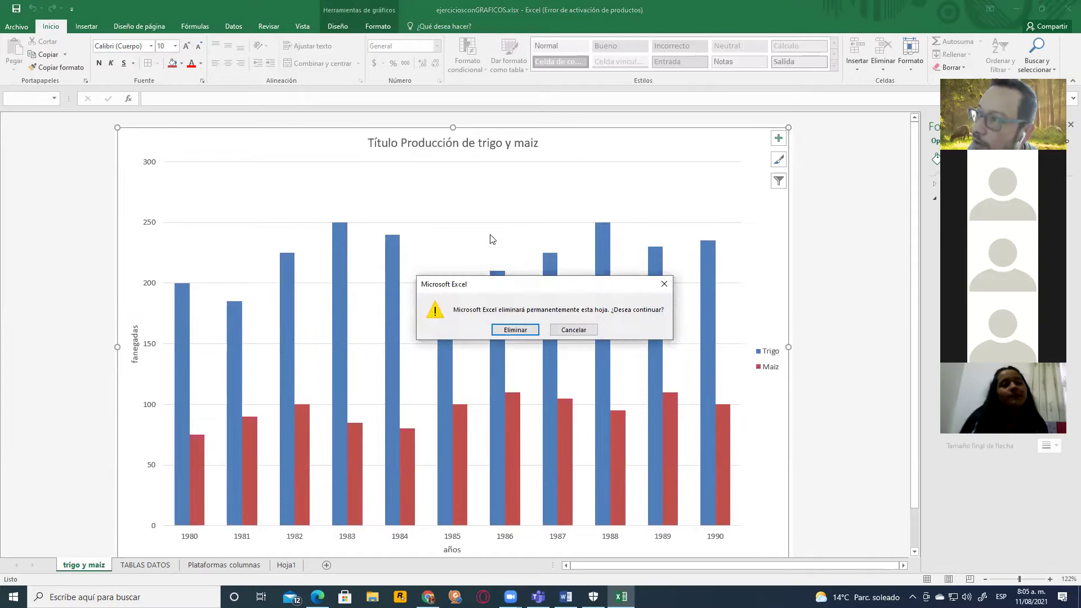
{"action": "left_click", "coordinate": [500, 326]}
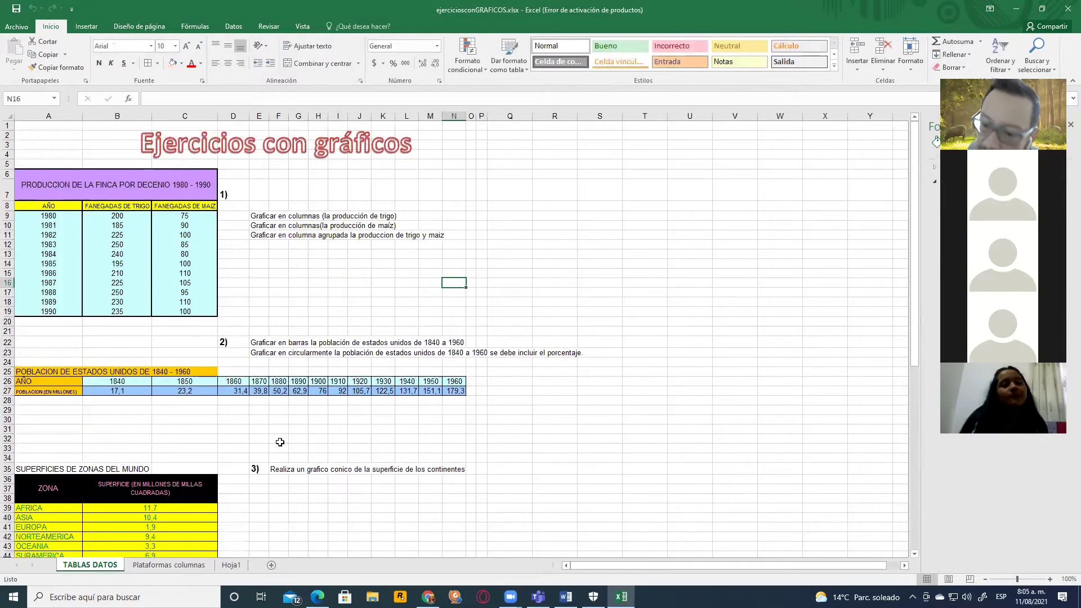
Step: Delete the "Plataformas columnas" chart sheet
{"action": "left_click", "coordinate": [144, 566]}
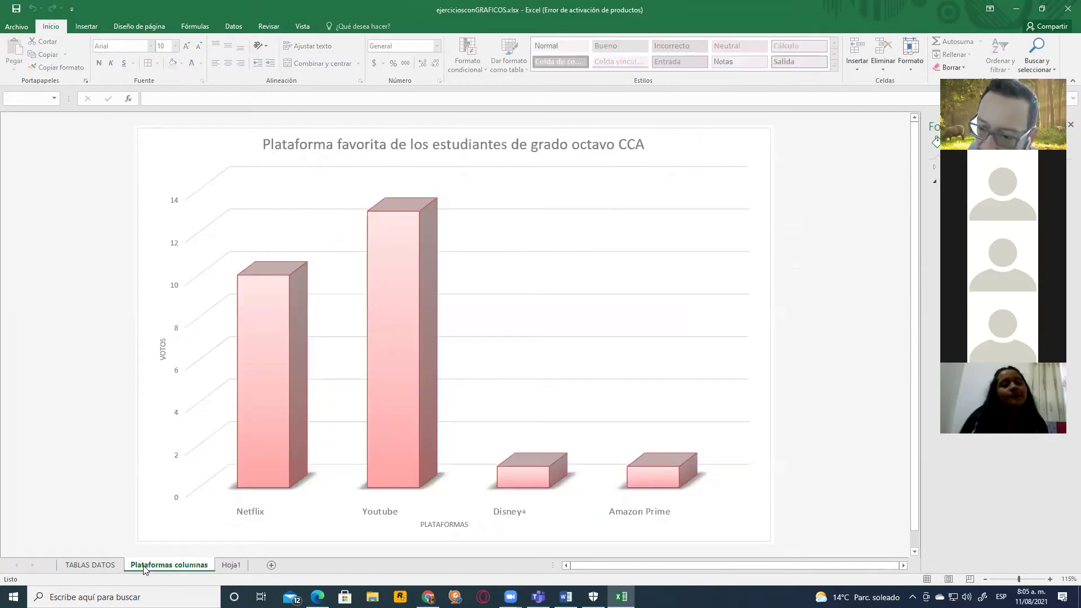
{"action": "right_click", "coordinate": [144, 566]}
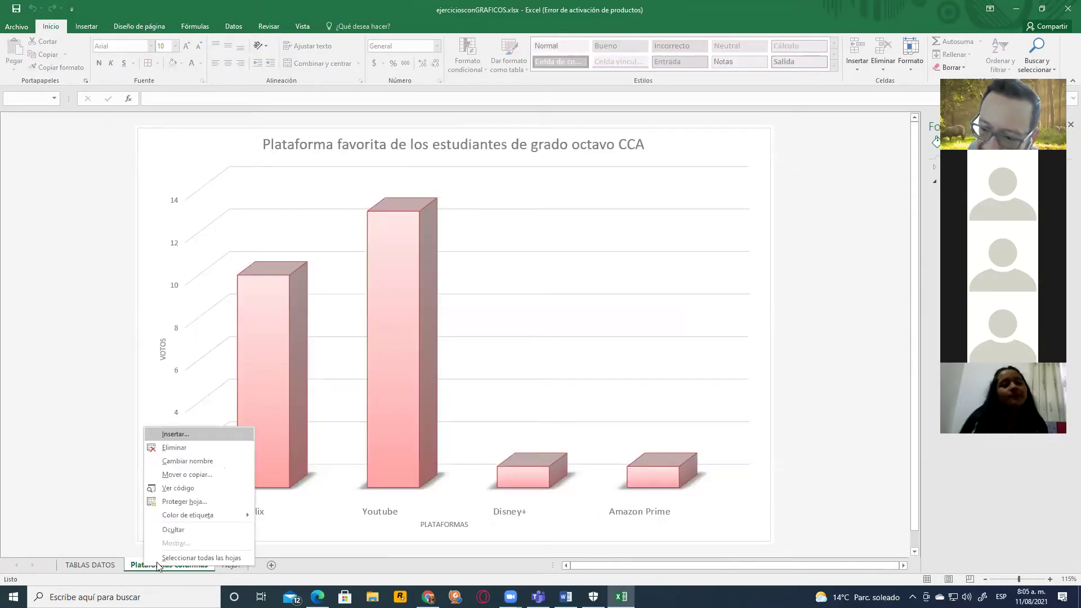
{"action": "left_click", "coordinate": [190, 447]}
{"action": "left_click", "coordinate": [509, 331]}
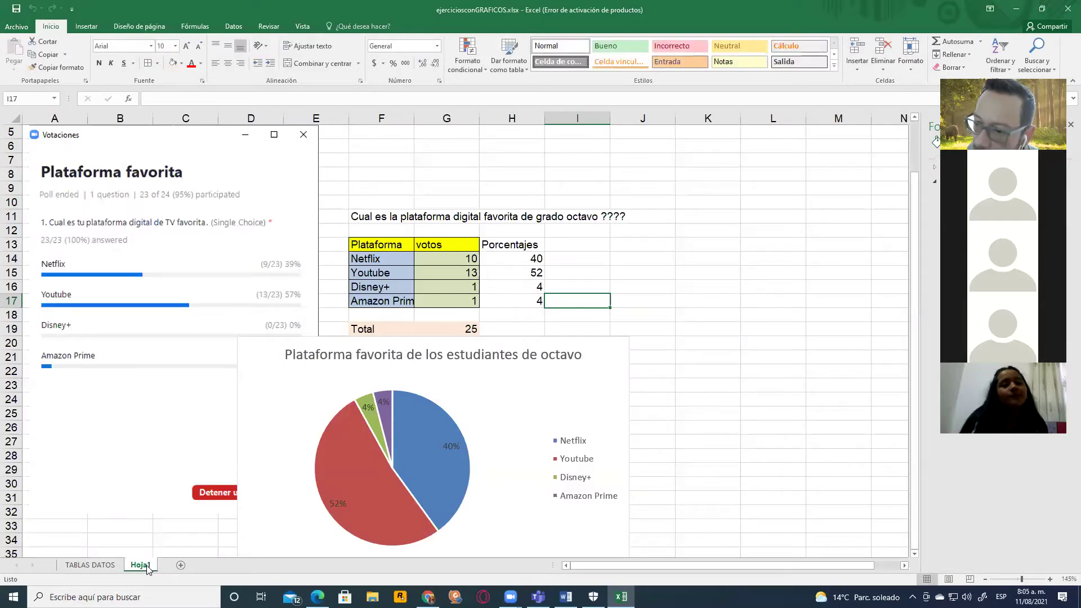
Step: Delete the "Hoja1" sheet with the platform votes table and pie chart
{"action": "right_click", "coordinate": [147, 567]}
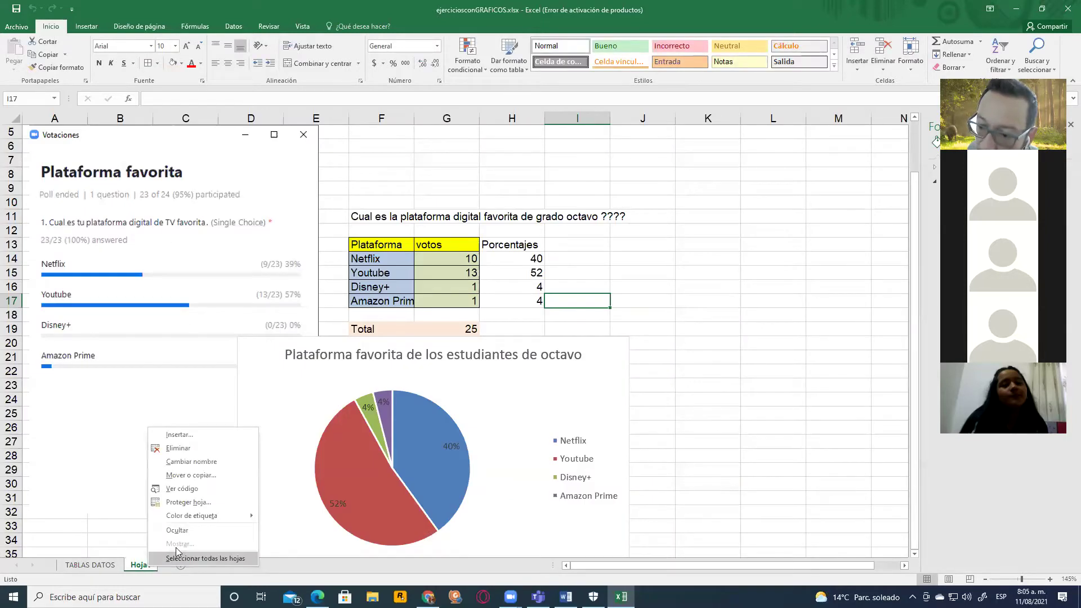
{"action": "left_click", "coordinate": [191, 451]}
{"action": "left_click", "coordinate": [530, 332]}
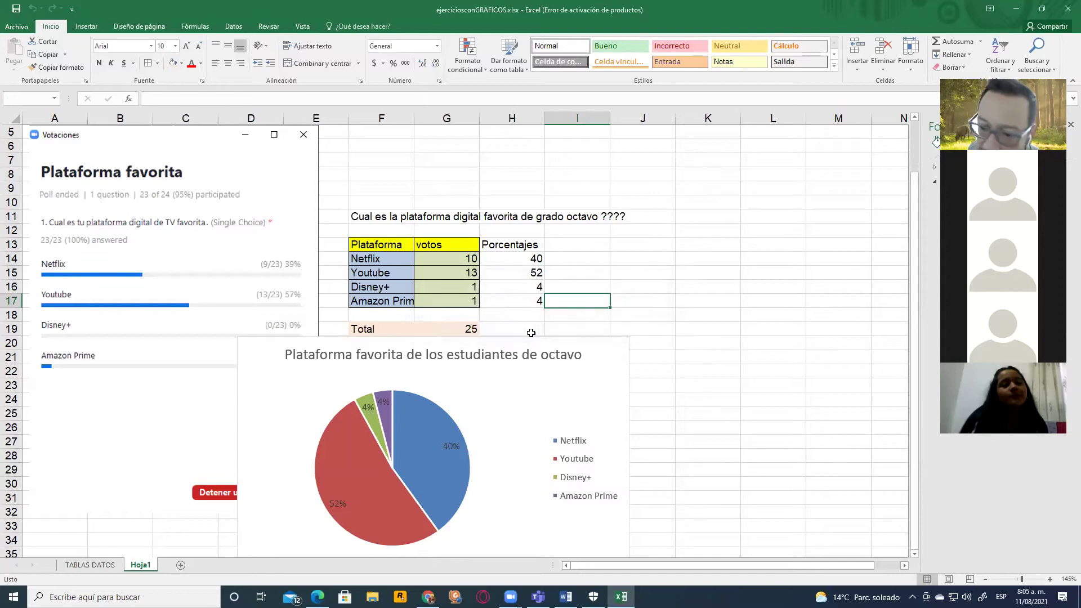
{"action": "scroll", "coordinate": [351, 368], "scroll_direction": "down", "scroll_amount": 13}
{"action": "scroll", "coordinate": [351, 369], "scroll_direction": "up", "scroll_amount": 13}
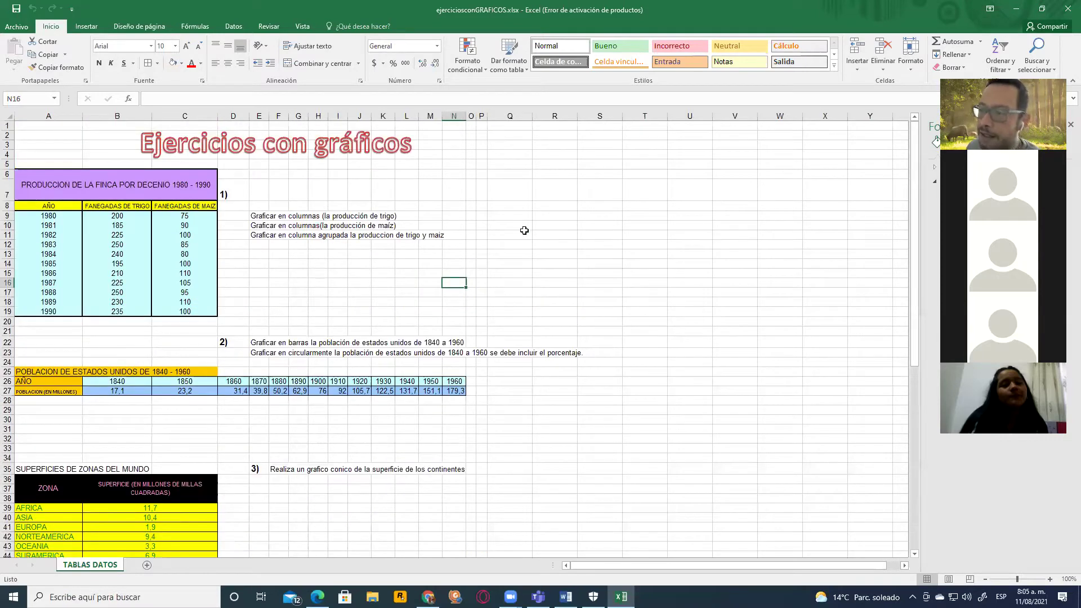
Step: Save a copy of the workbook as ejerciciosconGRAFICOS.xlsx and stop sharing the screen
{"action": "left_click", "coordinate": [549, 184]}
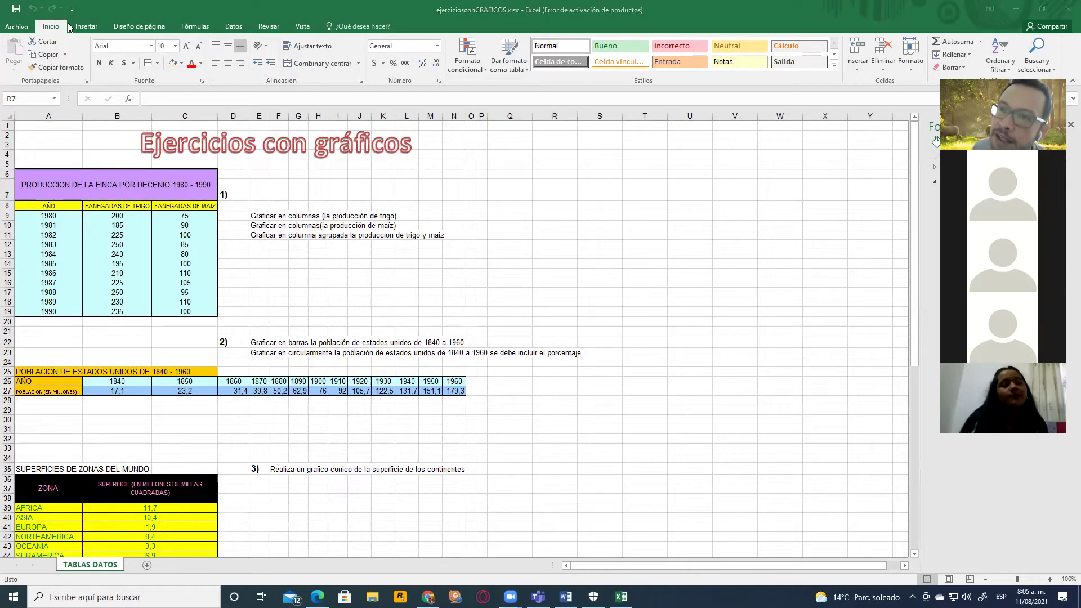
{"action": "left_click", "coordinate": [25, 28]}
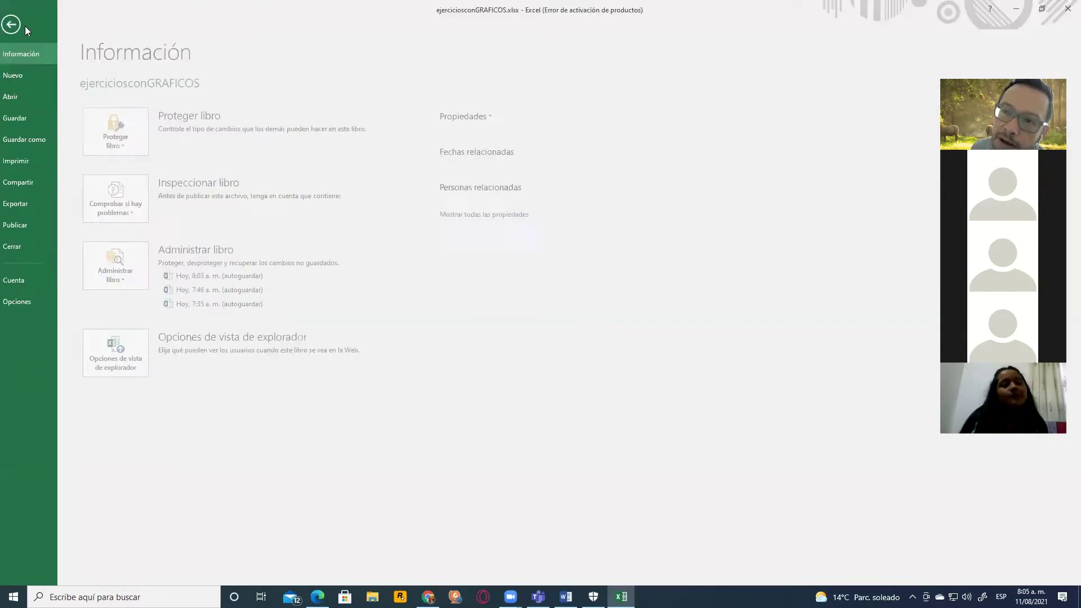
{"action": "left_click", "coordinate": [37, 141]}
{"action": "left_click", "coordinate": [159, 186]}
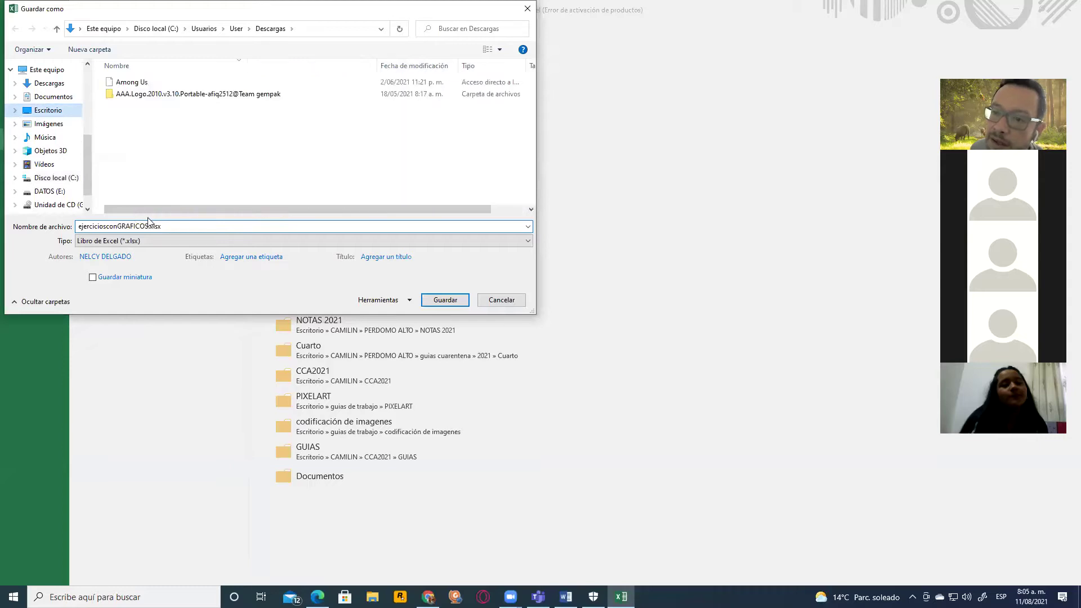
{"action": "left_click", "coordinate": [445, 299]}
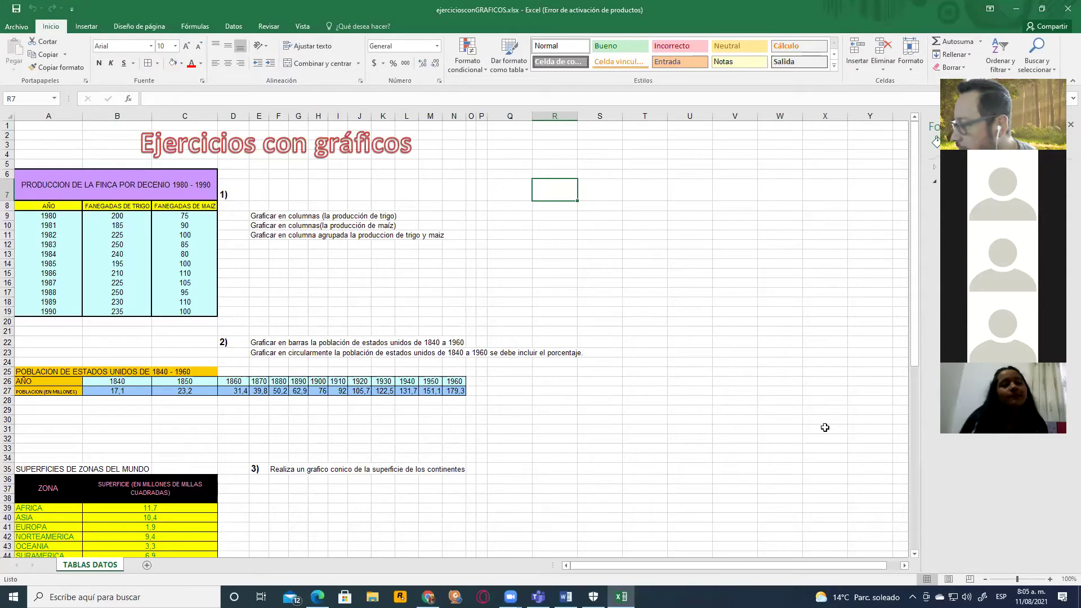
{"action": "key", "text": "alt+s"}
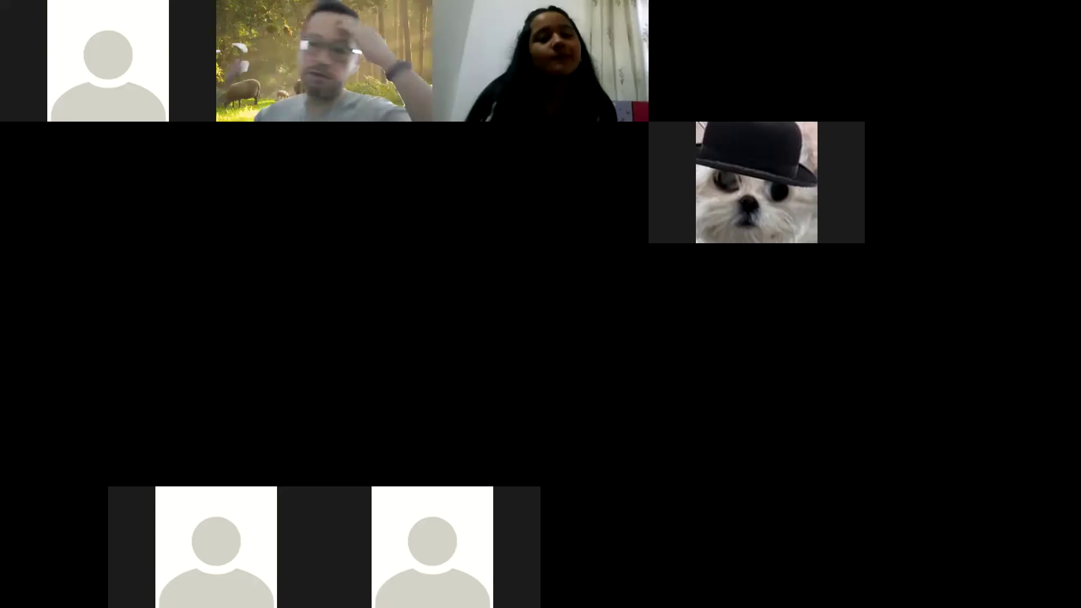